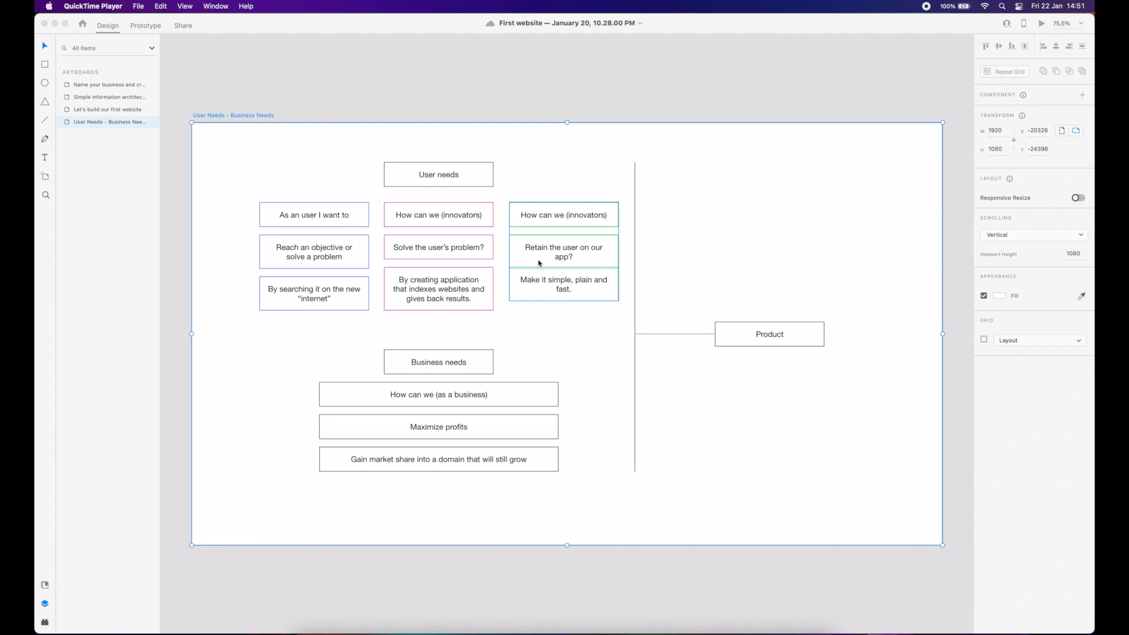
left_click(504, 306)
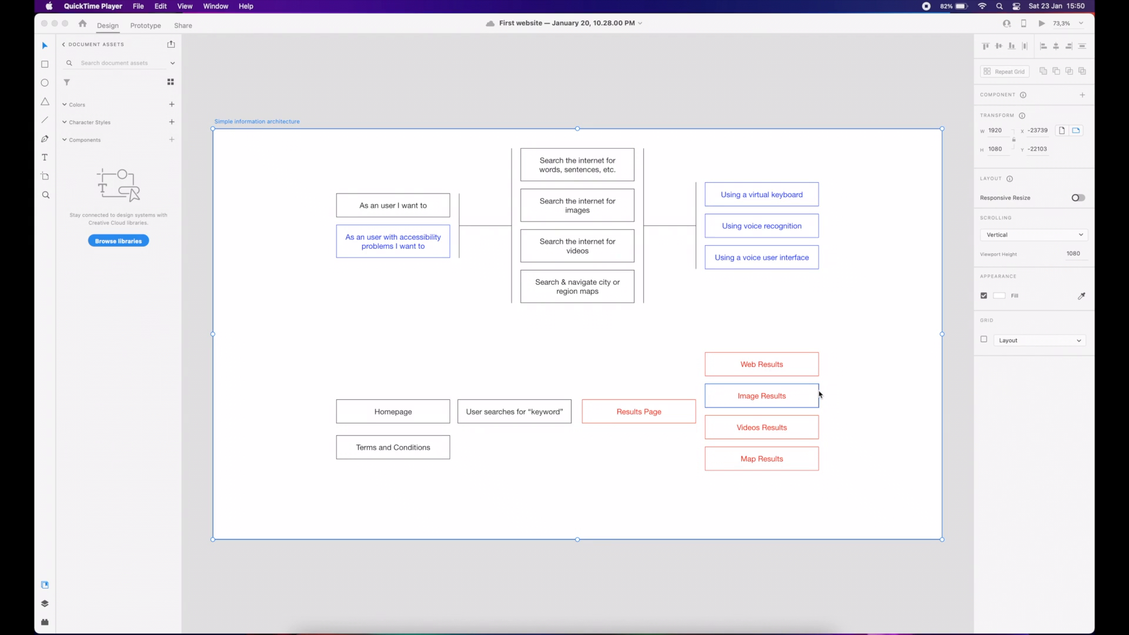
left_click(845, 407)
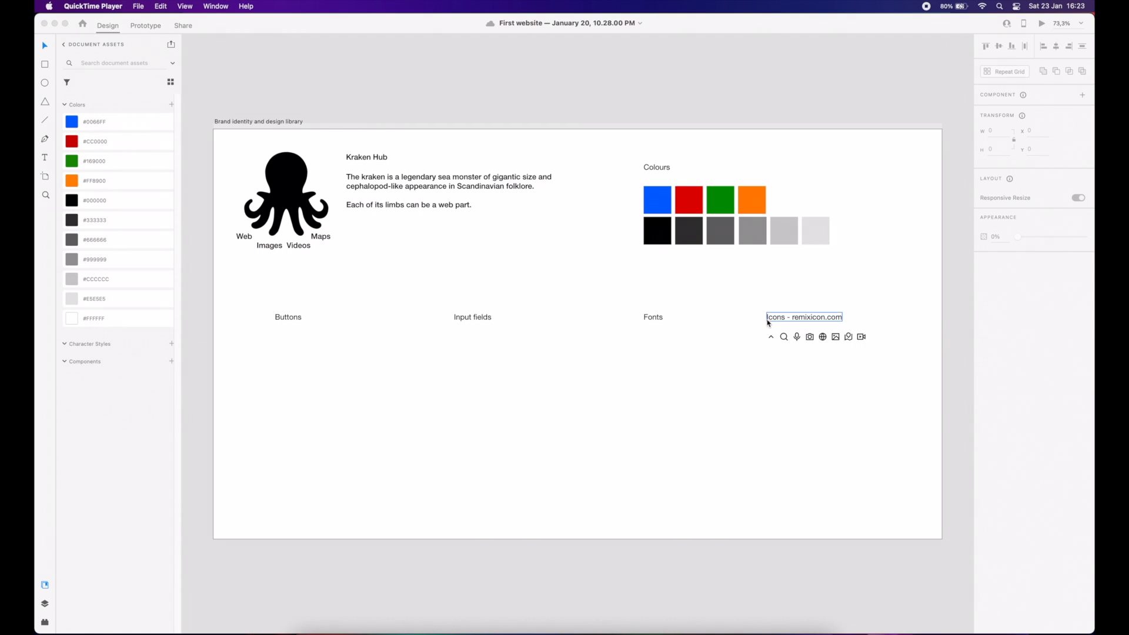
left_click(754, 298)
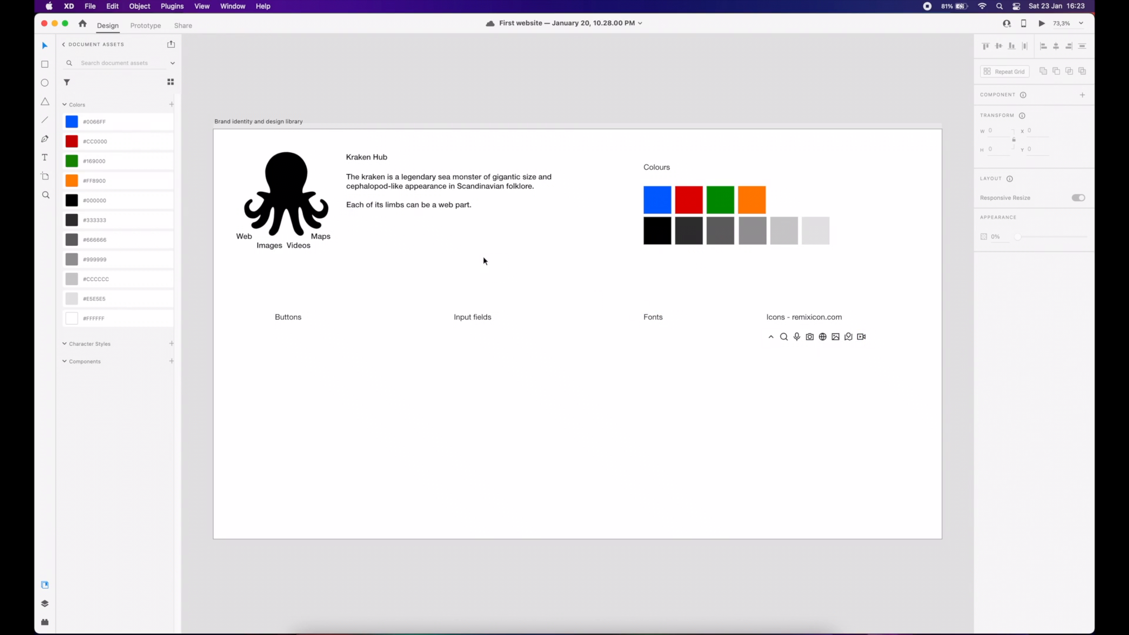
- Duplicate the "Kraken Hub" title below the description, convert the copy to uppercase and set its font size to 24
left_click(365, 156)
left_click_drag(365, 157, 365, 236)
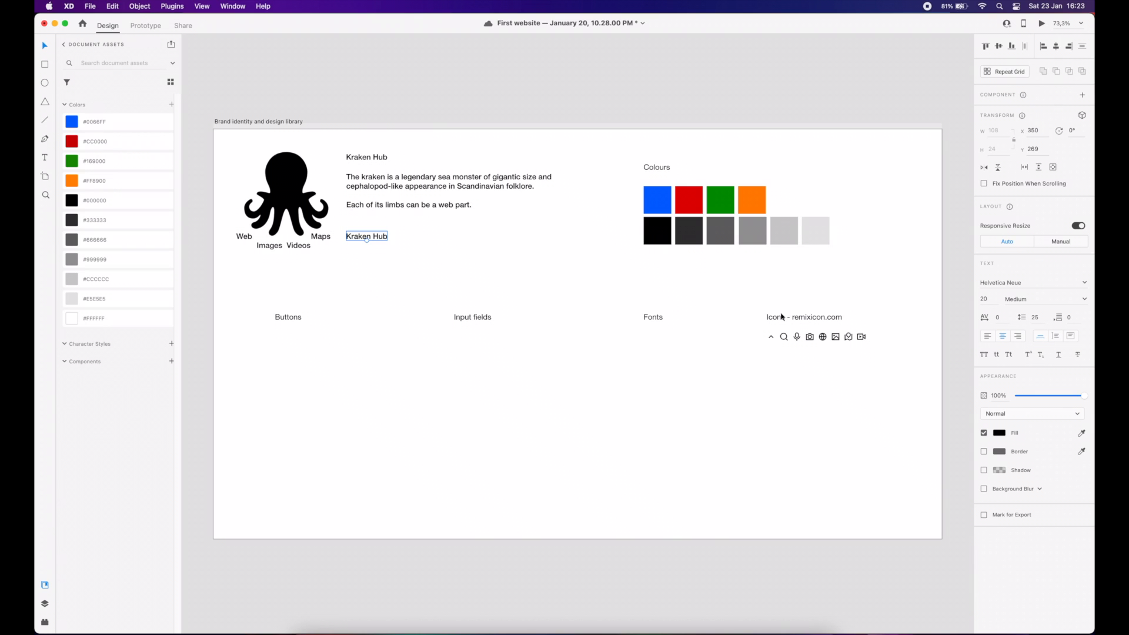
left_click(984, 354)
left_click(993, 304)
type("24")
key("Return")
left_click(410, 271)
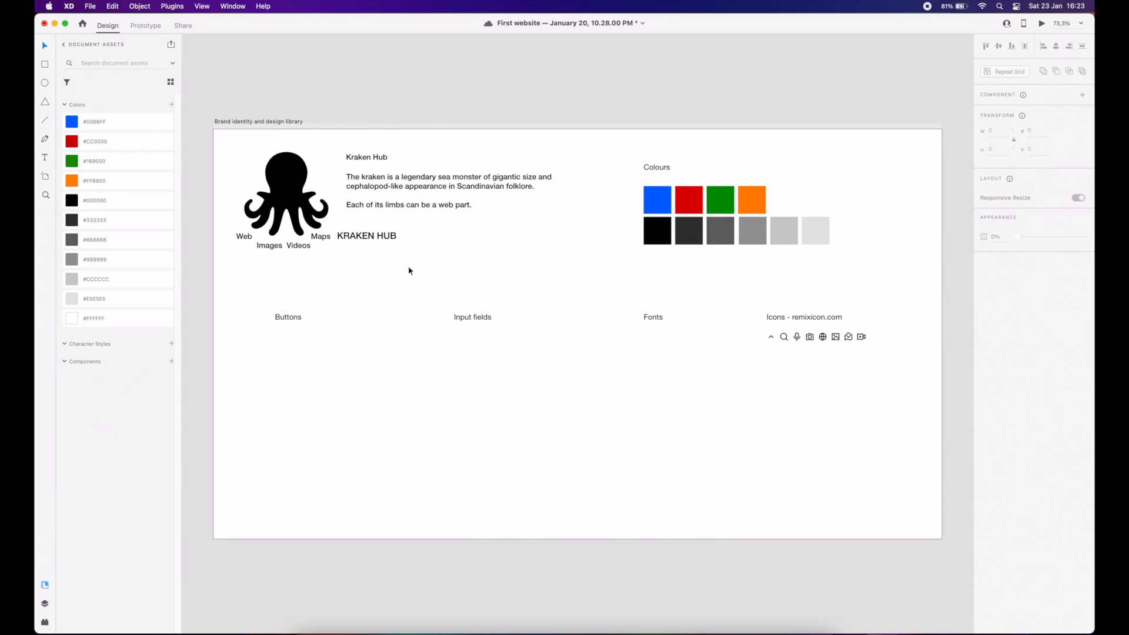
- Move the KRAKEN HUB wordmark into the space beneath the description and remove the space between its two words
left_click_drag(371, 236, 454, 251)
double_click(456, 251)
left_click(460, 251)
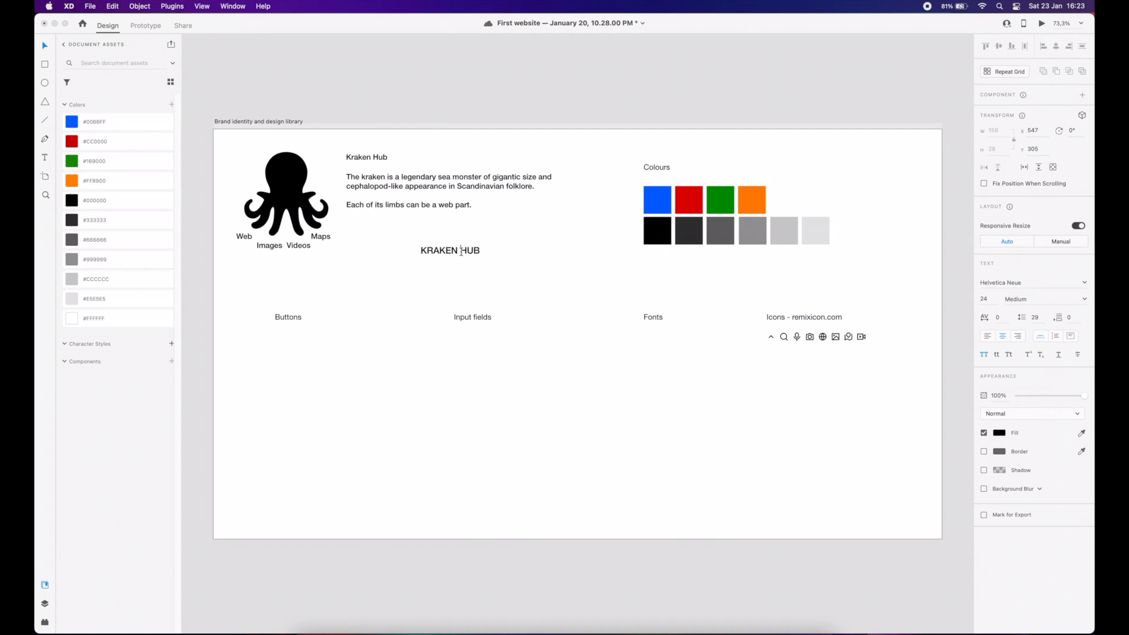
key("BackSpace")
key("Escape")
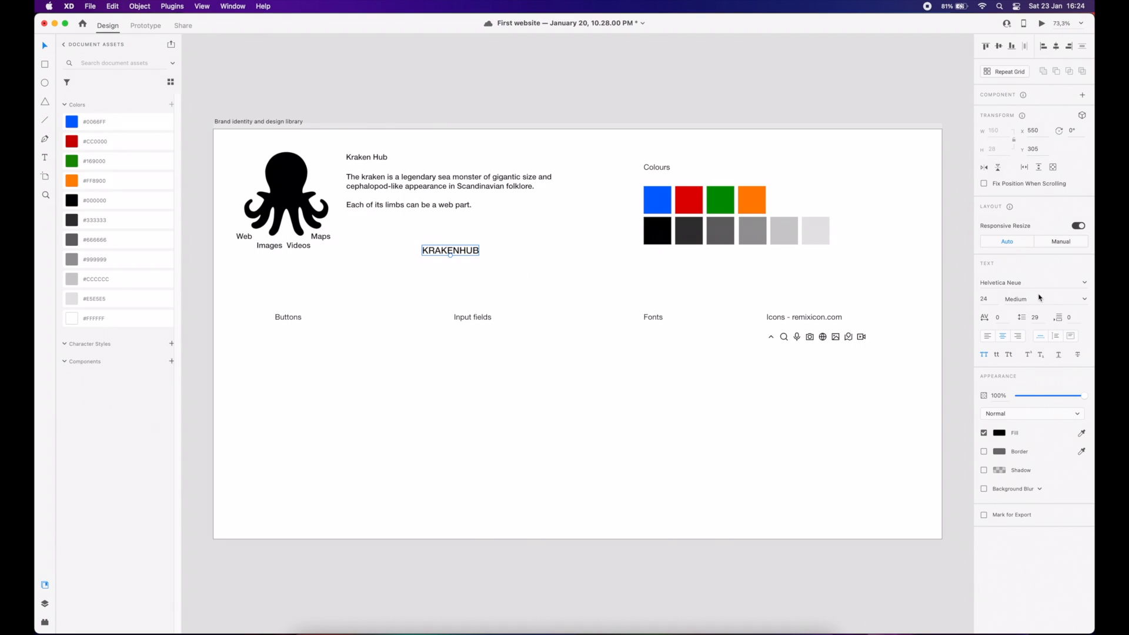
- Set the KRAKENHUB wordmark's font weight to Bold and shift it slightly upward
left_click(1039, 297)
left_click(1024, 376)
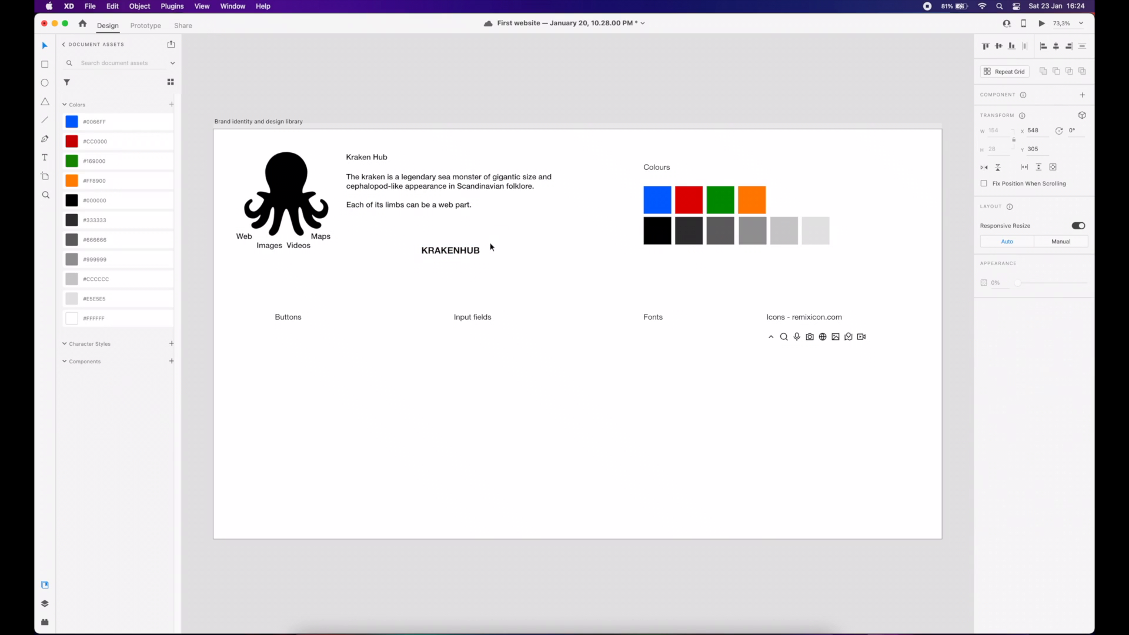
left_click_drag(463, 254, 464, 247)
left_click(542, 268)
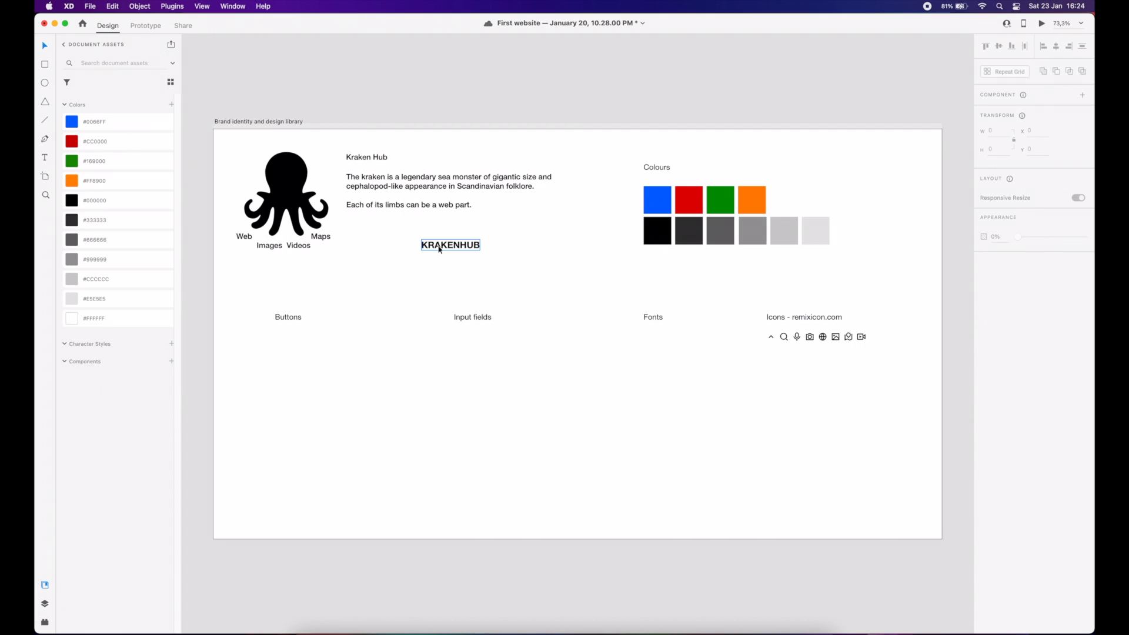
- Duplicate the KRAKENHUB wordmark just below the original, colour the copy's "HUB" with the blue colour asset and adjust its spacing
left_click_drag(434, 250, 492, 264)
double_click(466, 263)
left_click(92, 122)
left_click(526, 261)
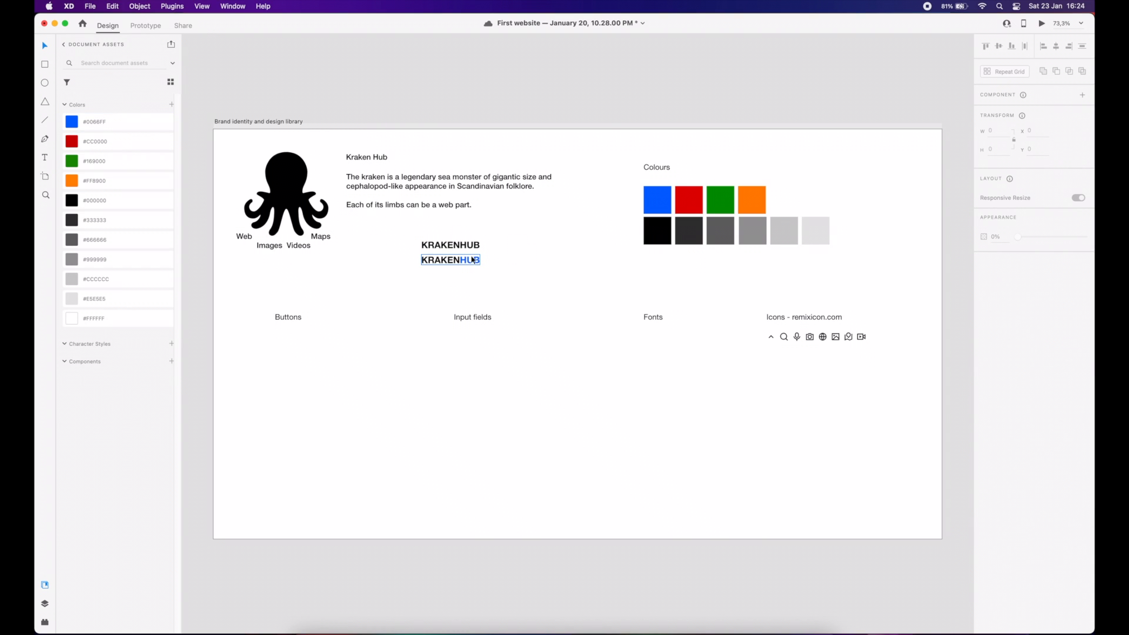
left_click_drag(471, 261, 470, 263)
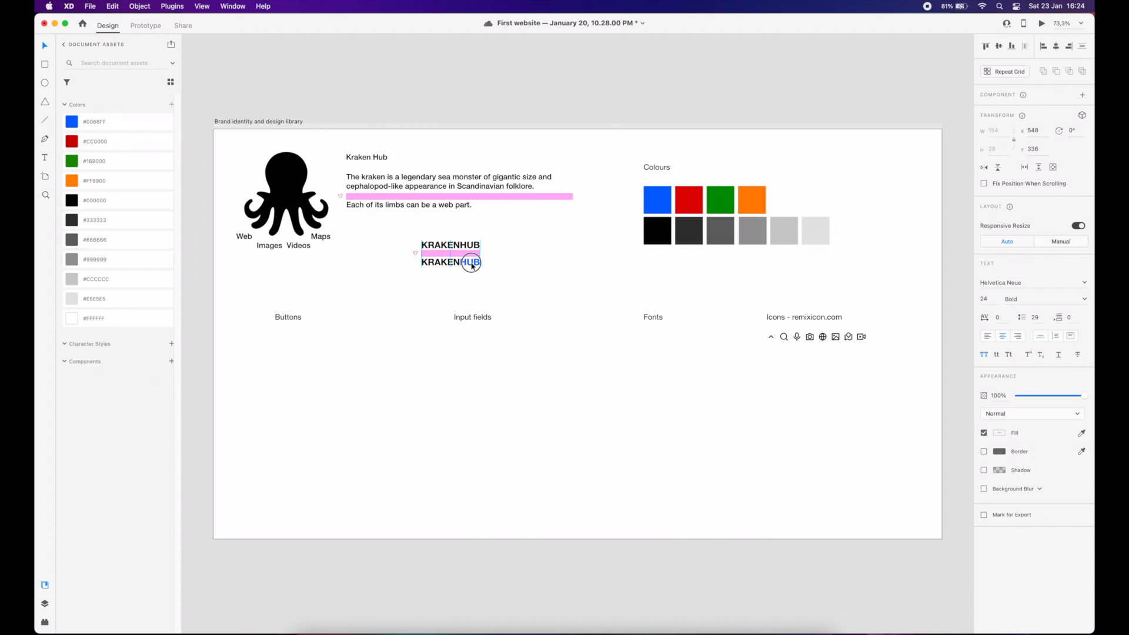
left_click(496, 271)
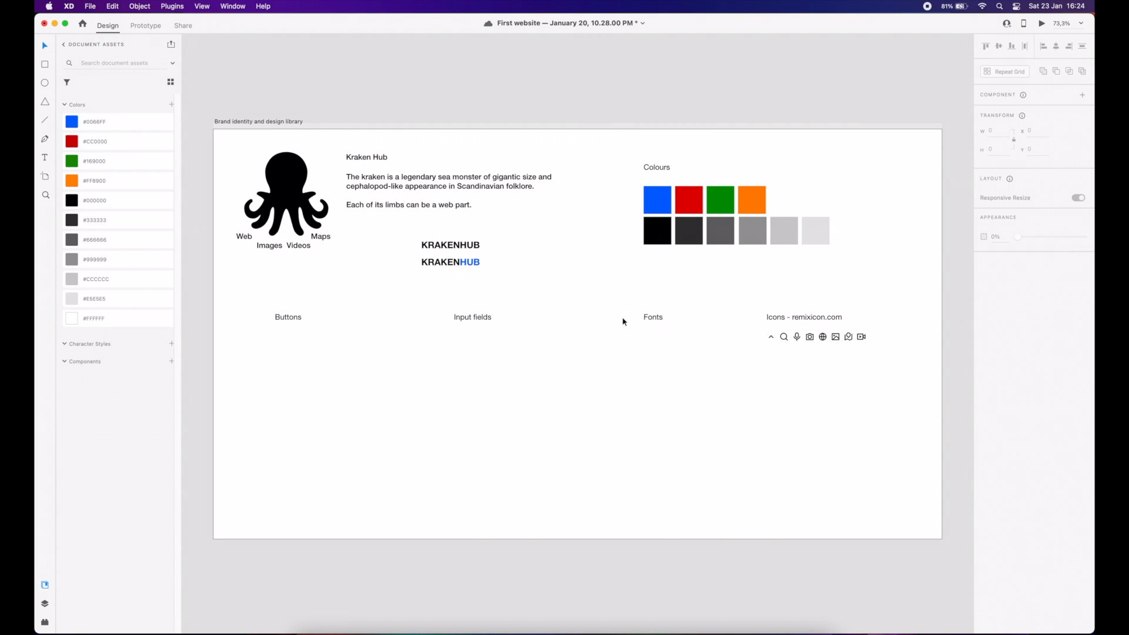
- Duplicate the "Fonts" heading below itself and set the copy's typeface to Roboto
left_click_drag(655, 319, 658, 345)
left_click(1027, 284)
type("Roboto")
key("Return")
left_click(653, 352)
left_click(650, 344)
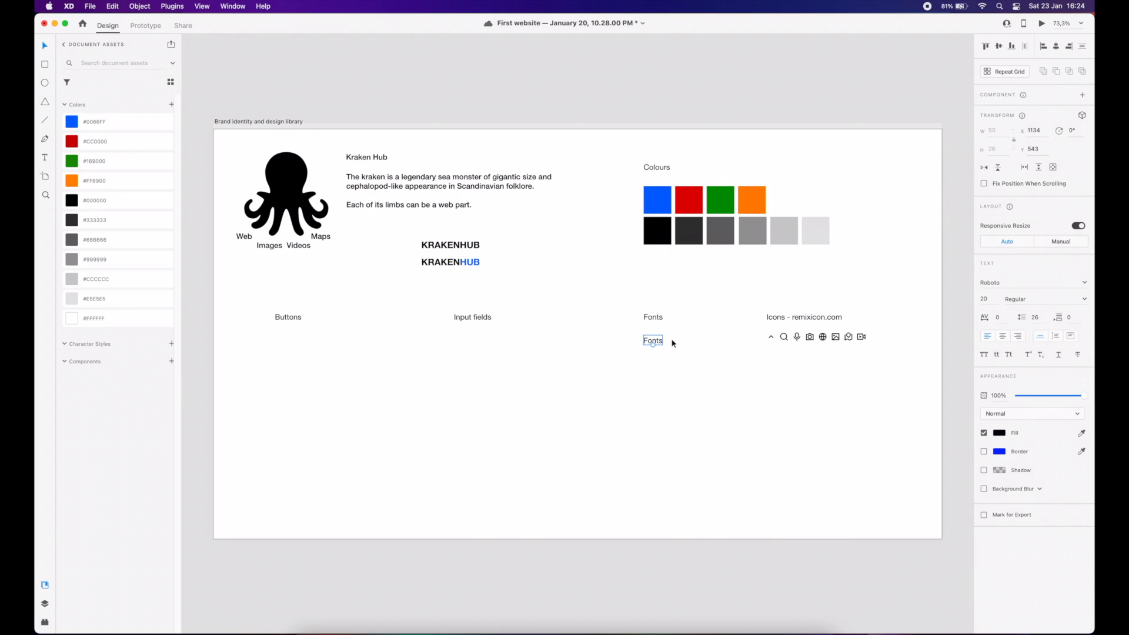
- Move the Roboto copy further down the Fonts column, set its font size to 14 and replace its text with "Roboto"
left_click_drag(662, 343, 657, 439)
left_click_drag(992, 301, 921, 297)
type("14")
key("Return")
double_click(656, 430)
type("R")
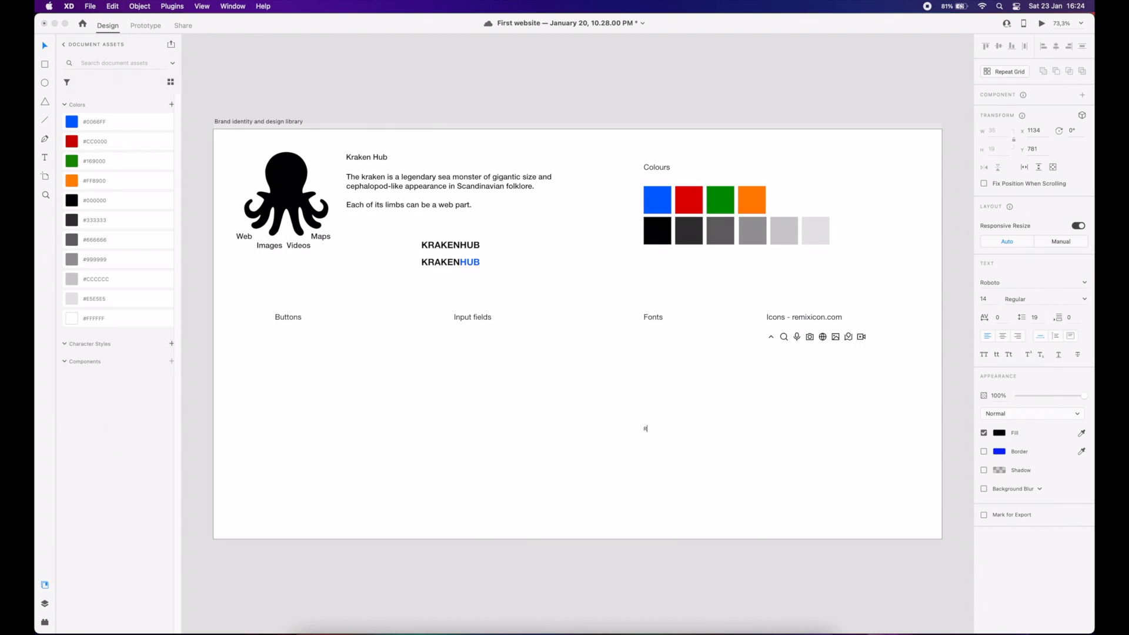
type("oboto")
left_click(744, 404)
- Extend the sample label's text to "Roboto 14 px"
left_click_drag(636, 406, 694, 449)
double_click(660, 429)
key("Right")
type("14 px")
left_click(756, 429)
- Duplicate the "Roboto 14 px" sample directly above itself and change the copy's text to "Roboto 16 px"
left_click(687, 440)
left_click(669, 431)
left_click_drag(669, 432, 668, 419)
double_click(668, 418)
key("Right")
key("Left")
key("Left")
key("Left")
key("BackSpace")
type("6")
key("Escape")
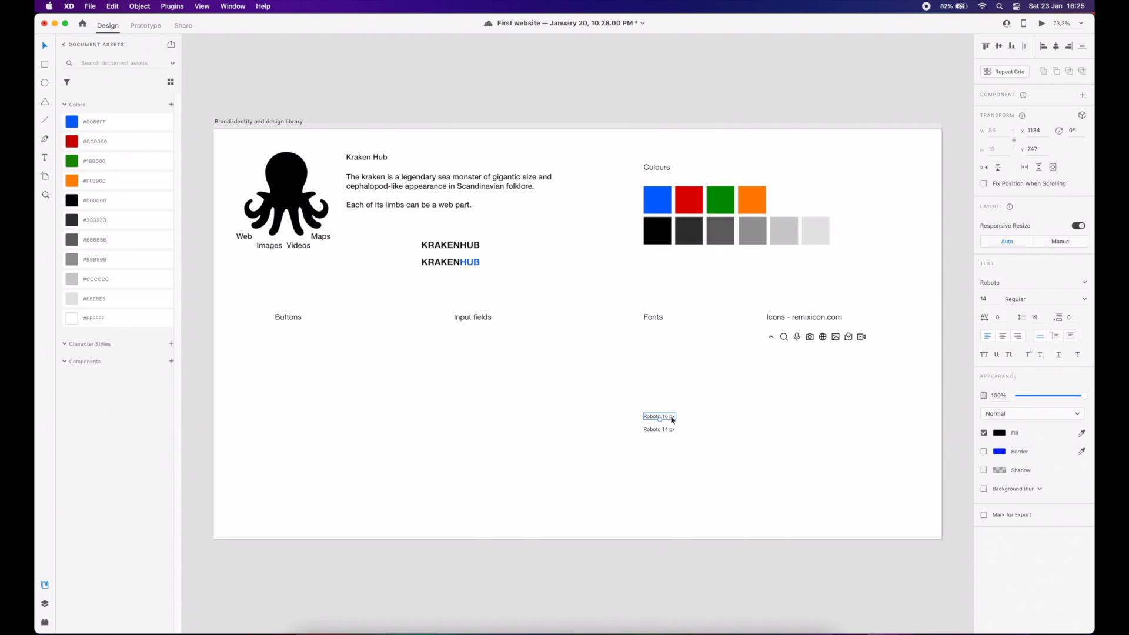
- Set the font size of the "Roboto 16 px" sample to 16
left_click(987, 301)
type("16")
key("Return")
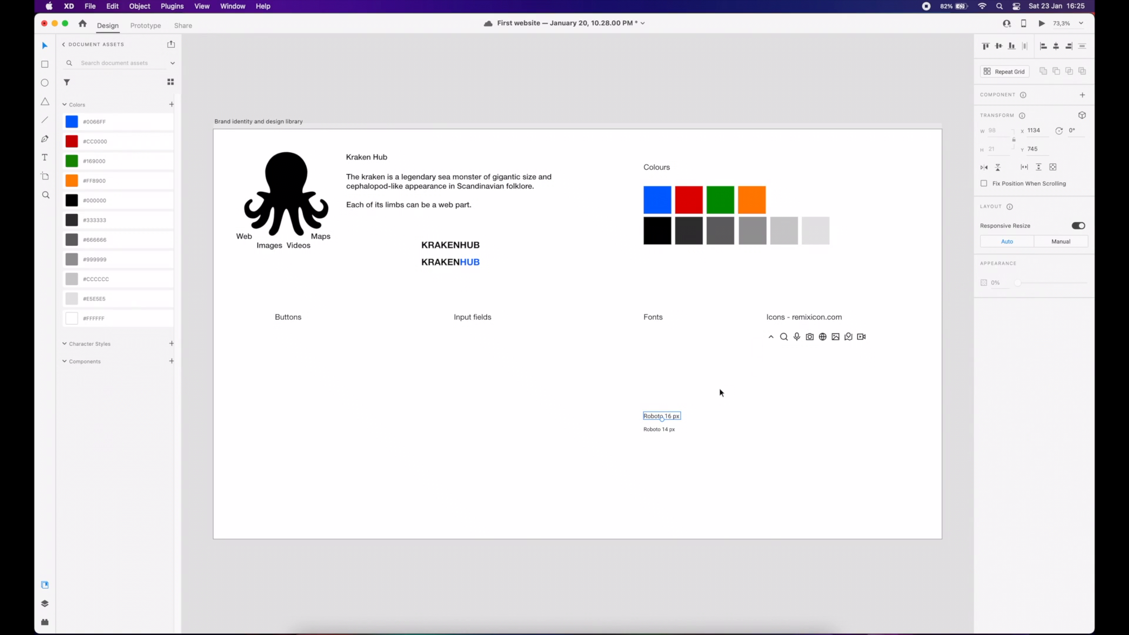
- Duplicate the "Roboto 16 px" sample above itself, set the copy's font size to 24 and relabel it "Roboto 24 px"
left_click_drag(671, 414, 671, 401)
left_click(981, 298)
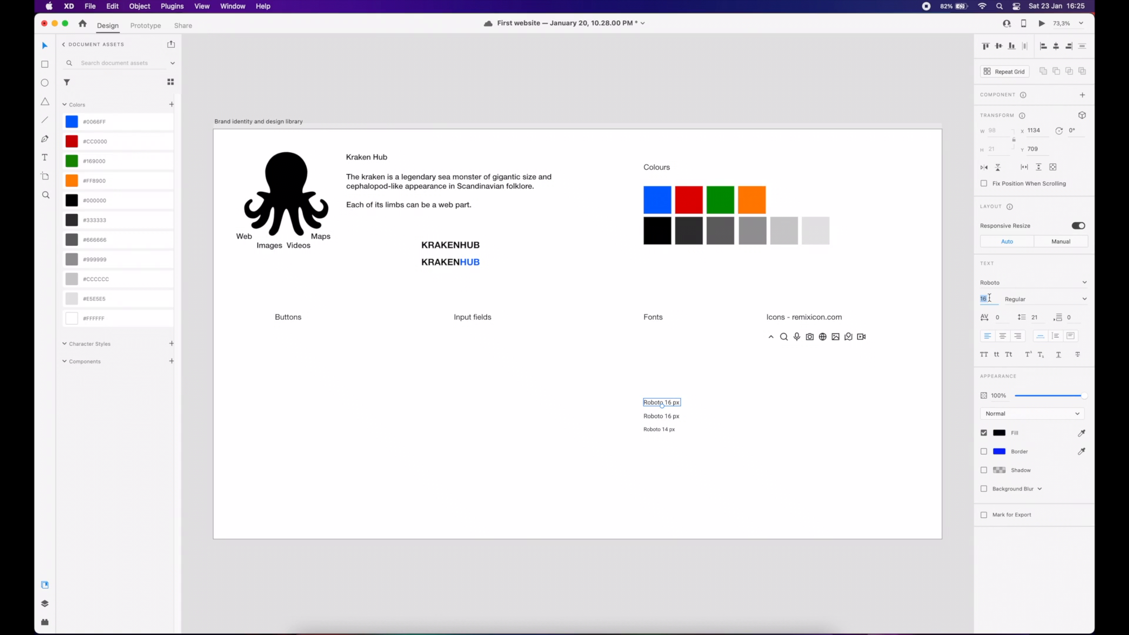
type("24")
key("Return")
double_click(686, 405)
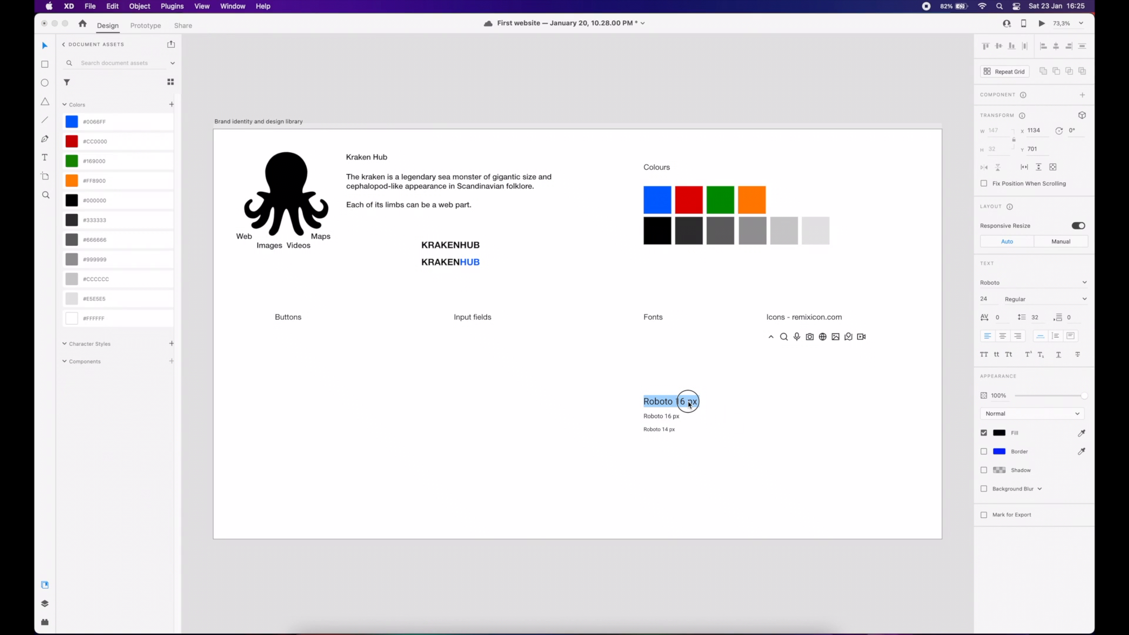
double_click(688, 403)
type("24")
left_click(722, 418)
- Duplicate the "Roboto 24 px" sample above itself, set the copy's font size to 32 and relabel it "Roboto 32 px"
left_click_drag(690, 403, 688, 386)
left_click(986, 303)
type("32")
key("Return")
double_click(704, 383)
double_click(692, 383)
type("32")
left_click(712, 370)
- Duplicate the "Roboto 32 px" sample above itself, relabel the copy "Roboto 40 px" and set its font size to 40
mouse_move(711, 370)
left_mouse_down()
mouse_move(702, 377)
mouse_move(697, 362)
left_mouse_up()
double_click(697, 361)
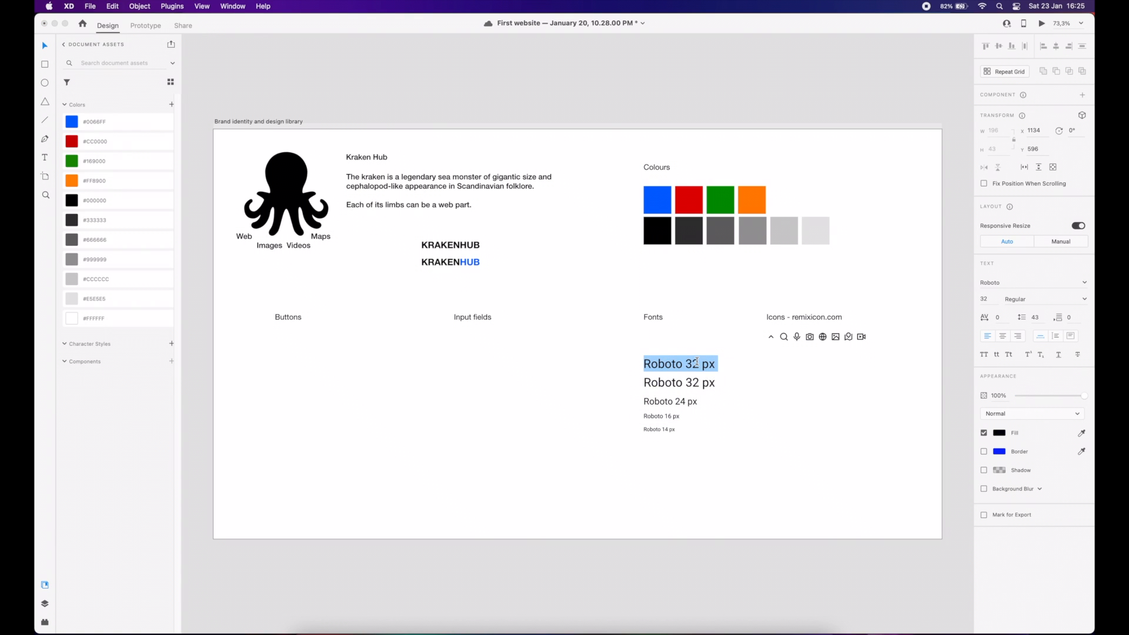
double_click(696, 362)
type("40")
key("Escape")
left_click(983, 300)
type("40")
key("Return")
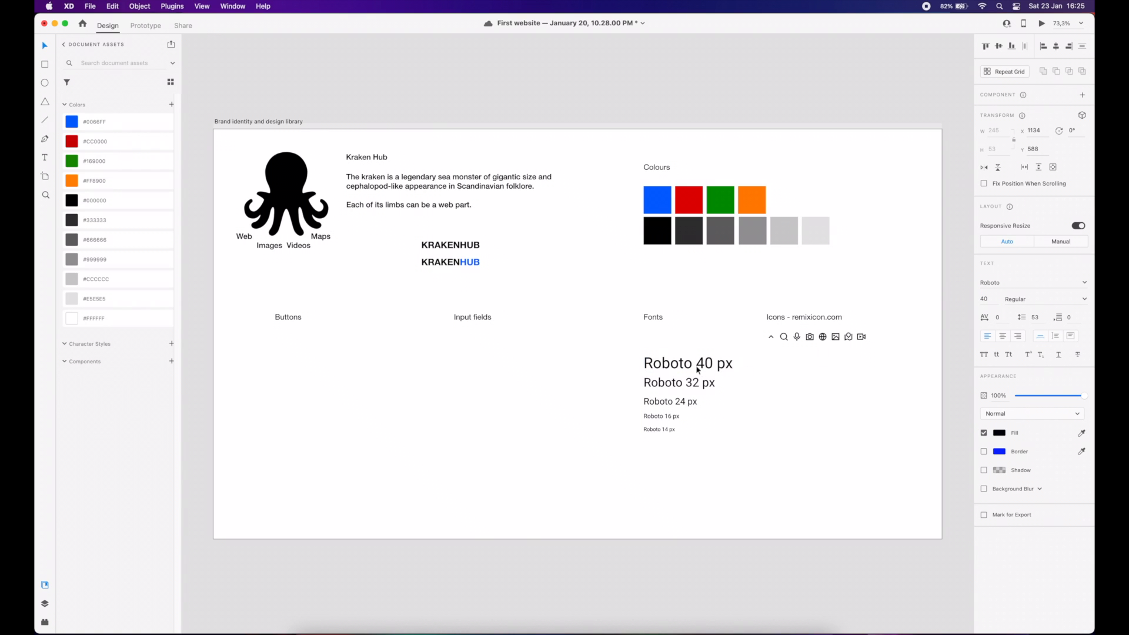
left_click(764, 371)
- Duplicate the "Roboto 40 px" sample above itself, relabel the copy "Roboto 48 px" and set its font size to 48
left_click_drag(694, 368, 705, 336)
double_click(705, 337)
double_click(706, 337)
type("48")
key("Escape")
left_click(983, 299)
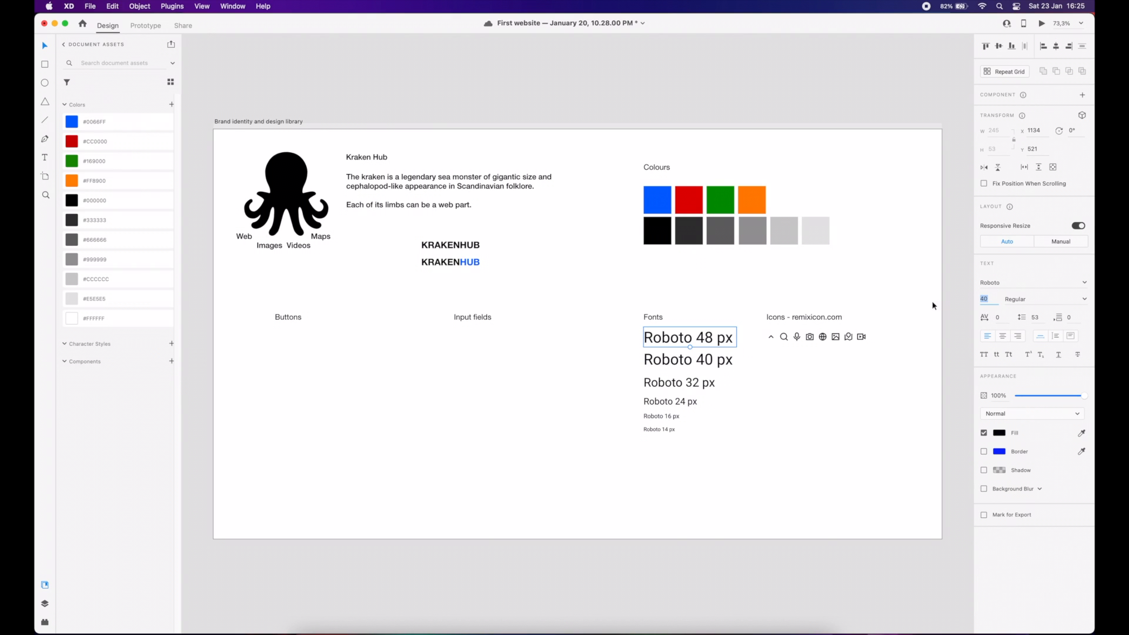
type("48")
key("Return")
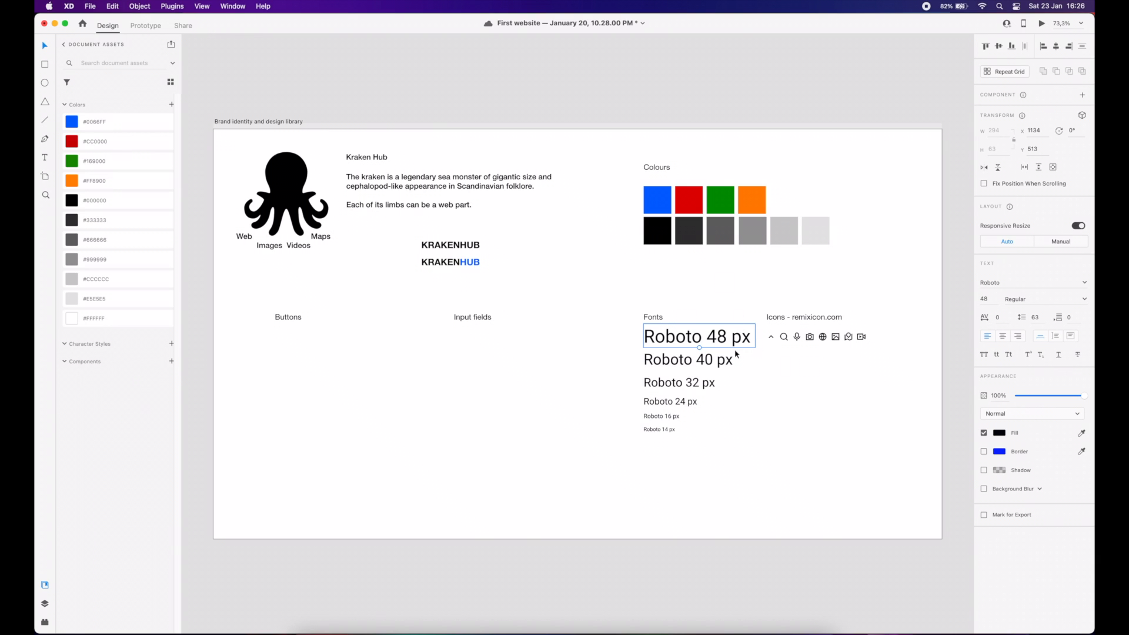
- Check the text settings of each Roboto sample in turn, from 48 px down to 14 px
left_click(733, 391)
left_click(737, 340)
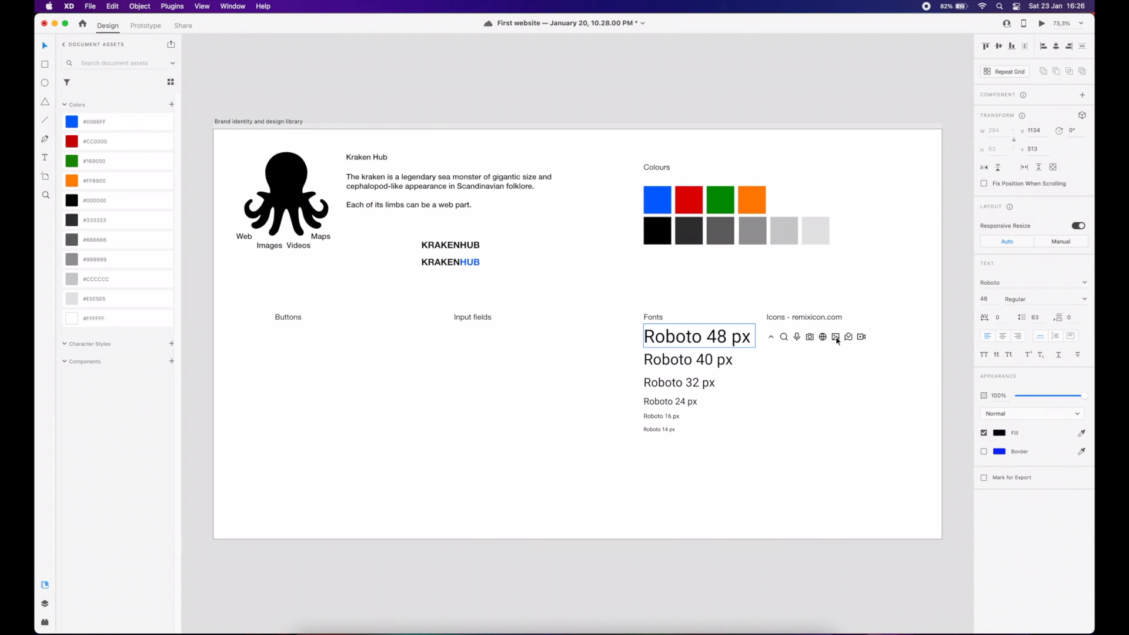
left_click(722, 362)
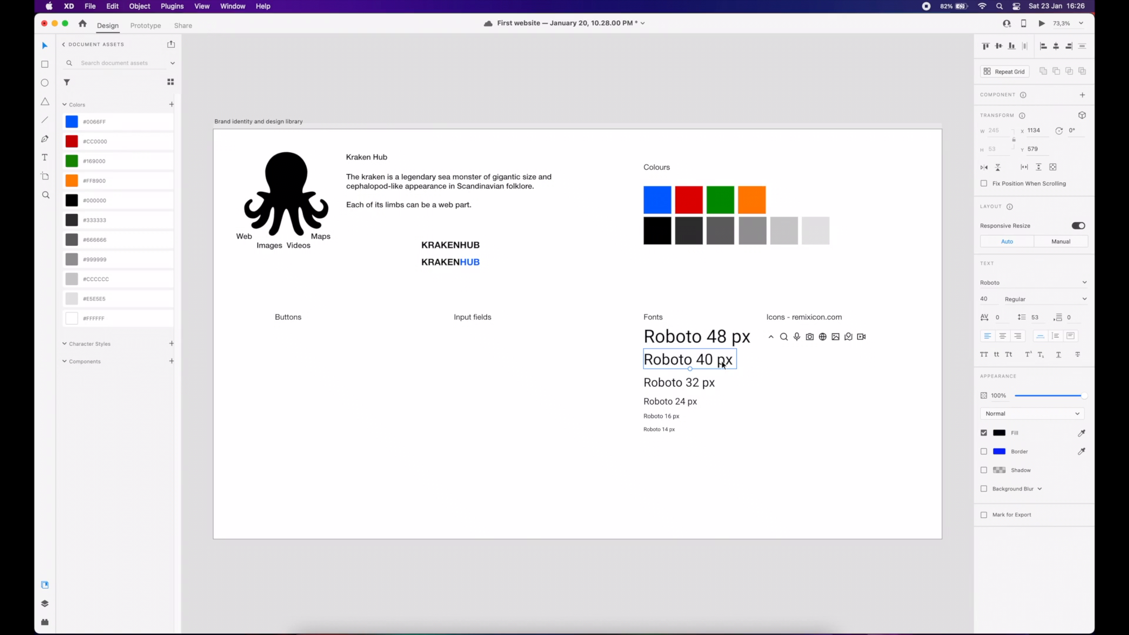
left_click(697, 383)
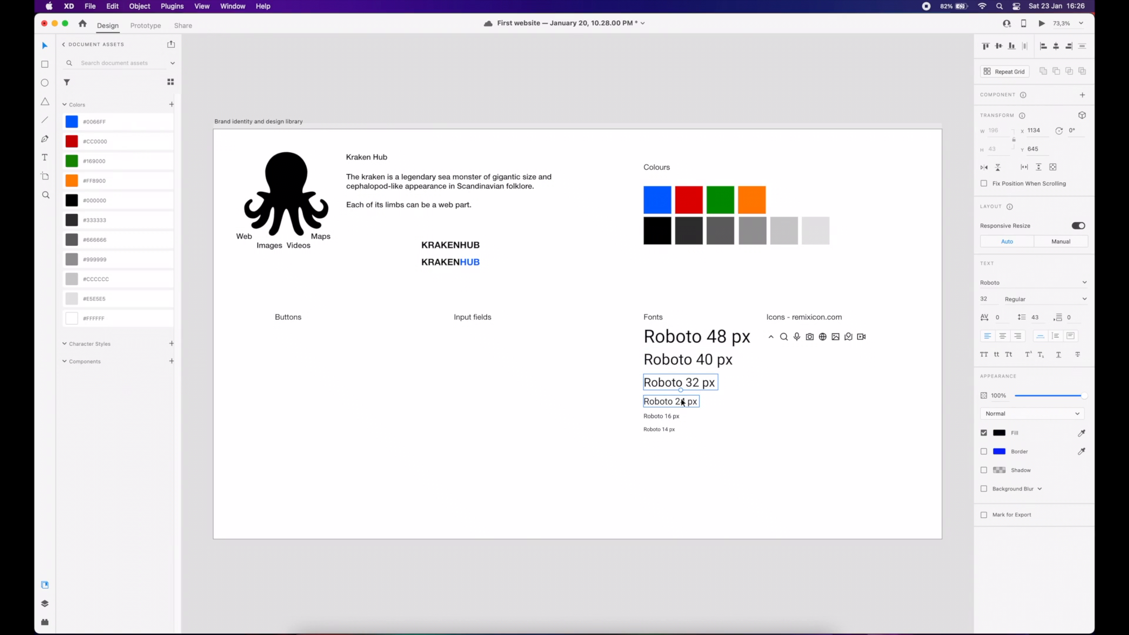
left_click(682, 402)
left_click(666, 418)
left_click(663, 430)
left_click(710, 431)
- Examine the font weights available for the six Roboto samples
left_click_drag(694, 456, 650, 336)
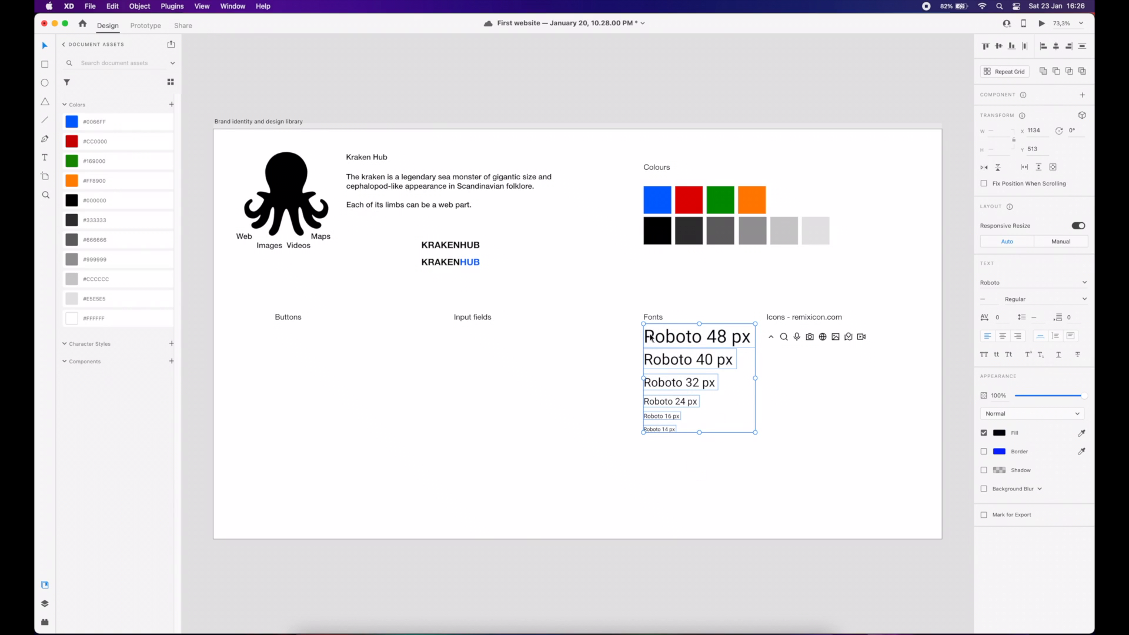
left_click(1083, 299)
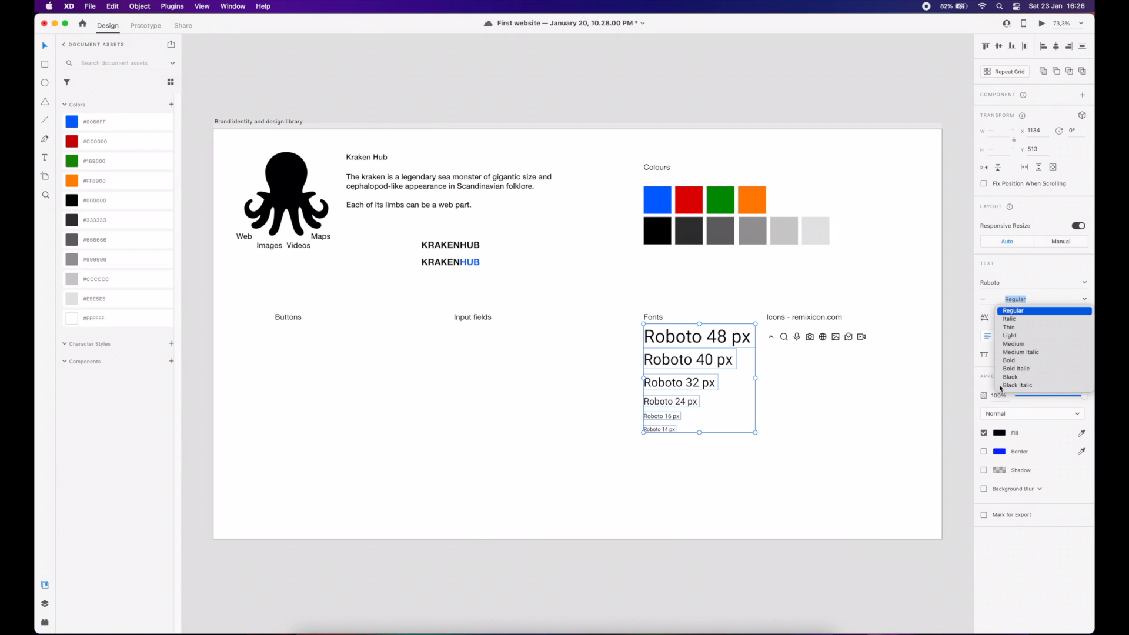
left_click(700, 453)
left_click(757, 453)
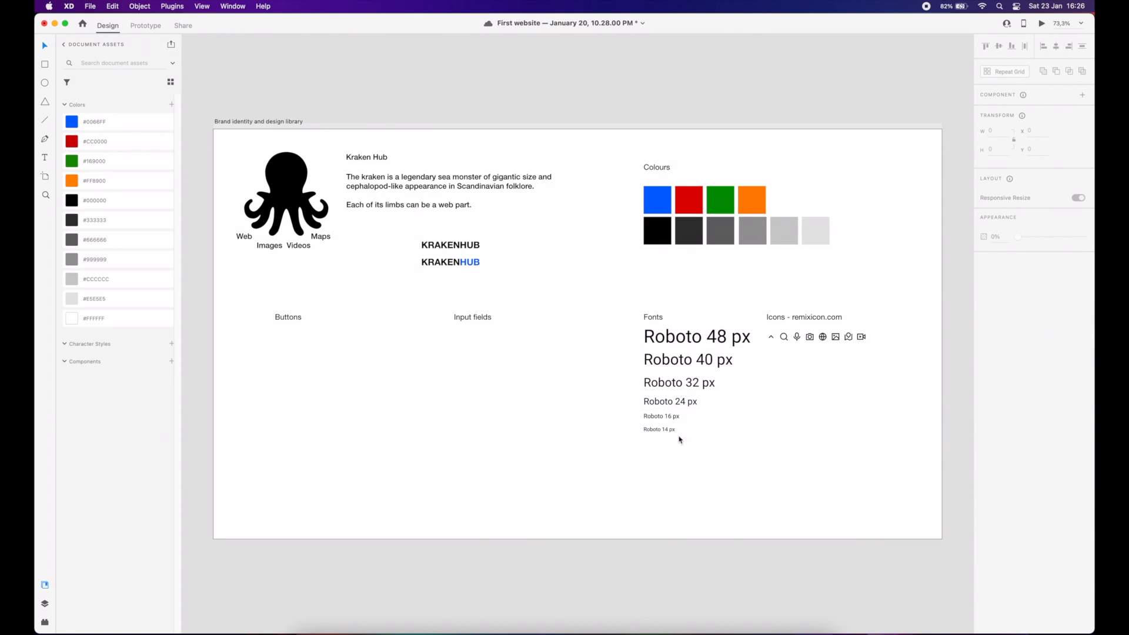
- Add all six Roboto samples to the document assets as character styles
left_click_drag(649, 442, 713, 346)
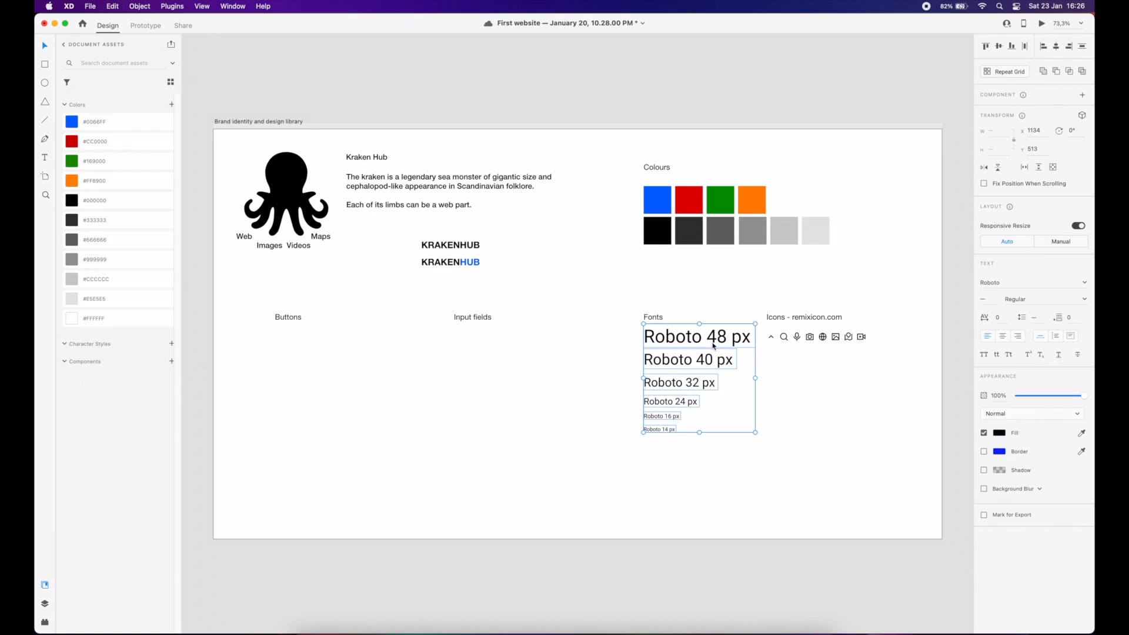
left_click(172, 345)
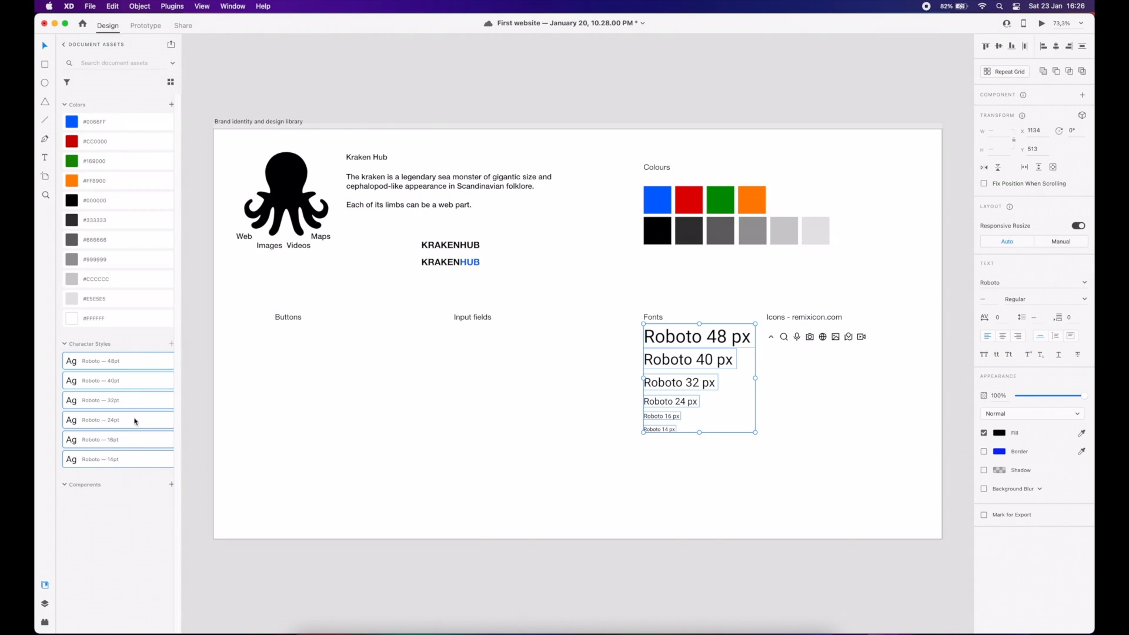
left_click(495, 405)
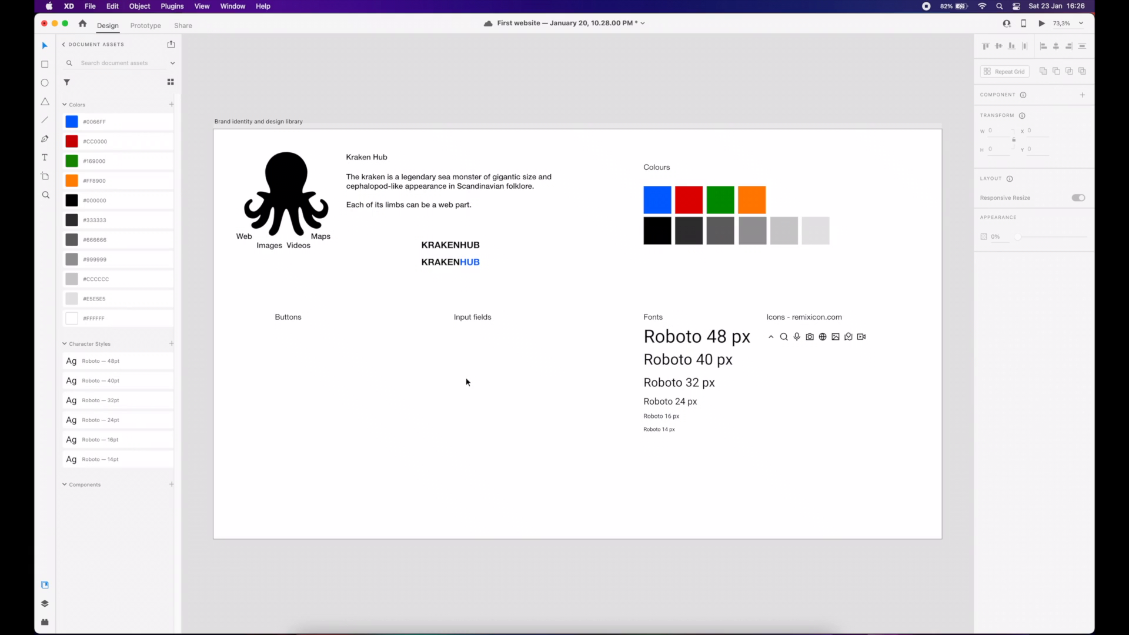
- Draw a rectangle below the Buttons heading and set it to 200 wide by 40 high
key("r")
left_click_drag(239, 332, 344, 359)
left_click(998, 131)
type("200")
key("Tab")
type("4")
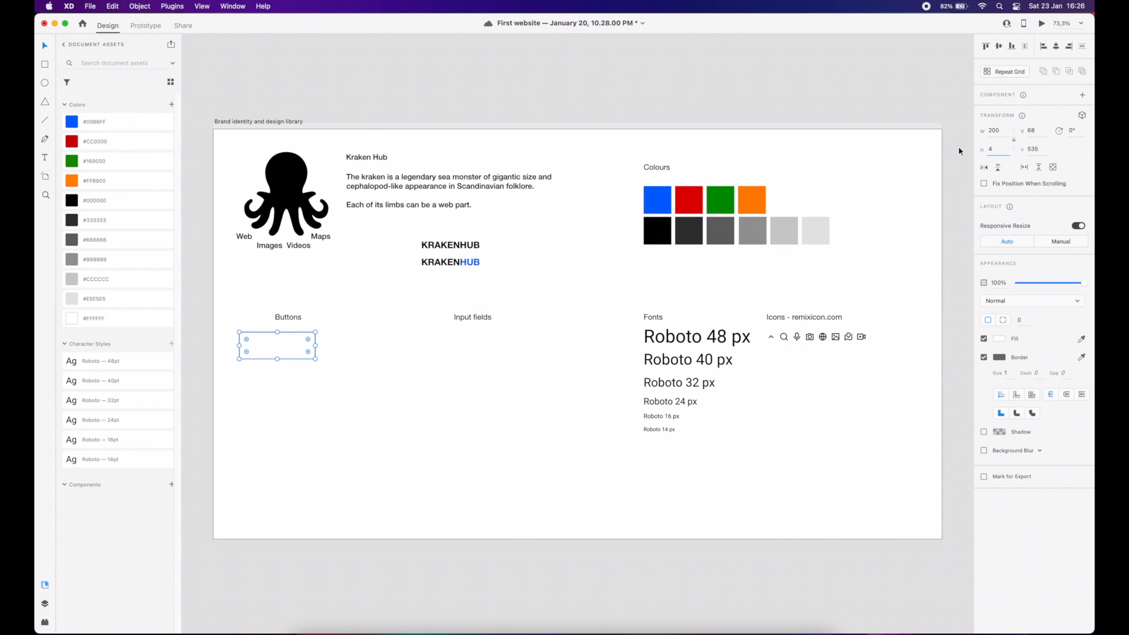
left_click(411, 306)
left_click(396, 315)
- Position the rectangle beneath the Buttons heading at about X 103, Y 547 and fill it with the #000000 colour asset
left_click_drag(304, 339, 319, 346)
key("z")
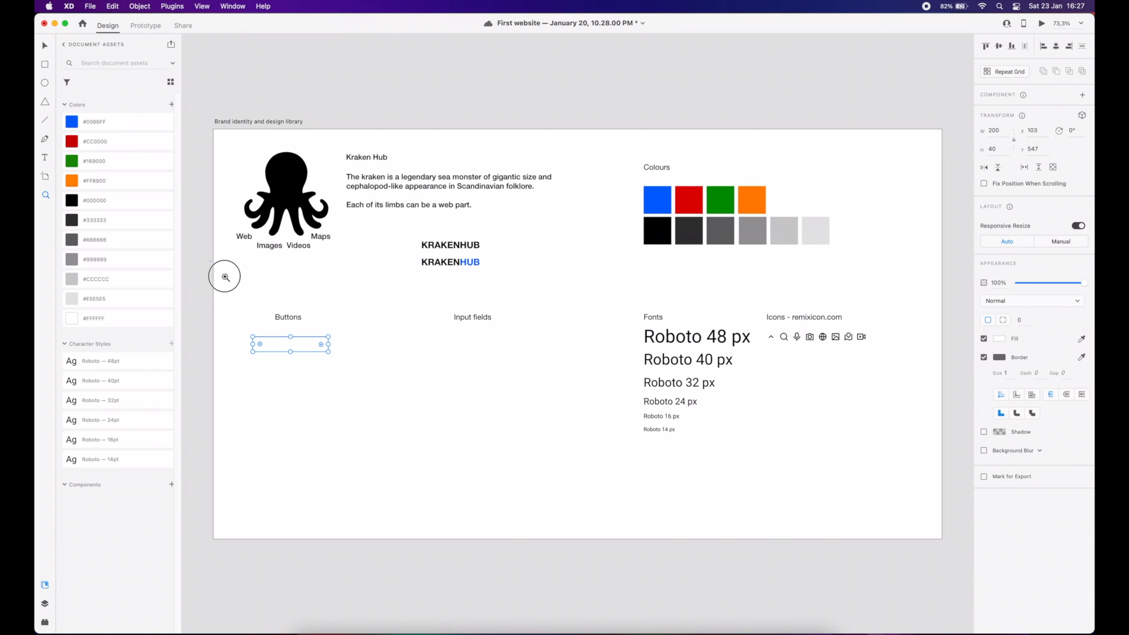
left_click_drag(225, 277, 406, 432)
left_click(527, 360)
left_click(524, 315)
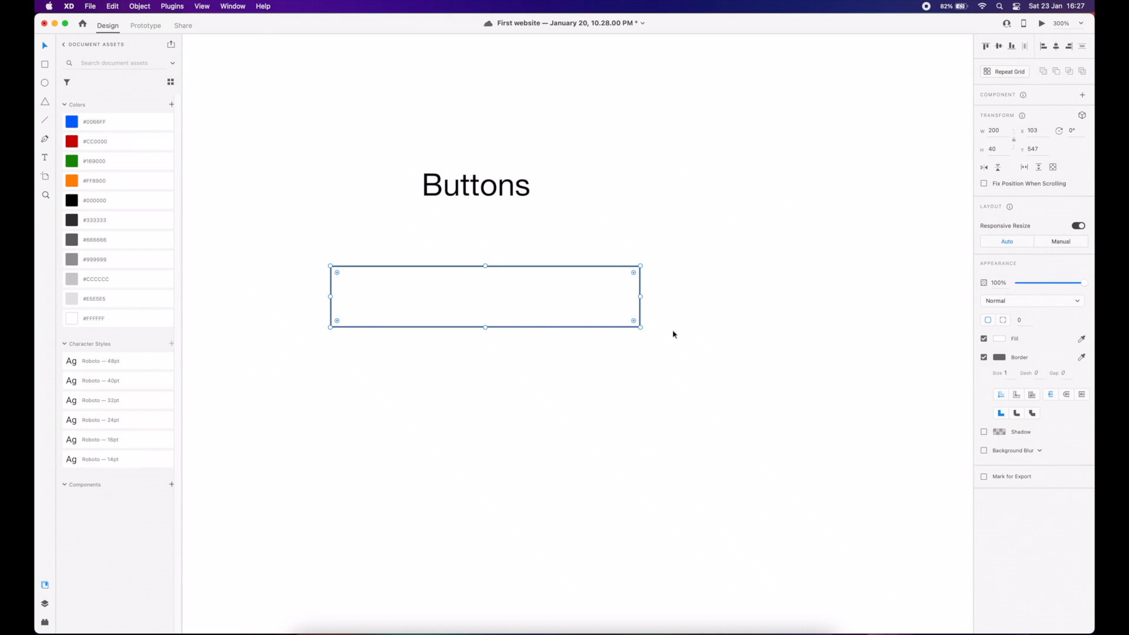
left_click(118, 202)
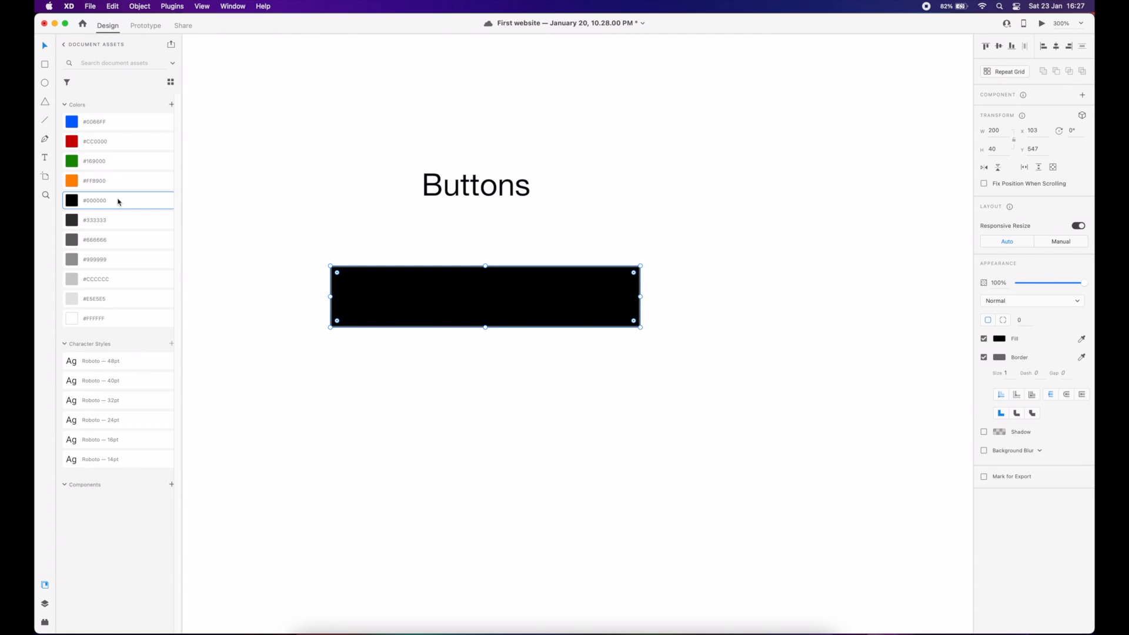
- Remove the rectangle's border and add the text "Button label" just below the rectangle
left_click(984, 359)
left_click(839, 338)
key("t")
left_click(429, 383)
type("b")
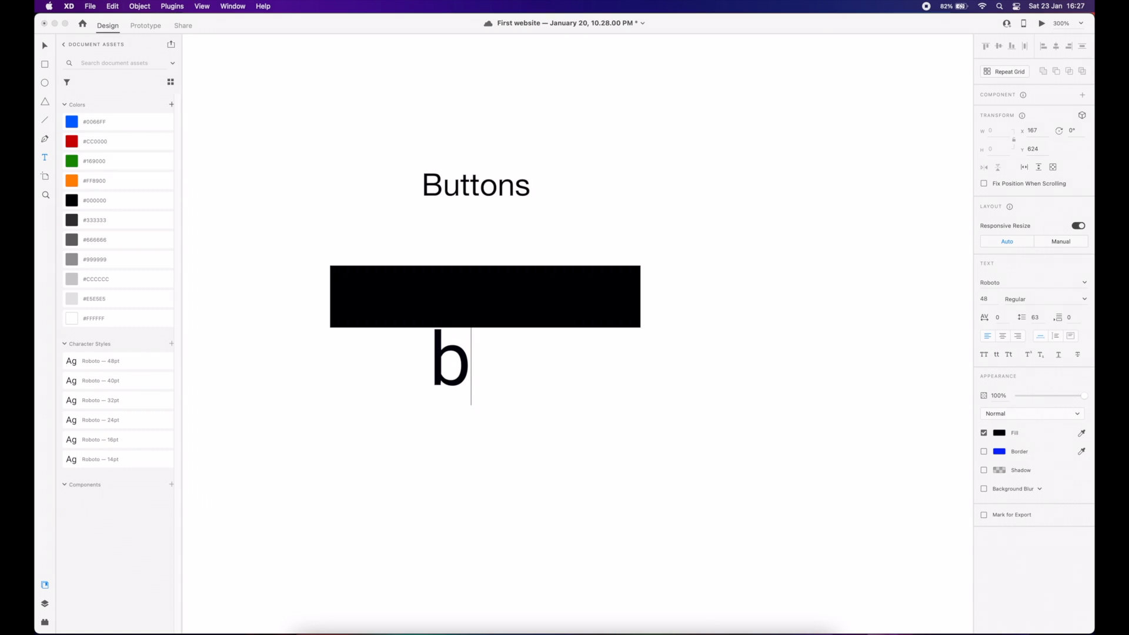
type("utton labl")
key("BackSpace")
type("el")
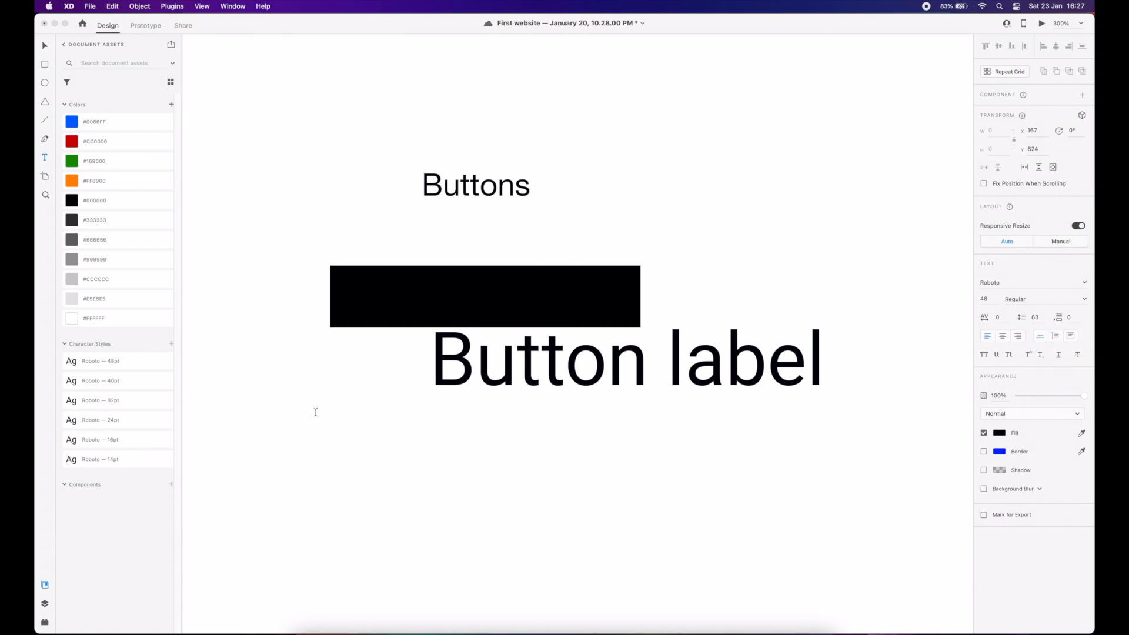
- Apply the Roboto 14pt character style to the button label text and set it to all uppercase
left_click(45, 45)
left_click(106, 457)
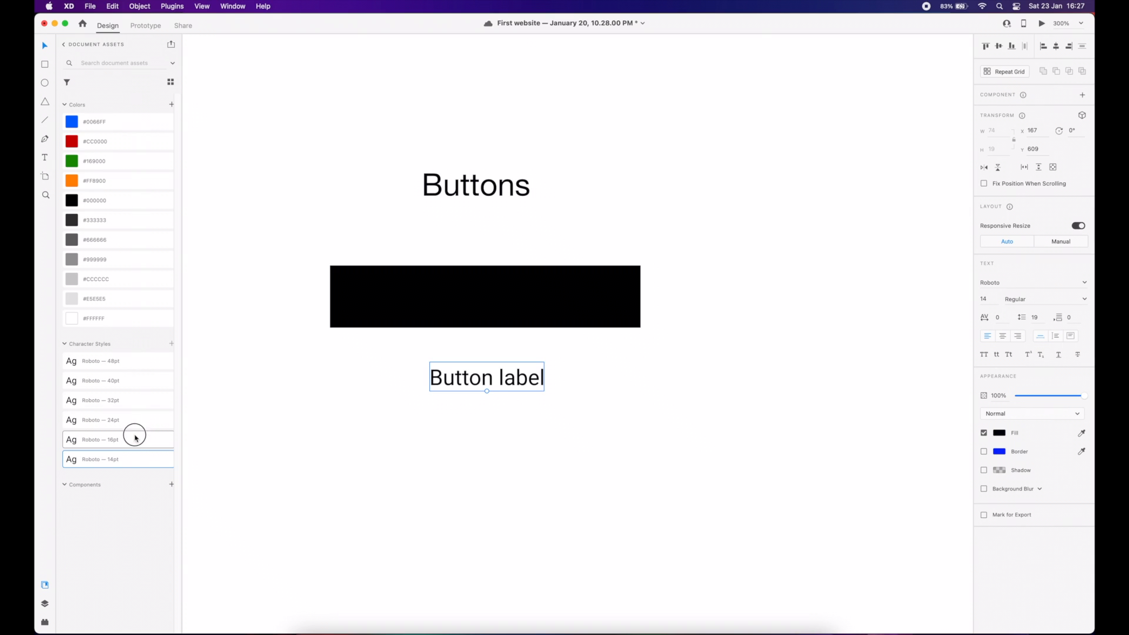
left_click(136, 438)
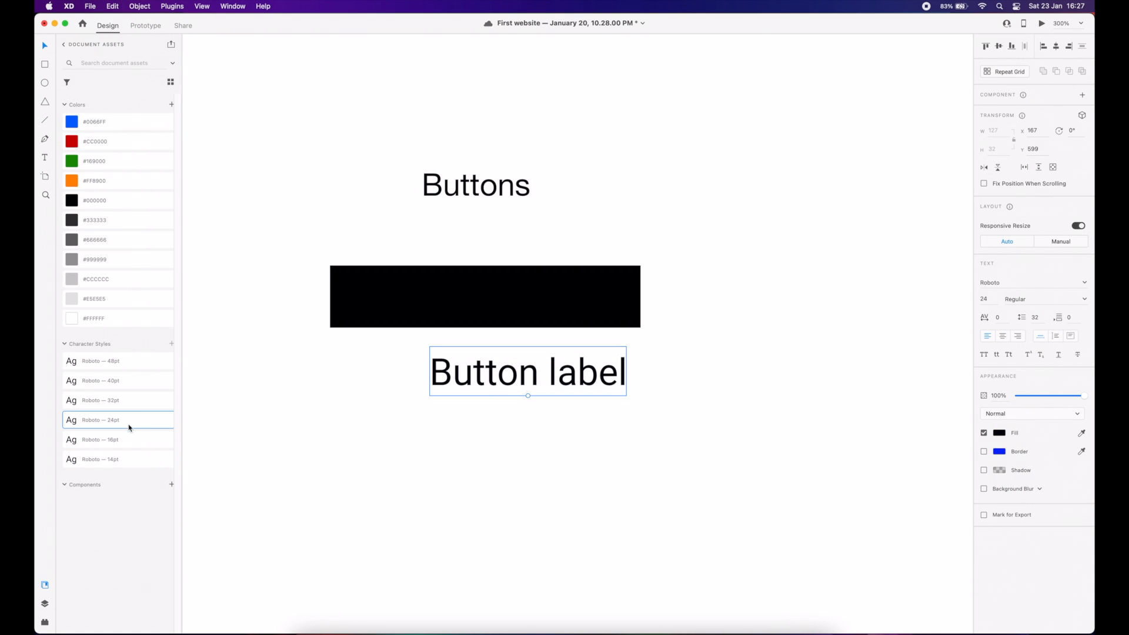
left_click(125, 460)
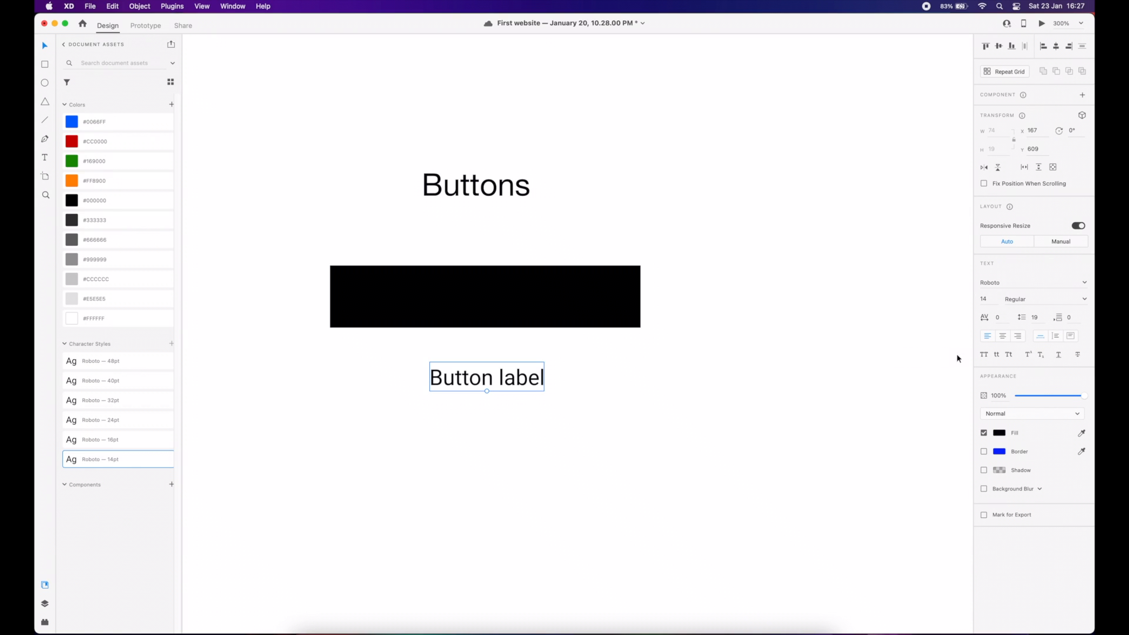
left_click(984, 355)
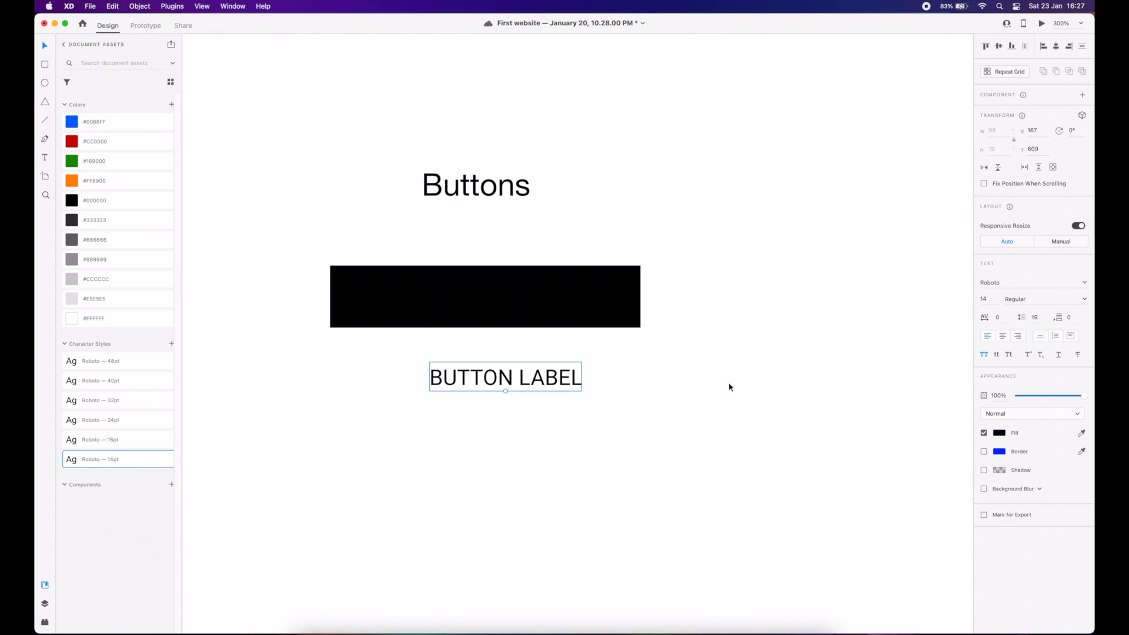
- Center the label on the black rectangle in white, with its text center-aligned
left_click_drag(578, 374, 559, 315)
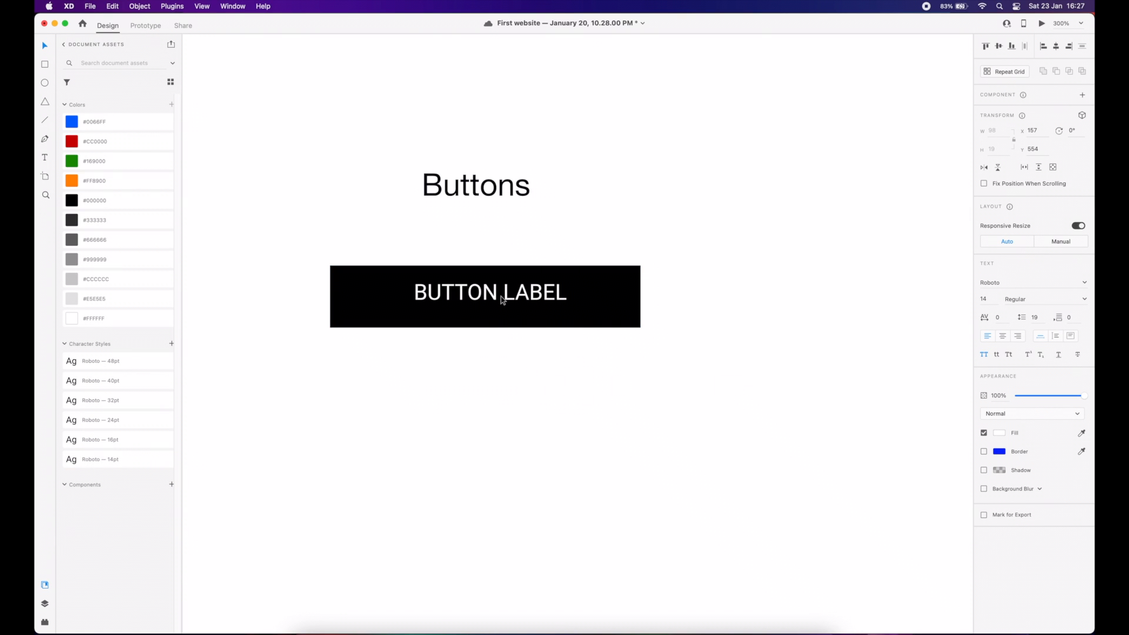
left_click_drag(505, 297, 498, 303)
left_click(576, 284, "shift")
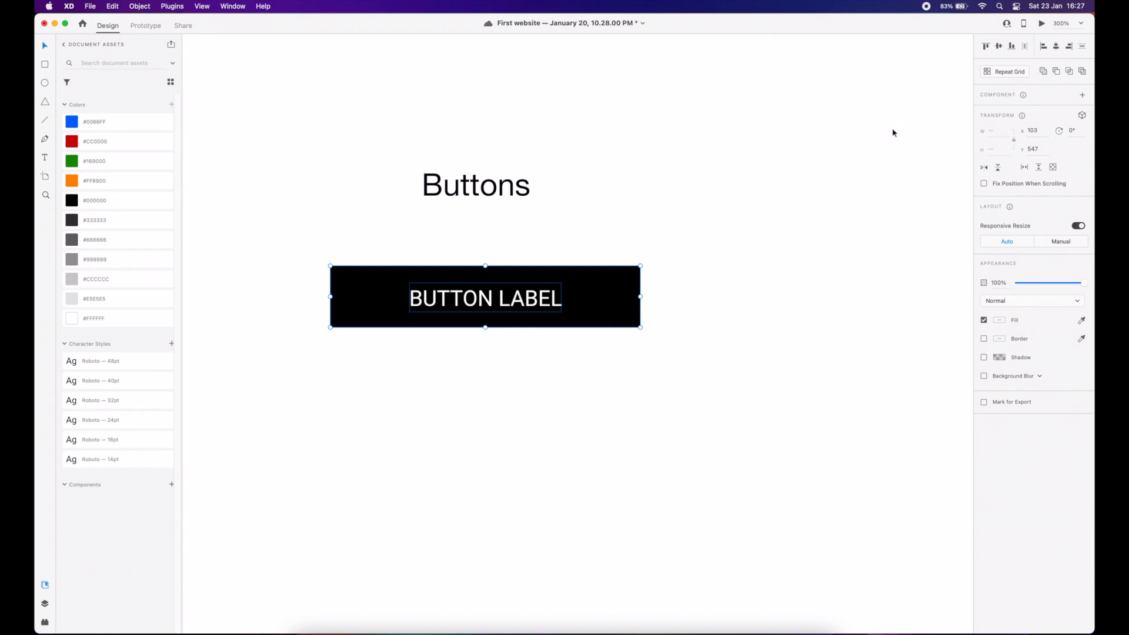
left_click(819, 161)
left_click(530, 303)
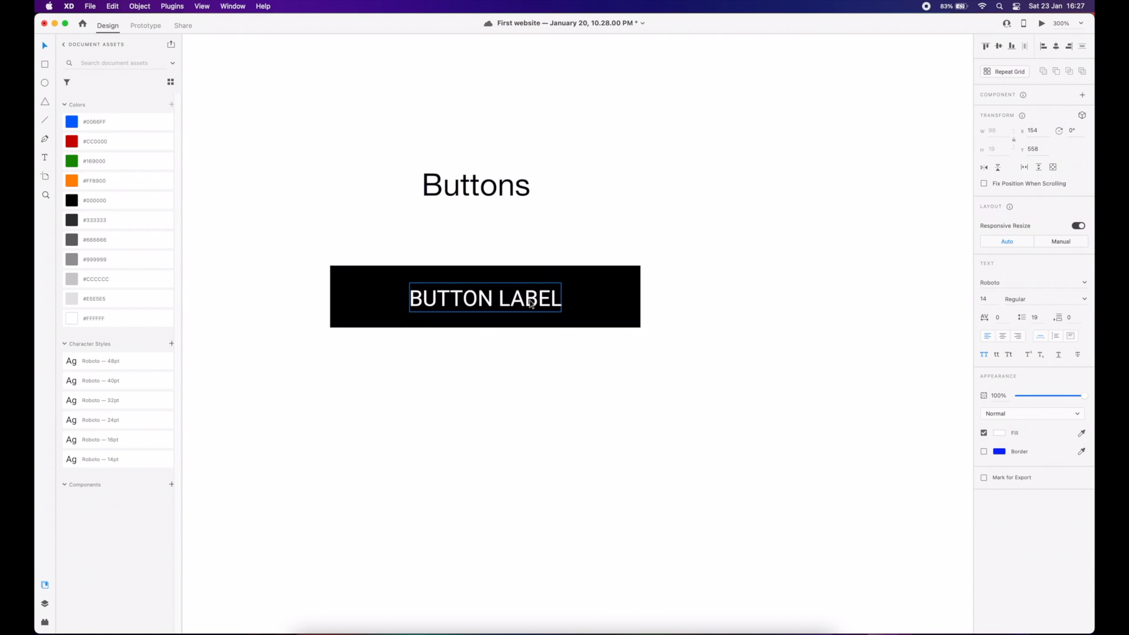
left_click(1003, 338)
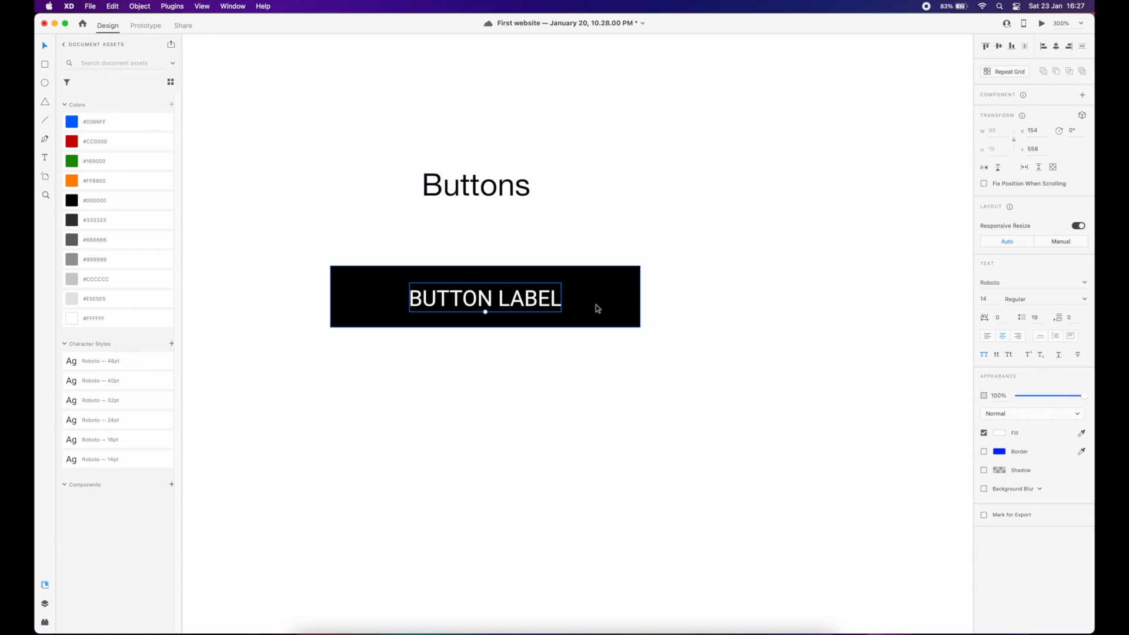
double_click(496, 298)
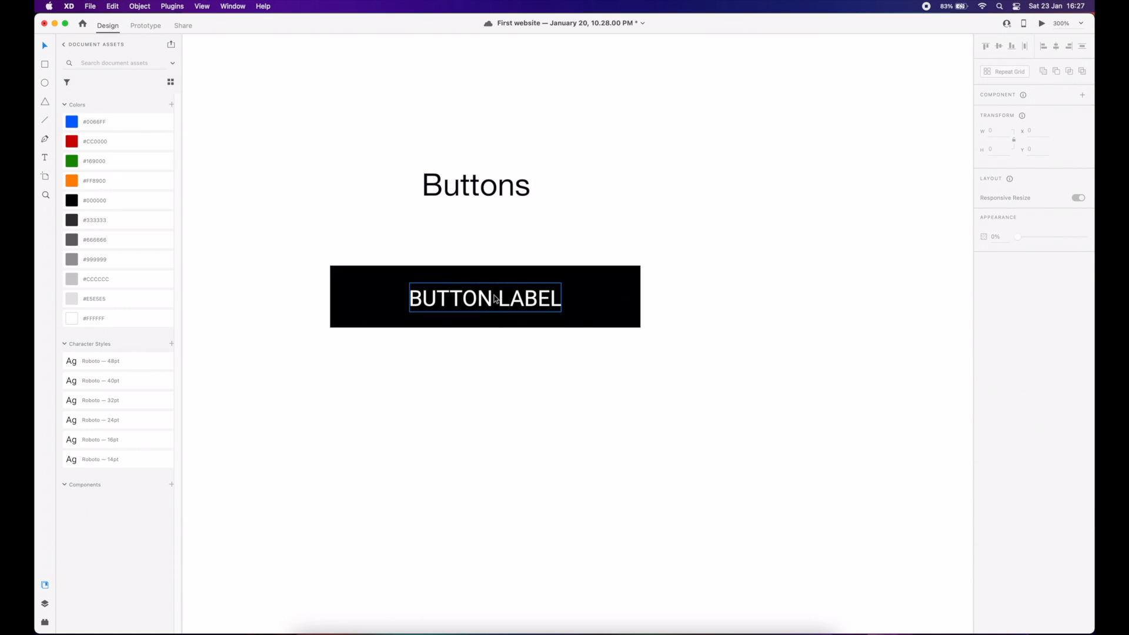
left_click(577, 293)
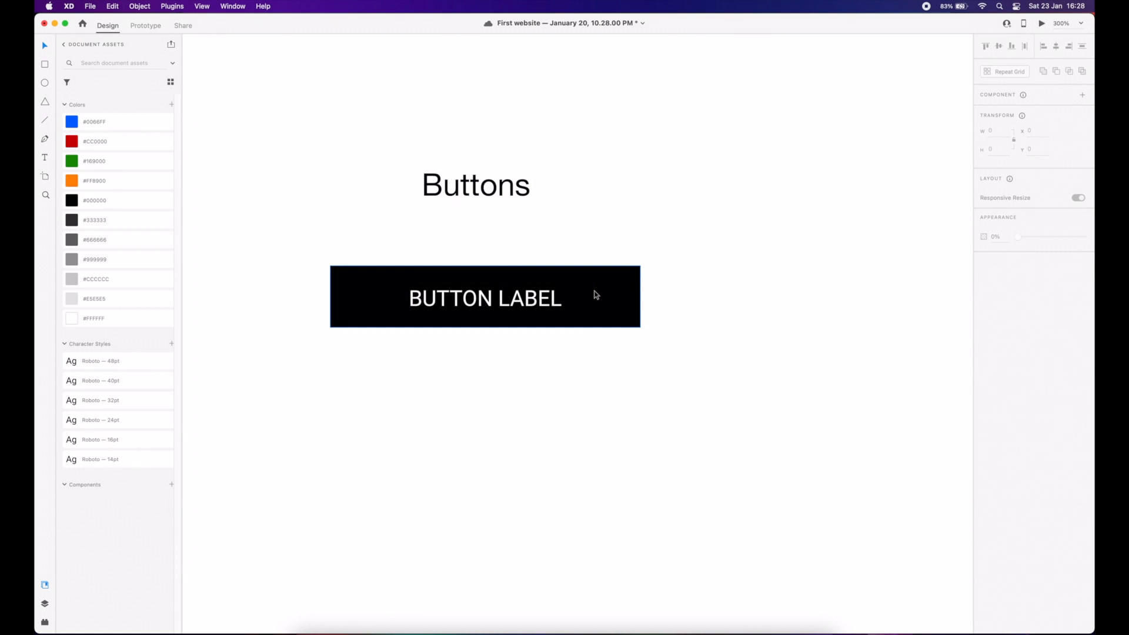
left_click(536, 306)
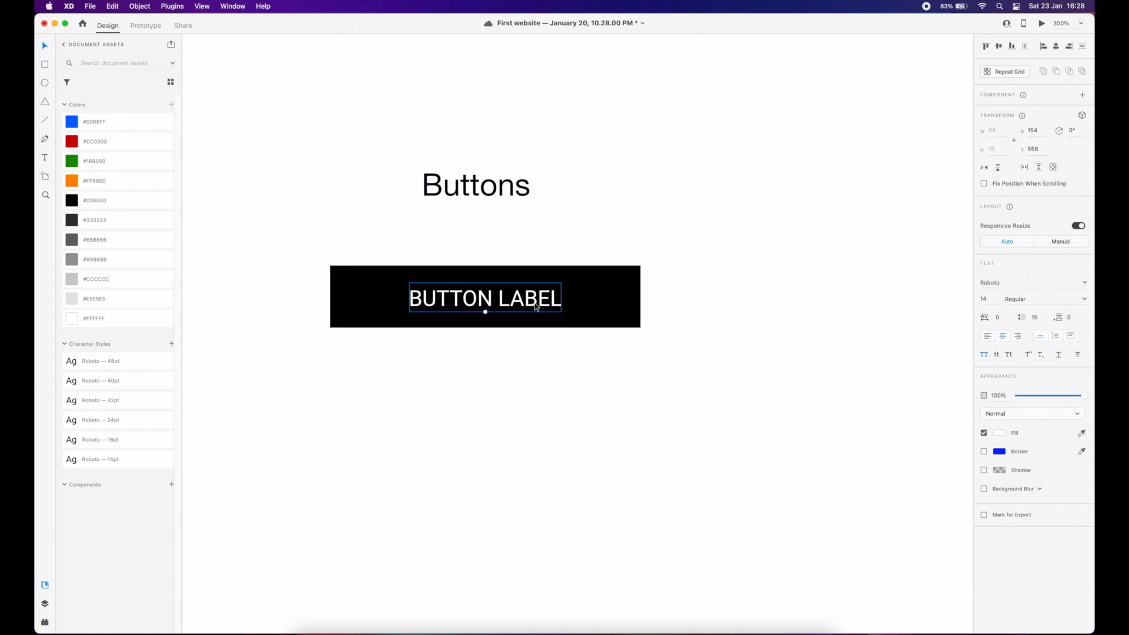
left_click(591, 298)
left_click(675, 303)
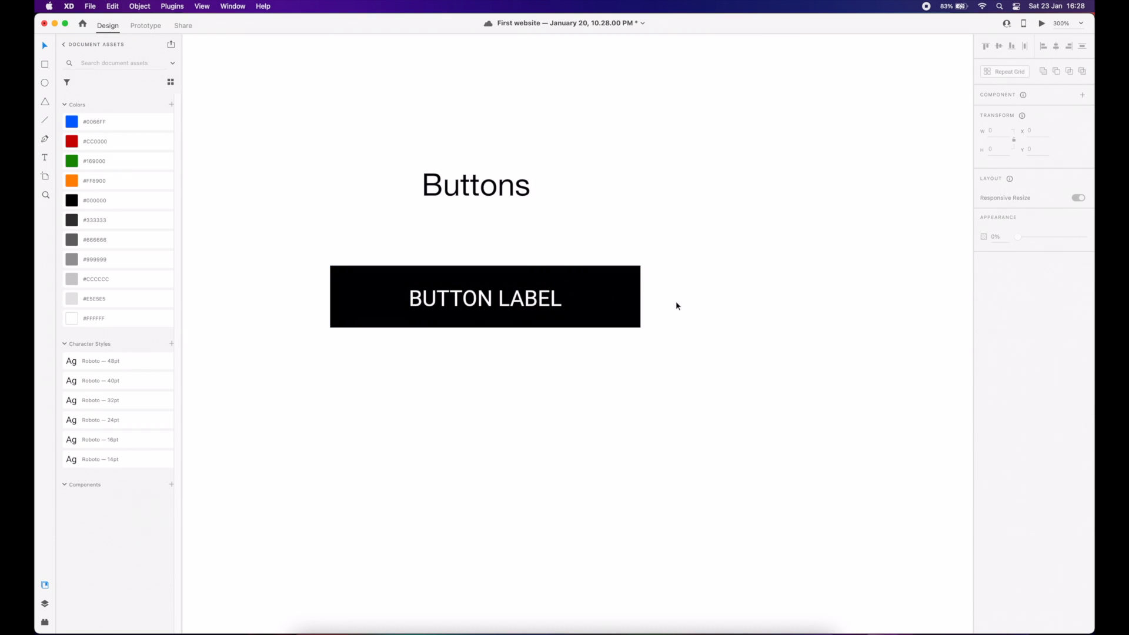
left_click_drag(497, 341, 582, 293)
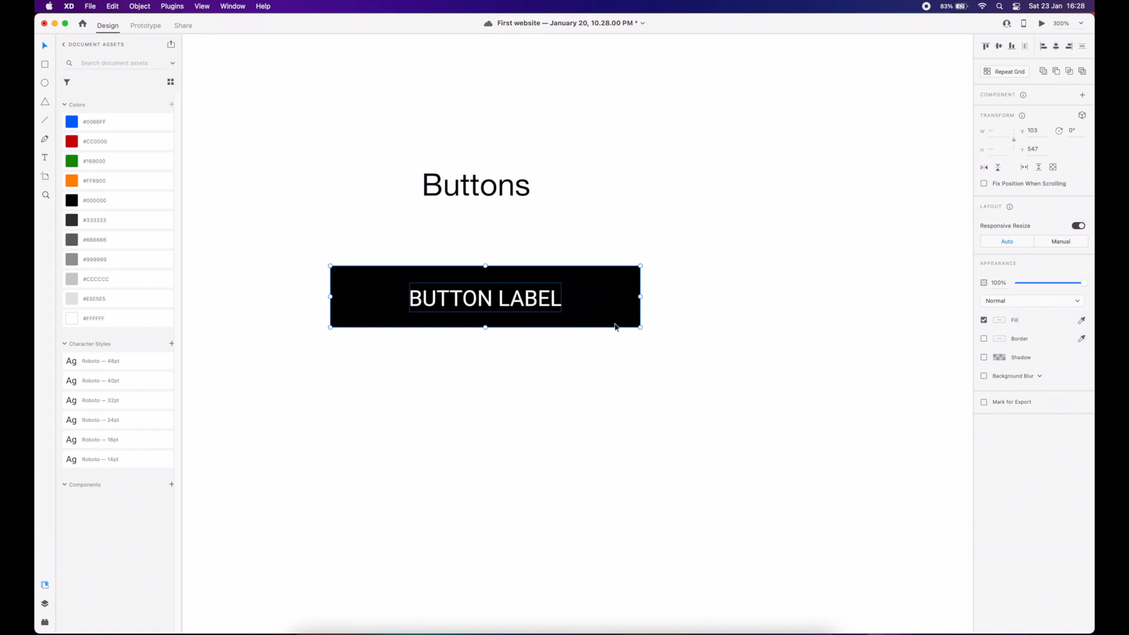
left_click(619, 345)
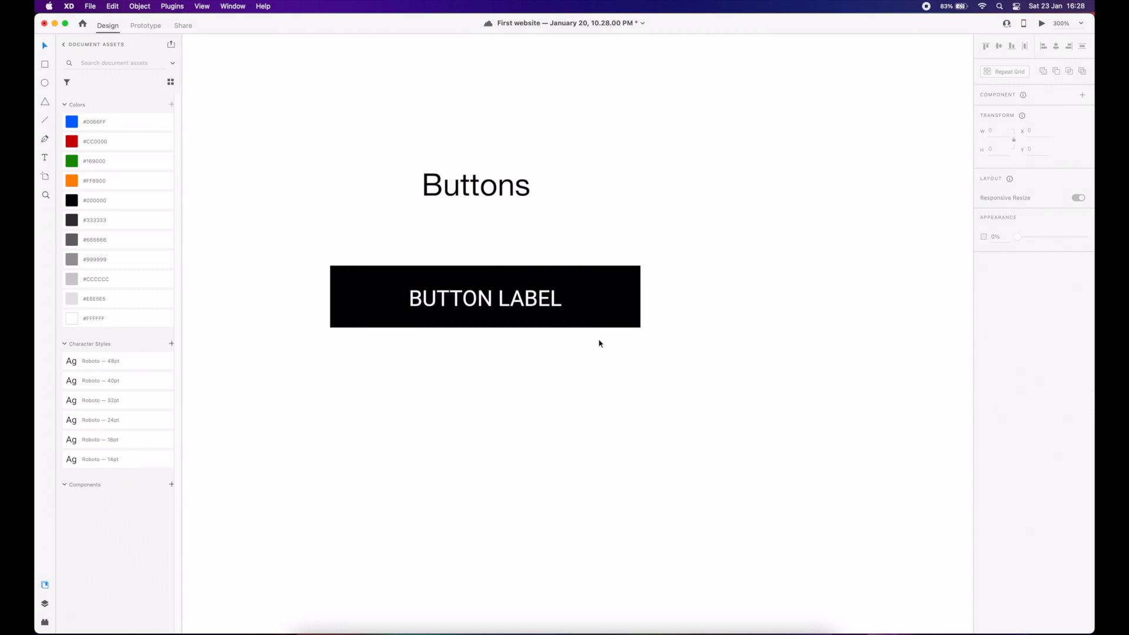
- Place the label 10 px inside the rectangle's left edge and set the rectangle's width to 118
left_click(565, 301)
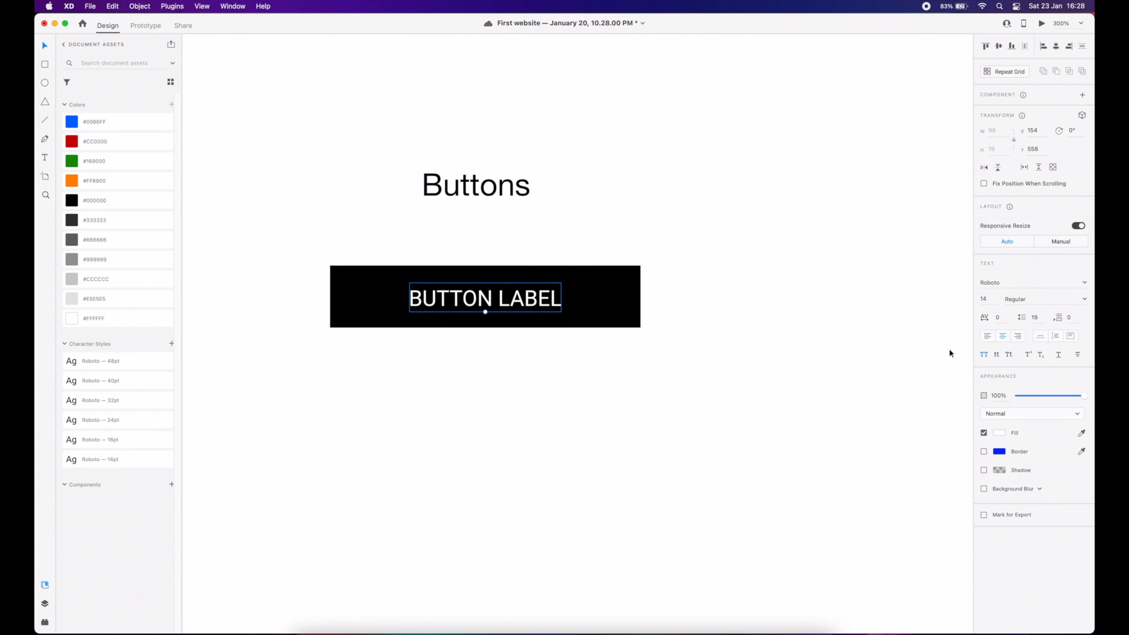
left_click_drag(479, 298, 354, 281)
key("shift+Right")
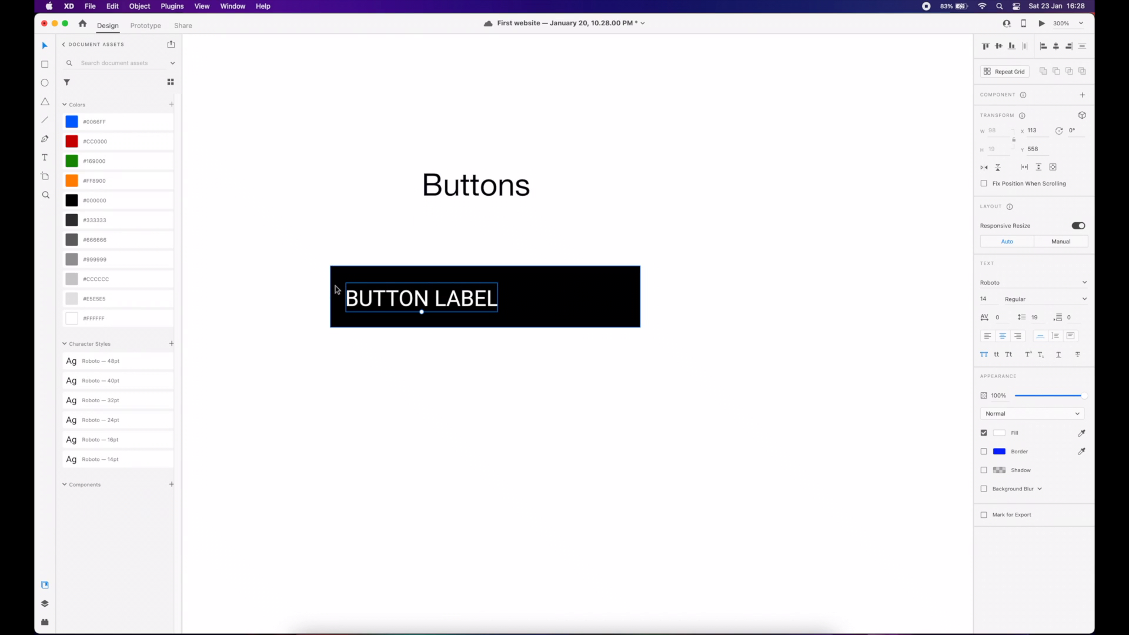
left_click(529, 300)
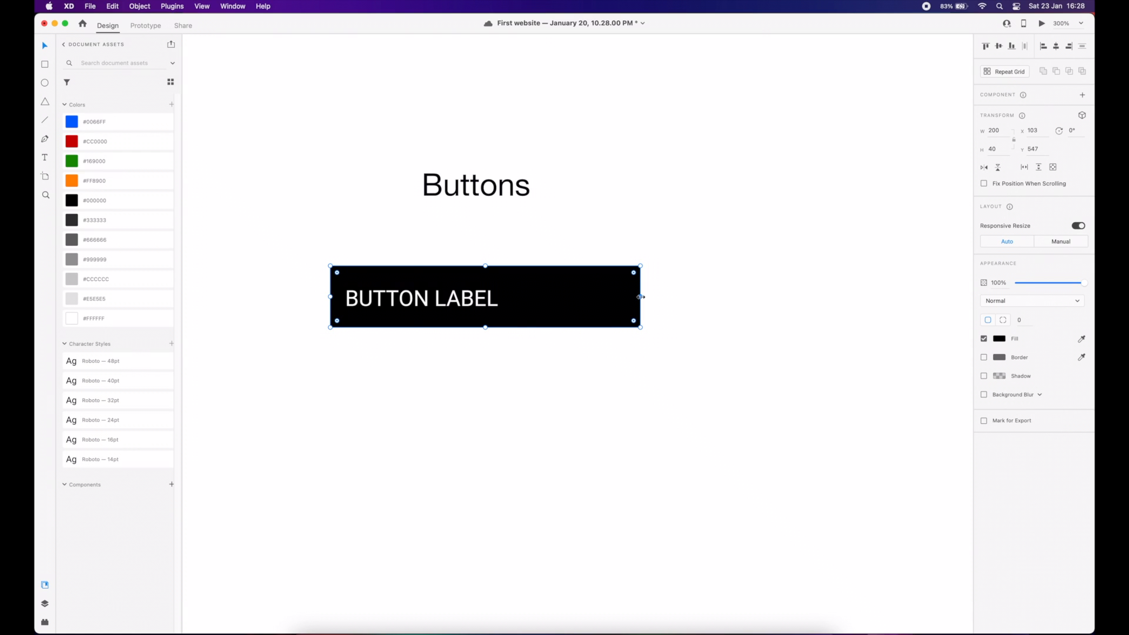
left_click_drag(641, 297, 497, 297)
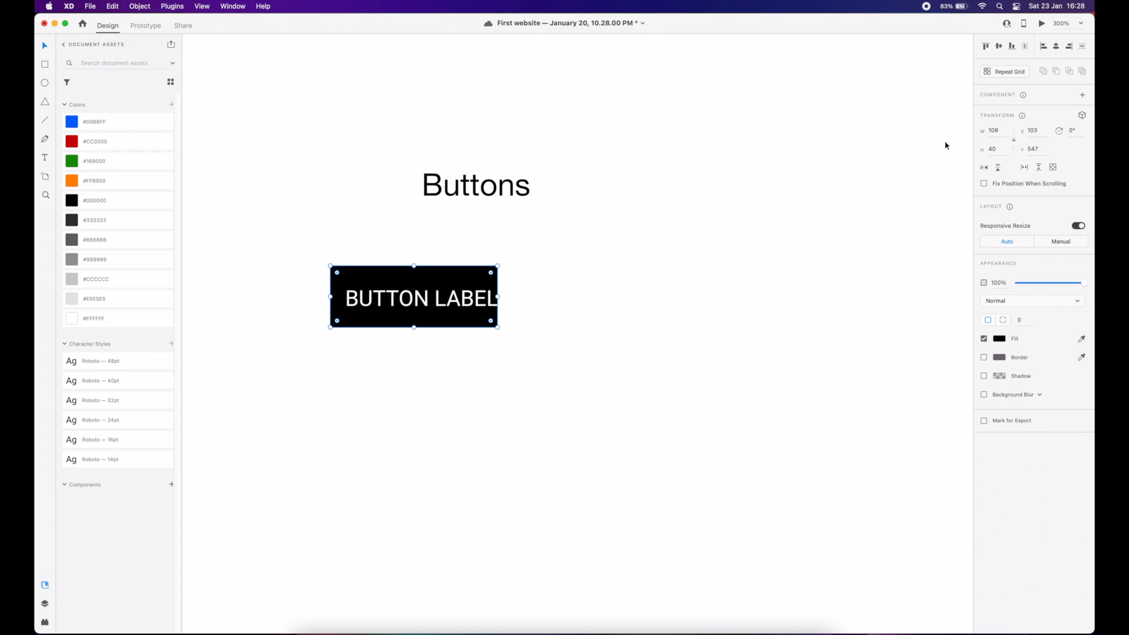
left_click(994, 131)
key("shift+Up")
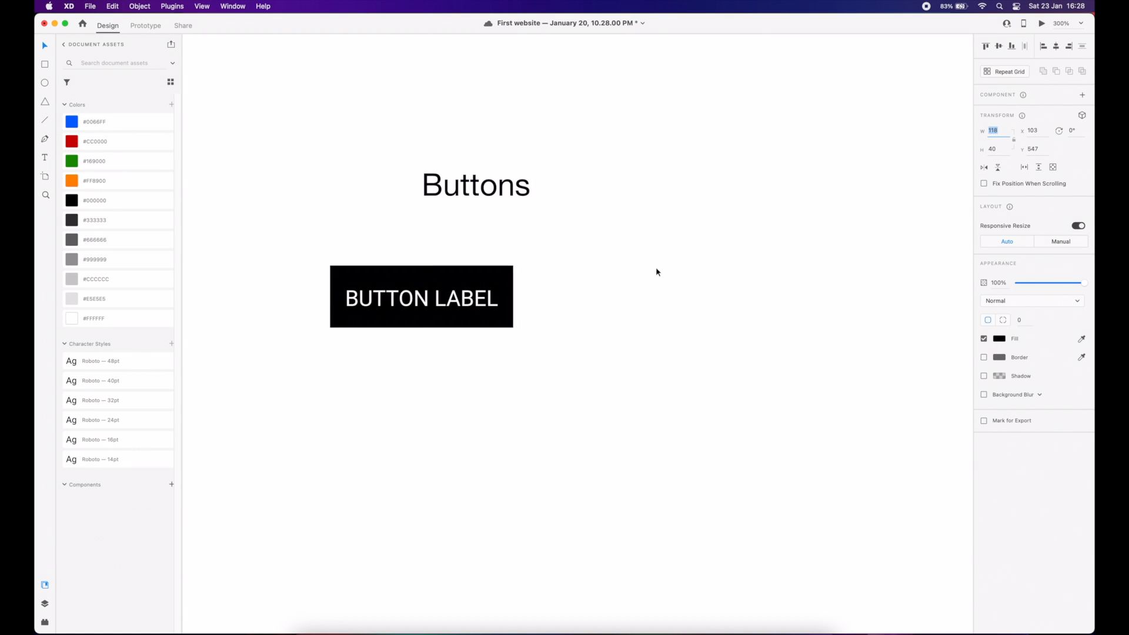
left_click(458, 298)
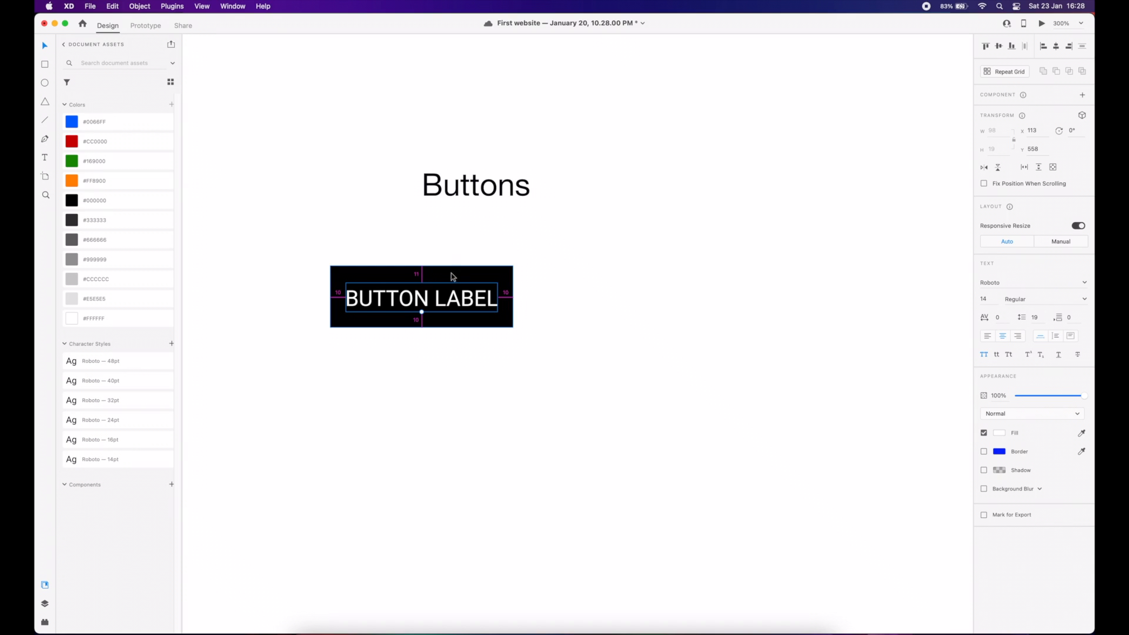
- Group the label with the black rectangle and turn on the Stack layout for the group
left_click(552, 309)
left_click_drag(549, 248, 438, 324)
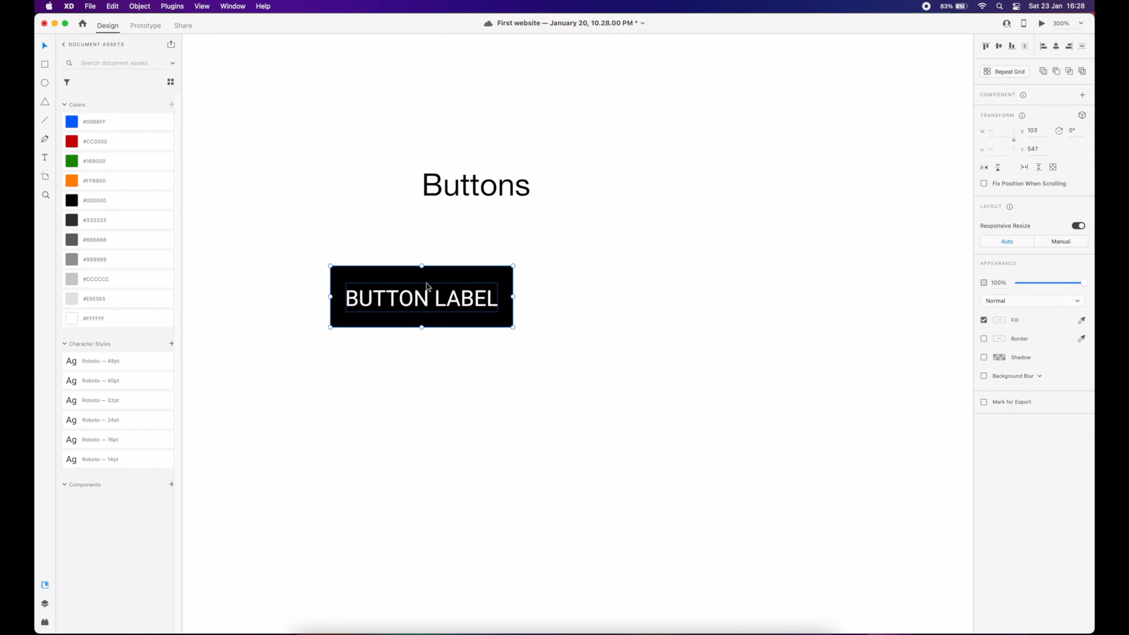
key("super+g")
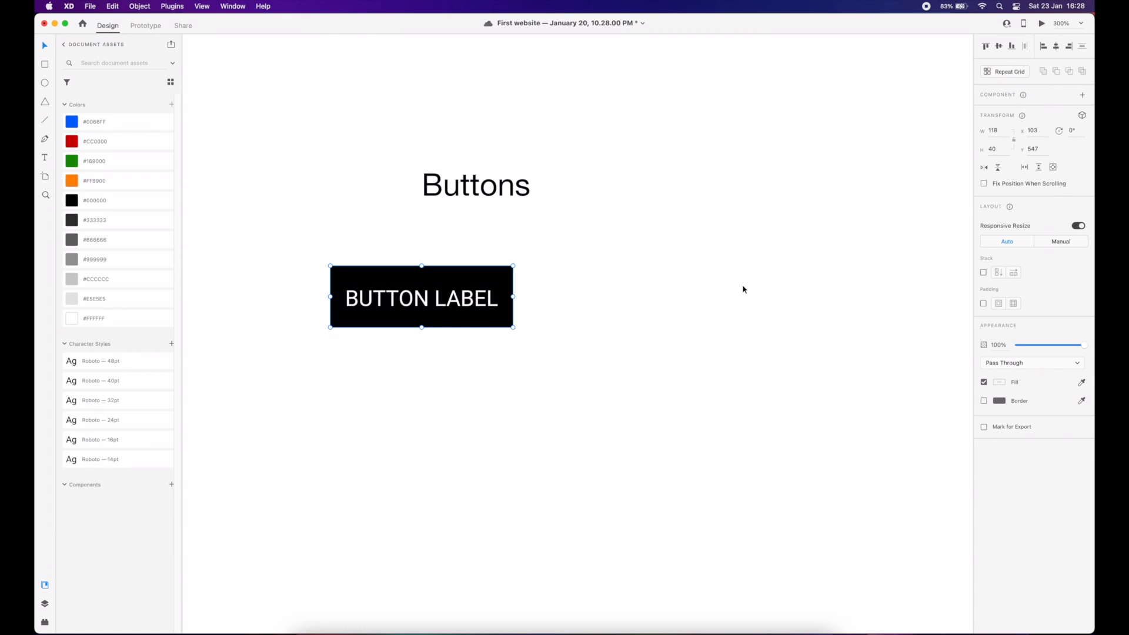
left_click(983, 272)
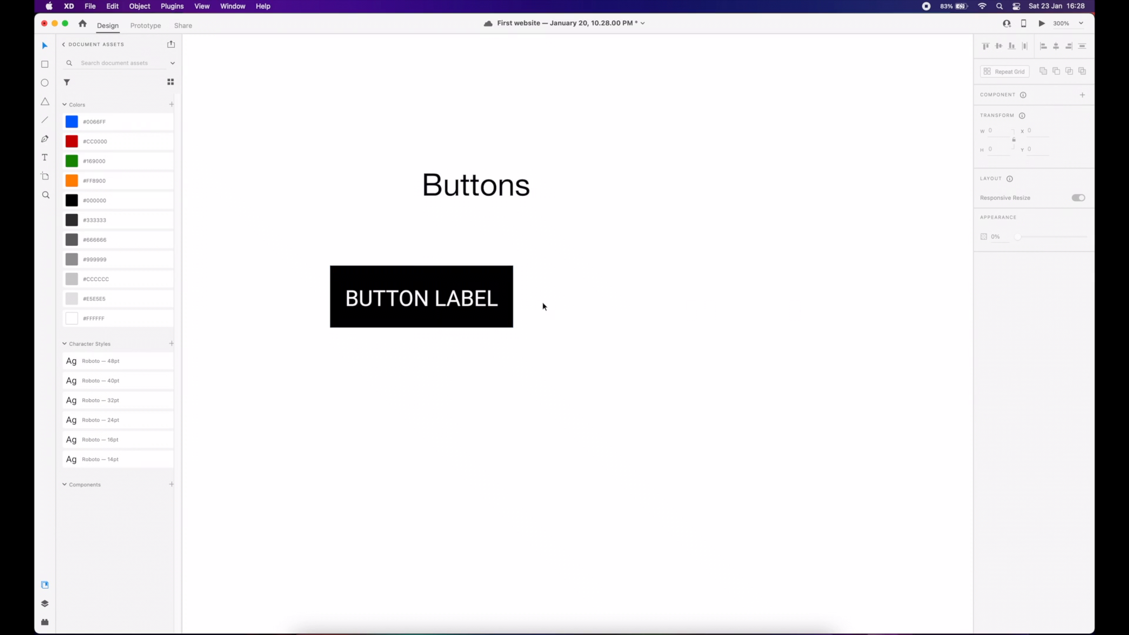
- Replace the button's text with "CLICK ME" to test the resizing with a short label
double_click(478, 300)
double_click(451, 300)
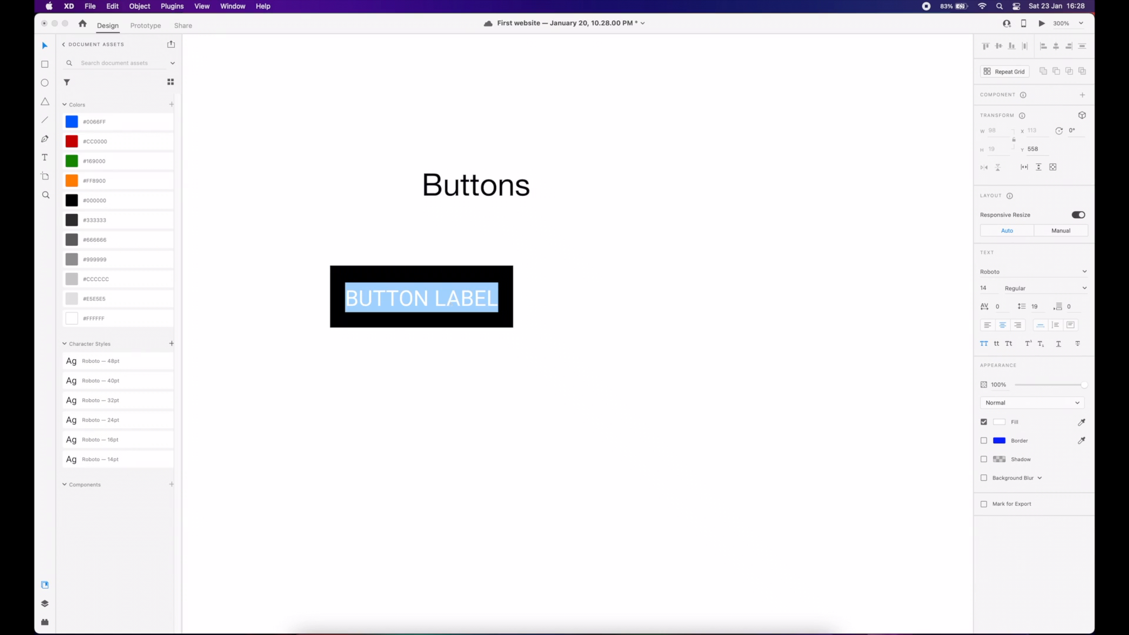
type("CLICK")
left_click(591, 316)
left_click(466, 300)
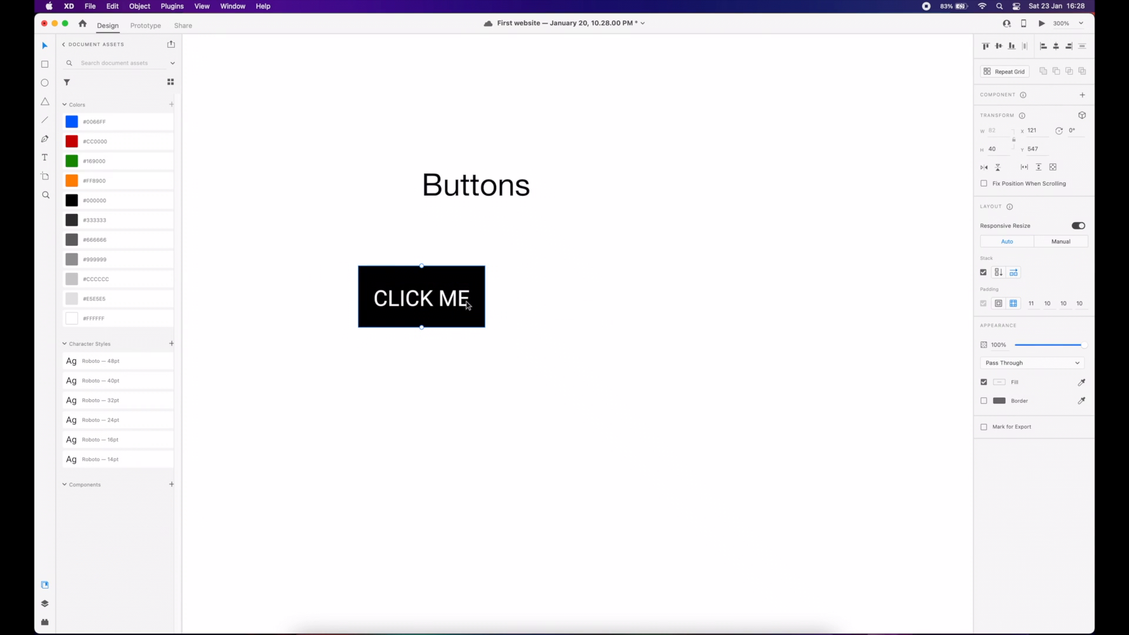
- Extend the button's text to "CLICK ME - A BIGGER BUTTON IN WIDTH" to test a long label
double_click(467, 295)
left_click(468, 294)
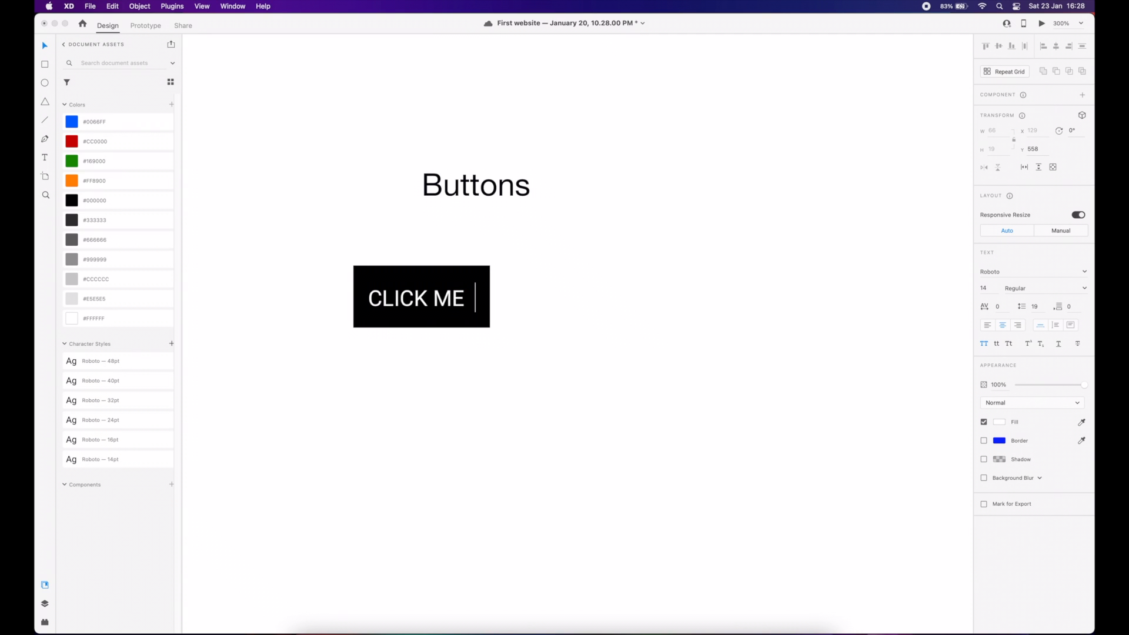
type("- A BIGGER")
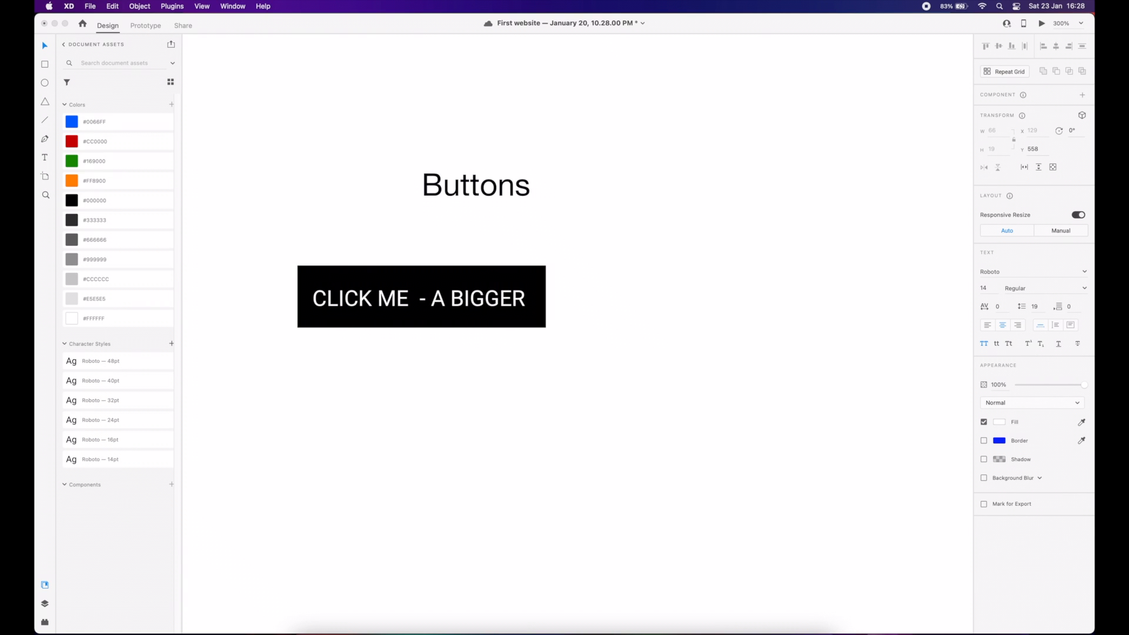
type(" BUTTON IN WIDTH")
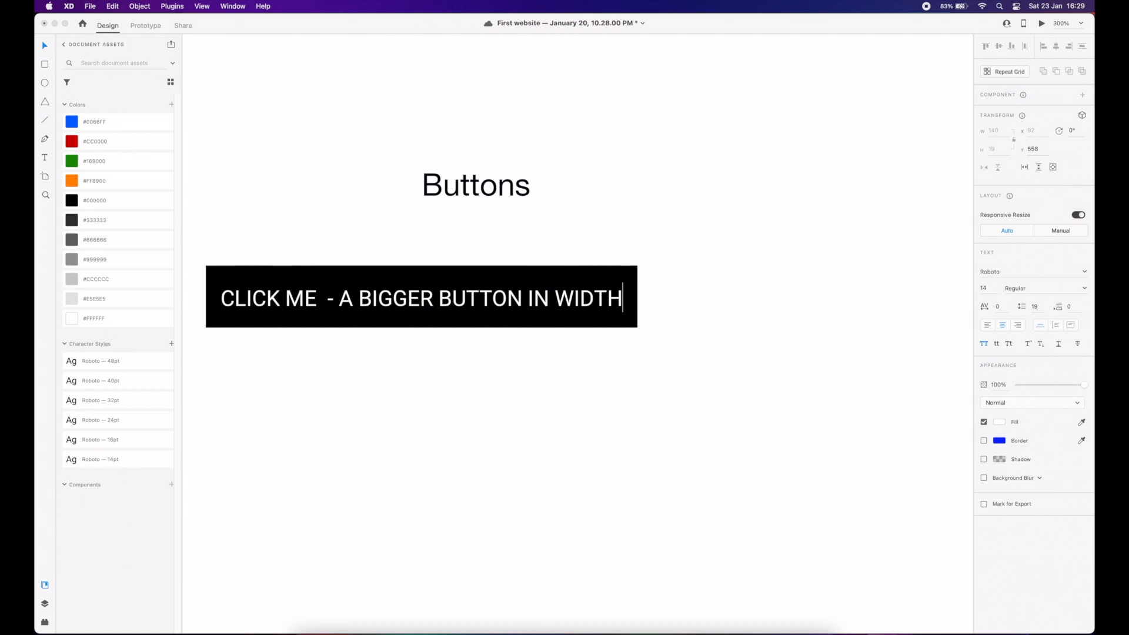
left_click(657, 351)
left_click(532, 287)
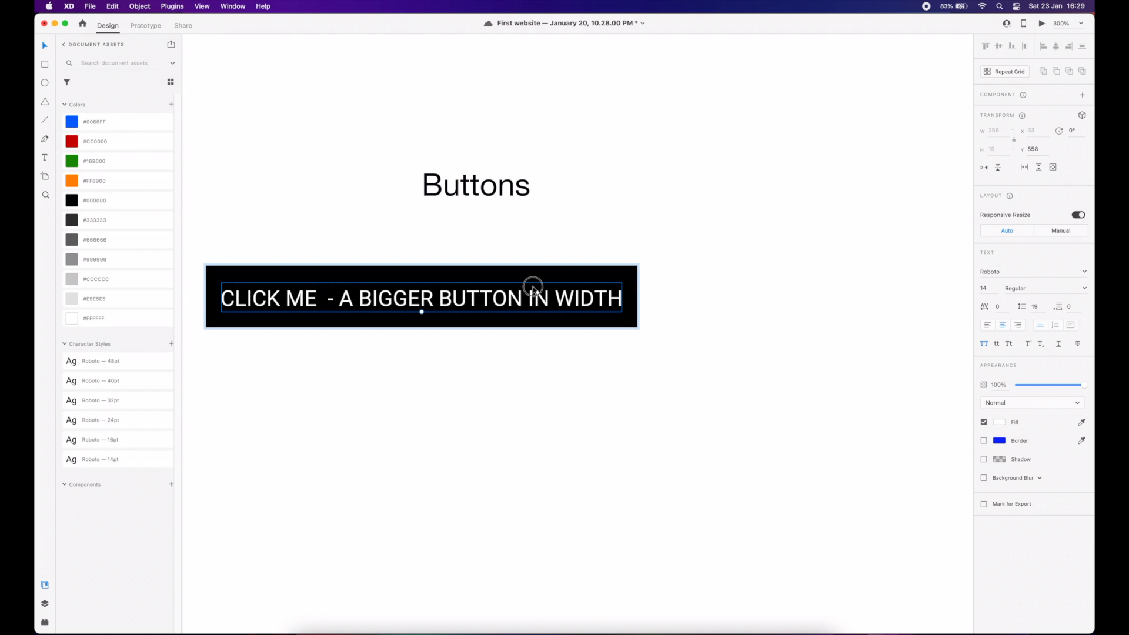
left_click(555, 261)
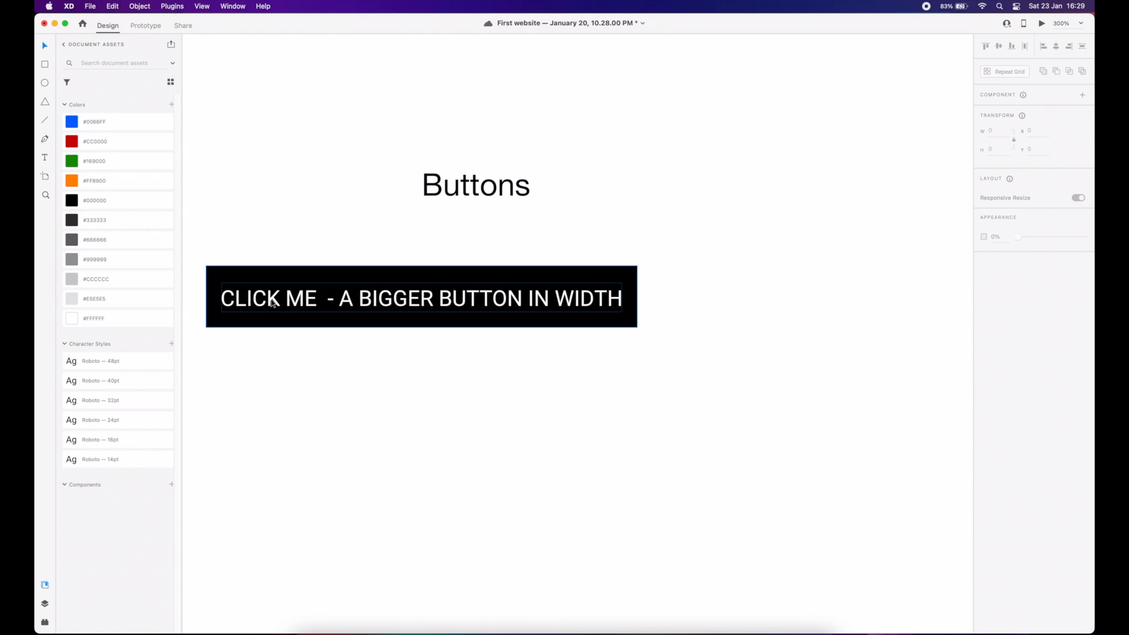
- Set the button's text back to "BUTTON LABEL" and center the button beneath the Buttons heading
double_click(323, 304)
key("super+a")
type("B")
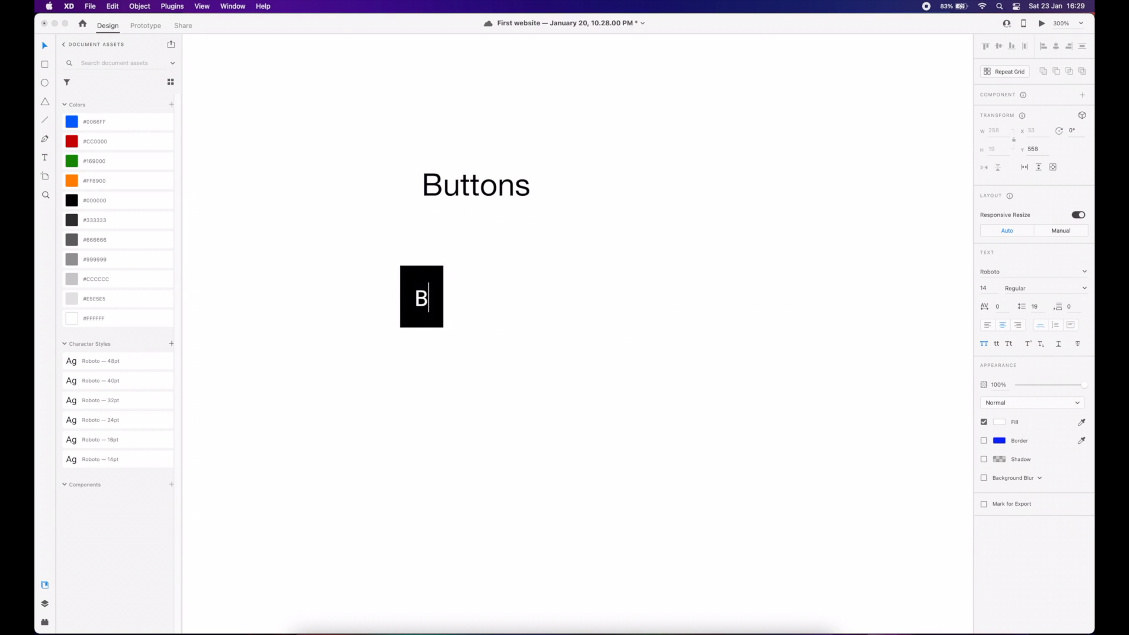
type("UTTON LABEL")
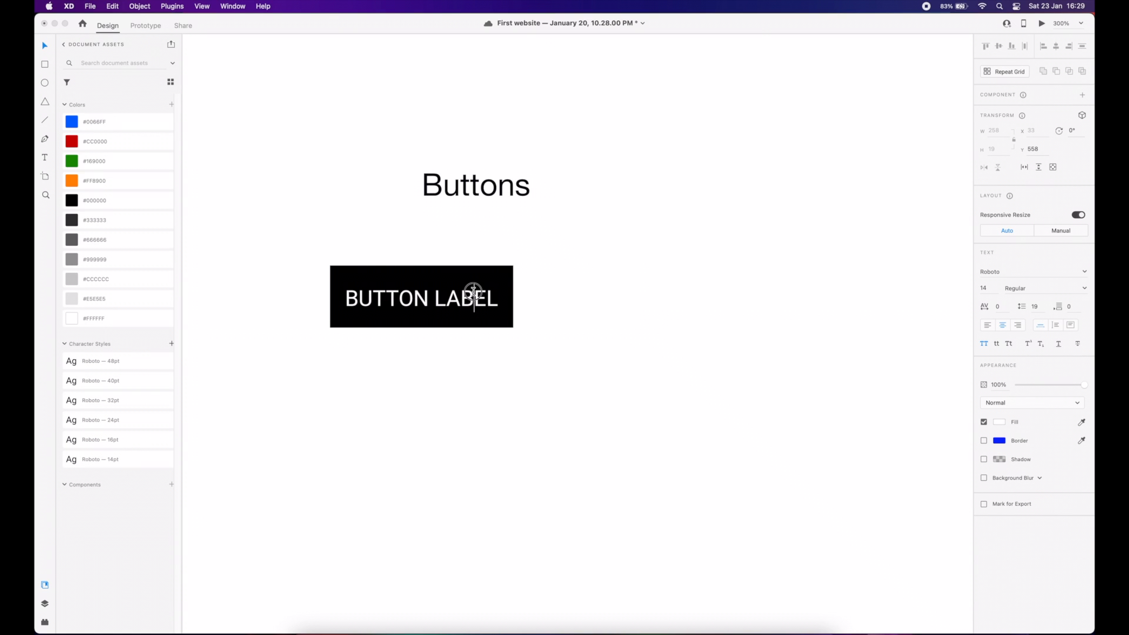
key("Escape")
key("super+a")
left_click(559, 277)
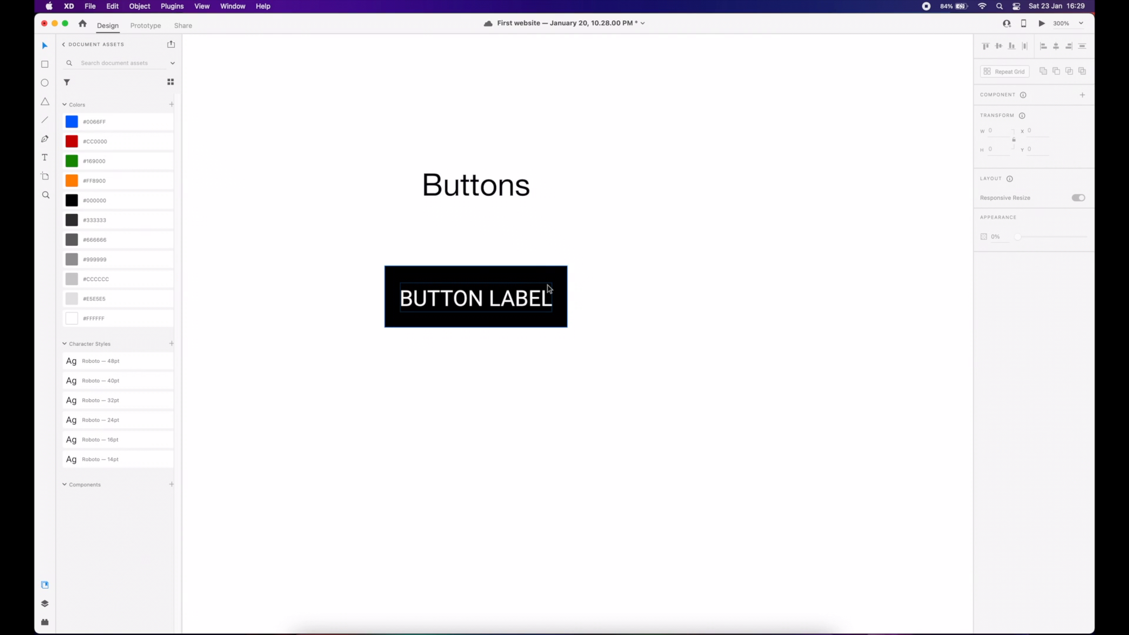
- Set the corner radius of the black button's rectangle to 4
left_click(547, 279)
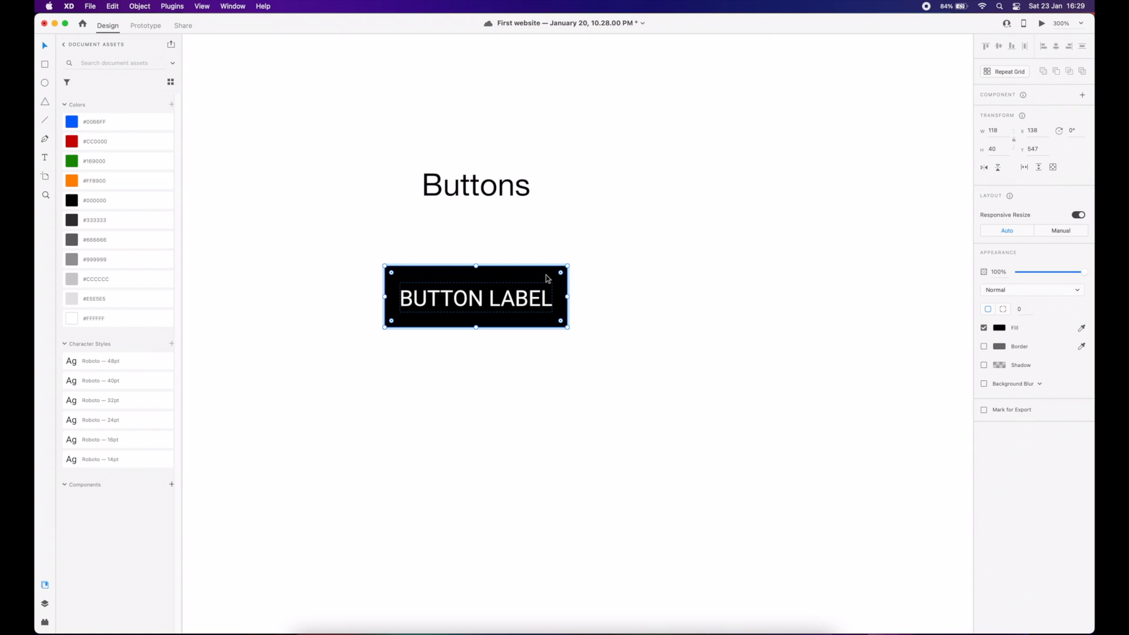
left_click(1026, 311)
left_click(692, 300)
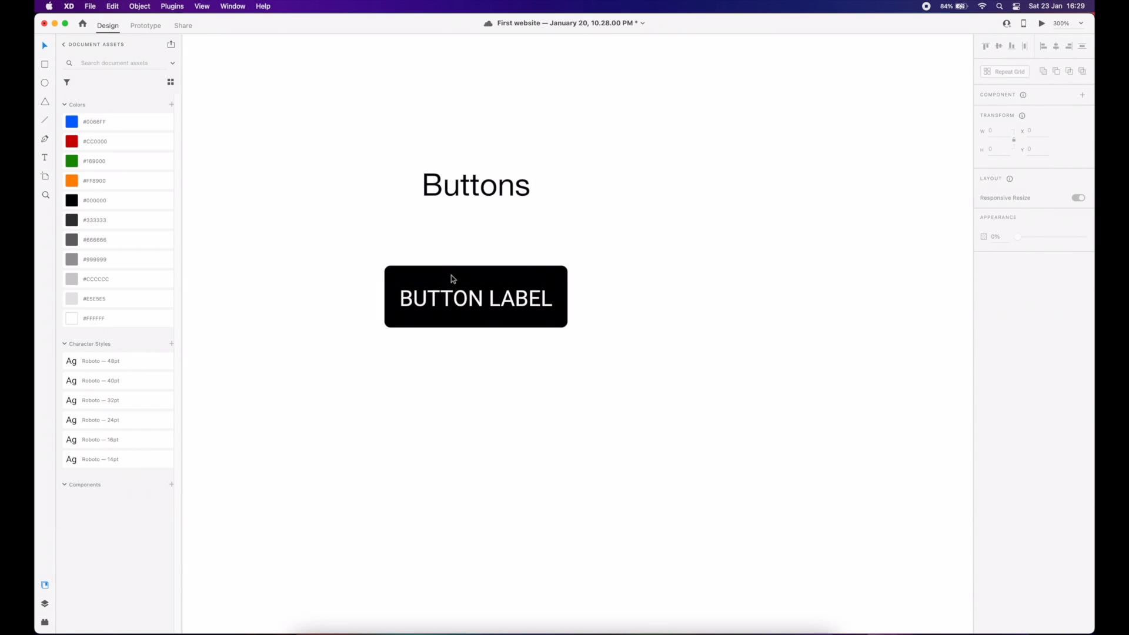
- Duplicate the black button directly below the original and fill the copy with the saved blue #0066FF
left_click(421, 330)
key("super+d")
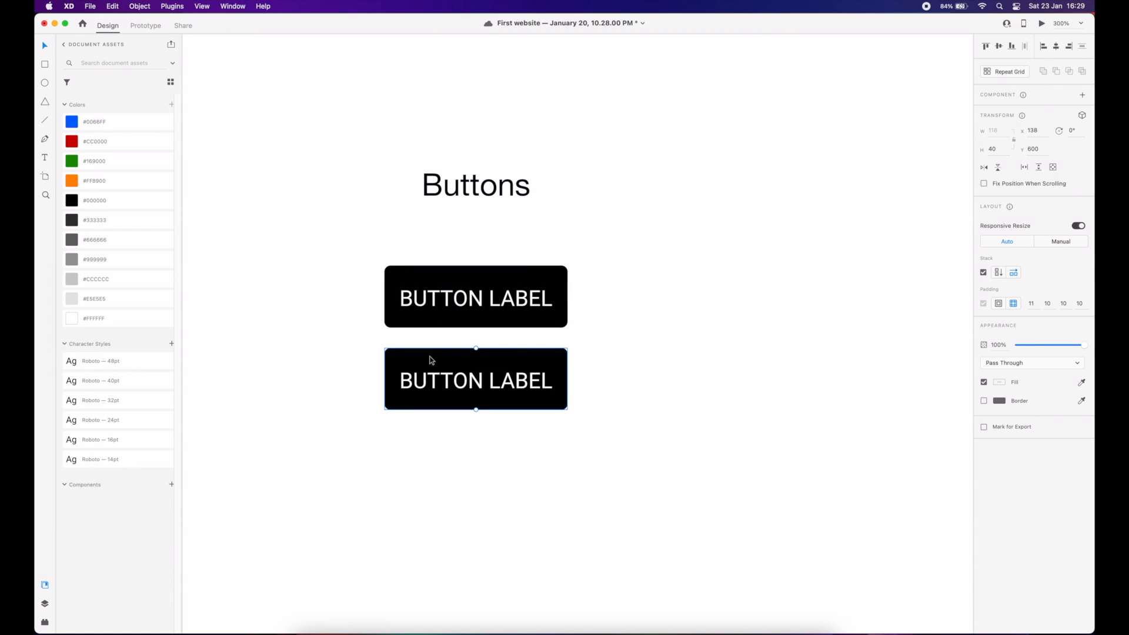
left_click(101, 124)
left_click(271, 241)
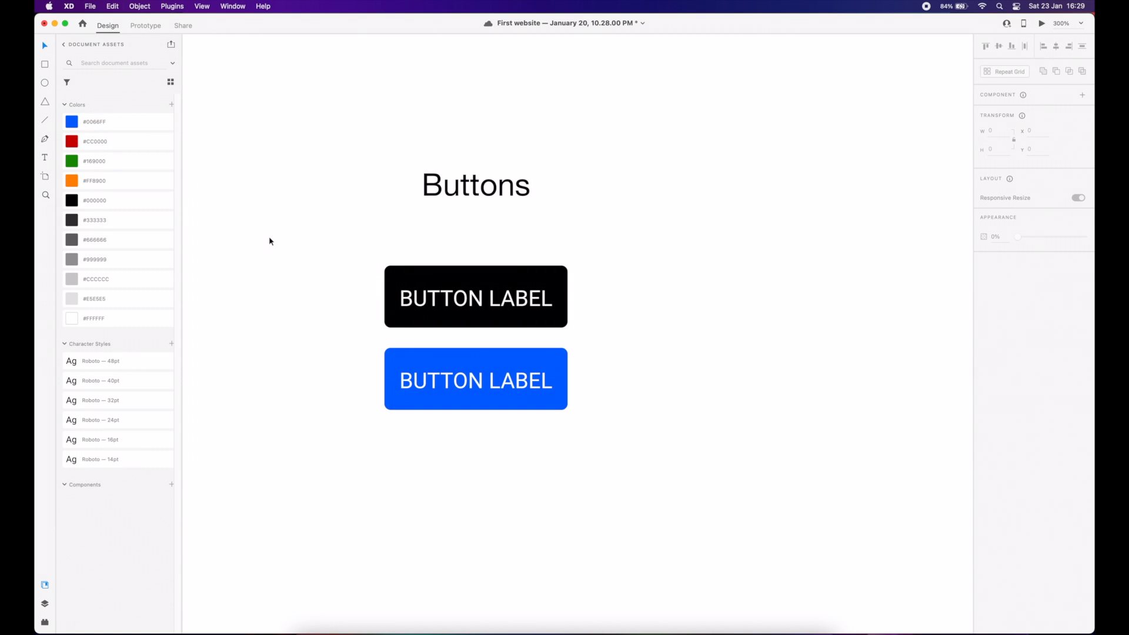
- Duplicate the blue button below itself with equal spacing and fill the copy with the saved red #CC0000
scroll(331, 259, "down", 5)
left_click(342, 303)
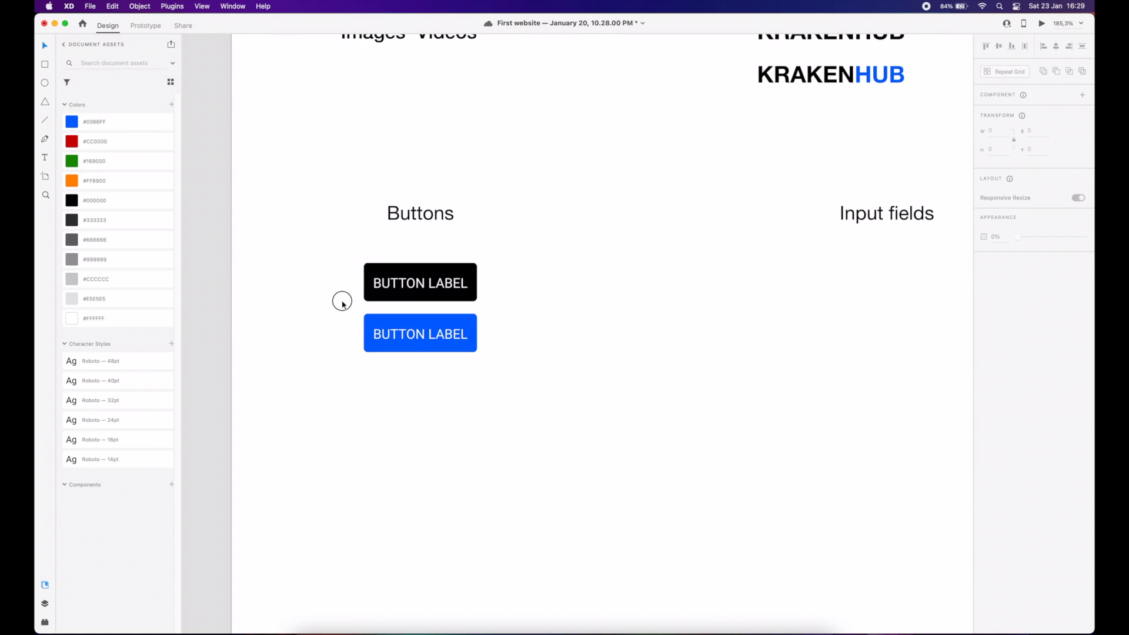
left_click(394, 328)
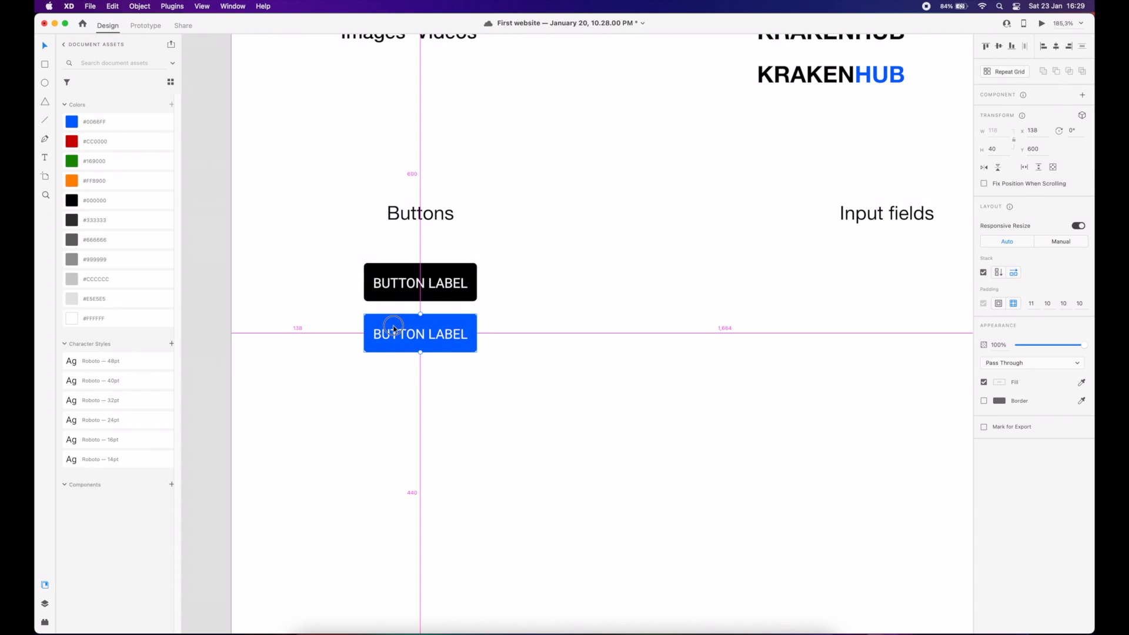
left_click_drag(394, 328, 417, 368)
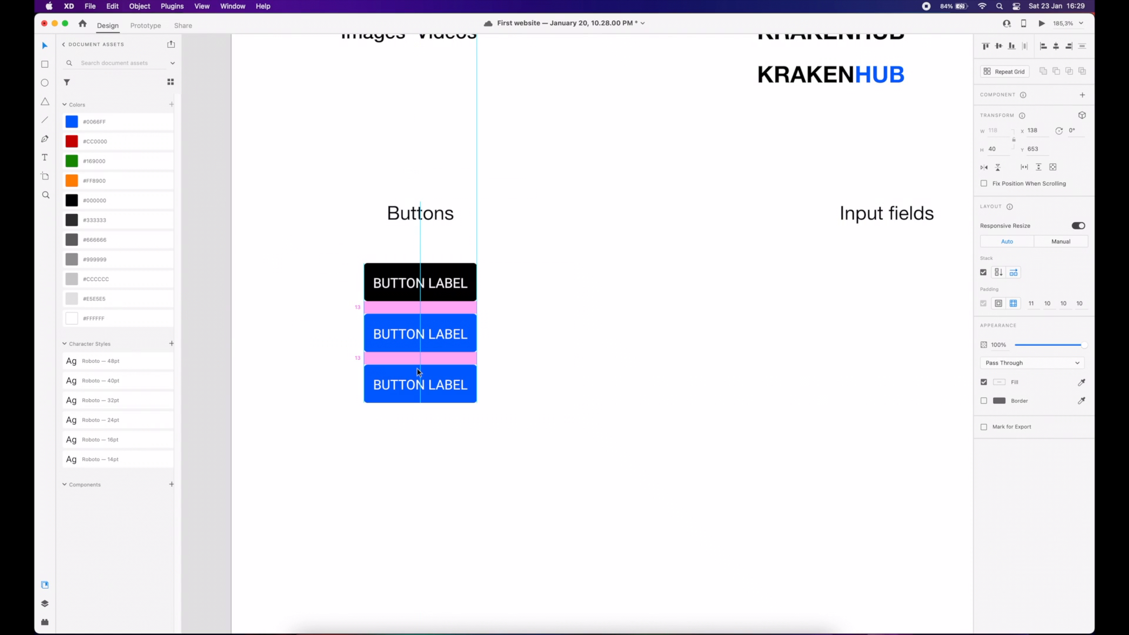
left_click(84, 141)
left_click(293, 337)
- Duplicate the red button below itself with equal spacing and fill the copy with the saved green
left_click_drag(385, 383, 396, 418)
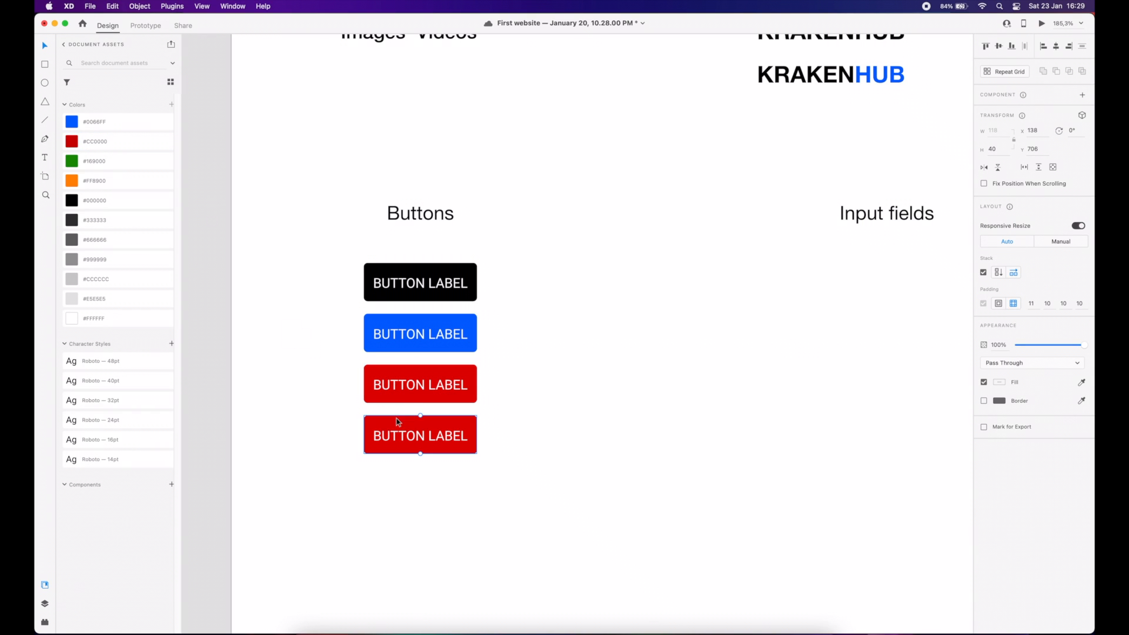
left_click(115, 168)
left_click(615, 343)
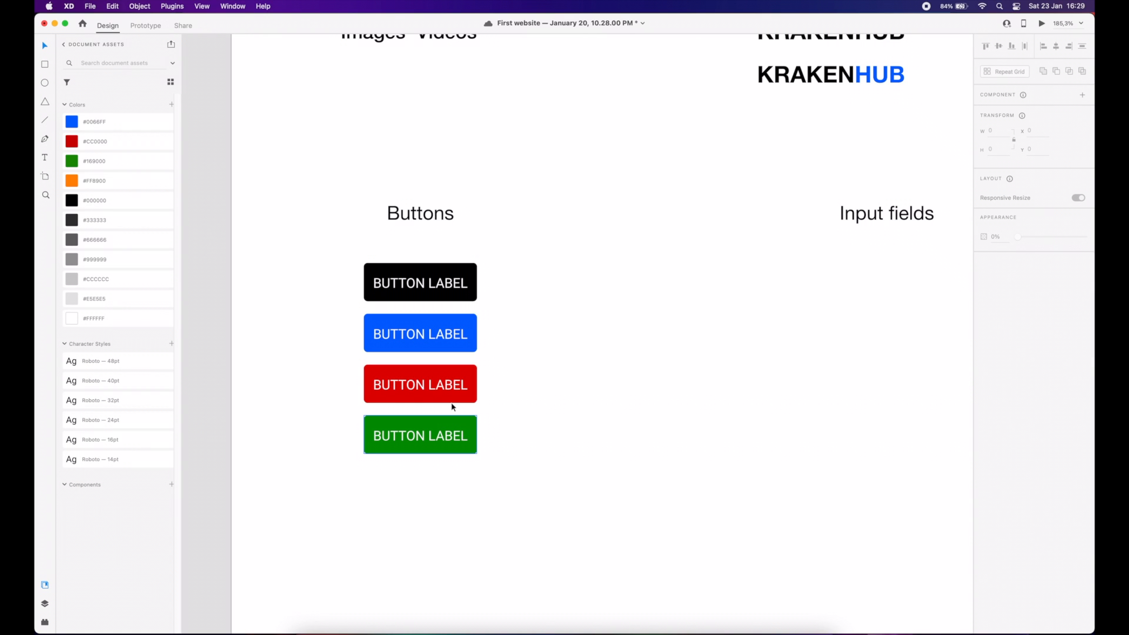
- Change the red button's label to "DESTRUCTIVE ACTION BUTTON"
left_click(408, 385)
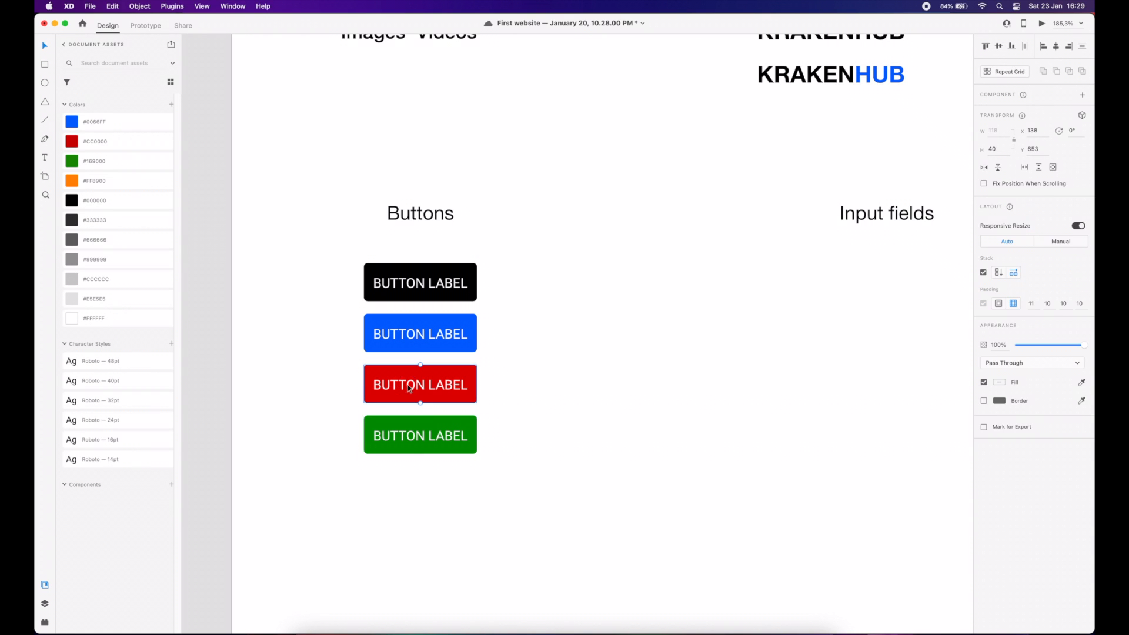
double_click(409, 385)
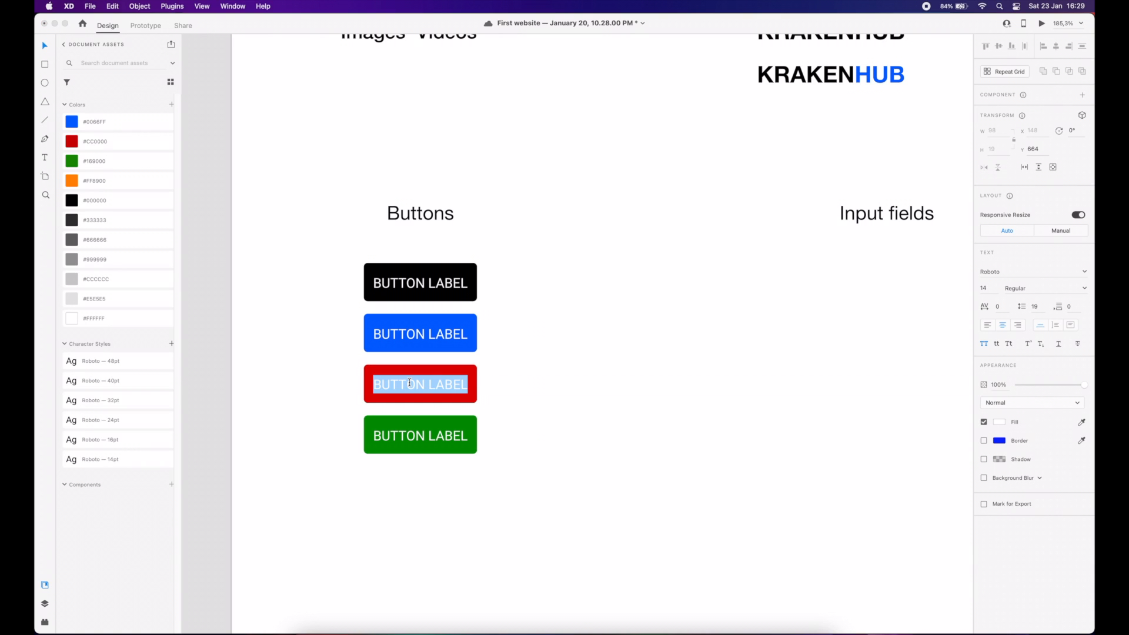
type("DESTRUCTIVE ACTI")
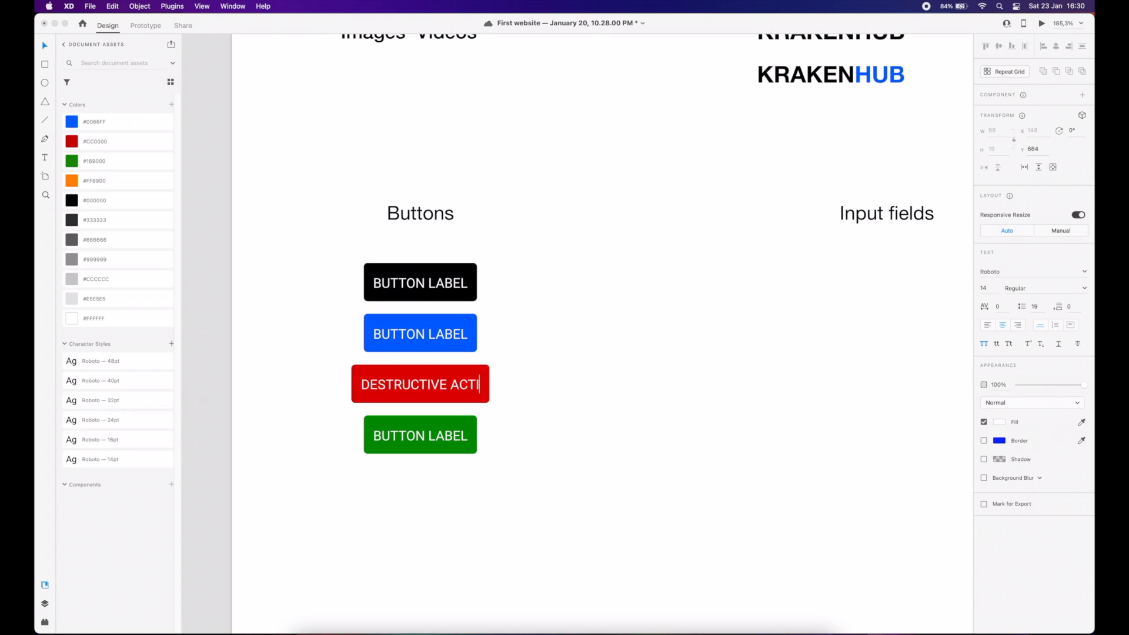
type("ON BUTTON")
- Change the green button's label to "VALIDATION ACTION BUTTON"
left_click(440, 431)
double_click(442, 433)
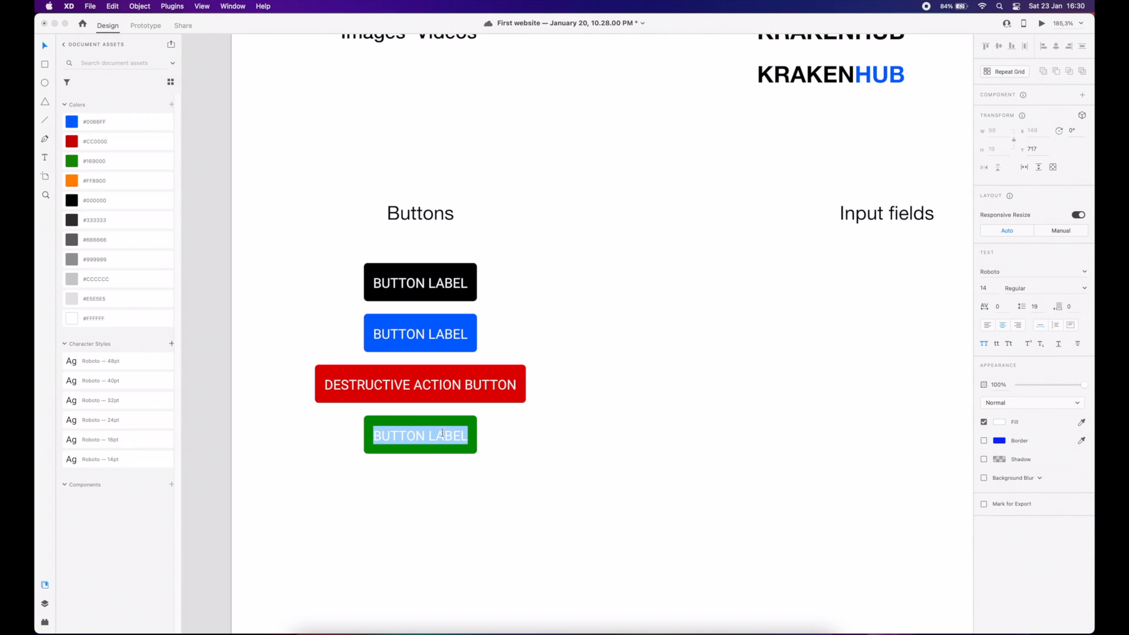
type("VALIDATION ACTION BUTON")
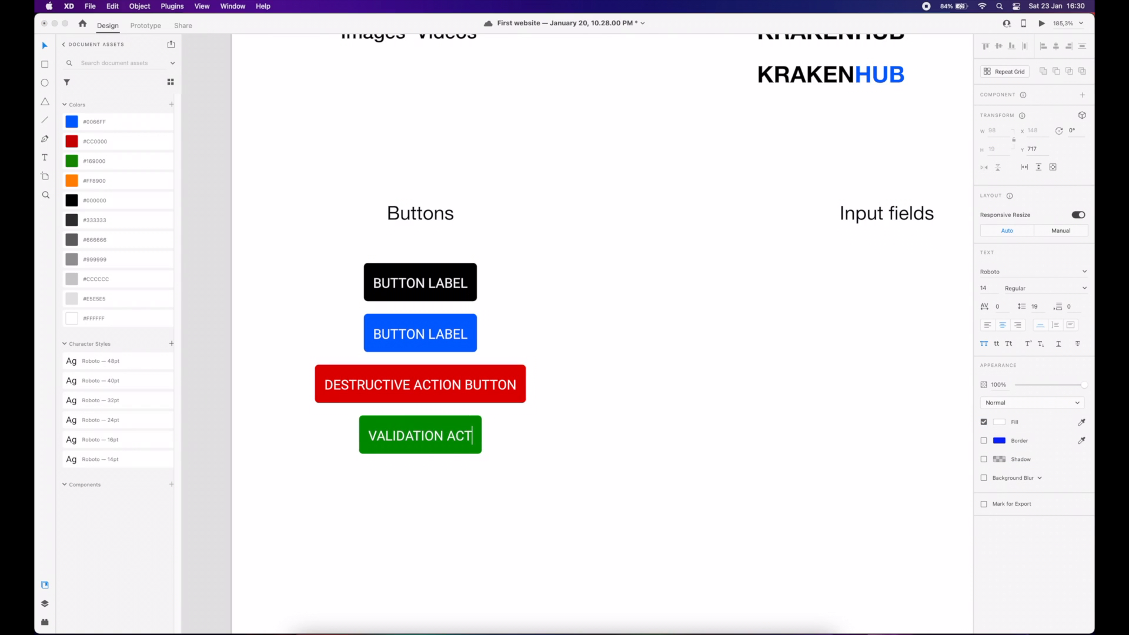
key("BackSpace")
key("BackSpace")
type("TON")
key("Escape")
- Change the blue button's label to "PRIMARY BUTTON"
double_click(434, 330)
double_click(434, 330)
type("PRIMARY BUTTON")
key("Escape")
- Change the black button's label to "PRIMARY BUTTON" as well
left_click(378, 285)
double_click(464, 285)
type("PRIMA")
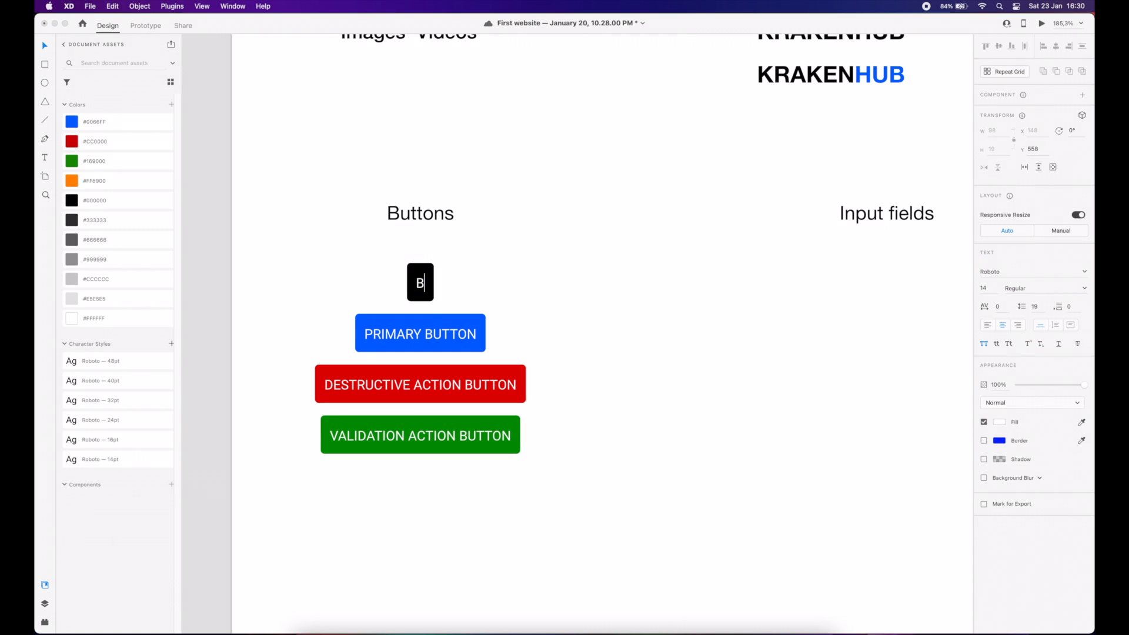
type("RY BUTTON")
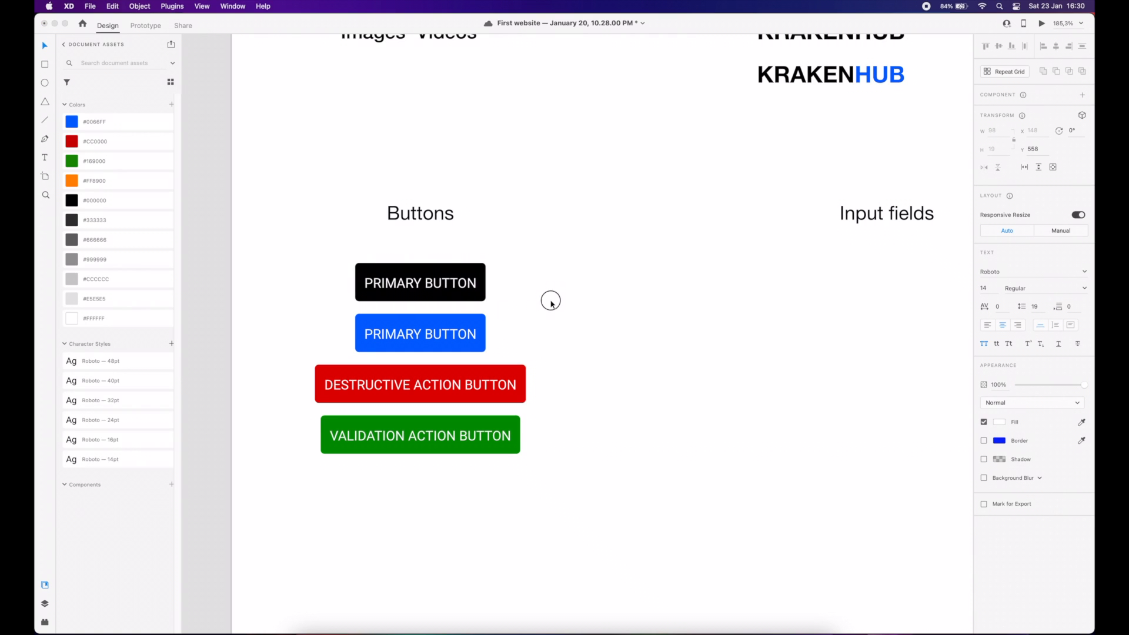
key("Escape")
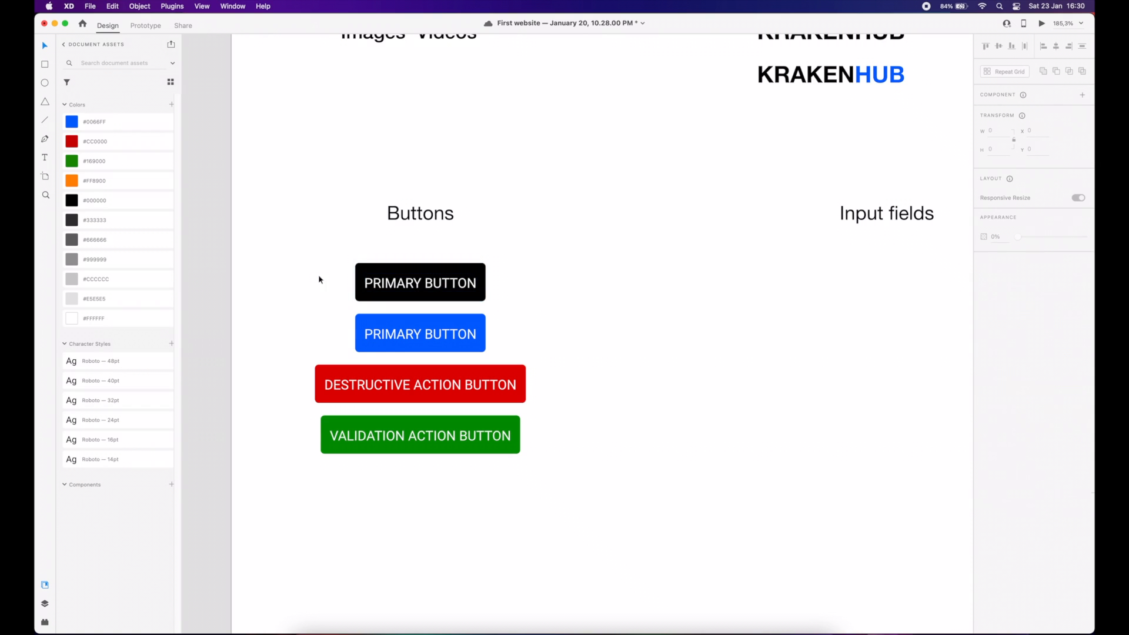
- Duplicate all four buttons into a second column to the right, level with the originals
left_click_drag(308, 245, 527, 466)
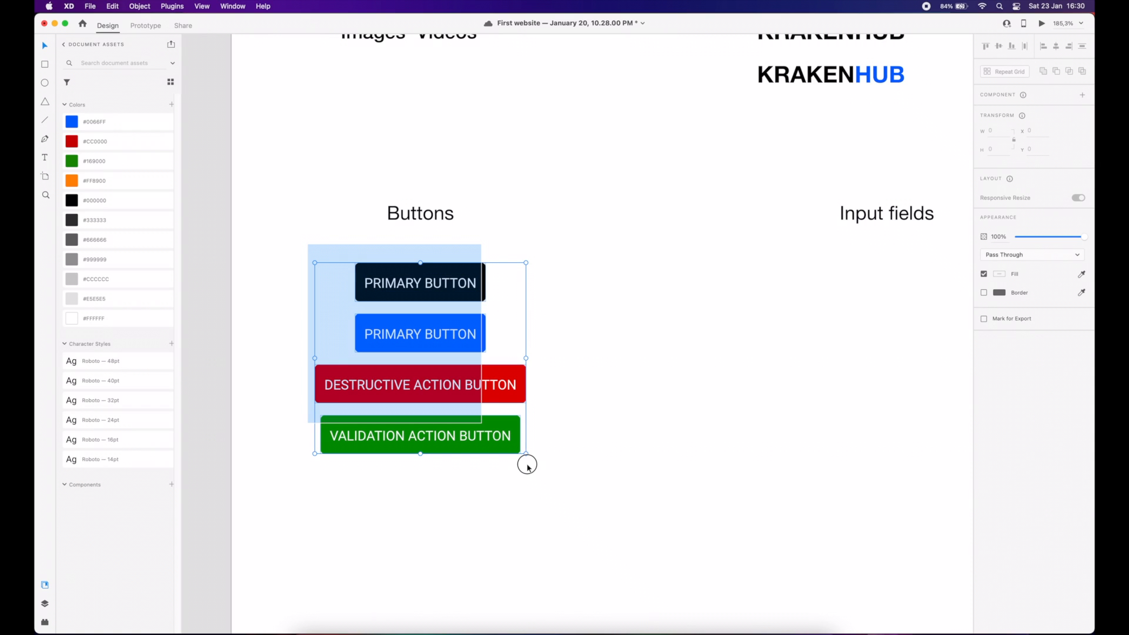
left_click_drag(420, 284, 652, 284)
left_click(539, 284)
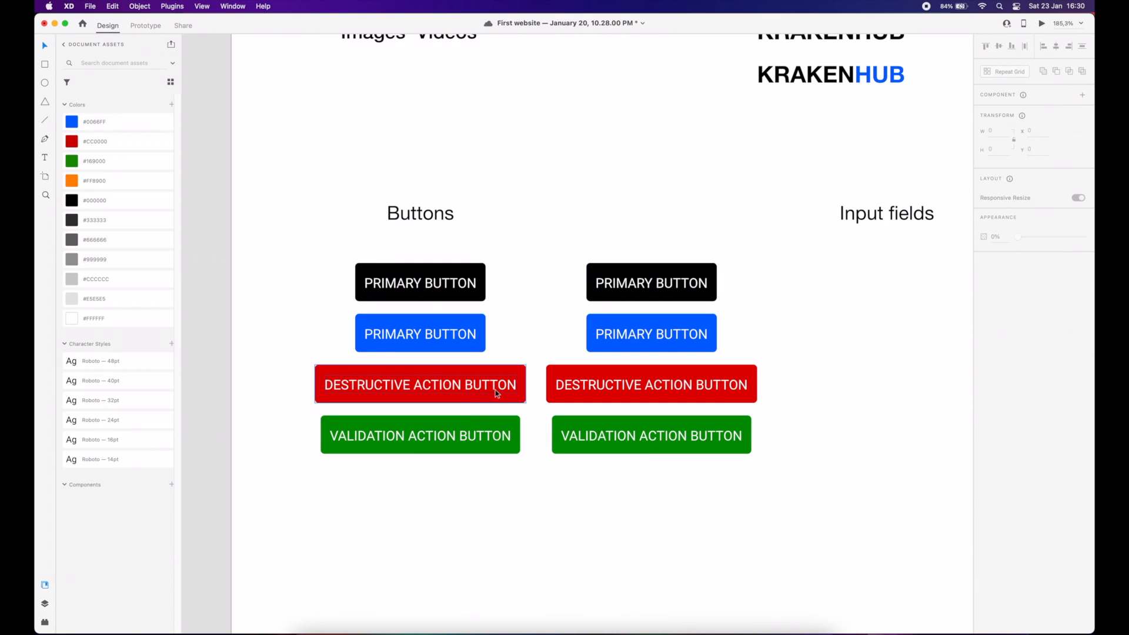
- Give the copied black button's rectangle a white #FFFFFF fill and a black border for an outlined version
left_click(596, 269)
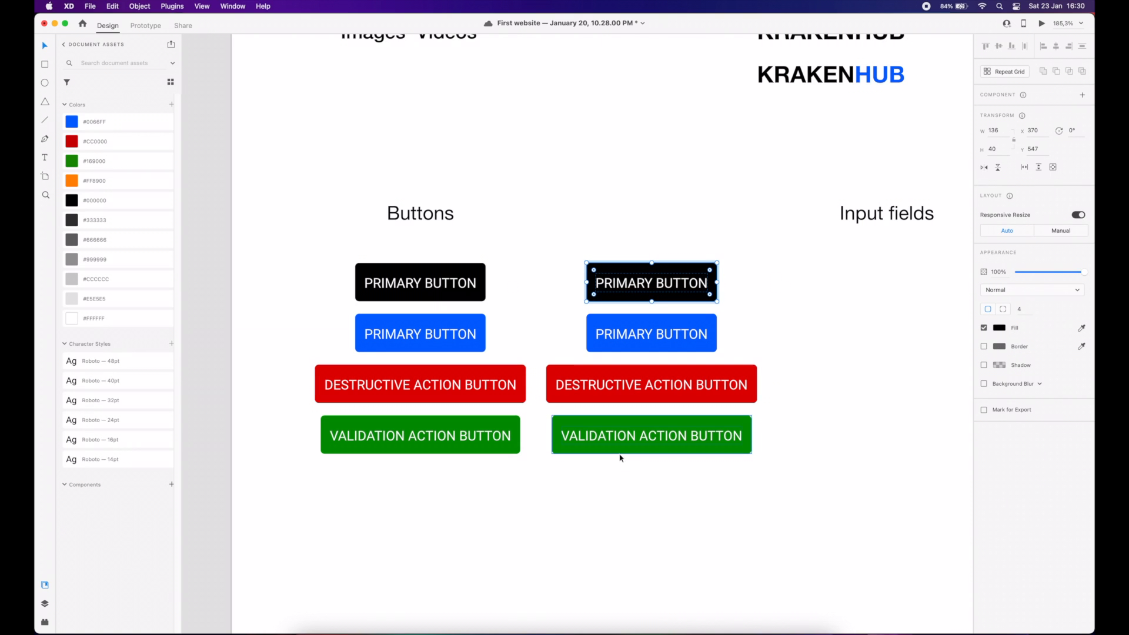
left_click(999, 327)
left_click_drag(896, 295, 874, 274)
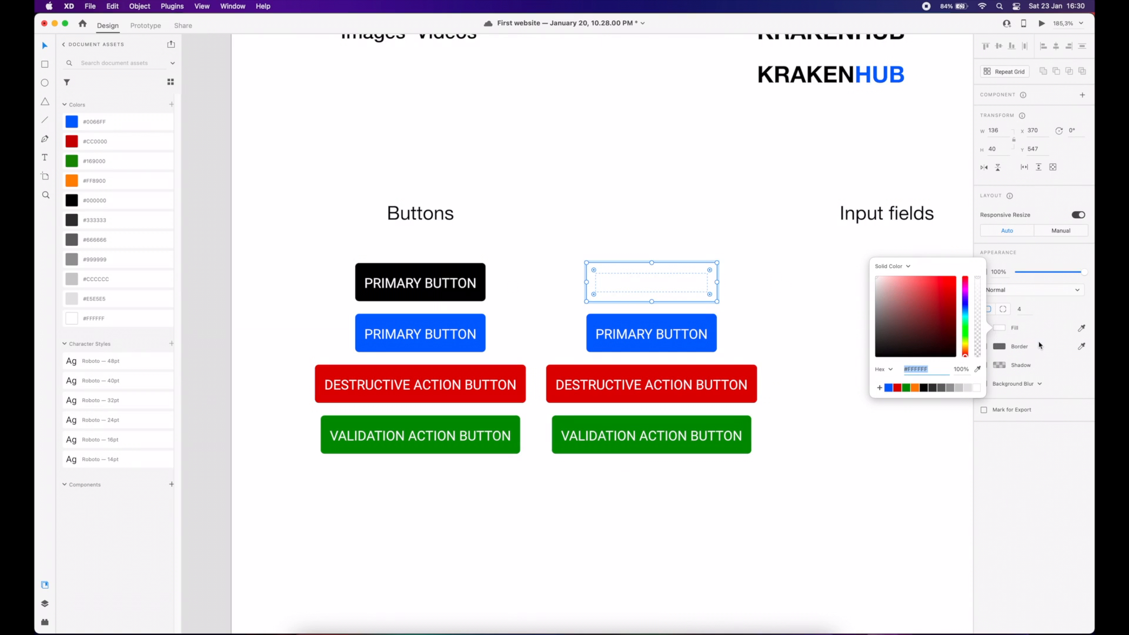
left_click(1038, 345)
left_click(983, 346)
left_click(999, 346)
left_click(937, 366)
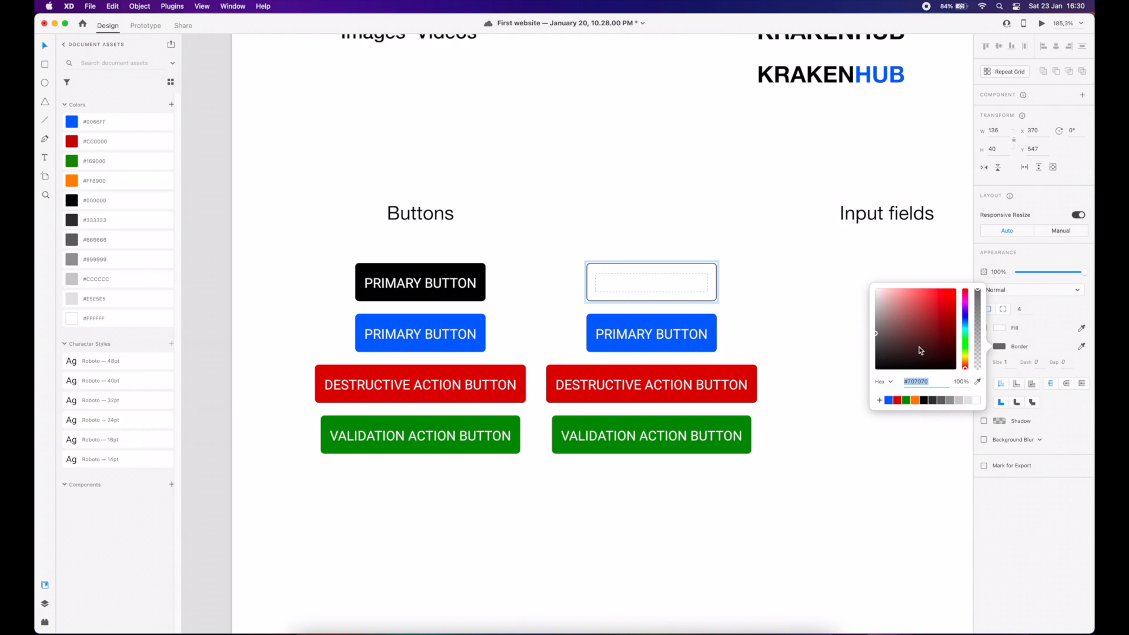
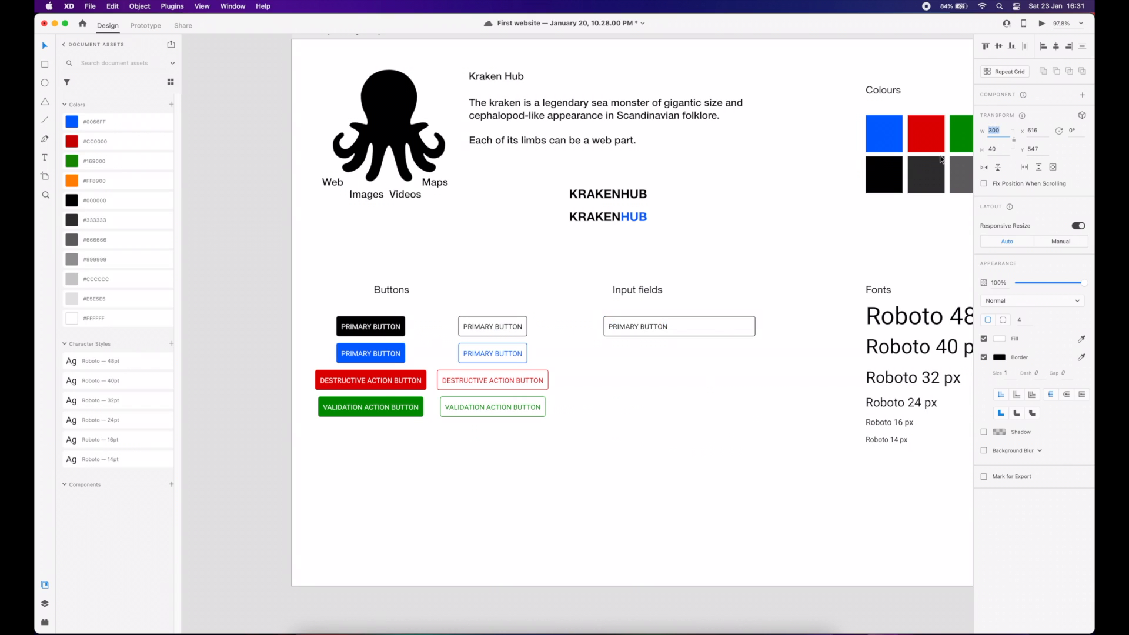
- Turn off the all-caps formatting on the text inside the input field
left_click(745, 292)
scroll(676, 347, "up", 3)
double_click(632, 321)
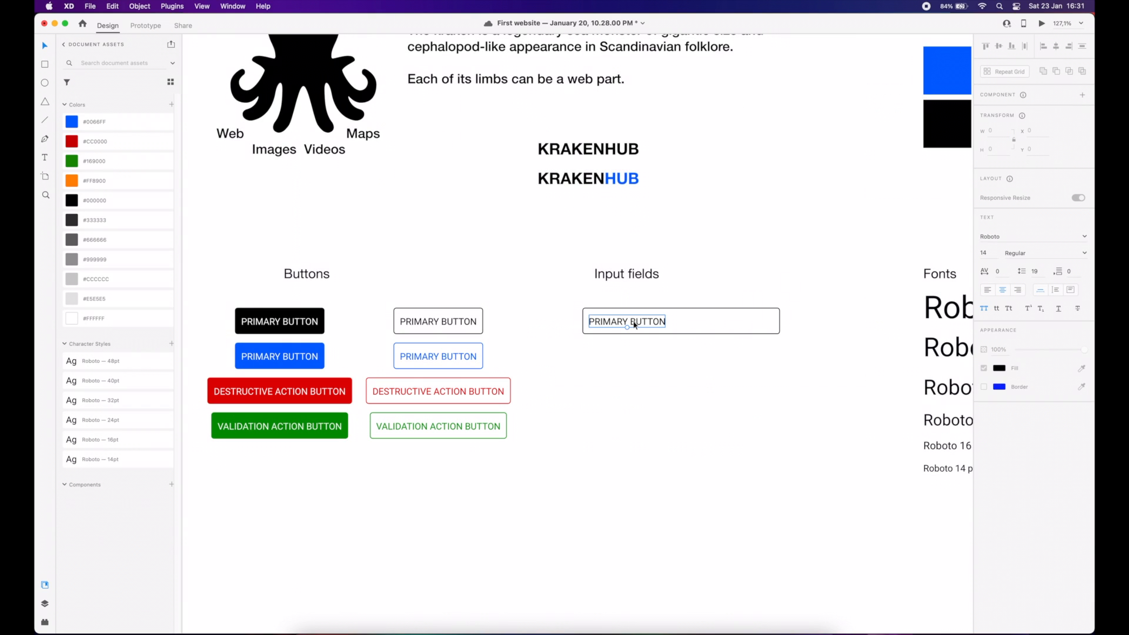
key("Escape")
left_click(984, 355)
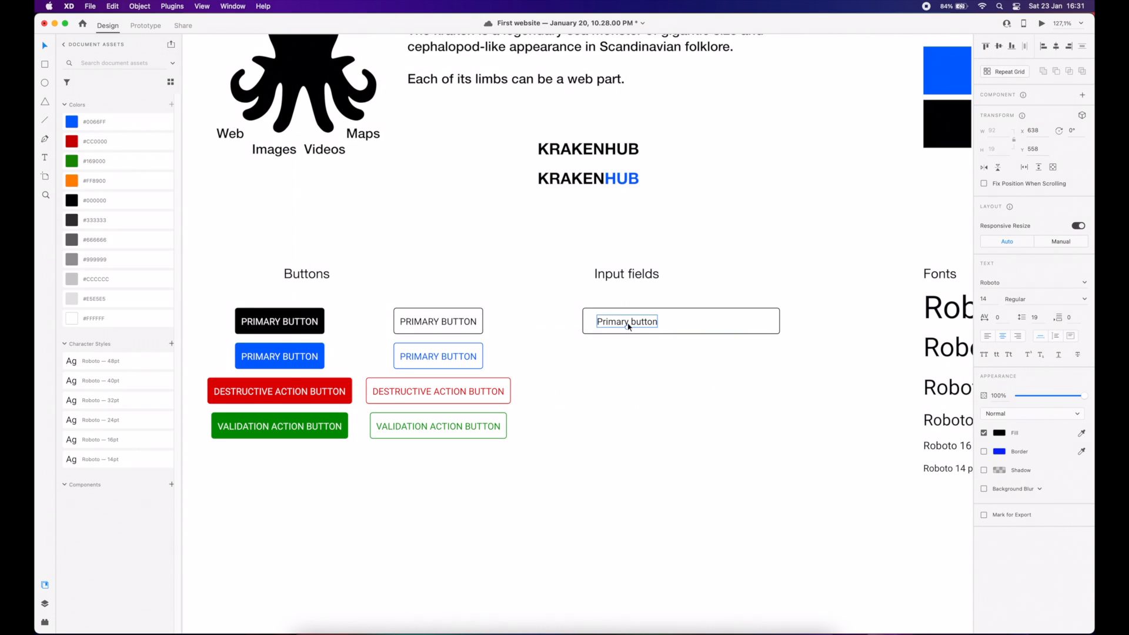
- Move the input field's text to X 626, just inside the field's left edge
left_click(999, 433)
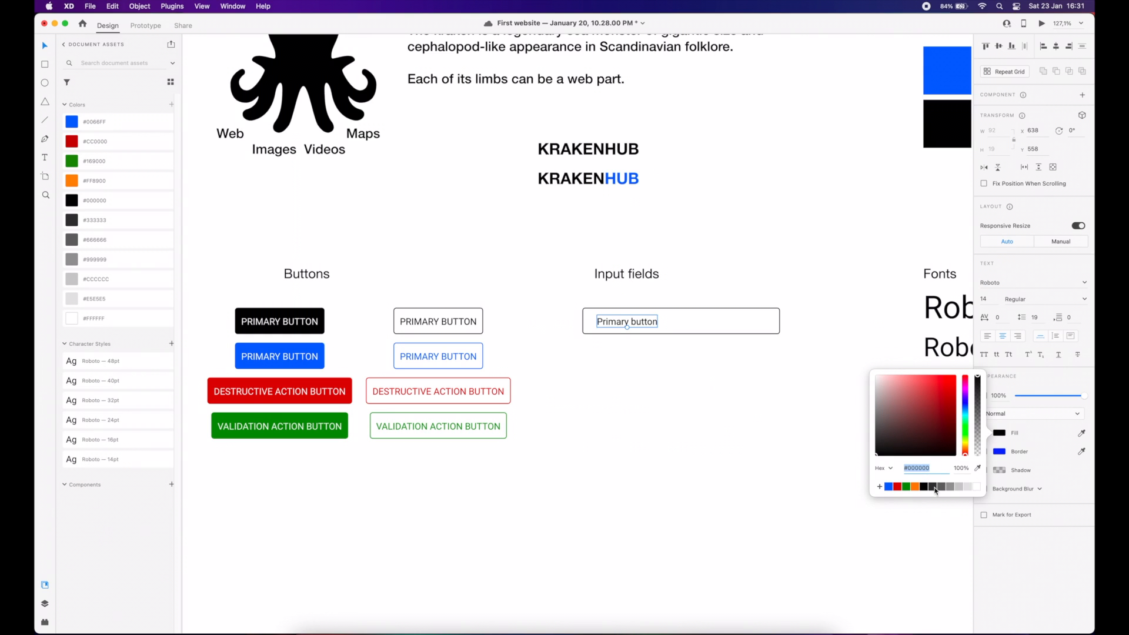
left_click(637, 323)
left_click_drag(637, 323, 611, 326)
key("shift+Right")
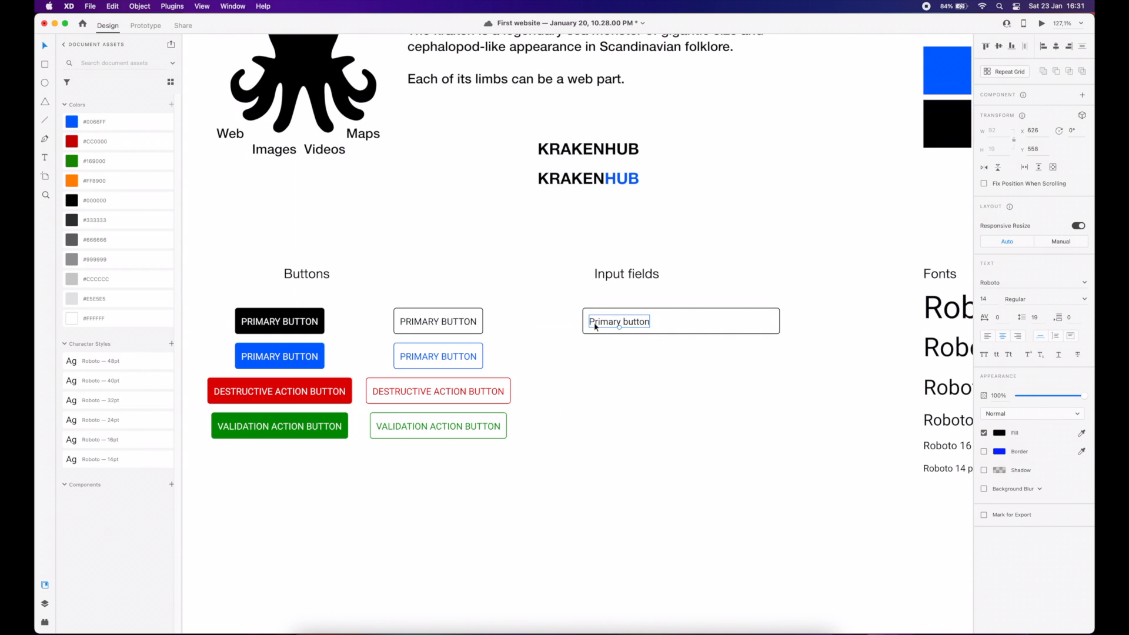
- Make the input field's text a fixed-size text box and set its width to 280
left_click(1071, 337)
scroll(695, 327, "up", 1)
scroll(695, 327, "up", 3)
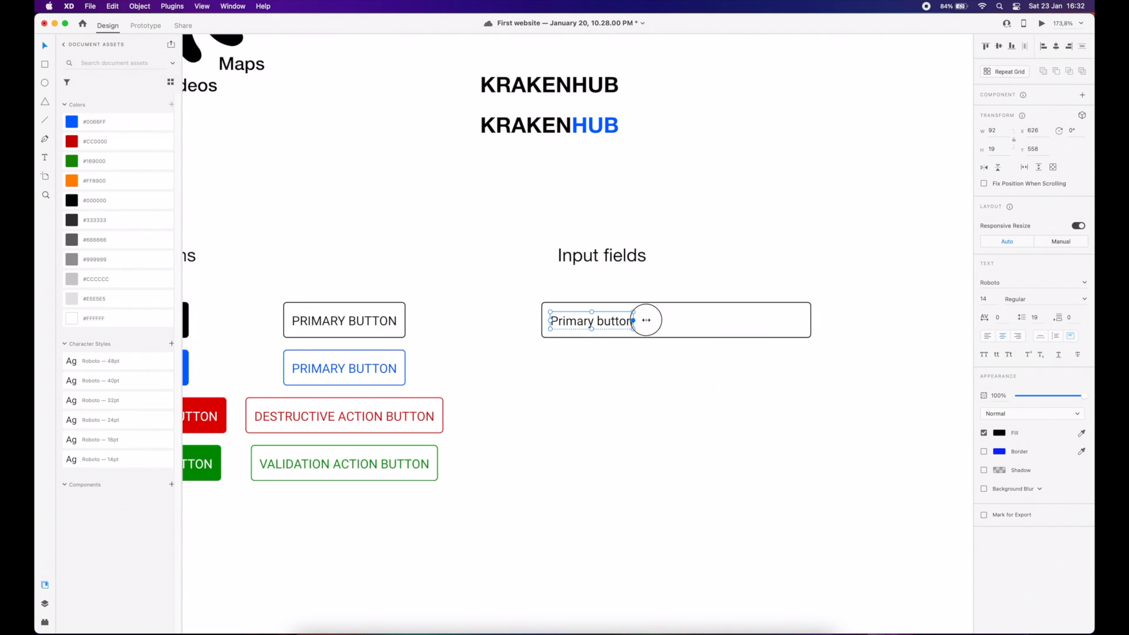
left_click_drag(646, 320, 811, 320)
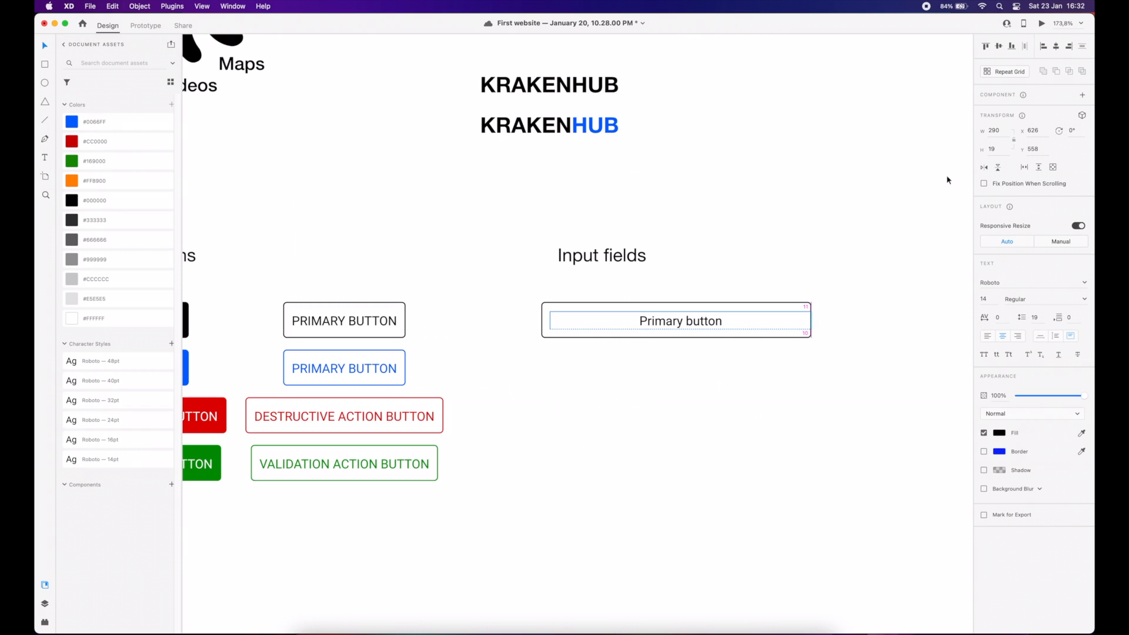
key("shift+Down")
key("Return")
key("Escape")
key("alt")
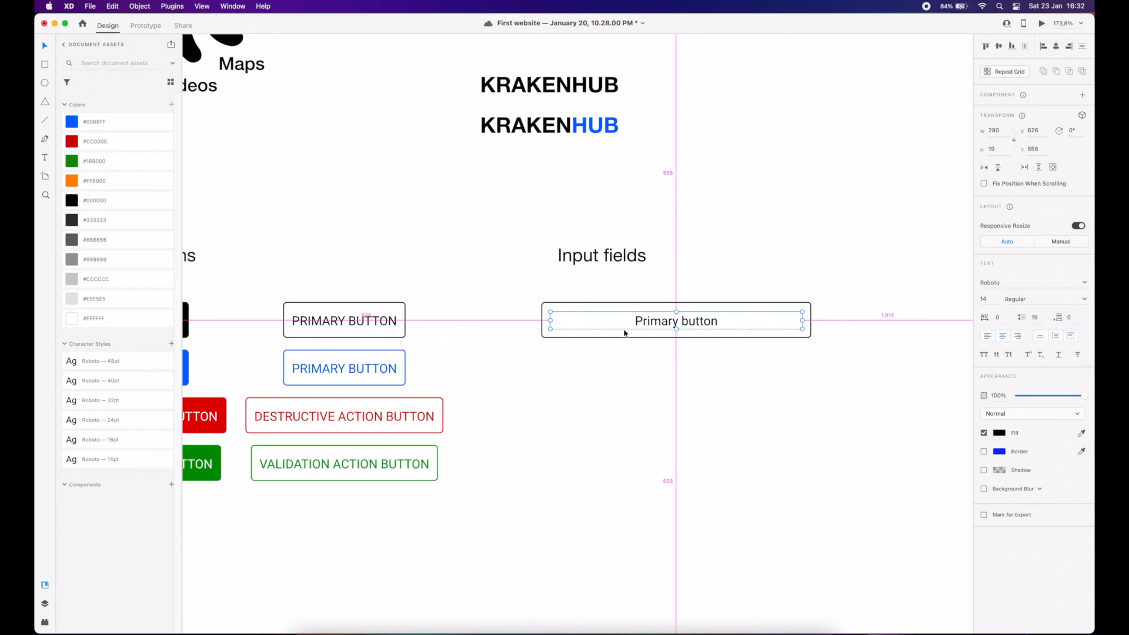
- Left-align the text within its box in the input field
double_click(706, 324)
key("Escape")
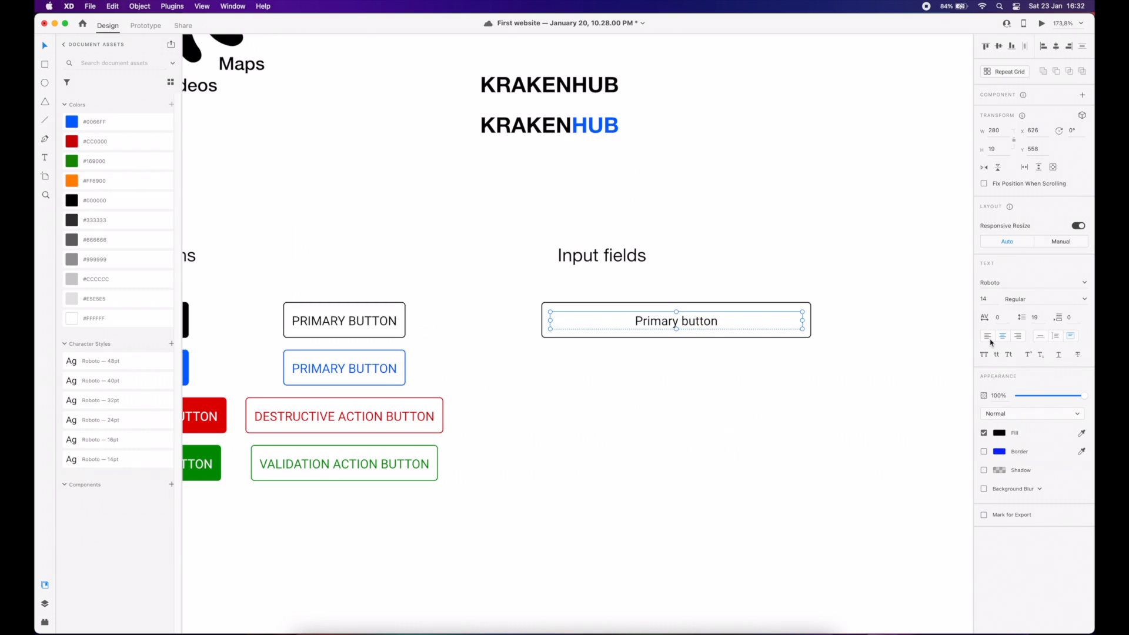
left_click(988, 335)
- Move the input field and its text down slightly, placing the text at Y 564
scroll(748, 341, "right", 2)
left_click_drag(503, 365, 662, 326)
left_click(659, 370)
scroll(659, 369, "right", 3)
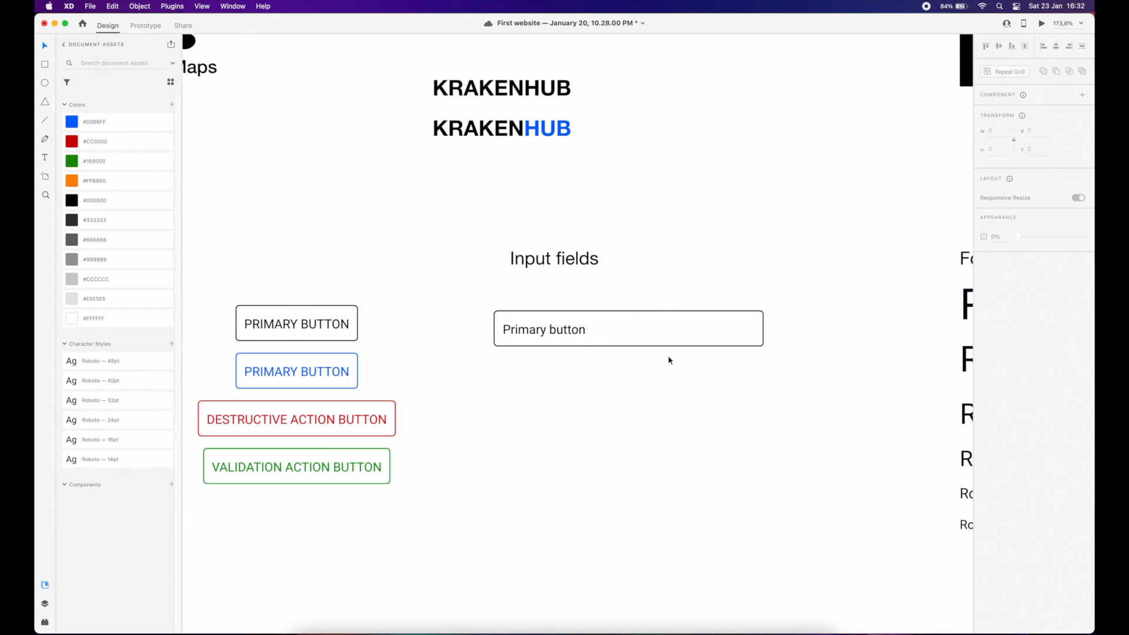
scroll(668, 363, "right", 1)
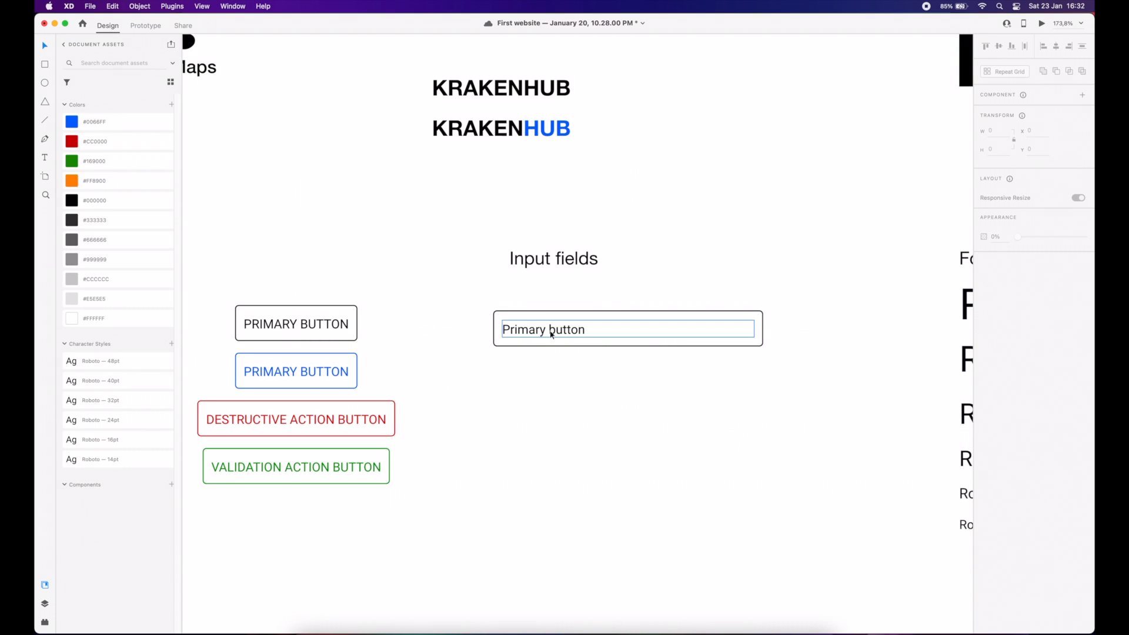
- Duplicate the input field's text just above the field, at Y 529
left_click(523, 327)
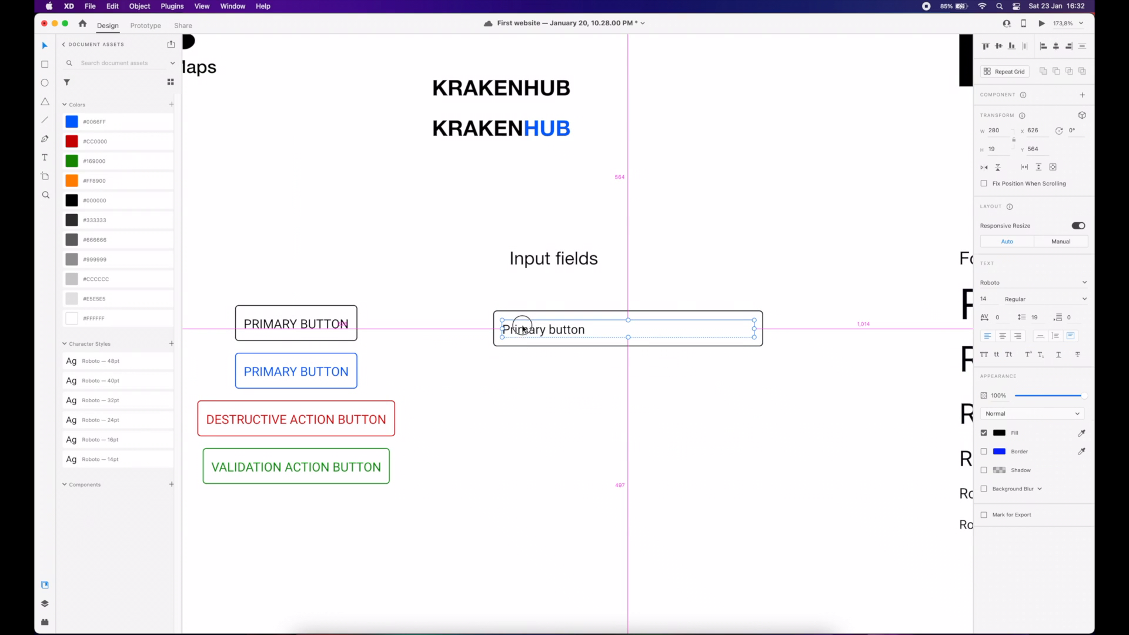
left_click_drag(523, 327, 568, 312)
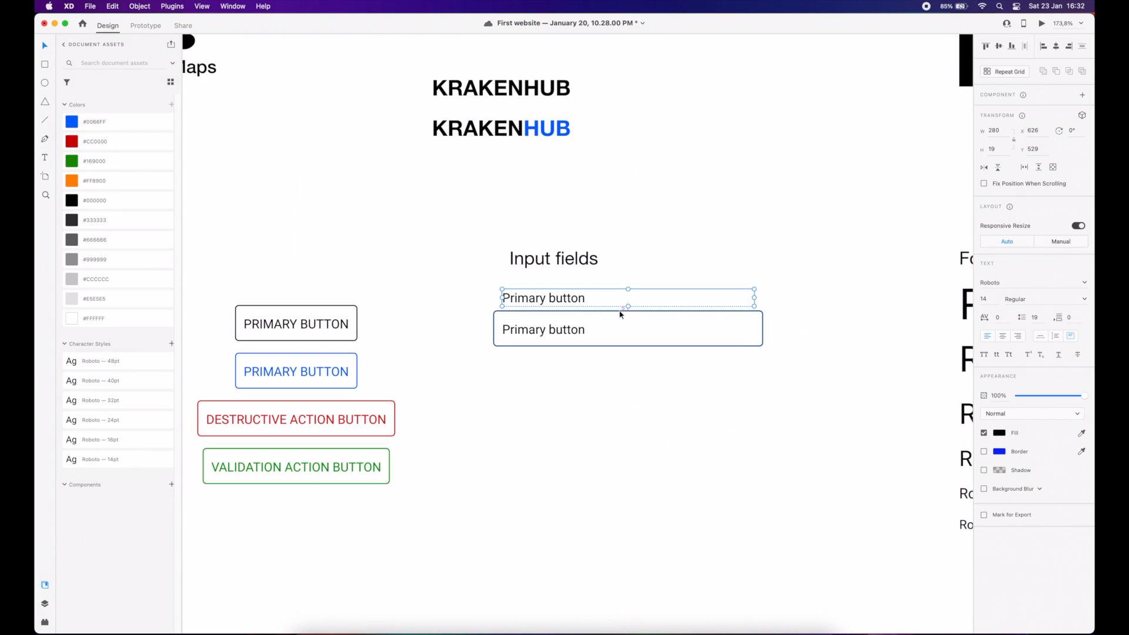
- Align the duplicated text above the input field with the field outline's left edge
left_click(516, 313, "shift")
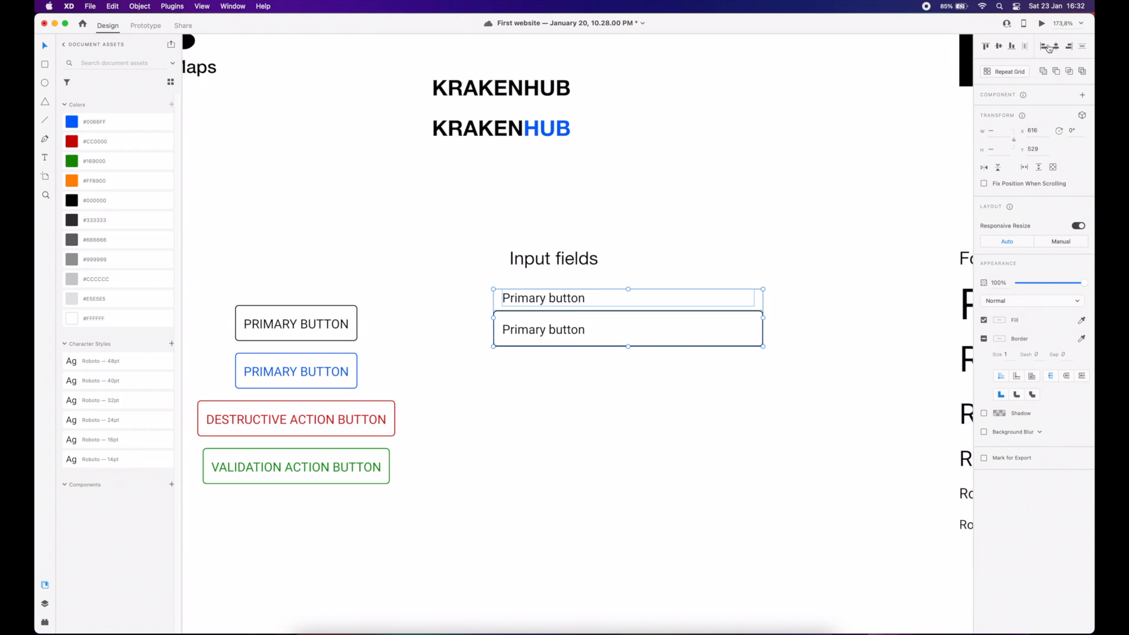
key("ctrl+super+Left")
left_click(486, 297)
- Replace the text above the input field with "Input label"
left_click(517, 300)
double_click(567, 300)
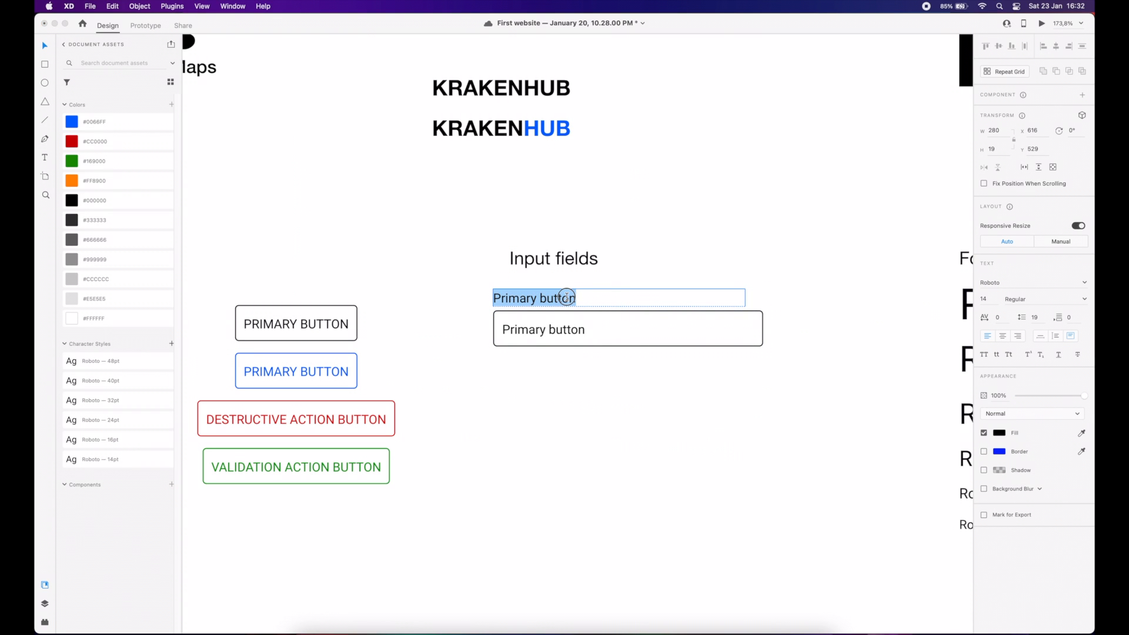
key("BackSpace")
type("Input L")
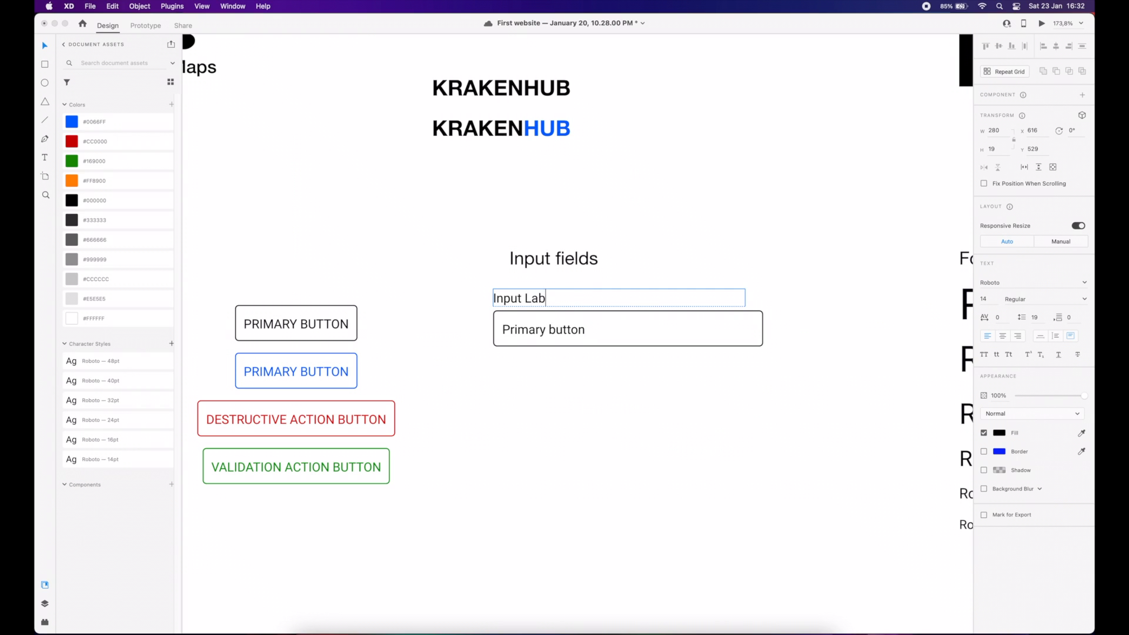
key("BackSpace")
type("label")
left_click(576, 352)
scroll(645, 383, "right", 2)
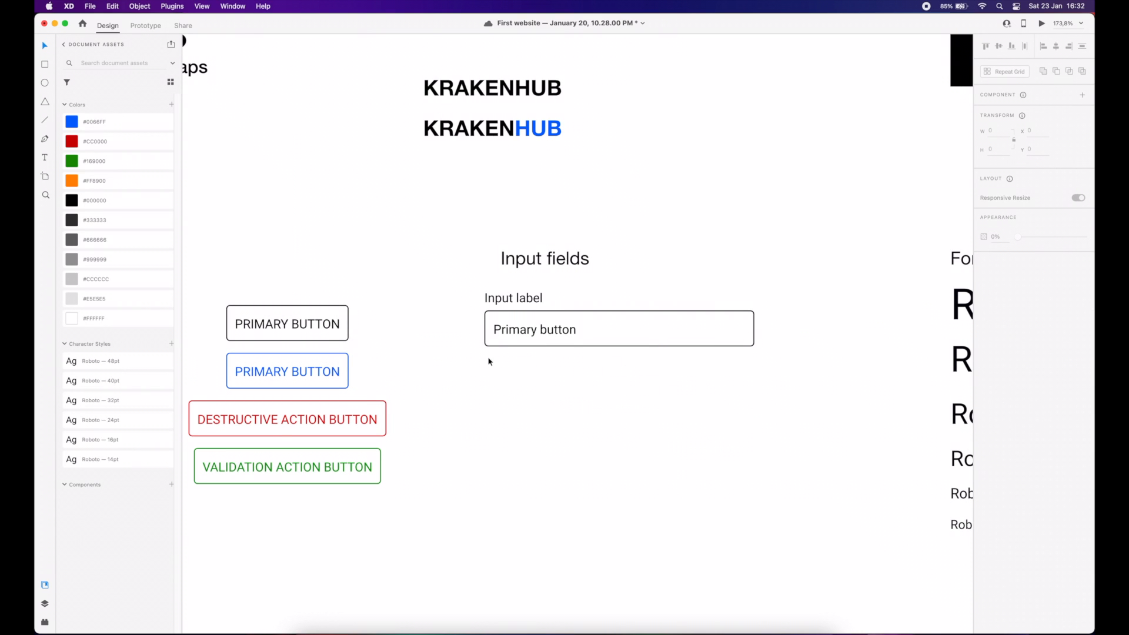
- Change the fill colour of the input label and the text inside the field to grey #666666
left_click(499, 300)
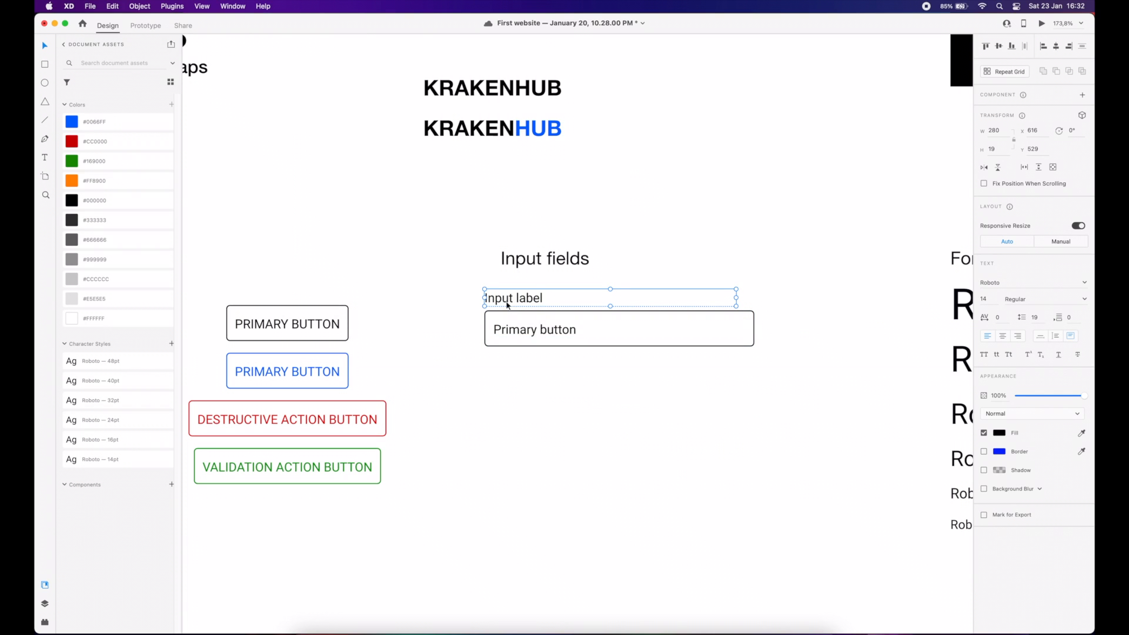
left_click(1002, 435)
left_click(941, 487)
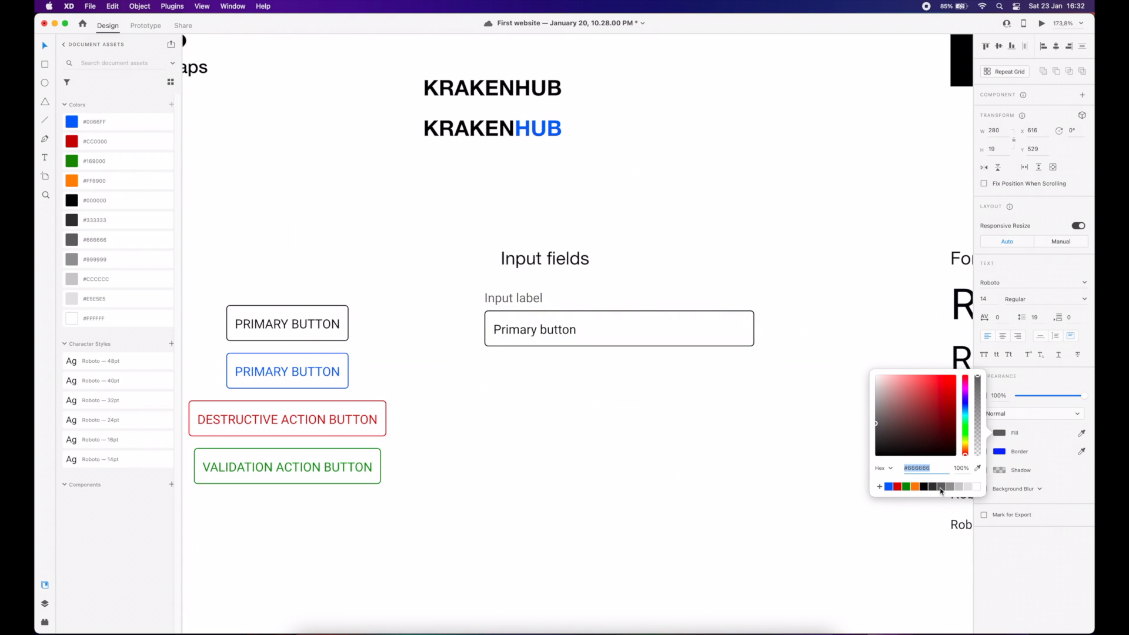
left_click(541, 332)
left_click(999, 433)
left_click(941, 487)
- Set the input field outline's border colour to grey #666666
left_click(739, 319)
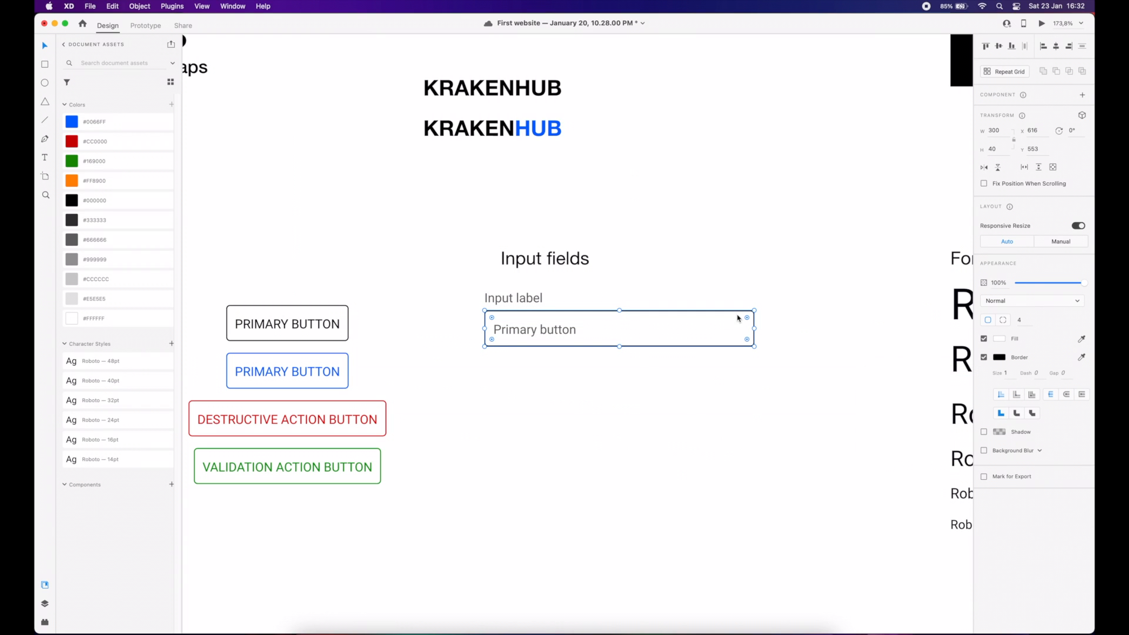
left_click(999, 357)
left_click(941, 411)
left_click(789, 406)
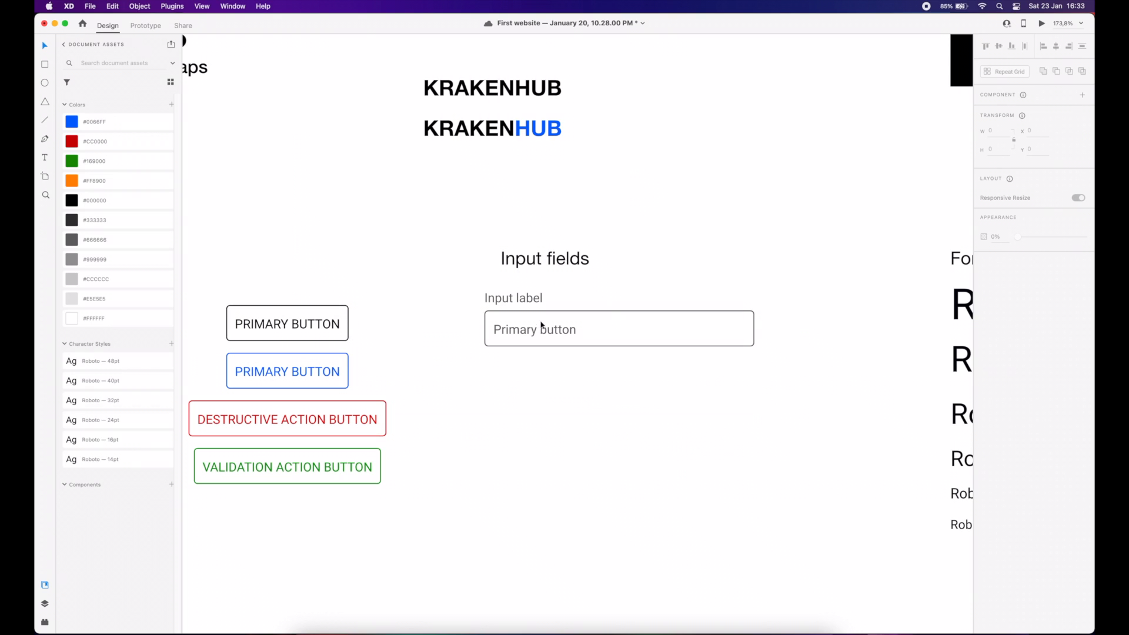
- Widen the input label's text box to 300 so it matches the width of the field outline
left_click(735, 297)
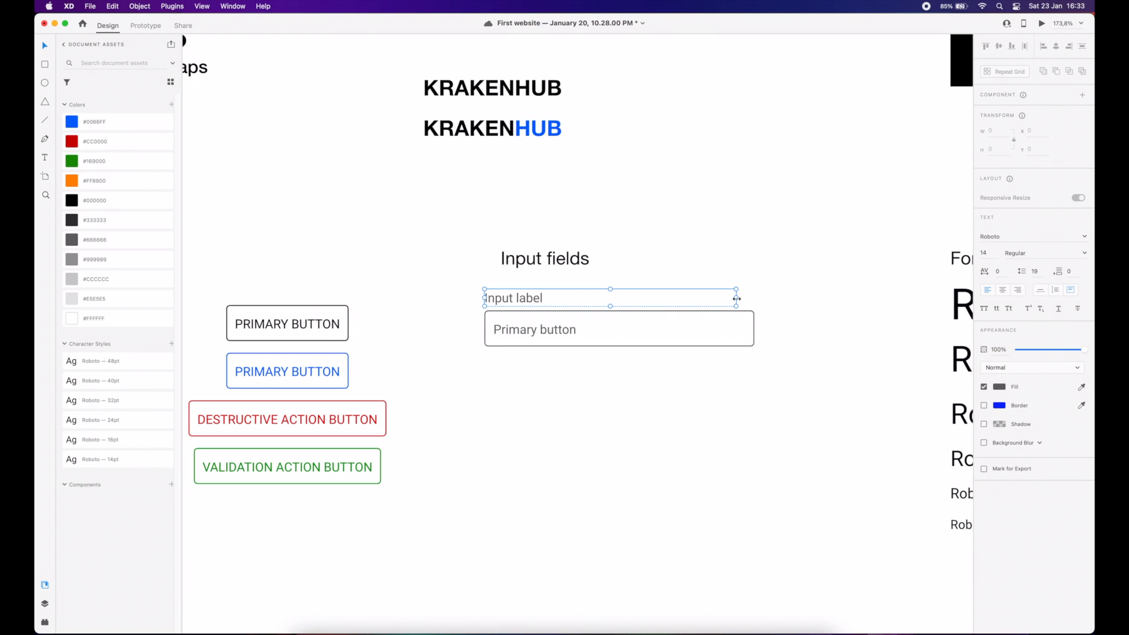
left_click(753, 298)
left_click_drag(494, 362, 706, 300)
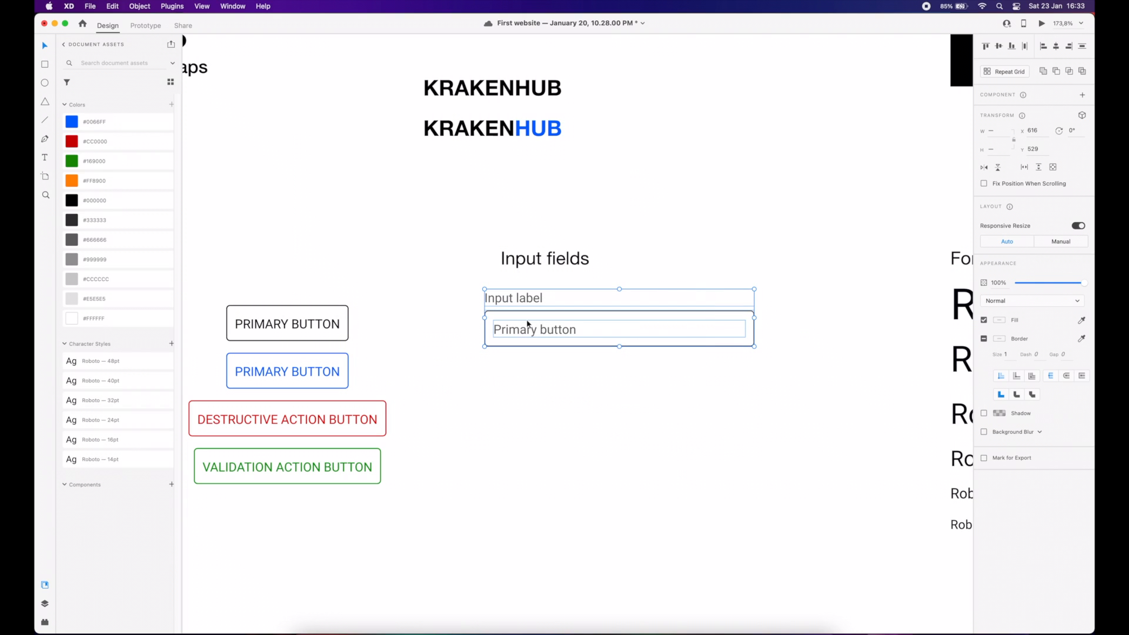
left_click(519, 368)
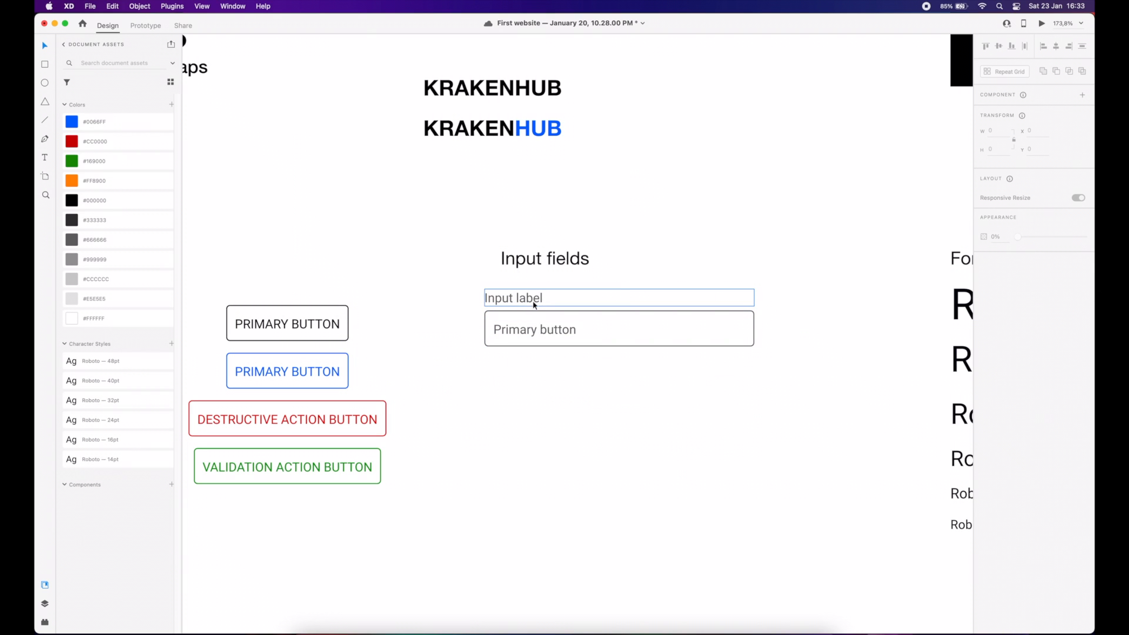
- Change the input label's wording to "Non focused input label"
double_click(537, 298)
left_click(485, 297)
type("N")
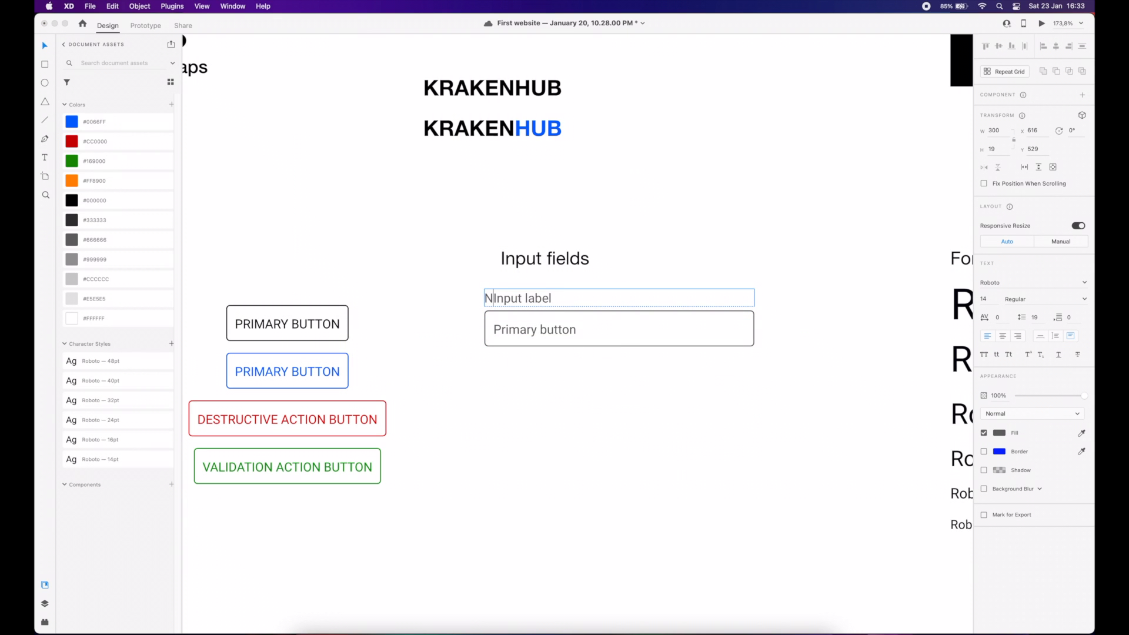
type("on focused")
key("Delete")
type("i")
left_click(549, 392)
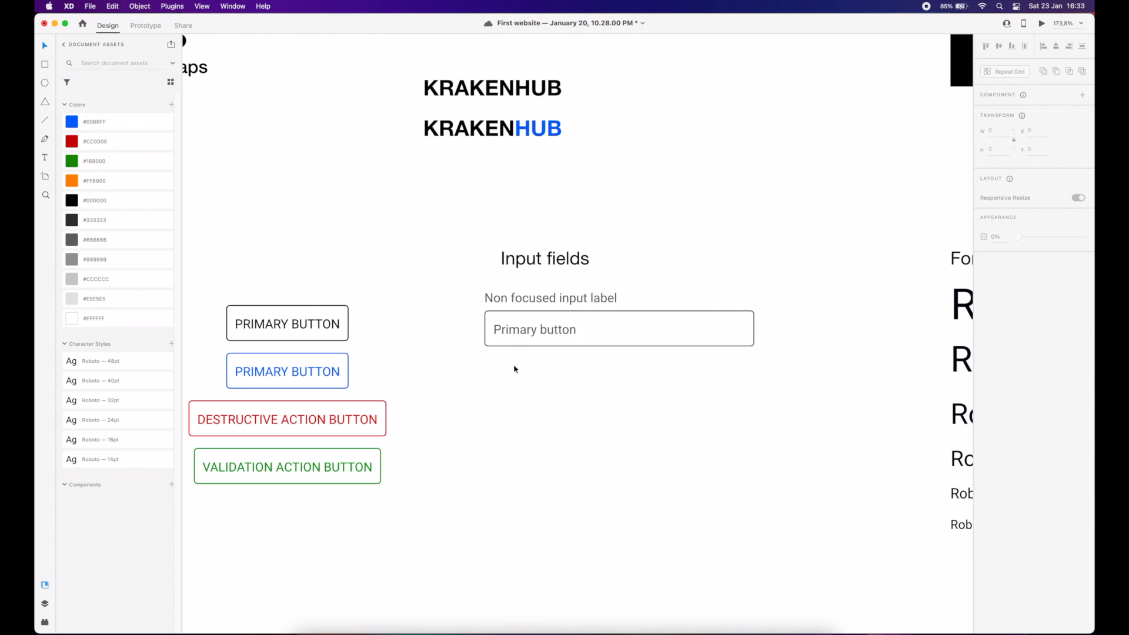
- Duplicate the input field with its label and text just below the original, placing the copied label at Y 606
left_click(586, 308)
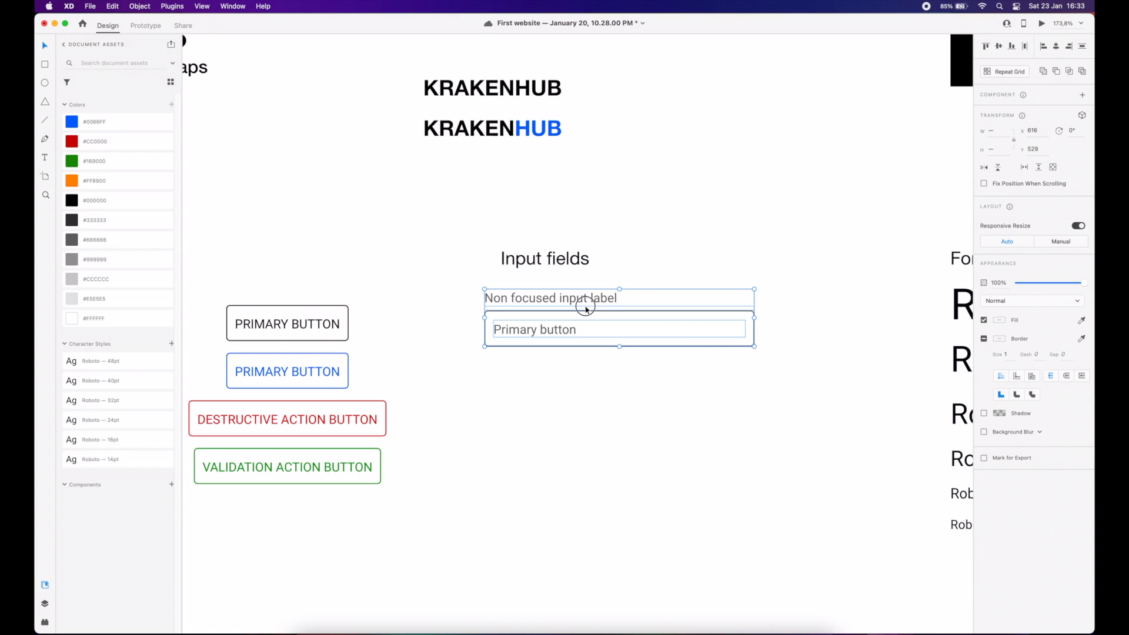
left_click_drag(586, 308, 583, 370)
left_click(467, 367)
- Change the lower field's label to "Focused input label"
double_click(527, 371)
left_click_drag(514, 367, 482, 363)
type("F")
left_click(578, 433)
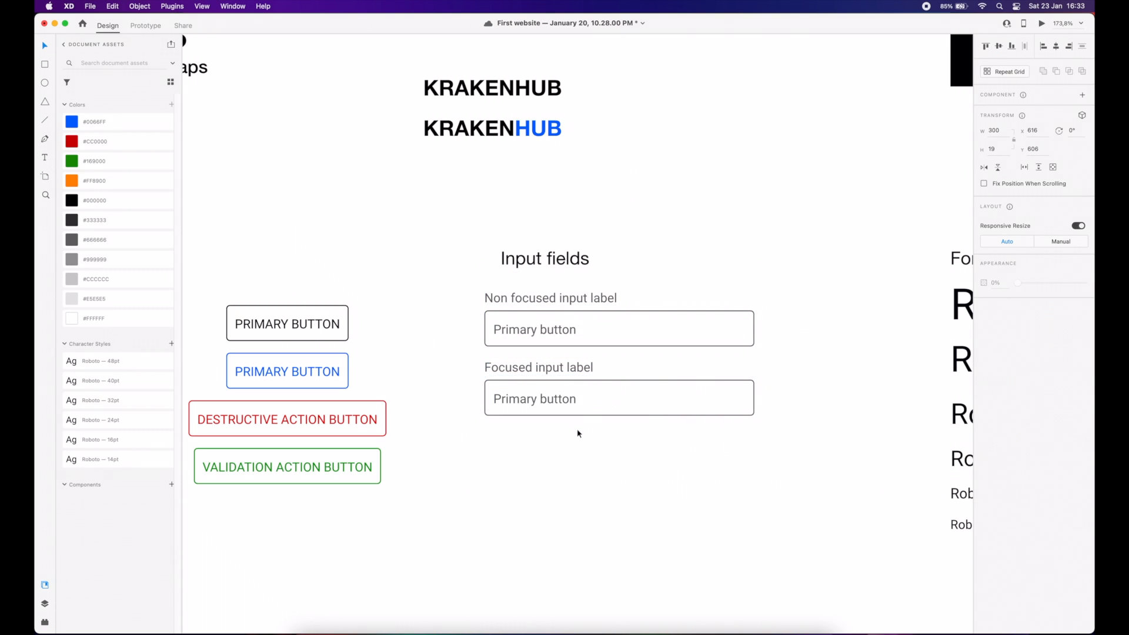
- Replace the text inside the non focused field with a sample full name and copy that text
double_click(527, 331)
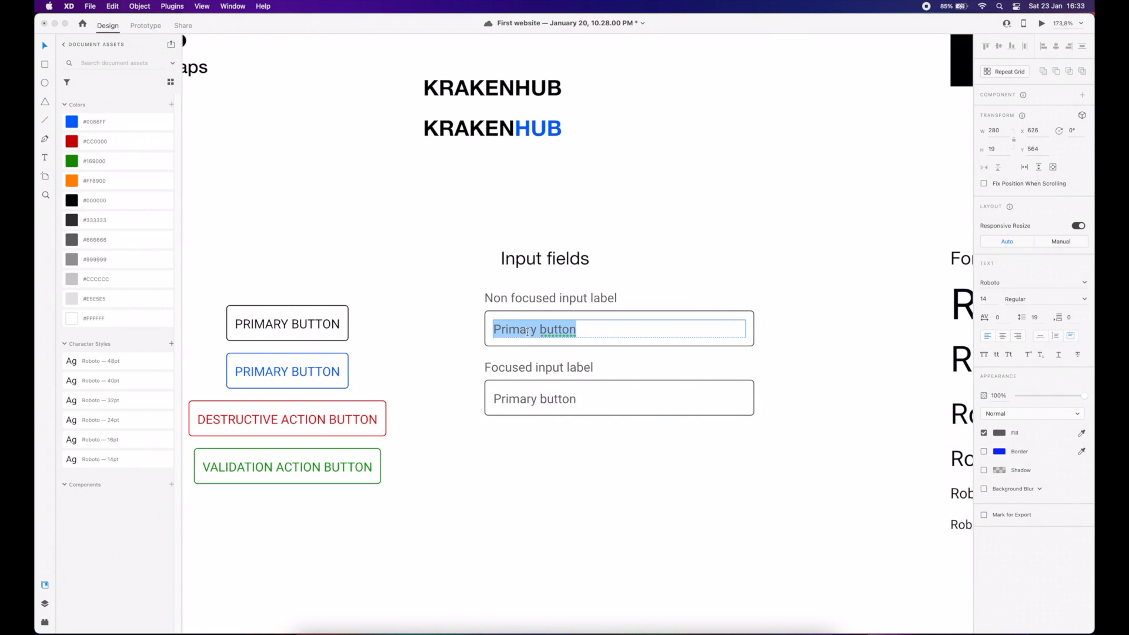
type("Input text")
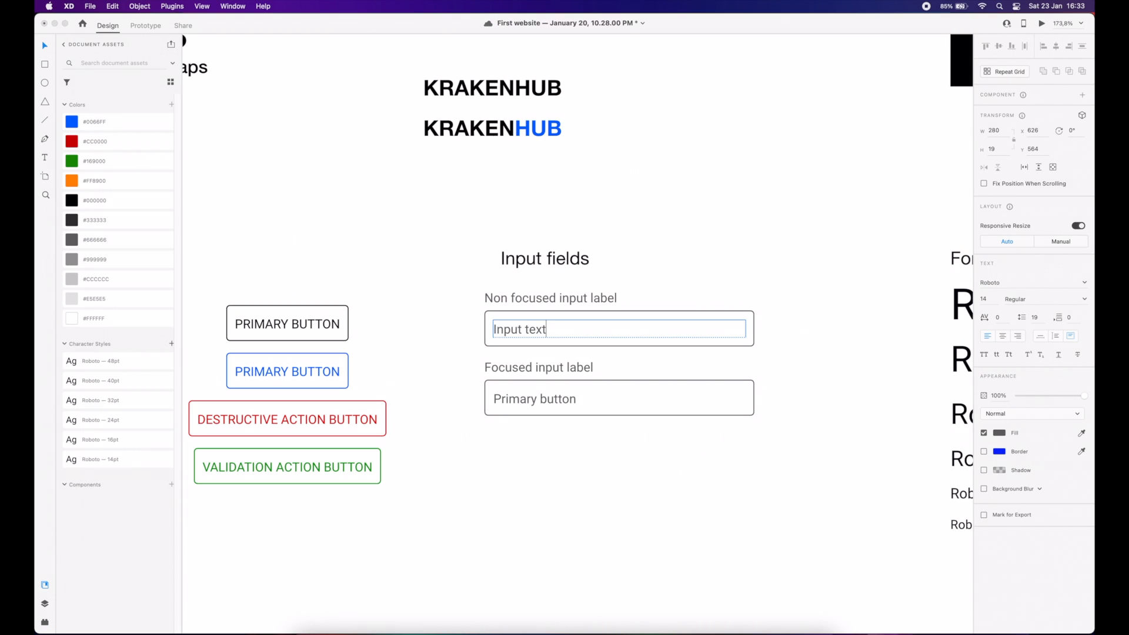
key("super+a")
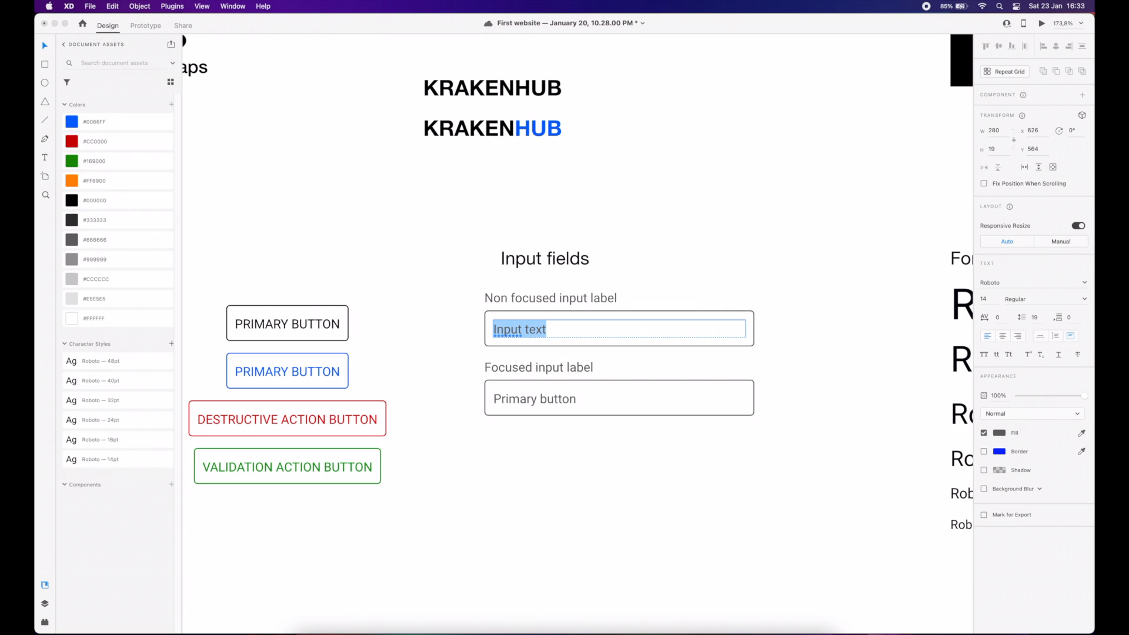
type("John")
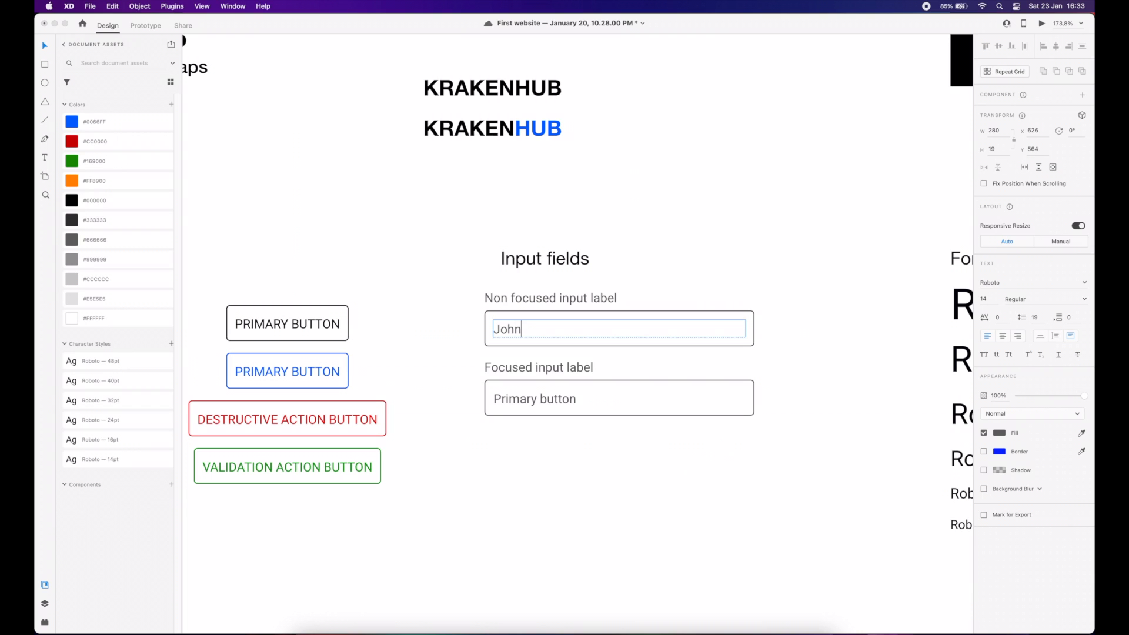
type(" Doe")
key("Escape")
key("Return")
key("super+c")
key("Escape")
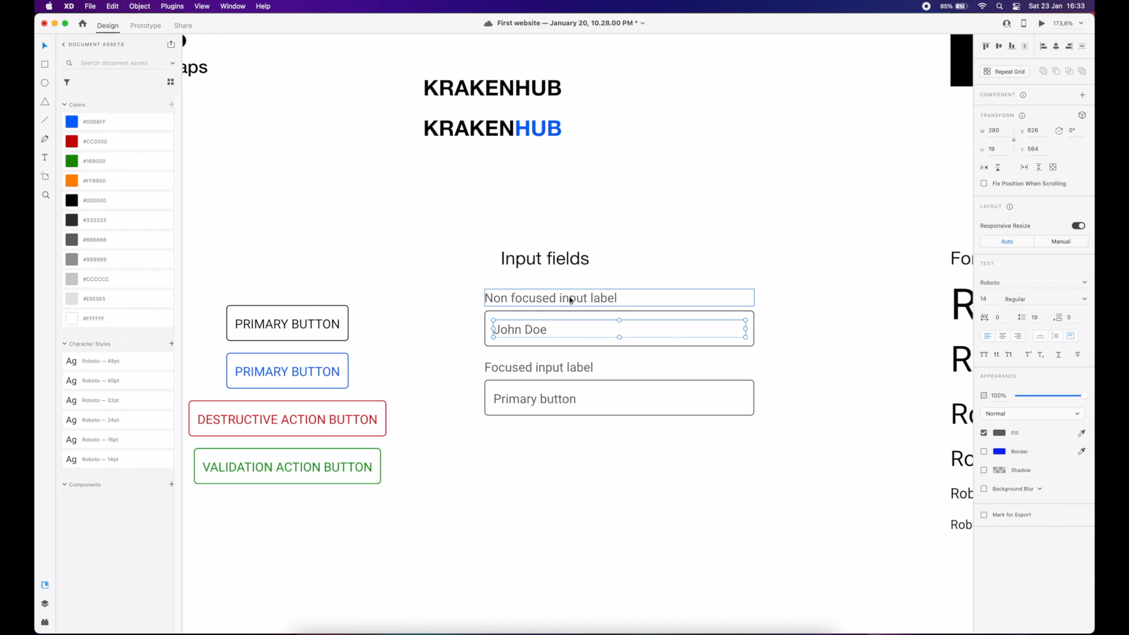
left_click(451, 314)
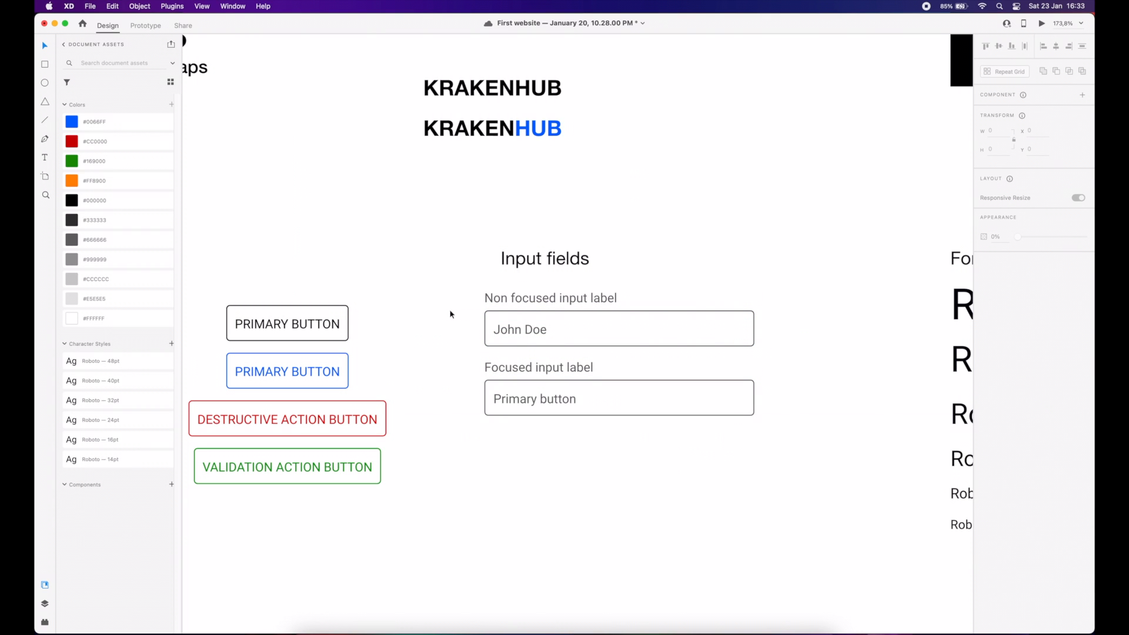
- Replace the text inside the focused field with the copied sample name
double_click(521, 394)
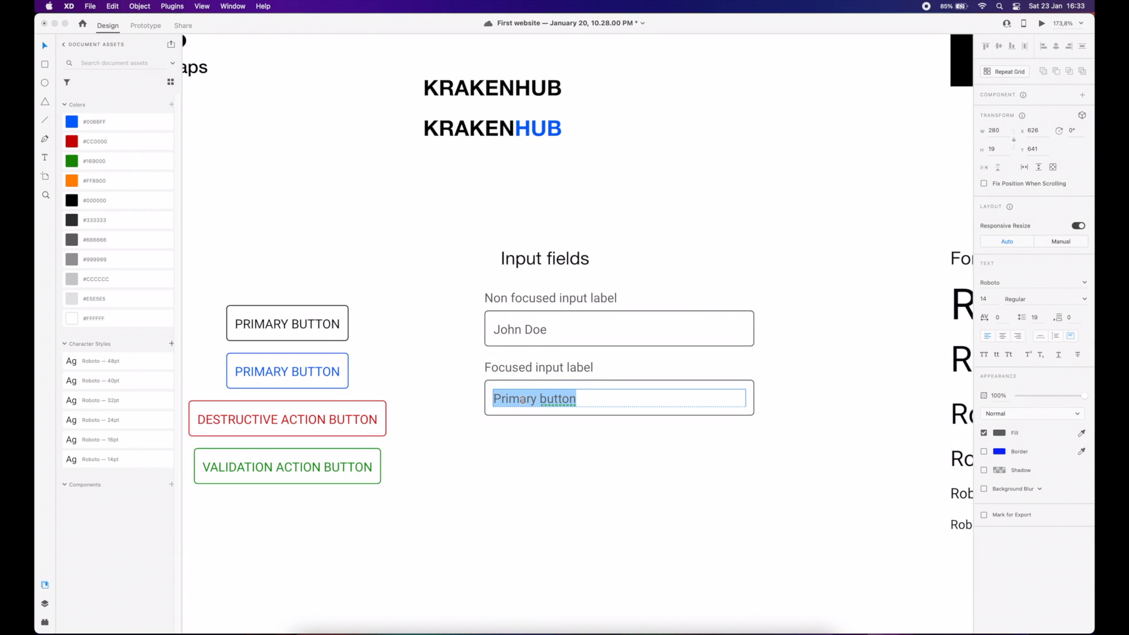
key("super+v")
key("Escape")
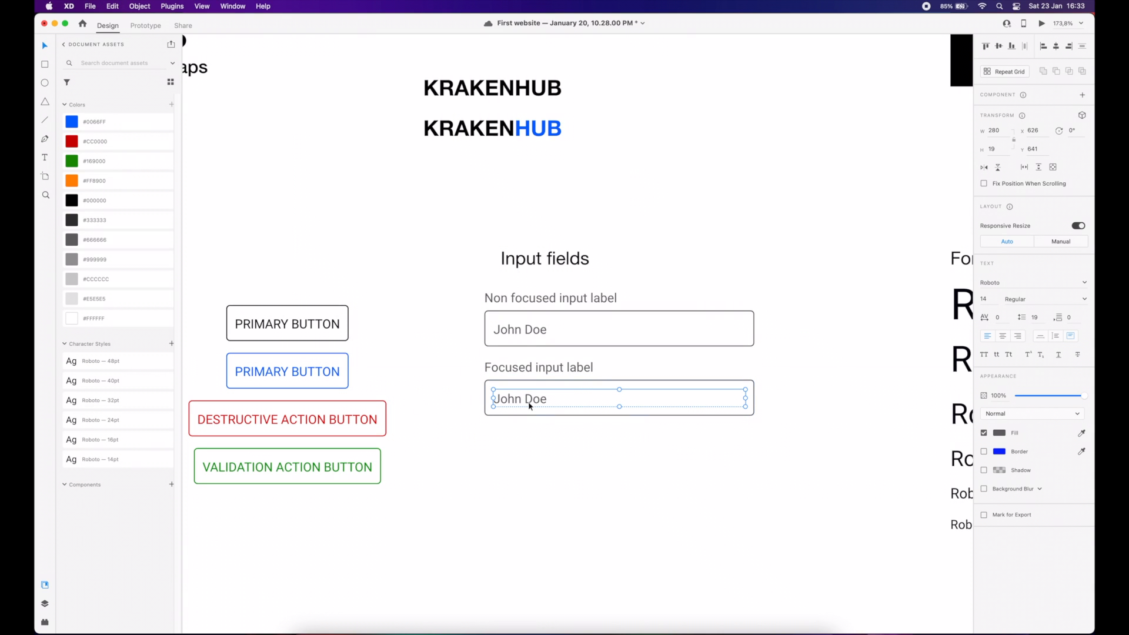
left_click(556, 421)
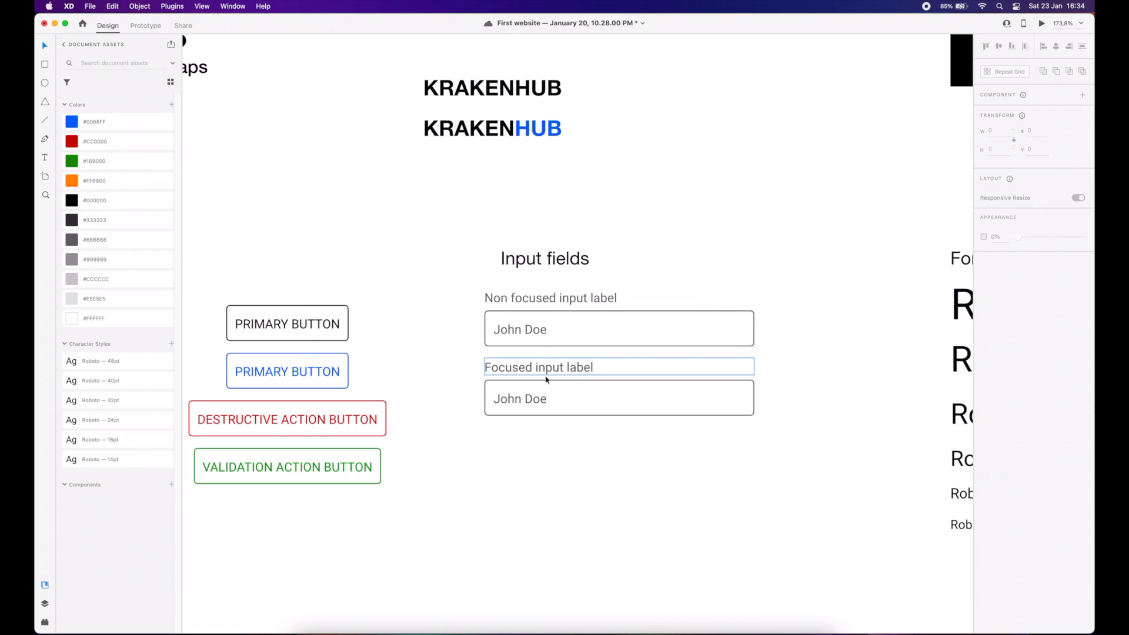
- Set the focused field outline's border colour to blue #0066FF
left_click(529, 381)
left_click(999, 357)
left_click(891, 412)
left_click(574, 428)
- Change the fill colour of the text inside the focused field to black
left_click(575, 403)
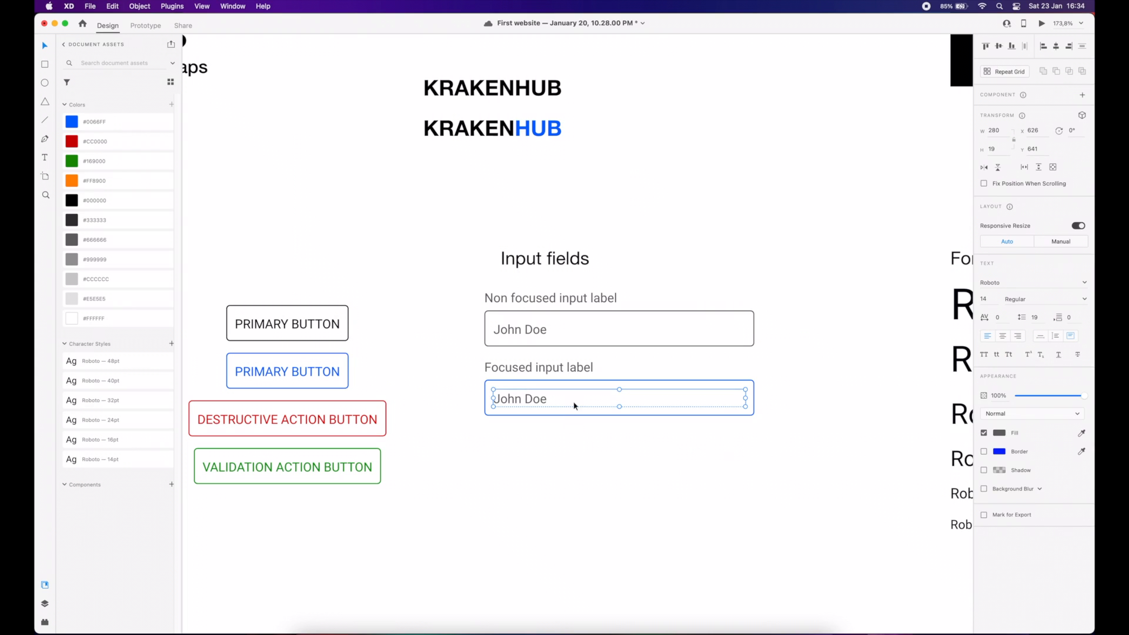
left_click(998, 434)
left_click(643, 437)
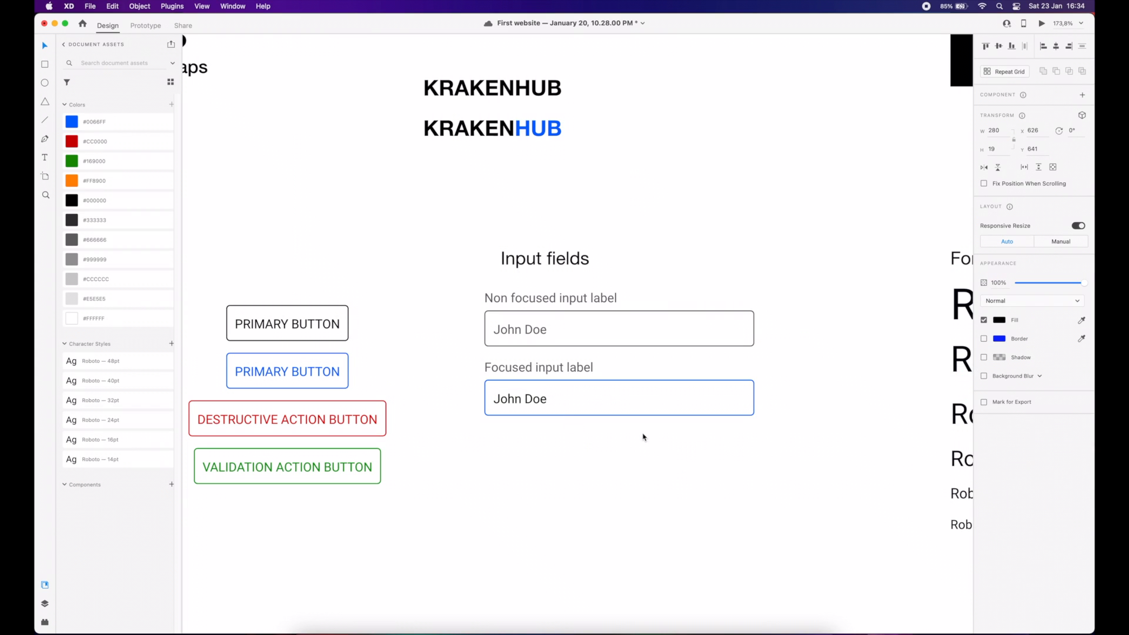
- Rewrite the focused field's sample name with a space and a "|" character after it to imitate a text cursor
left_click(545, 398)
double_click(574, 398)
left_click(574, 398)
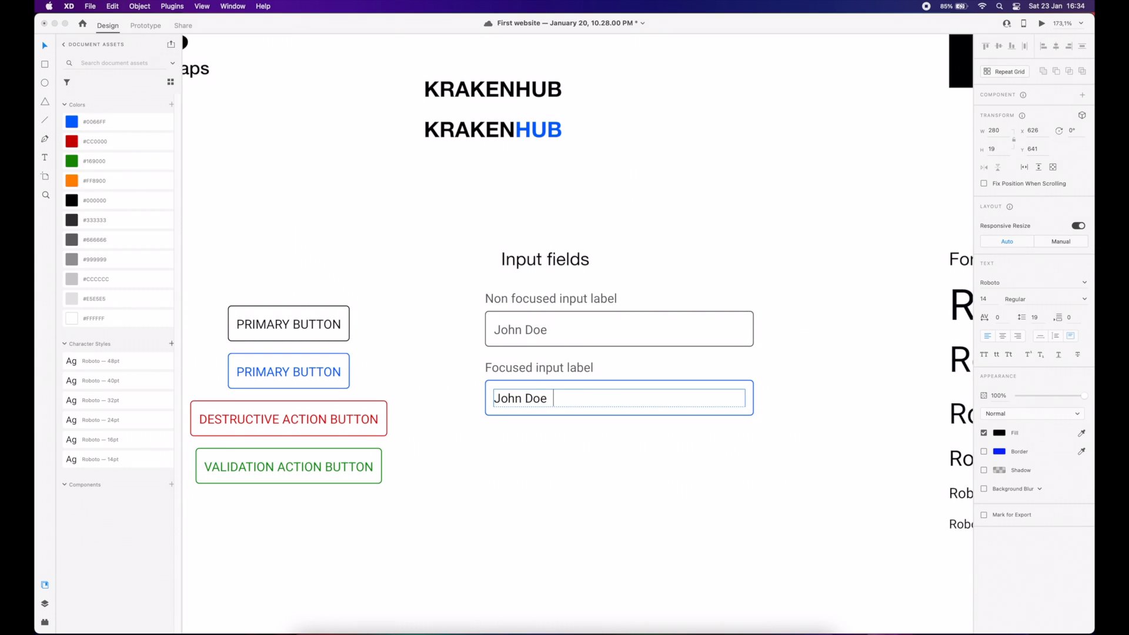
key("super+a")
key("BackSpace")
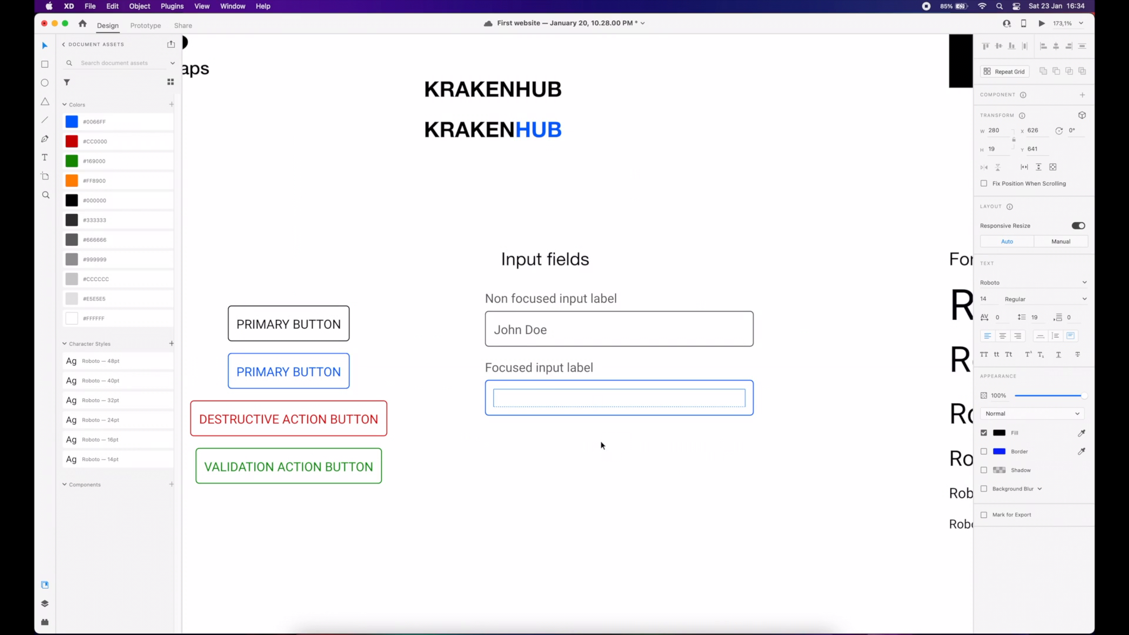
type("John Doe |")
left_click(556, 432)
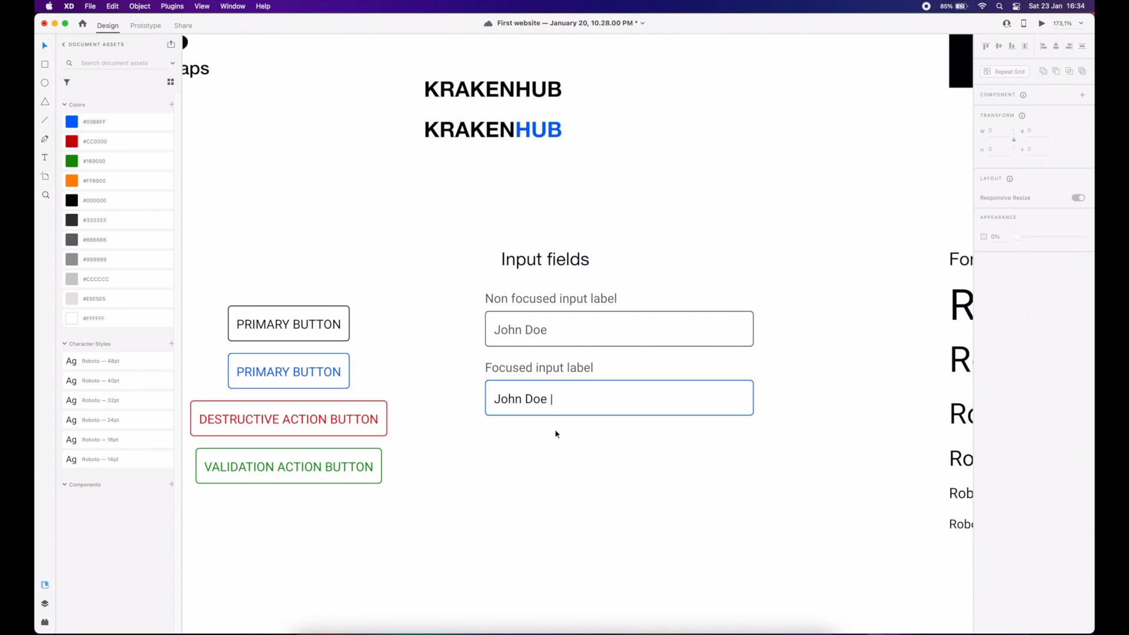
left_click(588, 432)
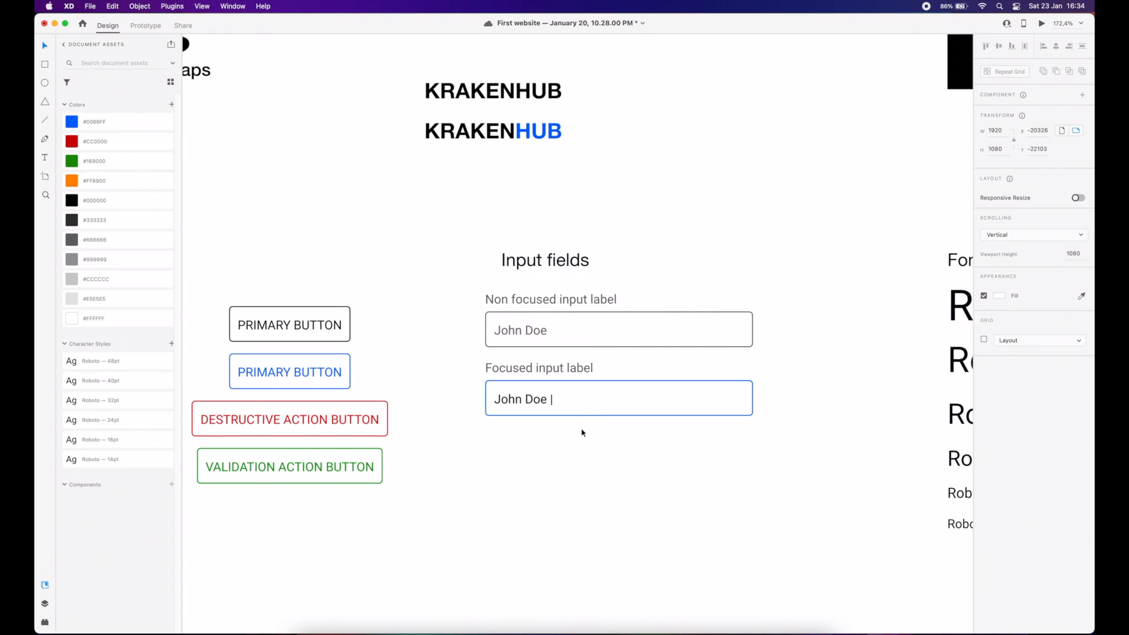
- Duplicate the focused input field with its label and text directly below it, as a third input field
scroll(582, 433, "down", 2)
left_click(599, 389)
left_click_drag(600, 390, 537, 435)
left_click(474, 391)
scroll(474, 390, "down", 3)
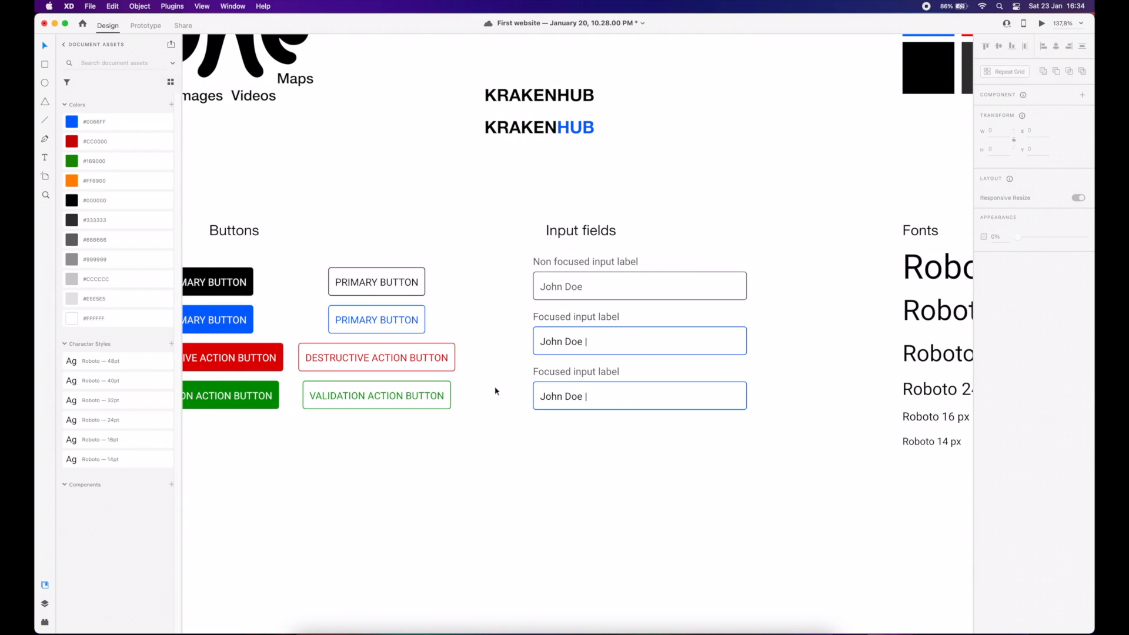
- Set the third input field outline's border colour to red #CC0000
left_click(553, 392)
left_click(1002, 357)
left_click(897, 412)
left_click(614, 404)
left_click_drag(739, 395, 722, 396)
left_click(589, 415)
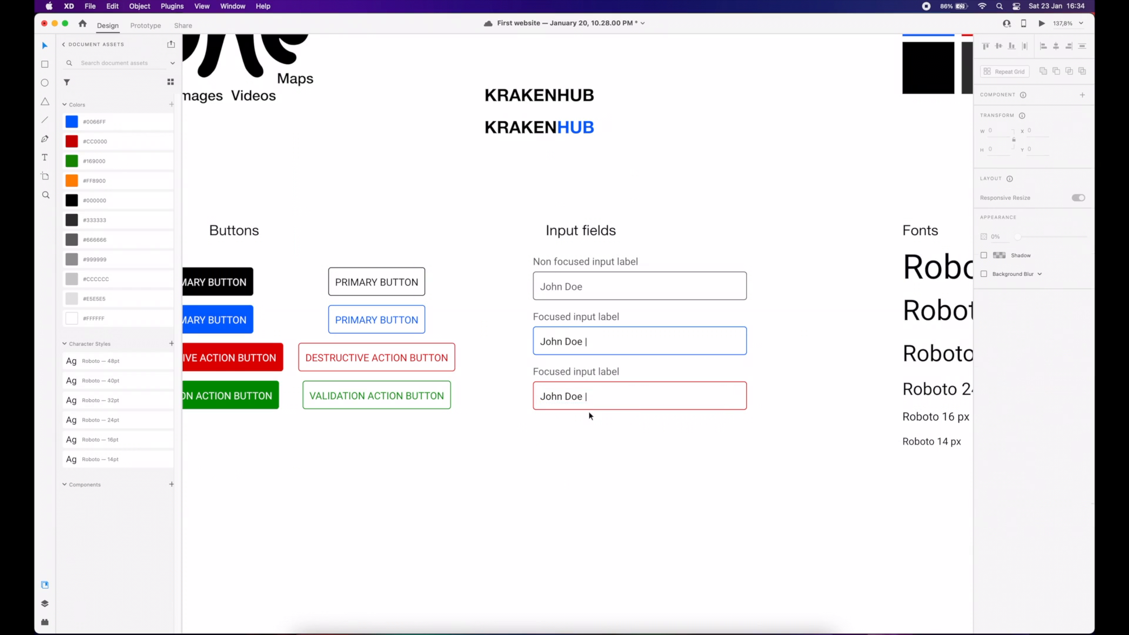
scroll(803, 400, "right", 3)
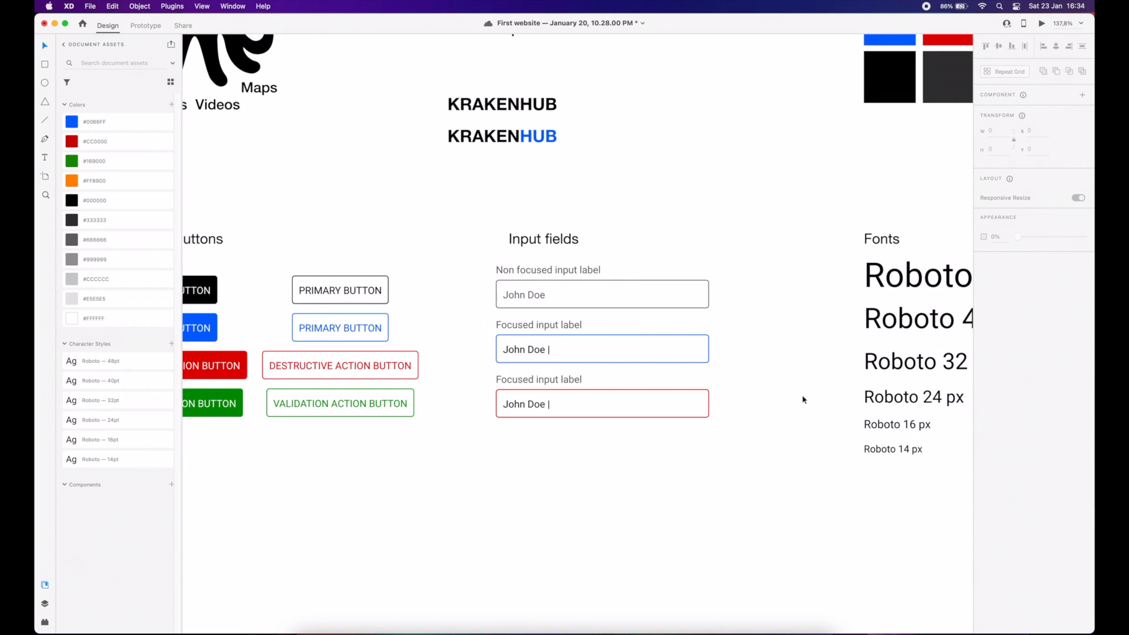
scroll(804, 400, "down", 3)
left_click_drag(820, 398, 793, 381)
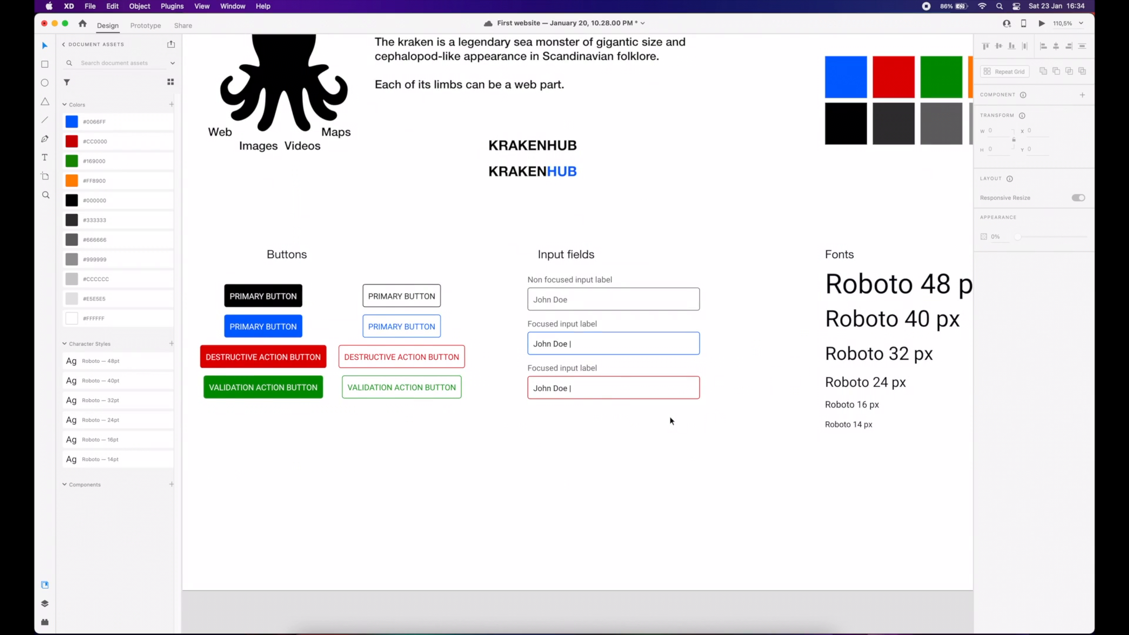
scroll(670, 421, "up", 3)
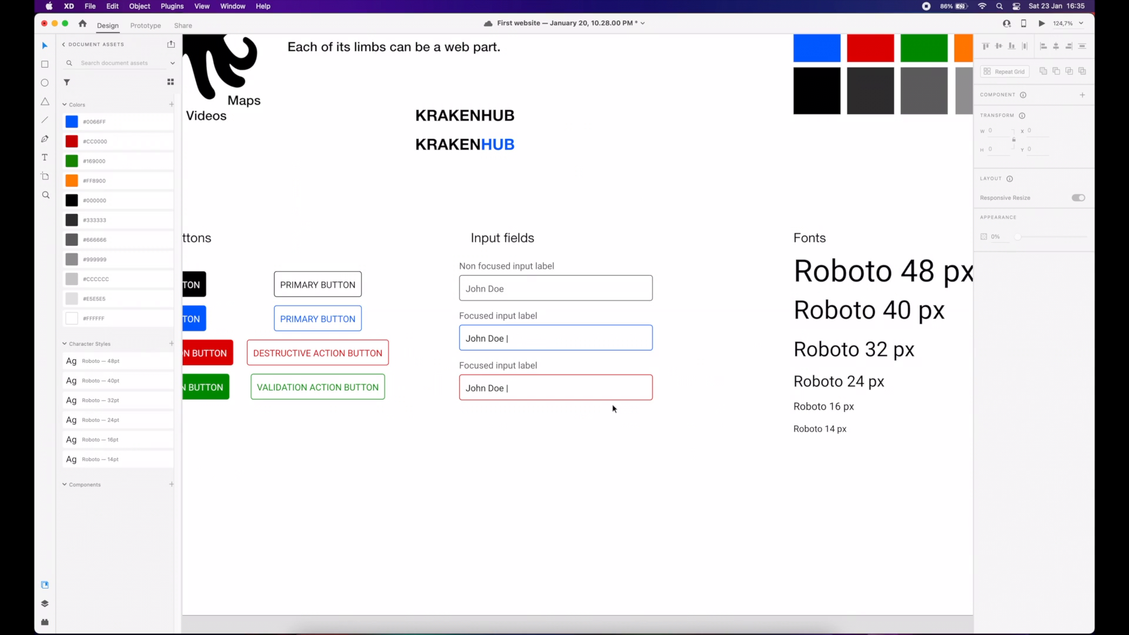
- Switch to the Remix Icon website in Chrome and search its icons for "close"
key("super+Tab")
key("super+Tab")
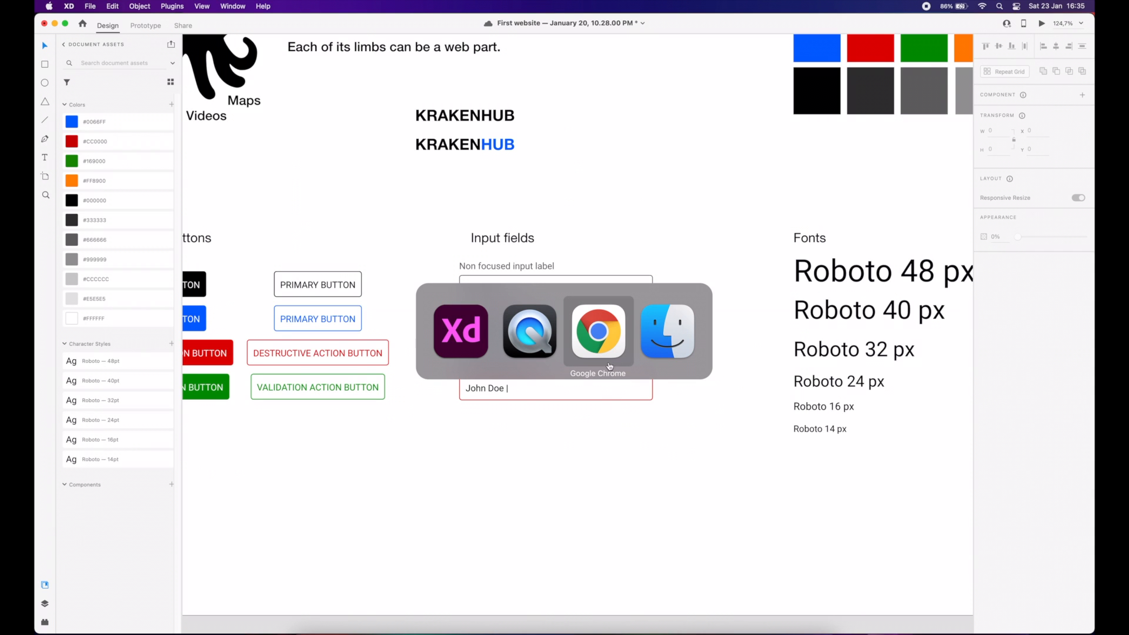
left_click(604, 355)
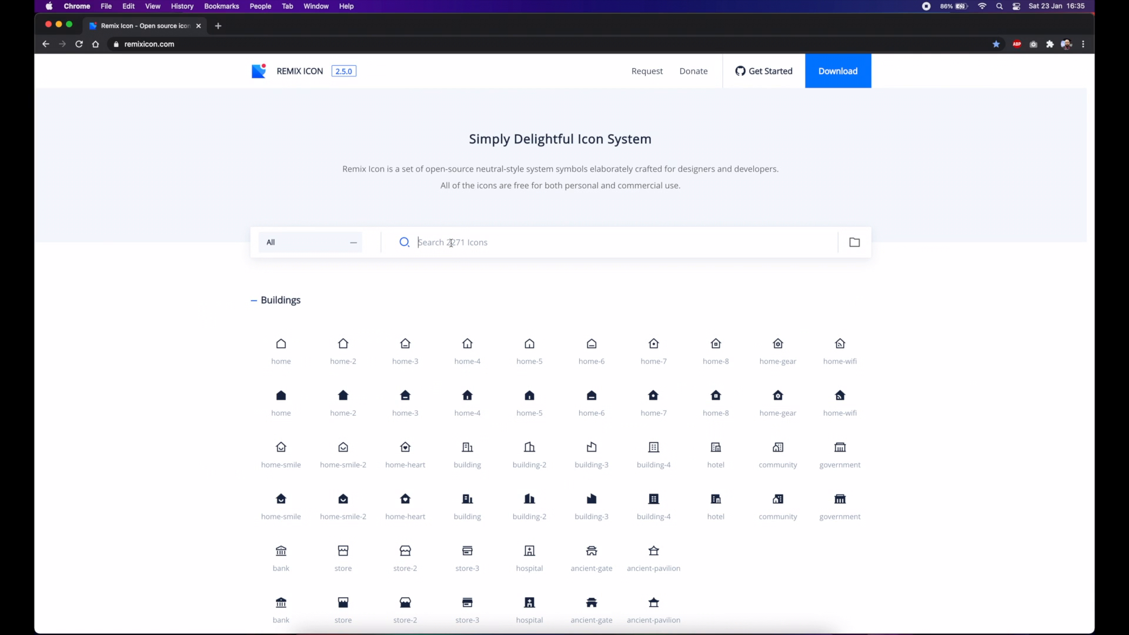
type("close")
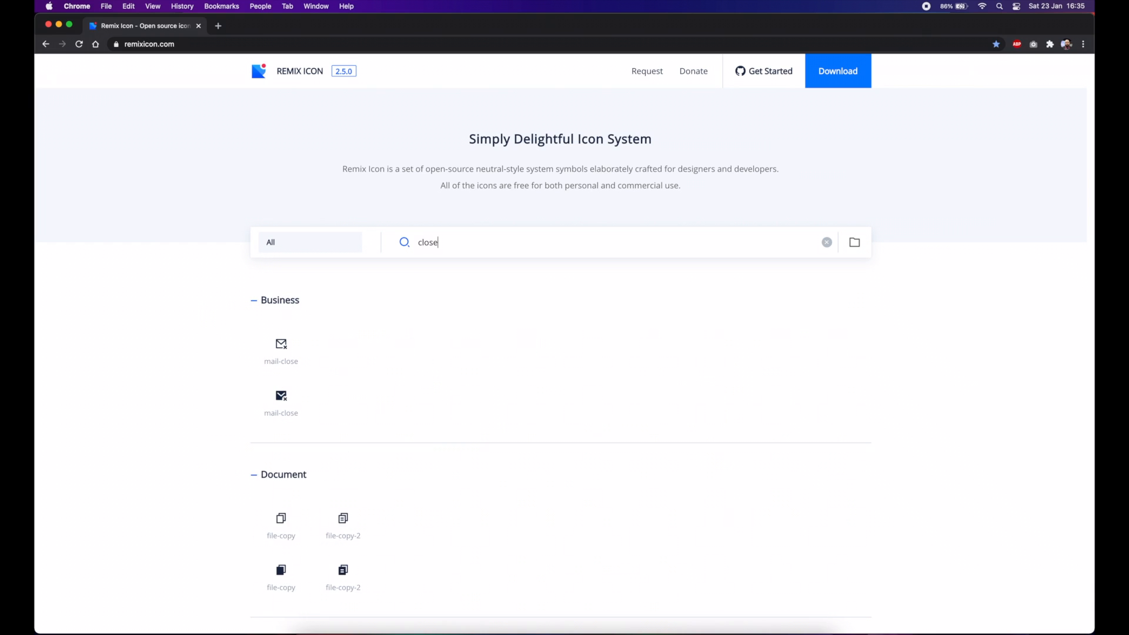
- Search the icon library for "x" instead and look through the results
key("BackSpace")
key("BackSpace")
key("BackSpace")
key("BackSpace")
key("BackSpace")
type("x")
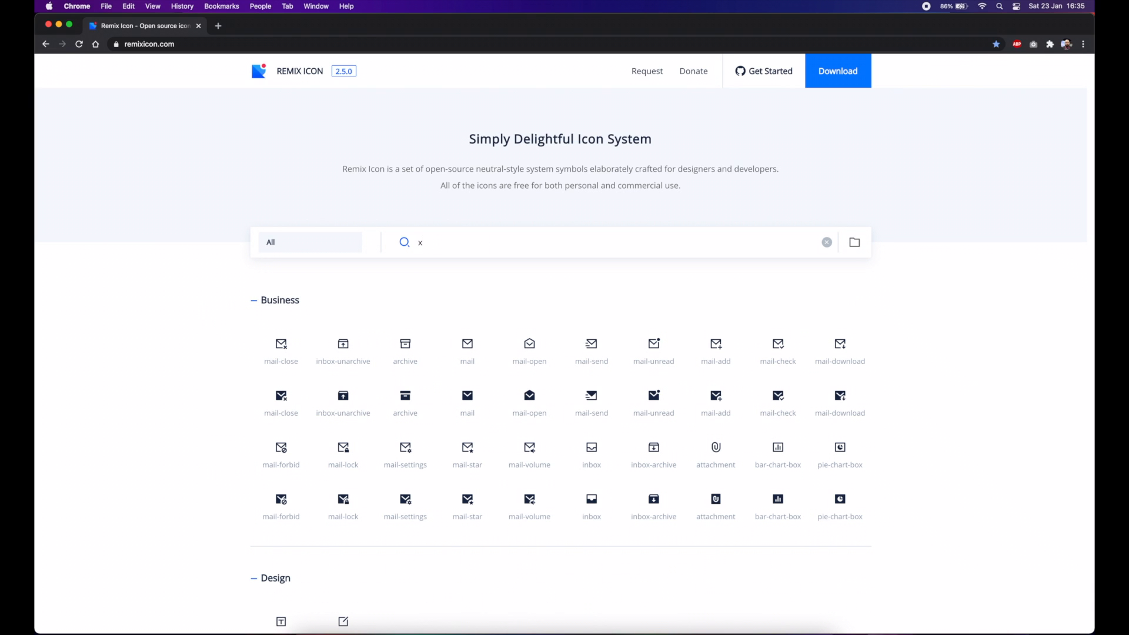
scroll(493, 294, "down", 10)
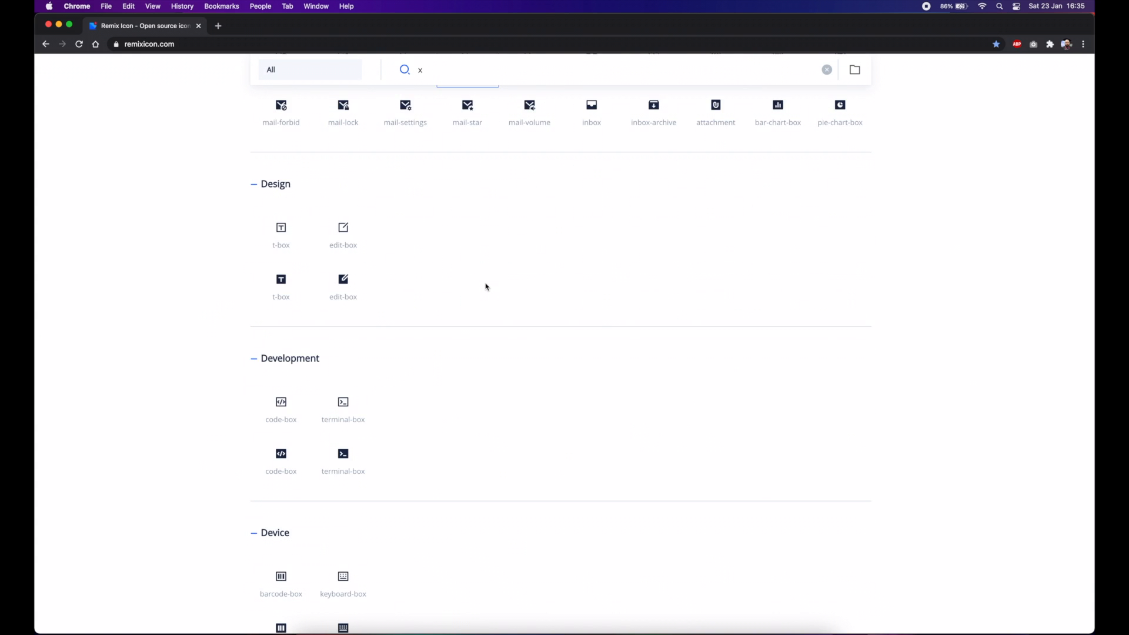
scroll(487, 290, "down", 10)
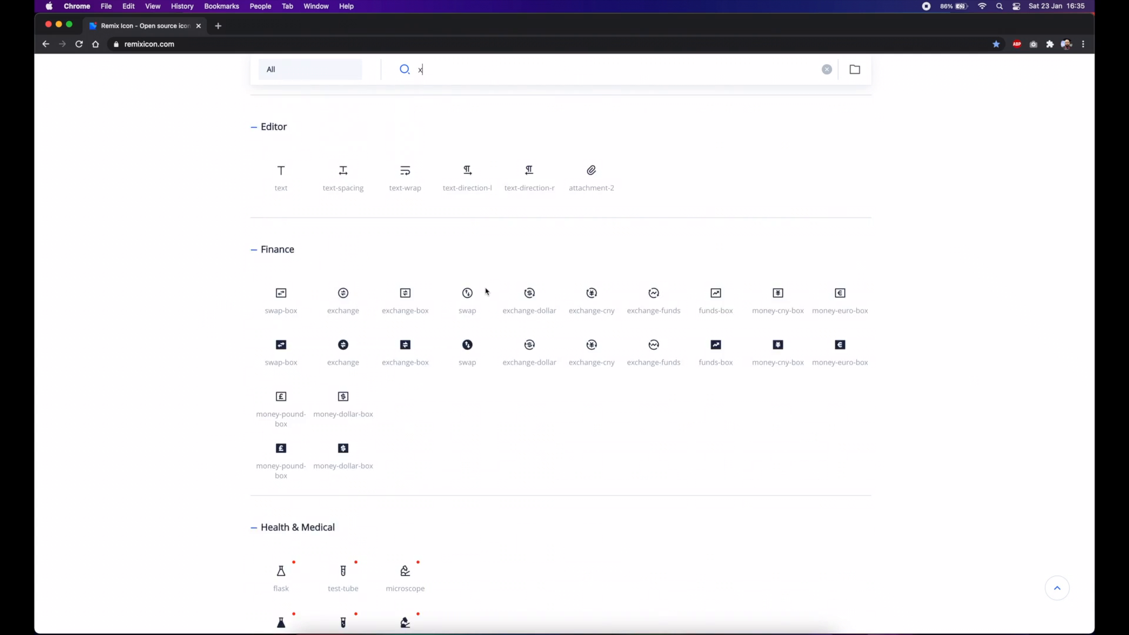
scroll(486, 291, "up", 20)
- Search the icon library for "close" and copy the outlined close-circle icon as SVG
left_click_drag(431, 249, 385, 248)
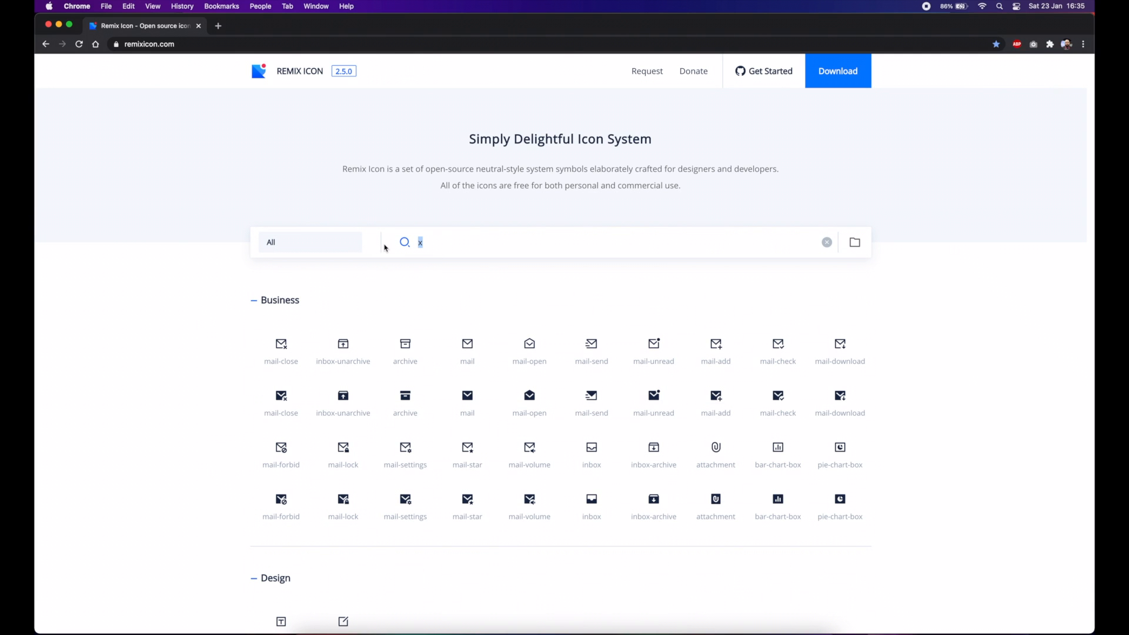
type("close")
scroll(561, 336, "down", 10)
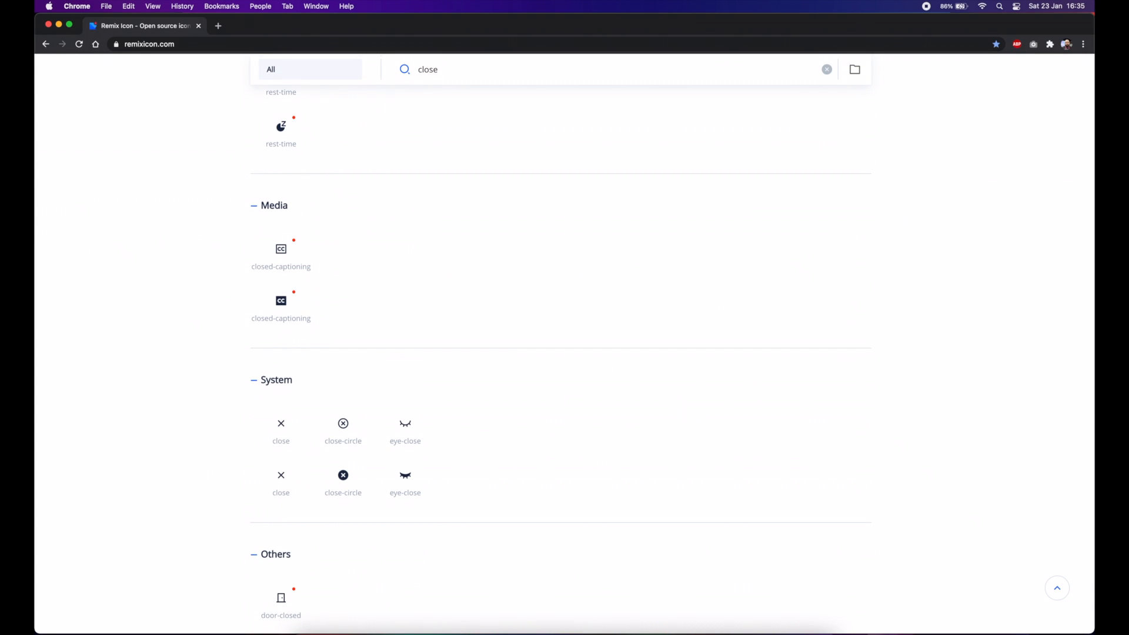
mouse_move(277, 434)
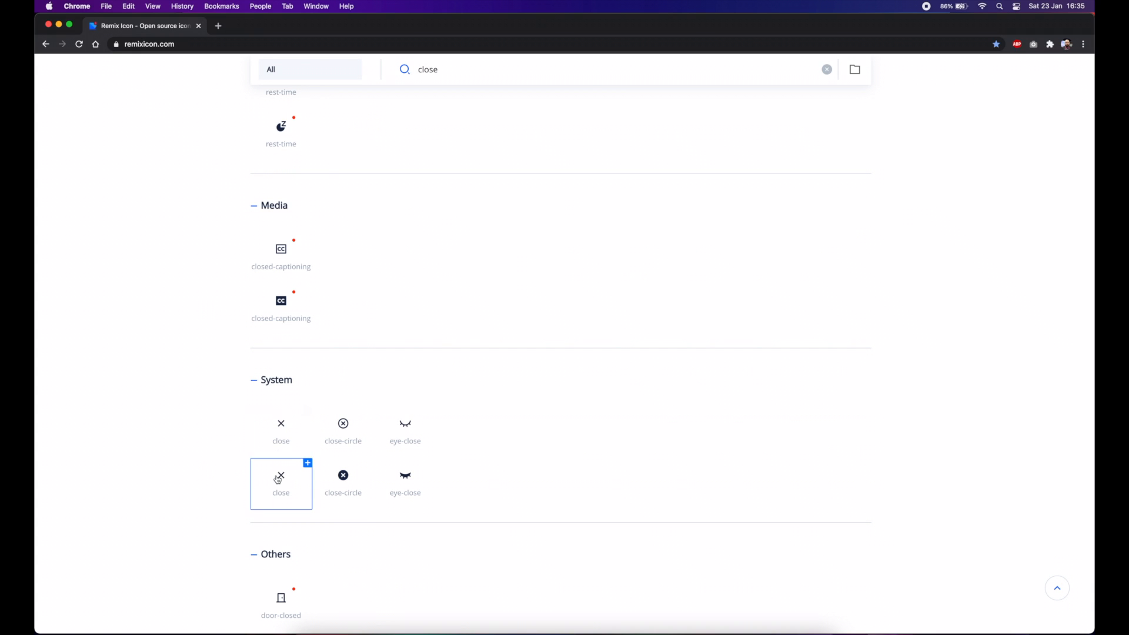
left_click(344, 427)
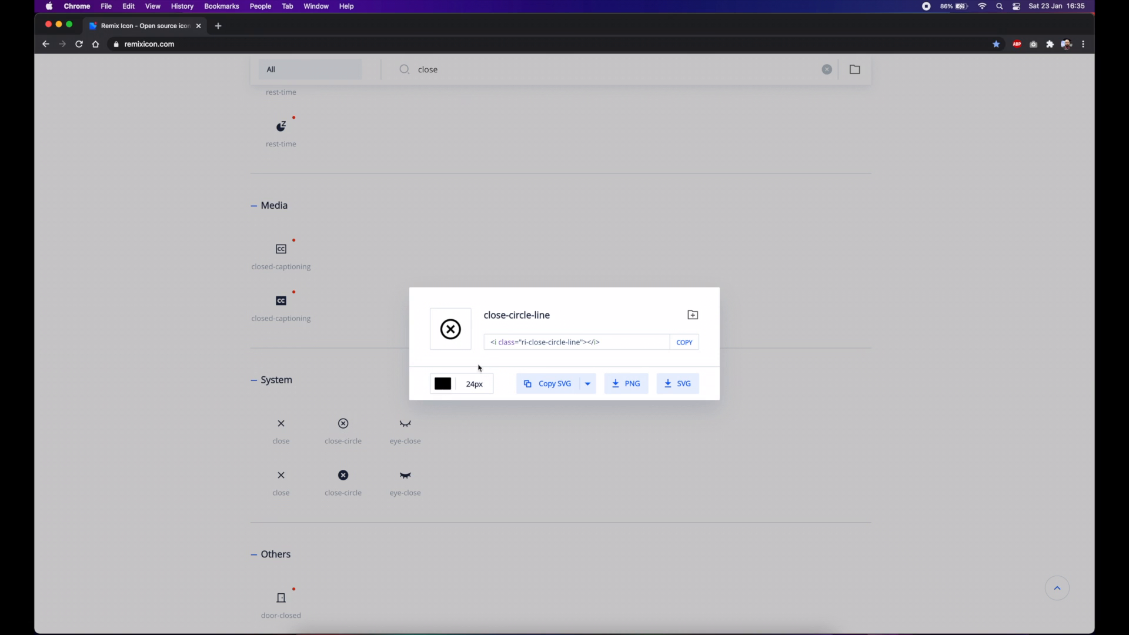
left_click(579, 388)
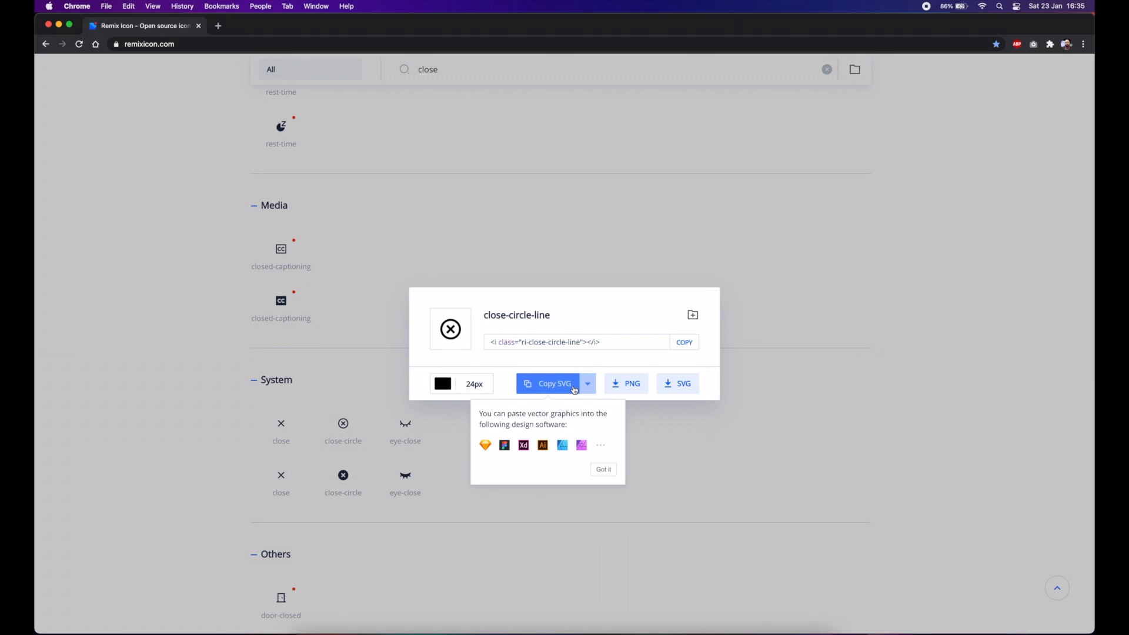
left_click(543, 389)
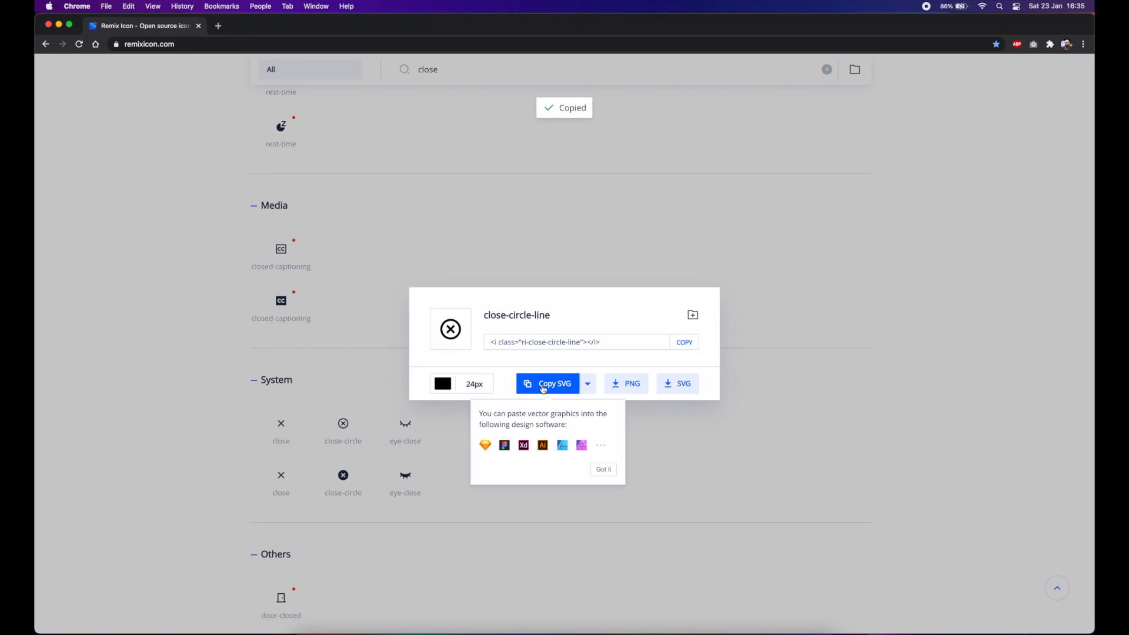
- Switch back to Adobe XD, paste the icon and place it vertically centred inside the right end of the third input field
key("super+Tab")
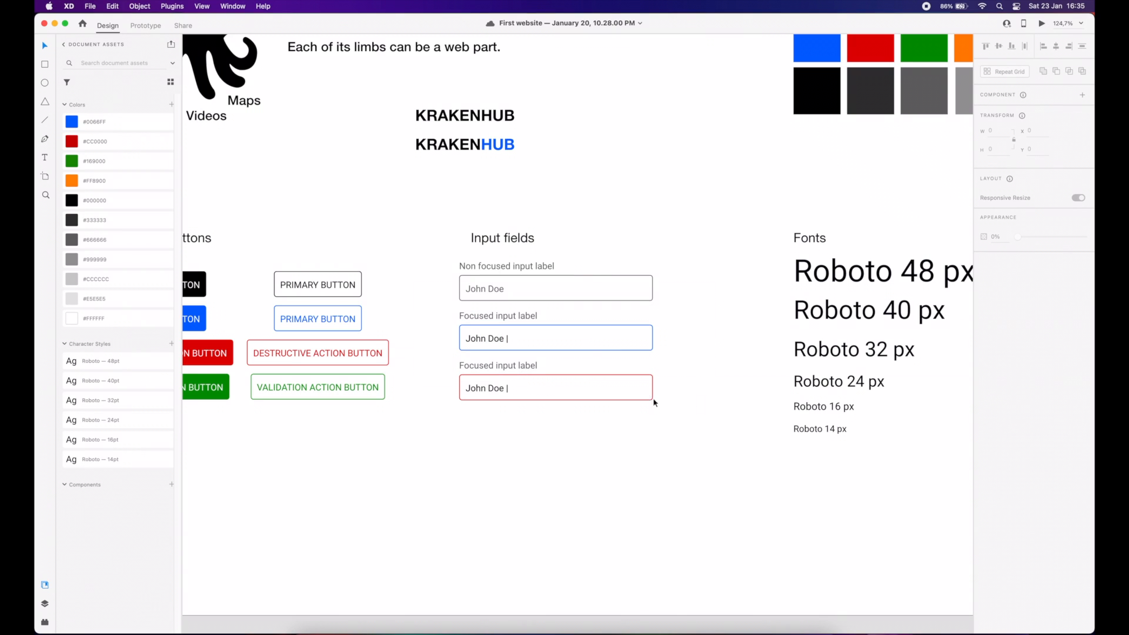
key("super+v")
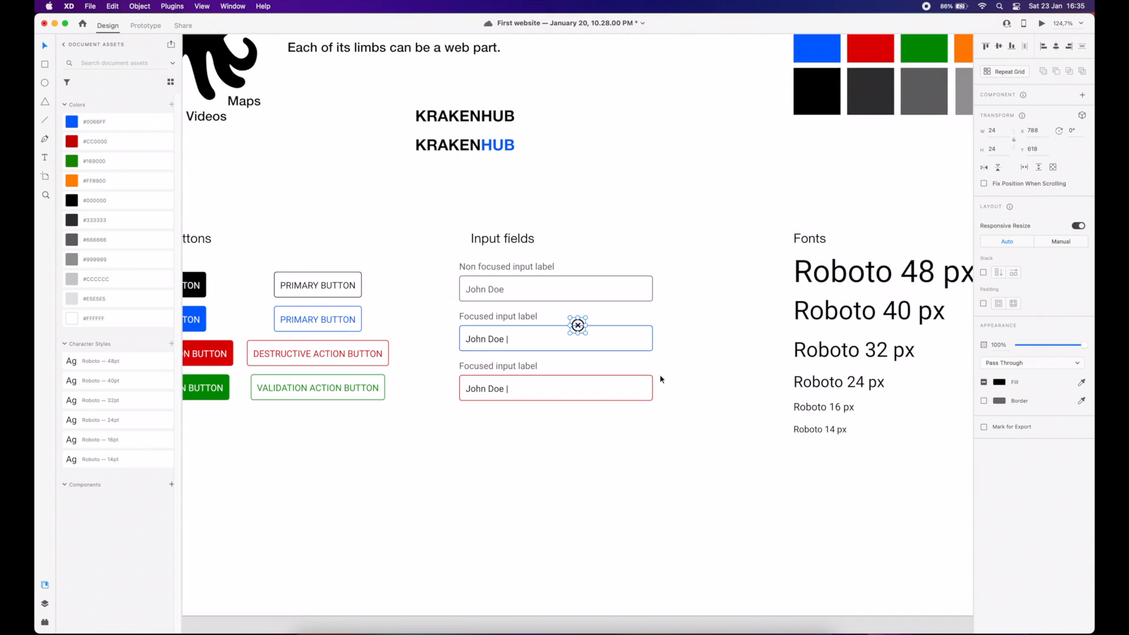
scroll(661, 381, "up", 5)
left_click_drag(530, 297, 633, 389)
left_click(999, 46)
left_click(697, 429)
- Set the close-circle icon's fill colour to red #CC0000
left_click(625, 396)
left_click(1001, 385)
left_click(896, 443)
left_click(758, 414)
scroll(706, 404, "left", 2)
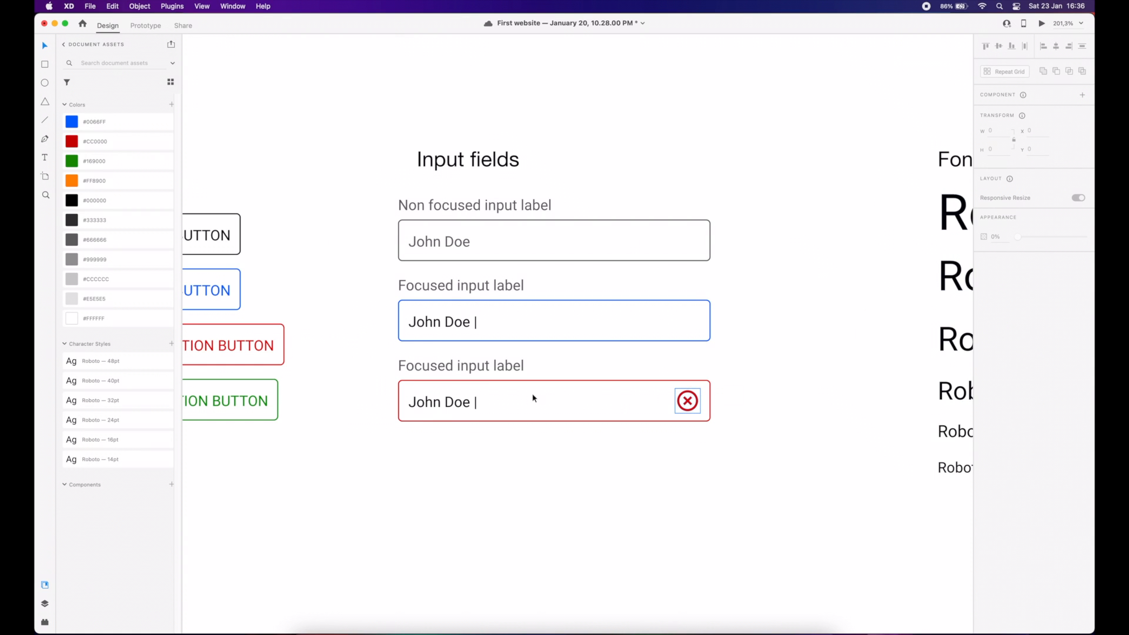
- Extend the third input field's label to read "Focused input label with error"
double_click(501, 368)
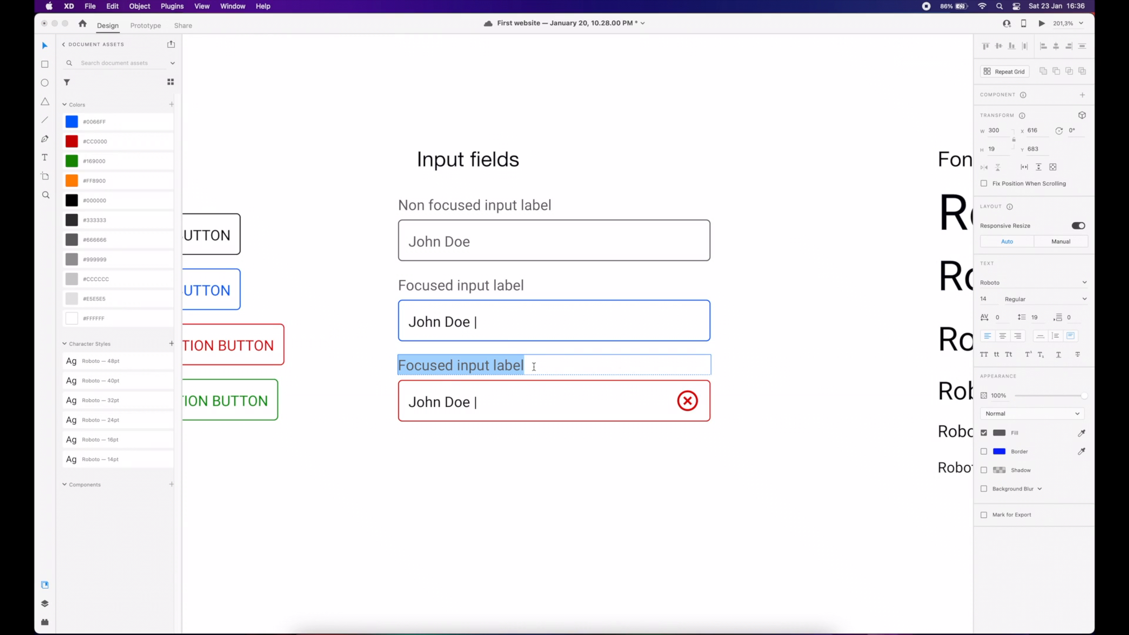
left_click(534, 367)
type("with error")
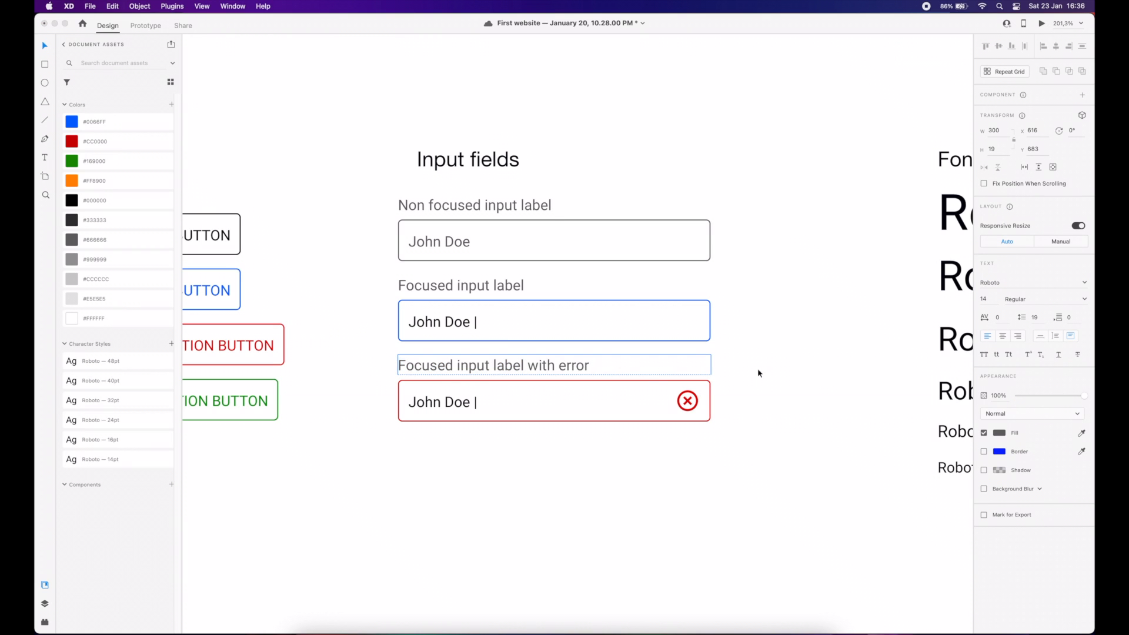
left_click(767, 368)
- Duplicate the error field's label directly below the field and change its text to "Error message goes here."
left_click_drag(569, 371, 592, 440)
double_click(444, 436)
key("super+a")
type("E")
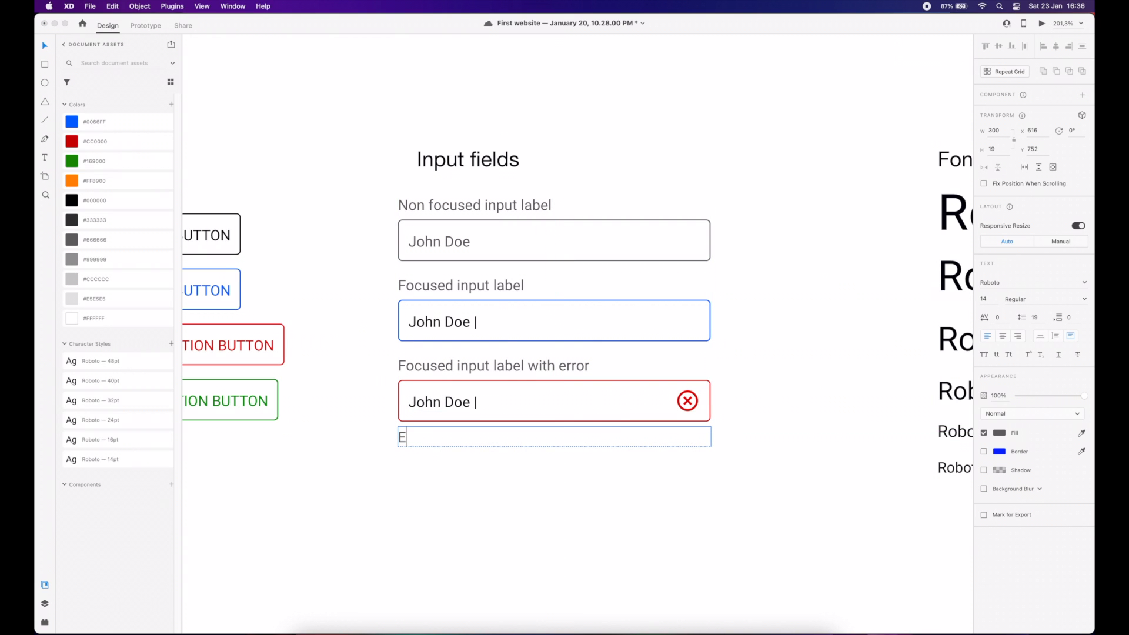
type("rror message goes here.")
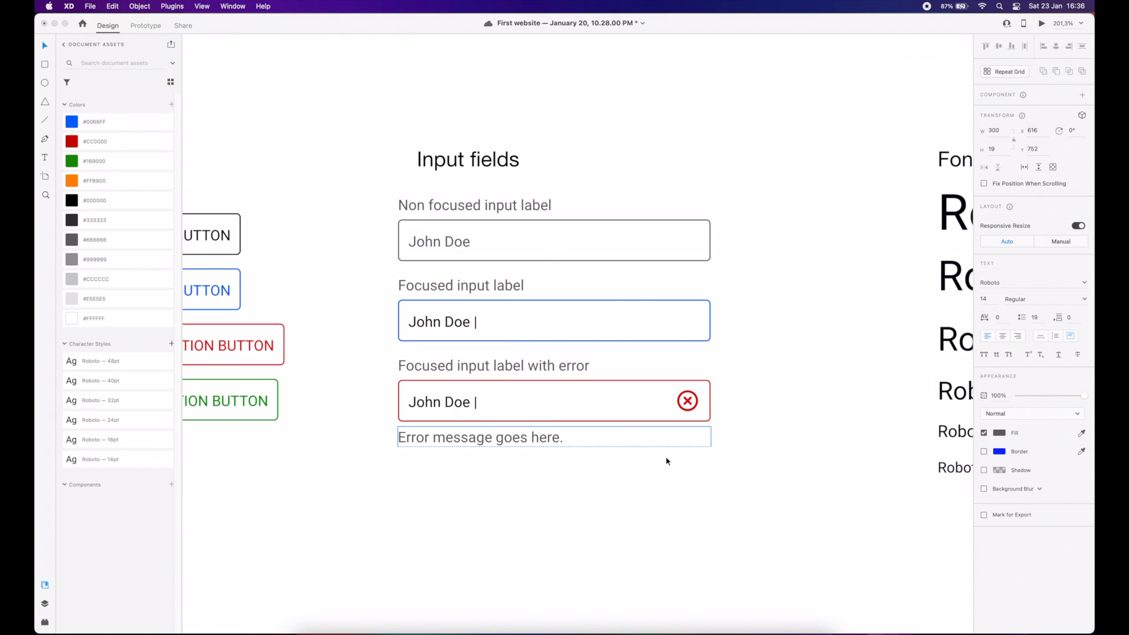
- Set the fill colour of the error message text to red #CC0000
key("super+a")
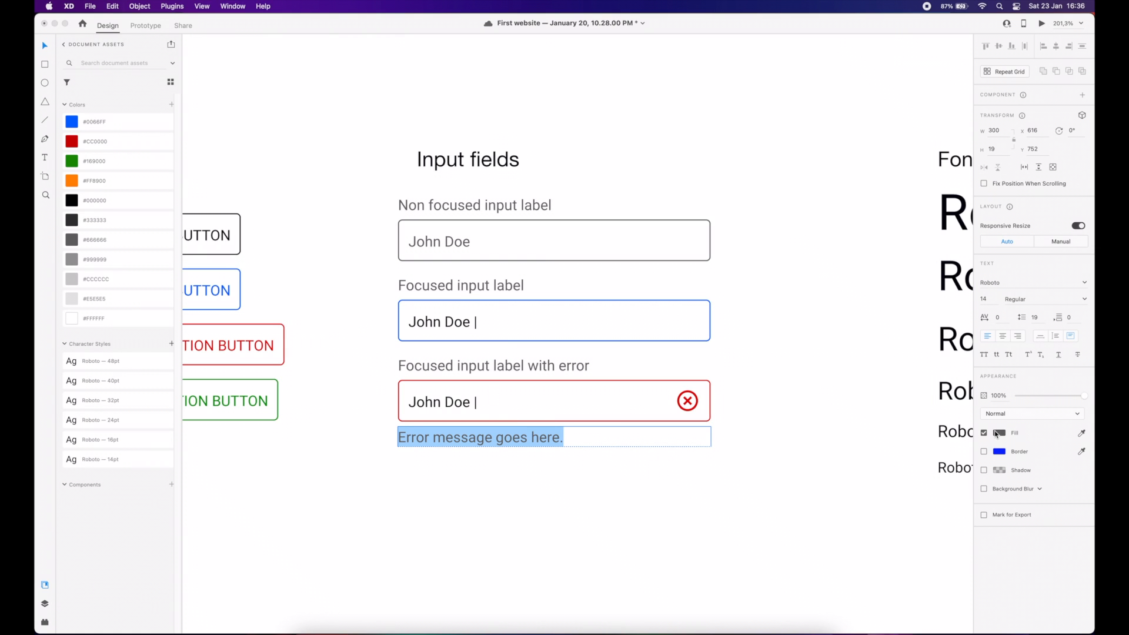
left_click(996, 432)
left_click(895, 487)
left_click(806, 478)
left_click(770, 452)
scroll(770, 455, "down", 5)
scroll(731, 466, "left", 2)
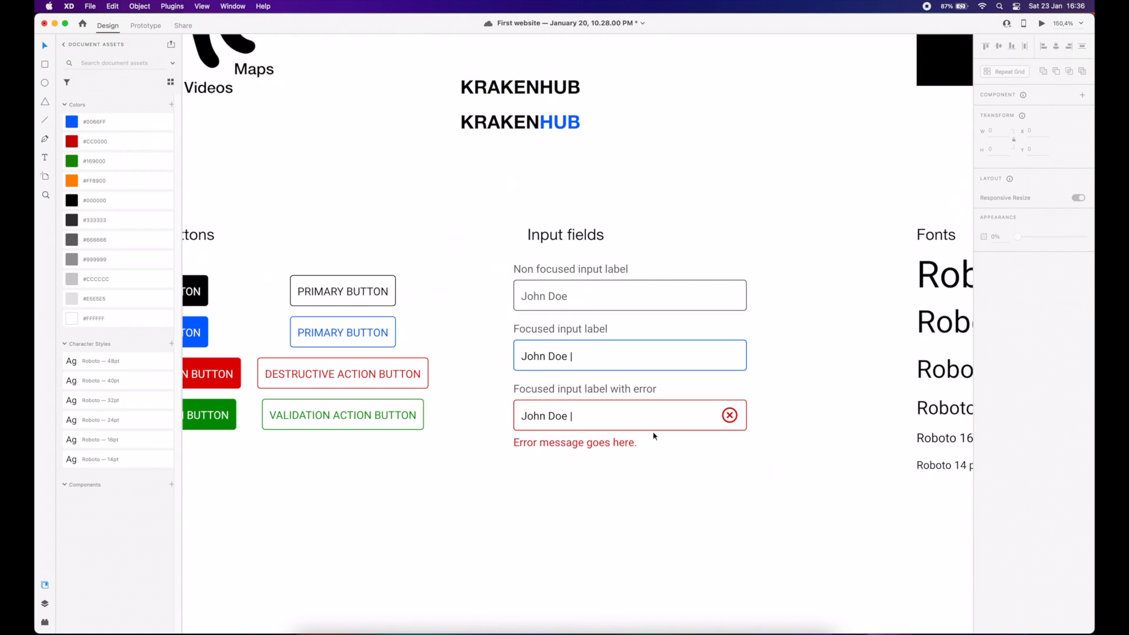
- Change the fill colour of all three input field labels to dark grey #333333
scroll(582, 414, "down", 2)
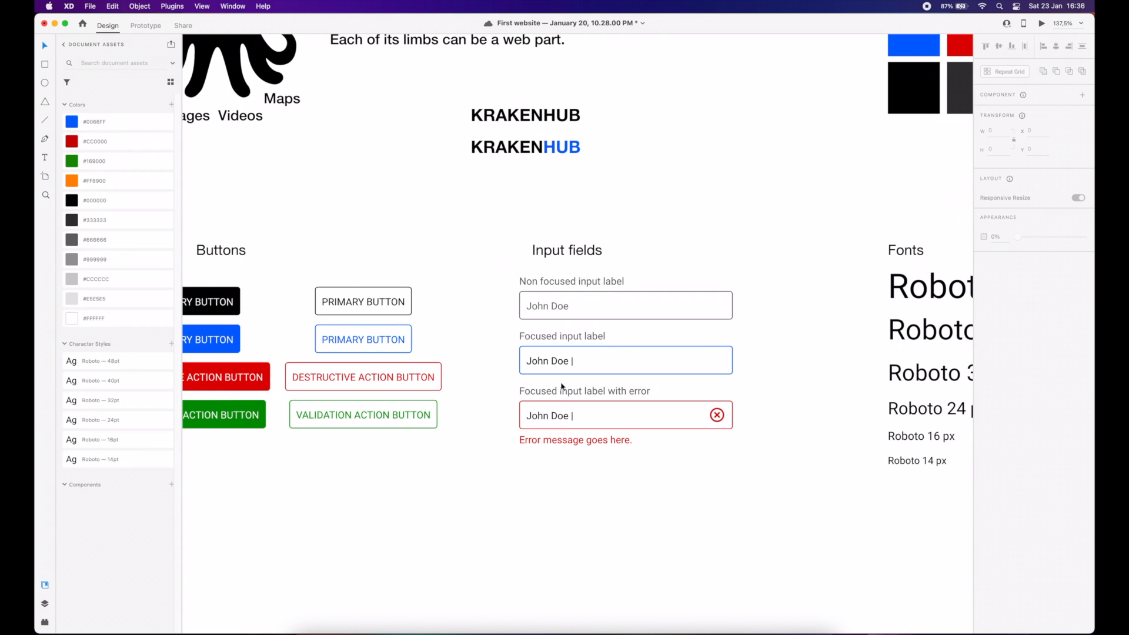
left_click(568, 283)
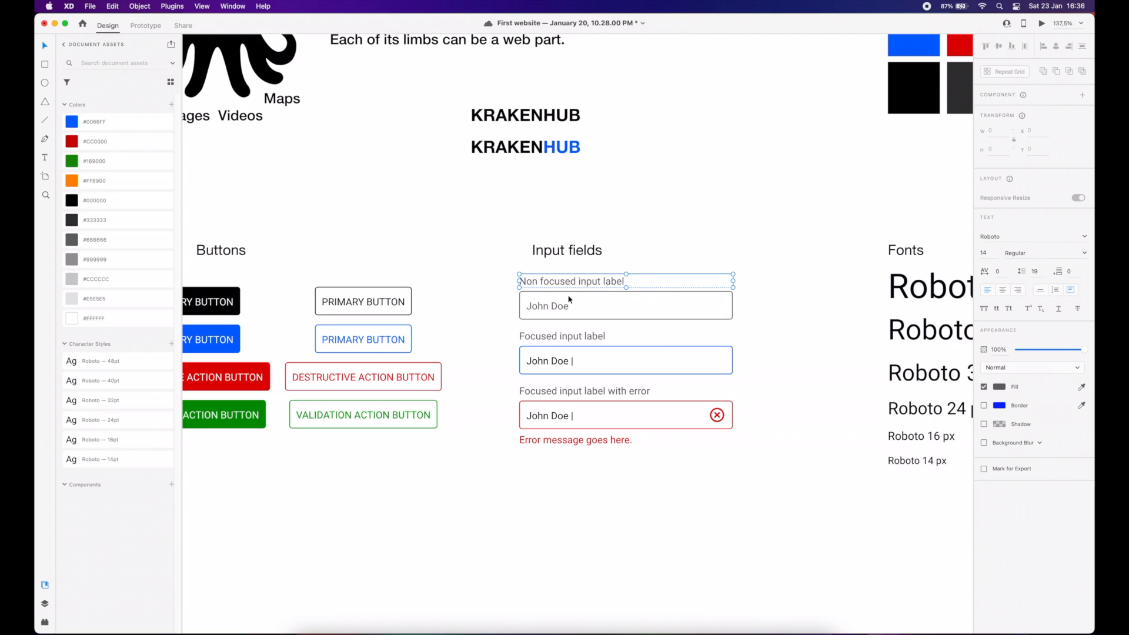
left_click(999, 433)
left_click(935, 487)
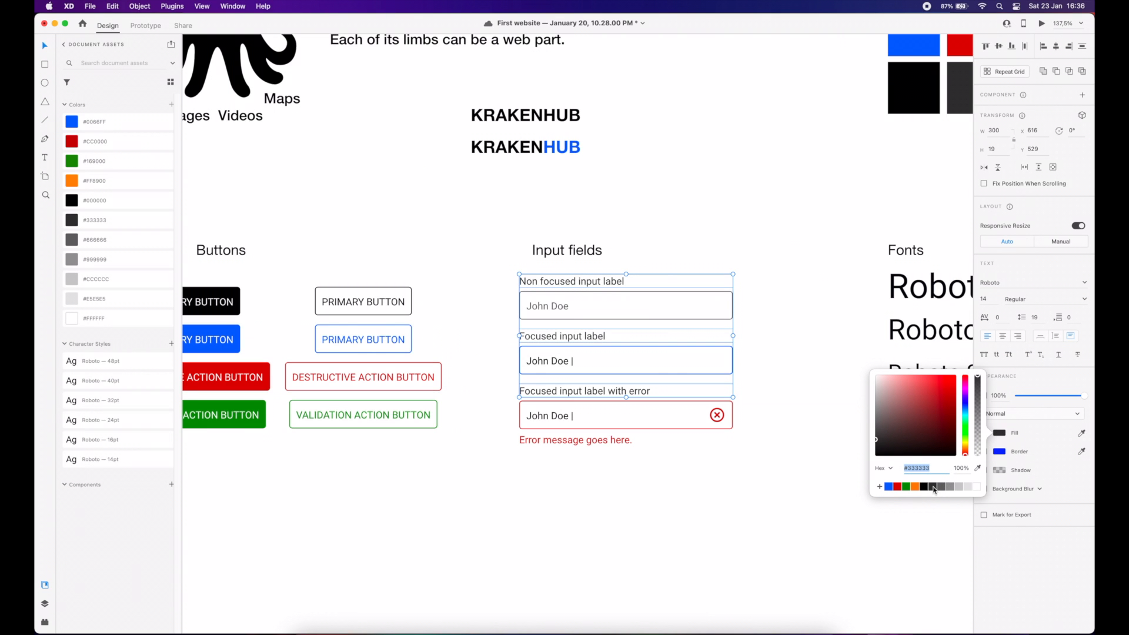
left_click(801, 390)
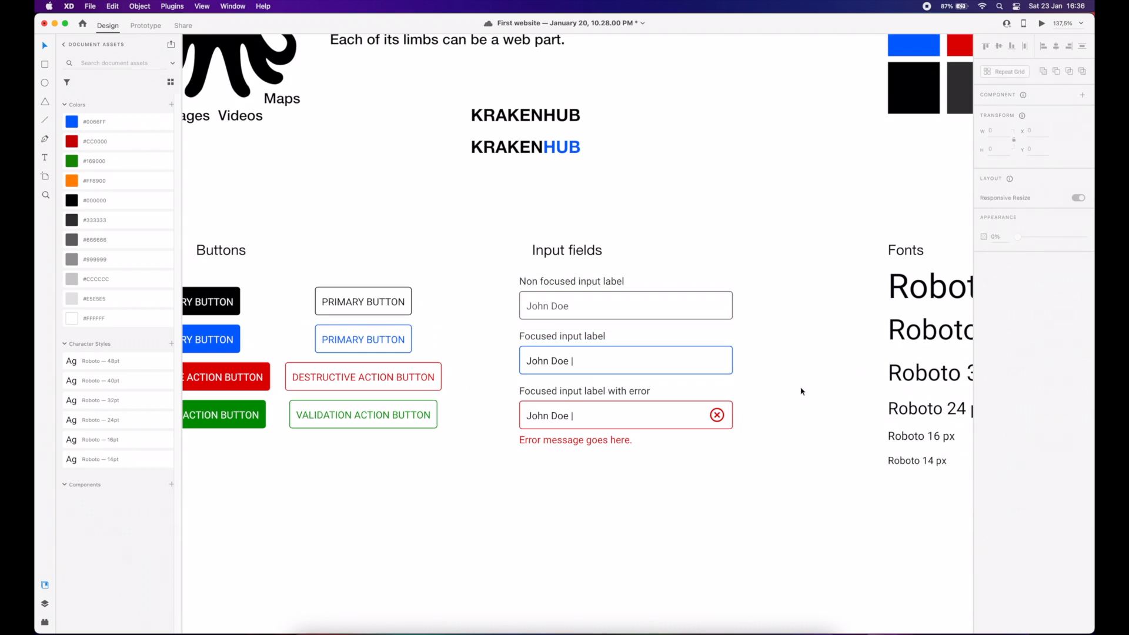
- Change the non-focused field's sample text and its outline to a darker grey
scroll(801, 391, "down", 1)
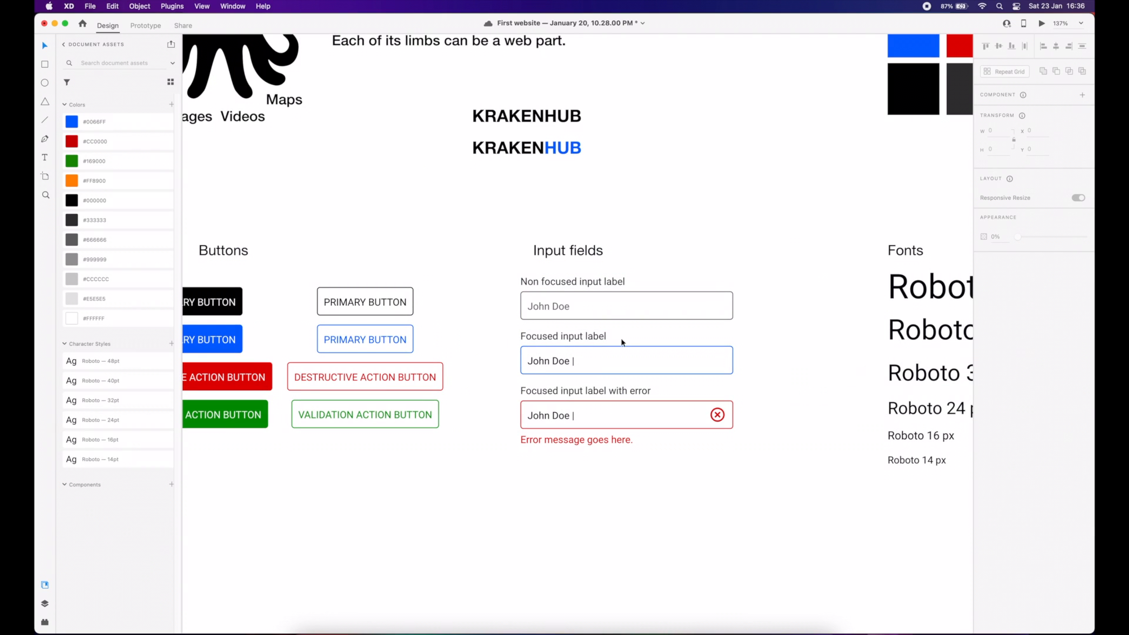
left_click(566, 305)
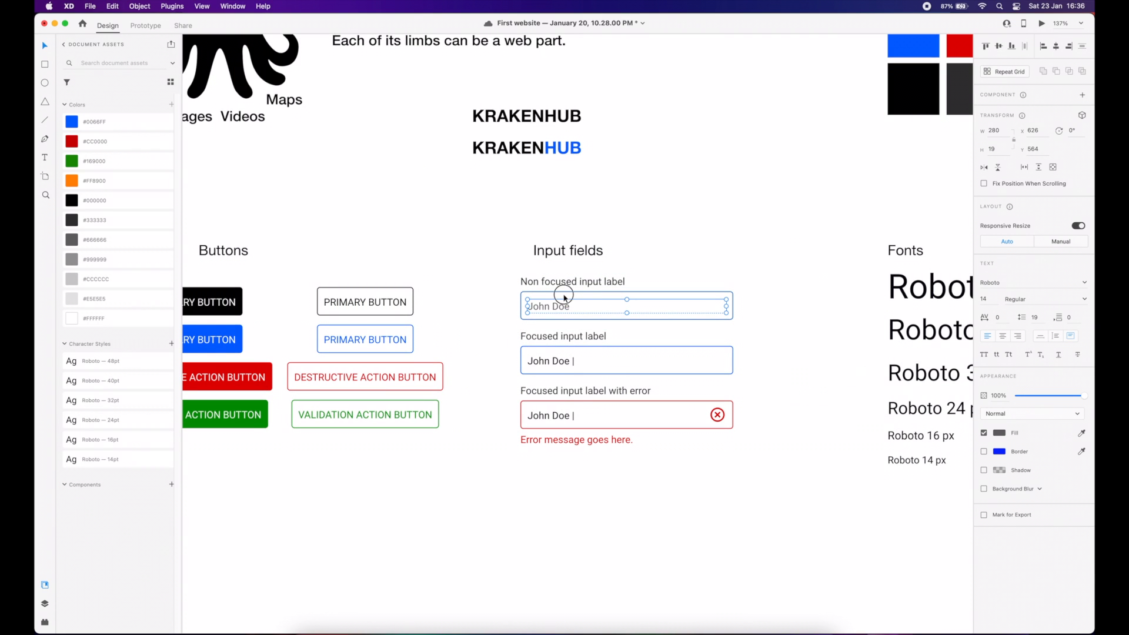
left_click(999, 433)
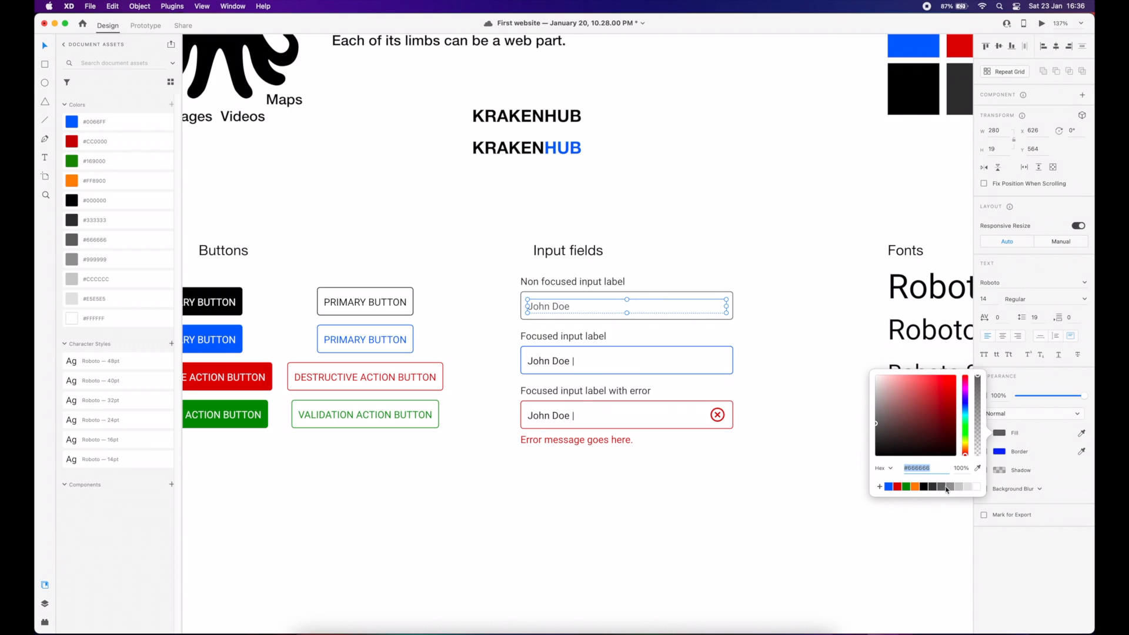
left_click(716, 303)
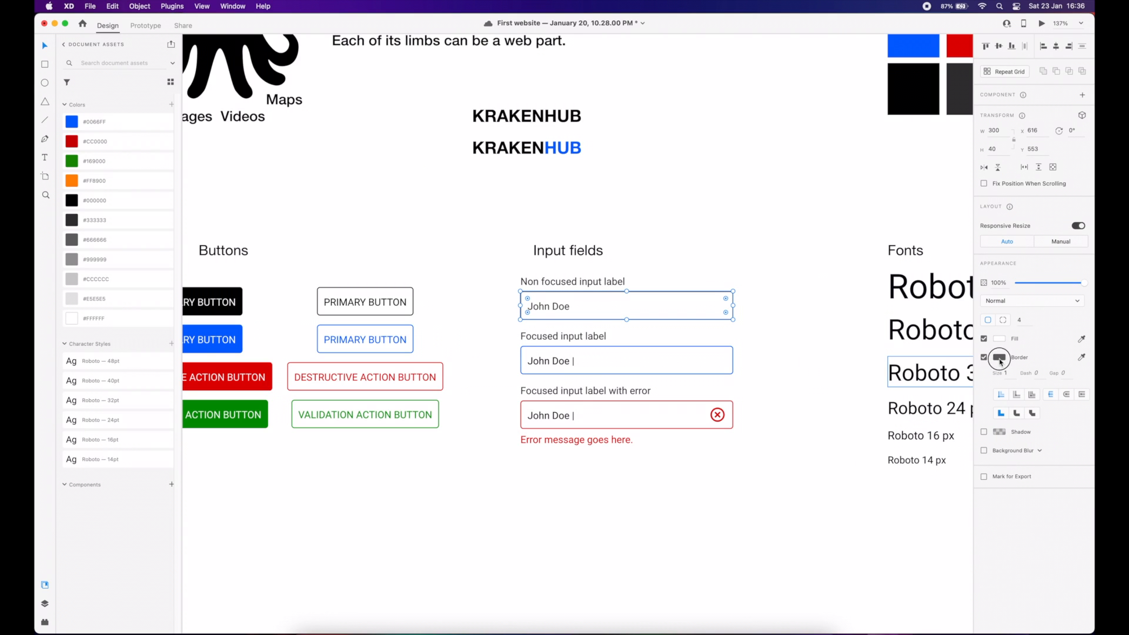
left_click(999, 357)
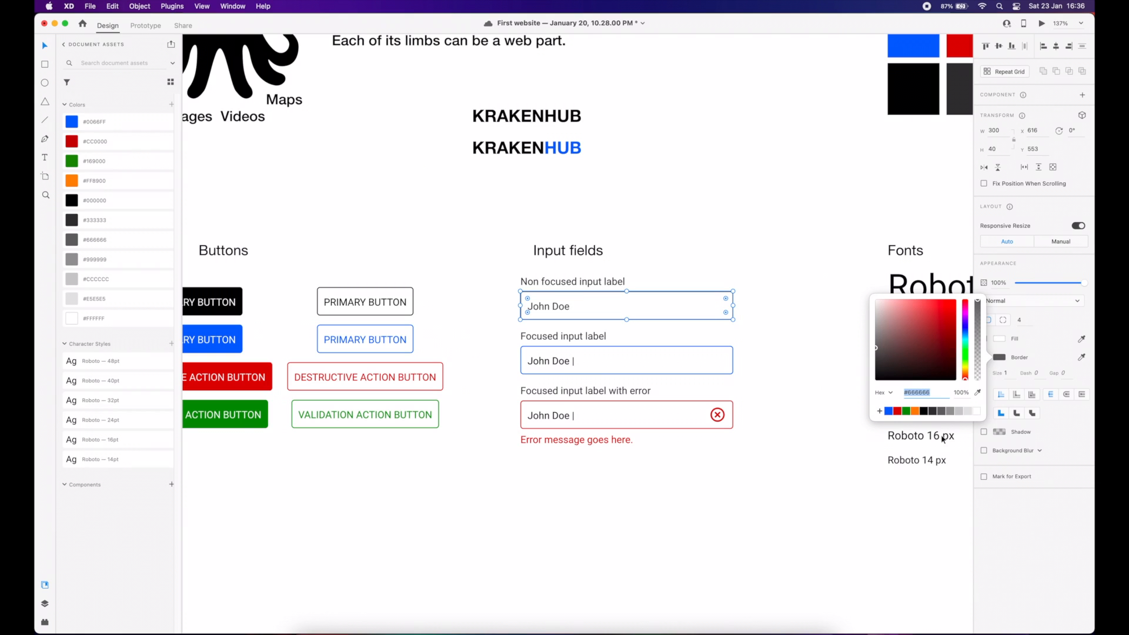
left_click(776, 340)
scroll(775, 338, "down", 2)
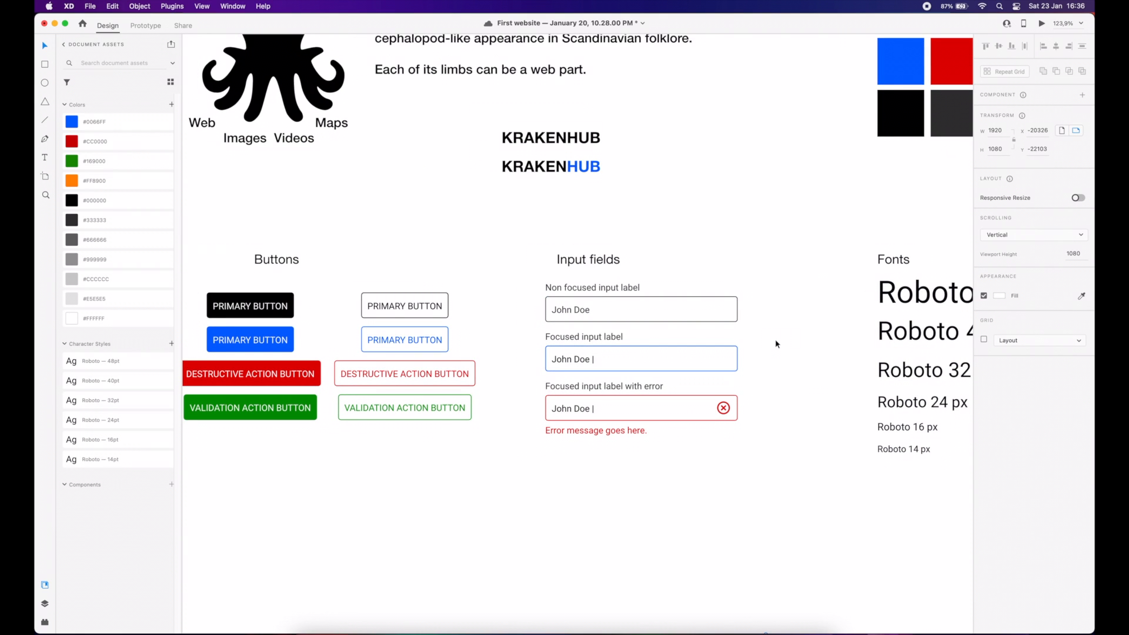
- Group each of the three input fields with its label and contents, including the error field's icon and message
left_click_drag(540, 278, 747, 325)
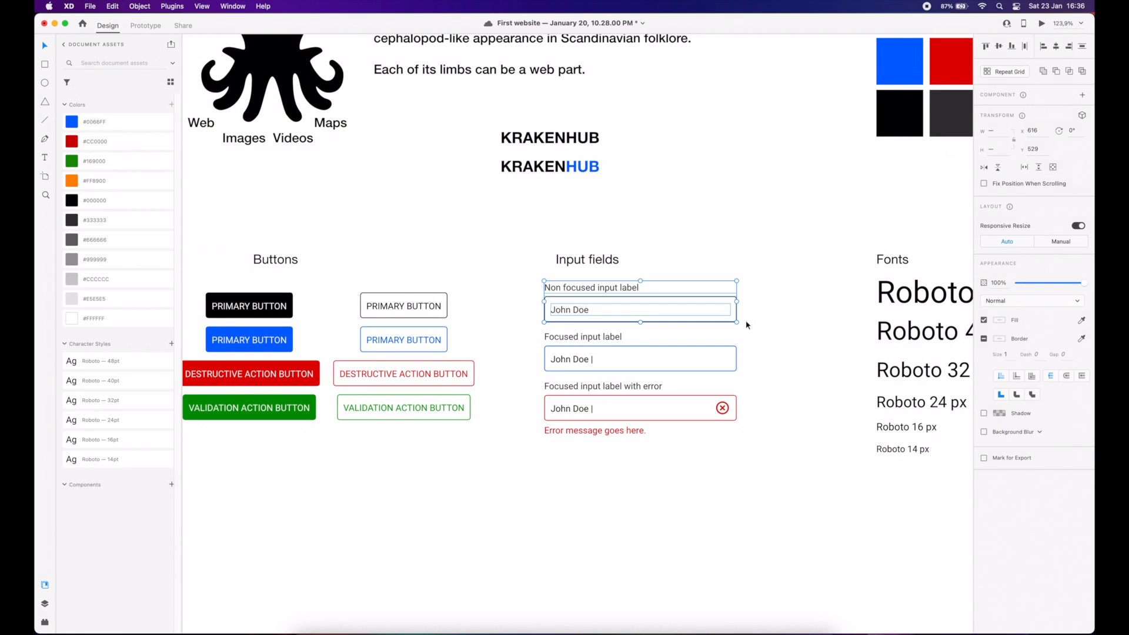
key("super+g")
left_click_drag(521, 331, 743, 436)
key("super+g")
key("super+g")
left_click(777, 435)
- Collapse the colour and character style lists in the document assets, leaving the component list expanded
scroll(778, 435, "right", 1)
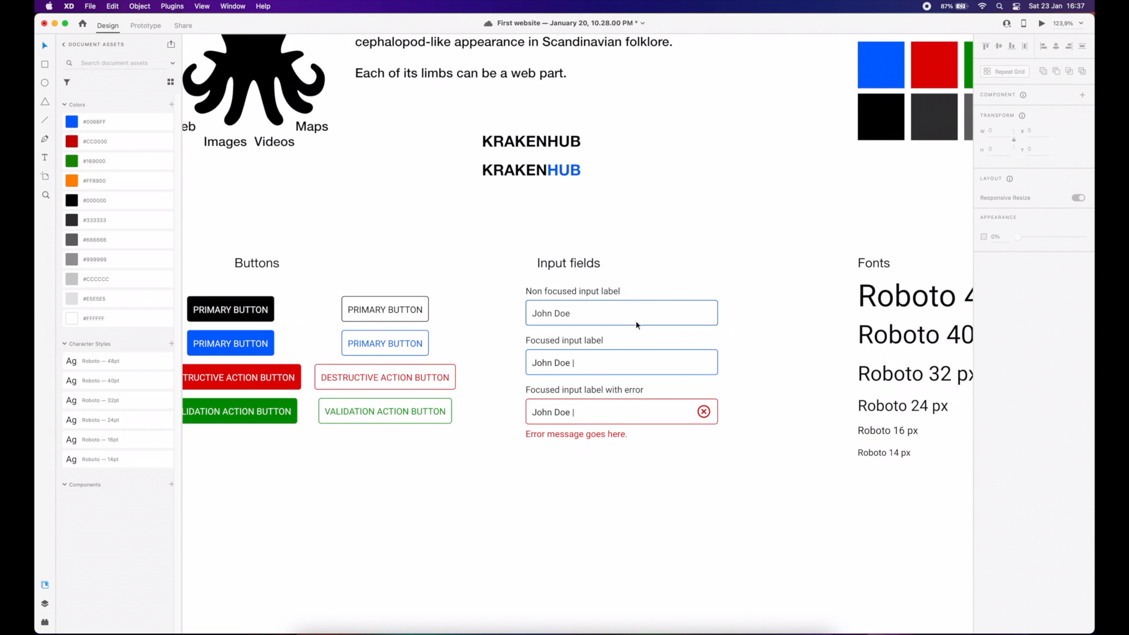
scroll(636, 324, "left", 3)
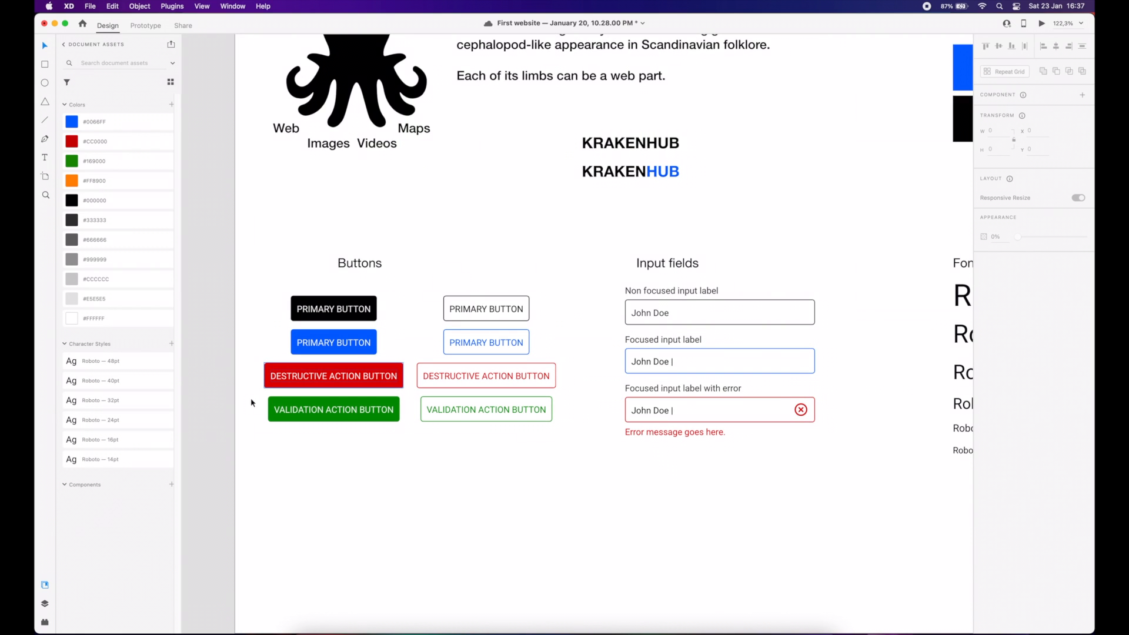
left_click(63, 344)
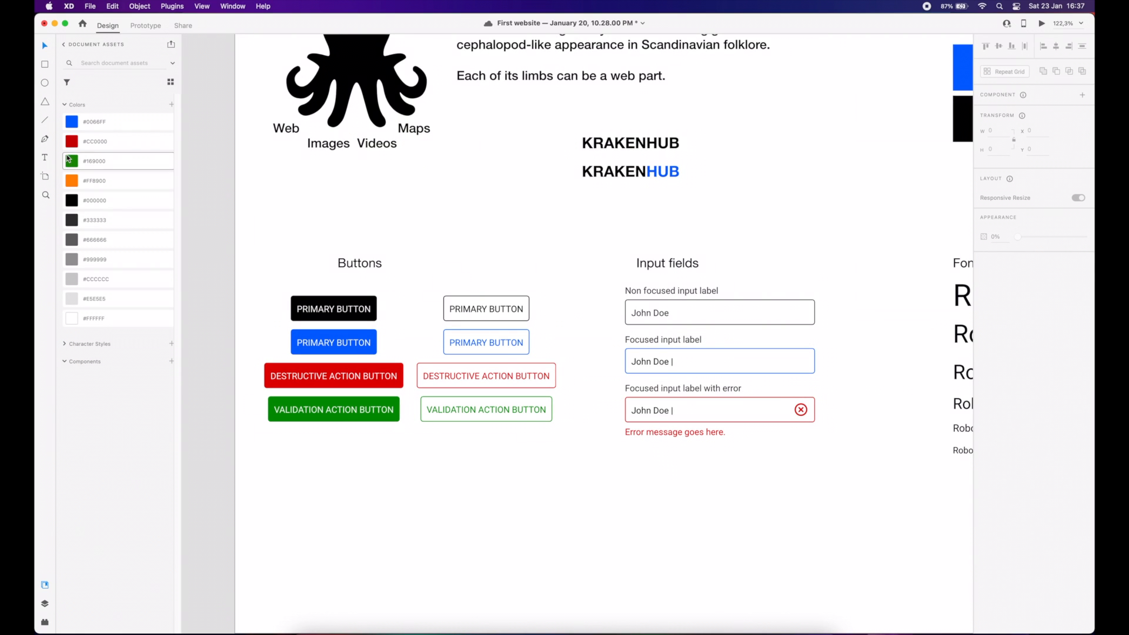
left_click(65, 106)
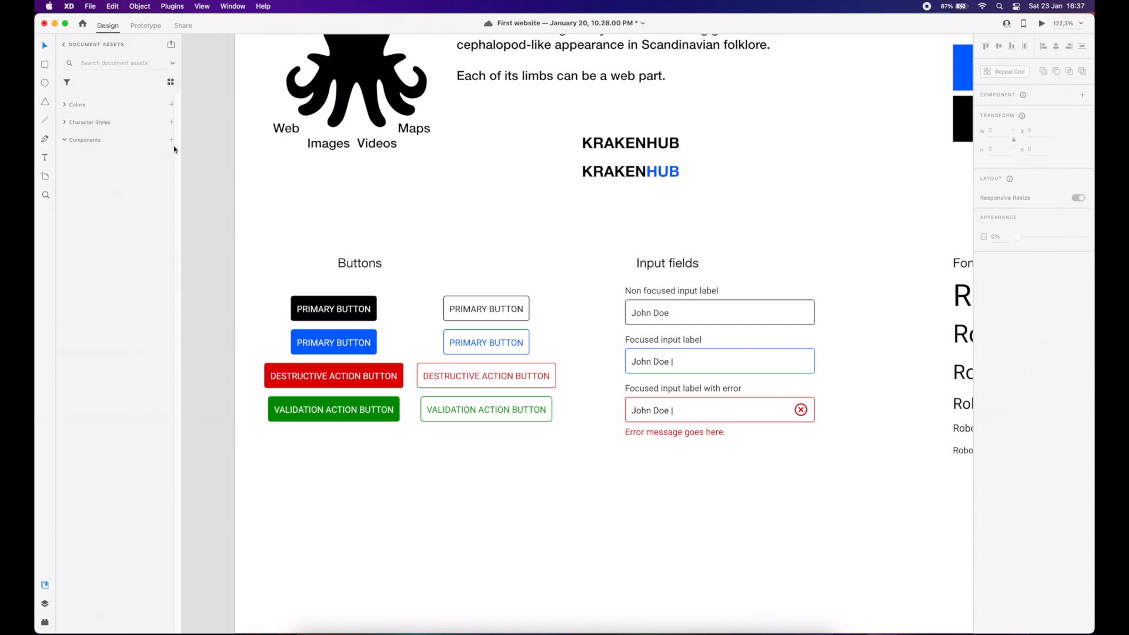
- Duplicate the black primary button into the empty area below the input fields and delete the copy
scroll(428, 221, "down", 2)
left_click_drag(496, 222, 427, 231)
scroll(453, 219, "down", 2)
scroll(427, 231, "left", 2)
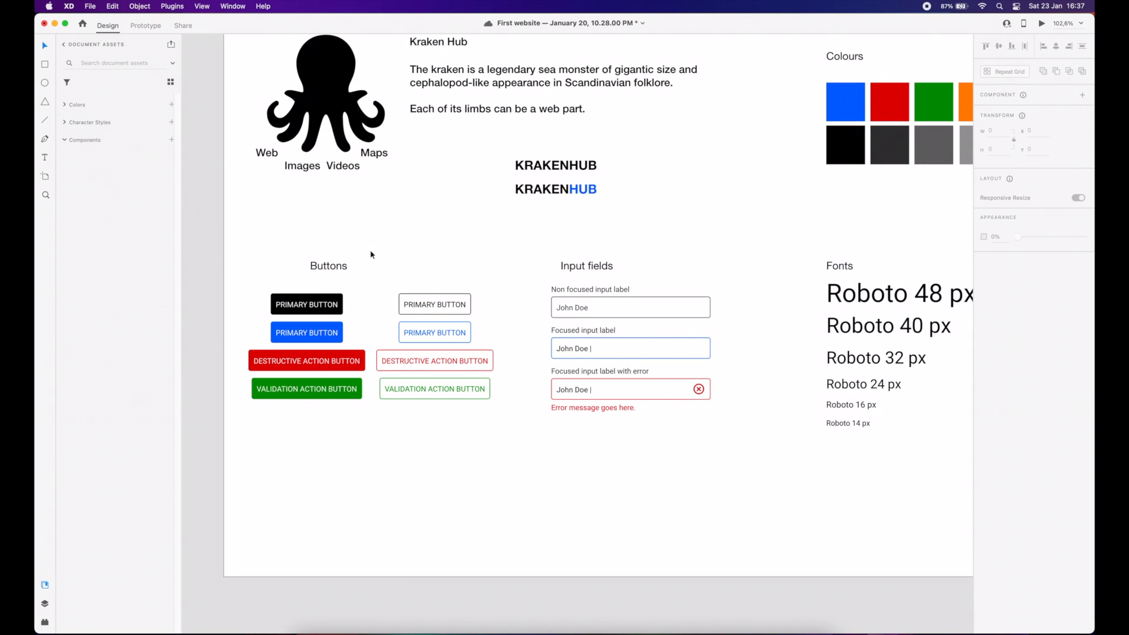
scroll(492, 309, "down", 1)
scroll(492, 309, "down", 3)
left_click_drag(335, 306, 543, 472)
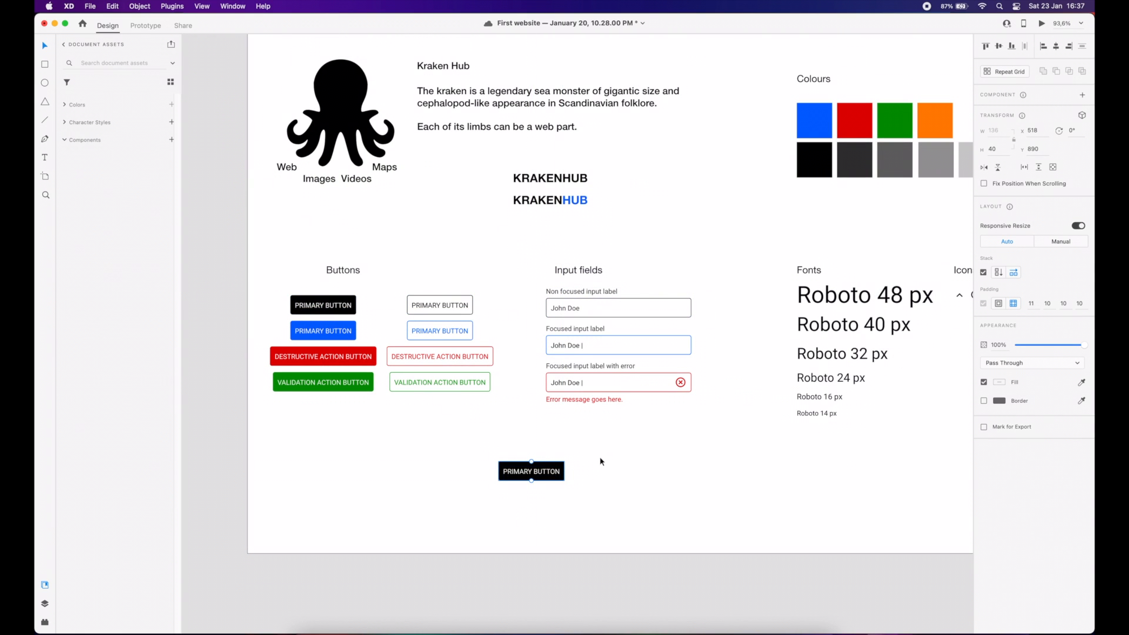
key("Delete")
- Turn each of the four filled buttons, black, blue, red and green, into its own component
left_click(386, 305)
left_click(352, 308)
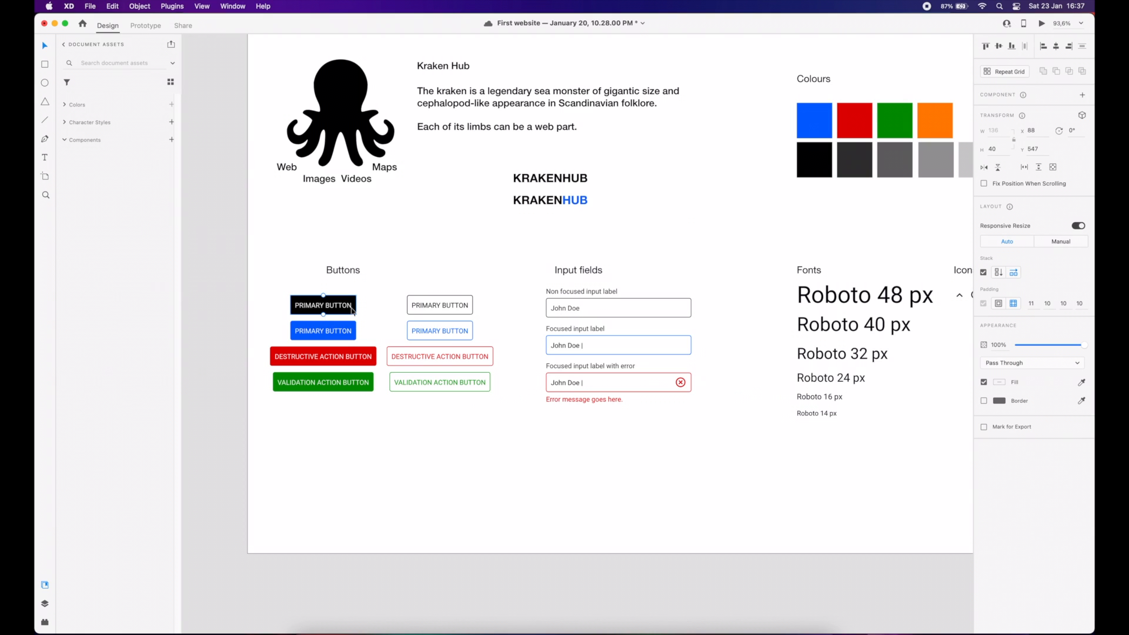
right_click(310, 302)
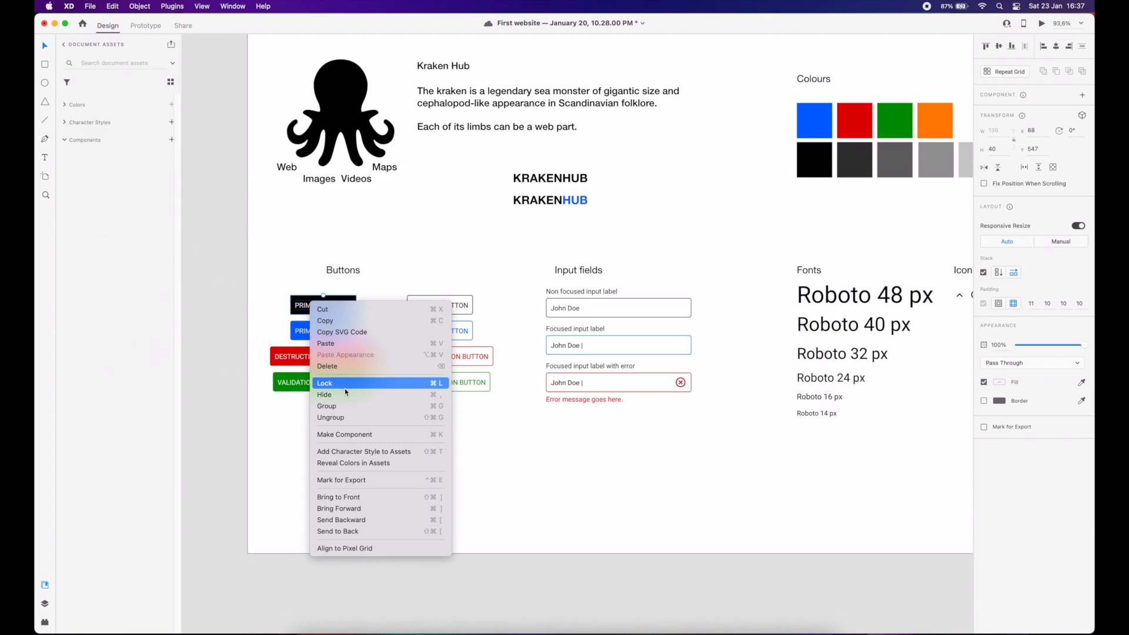
left_click(348, 434)
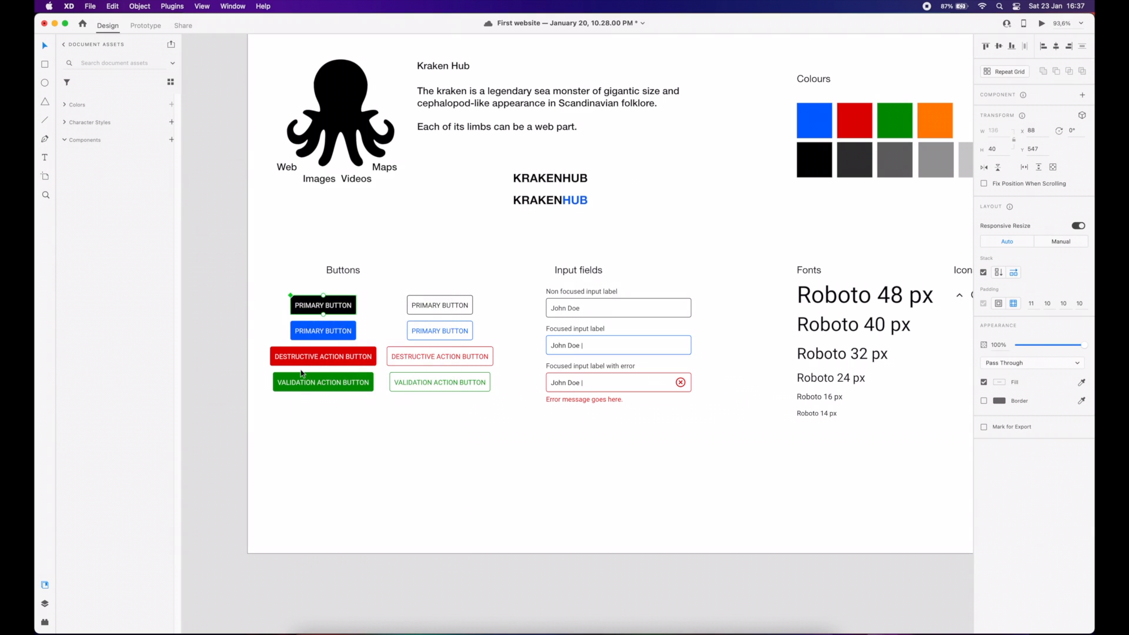
left_click(296, 323)
right_click(294, 322)
left_click(329, 459)
right_click(316, 353)
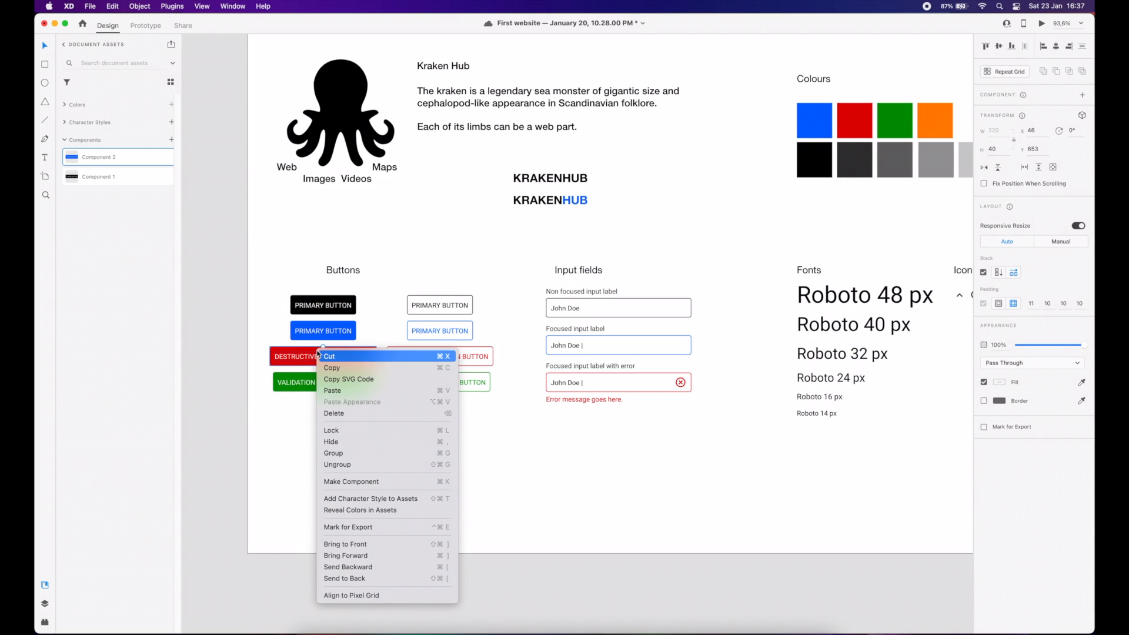
left_click(360, 479)
right_click(326, 378)
left_click(380, 510)
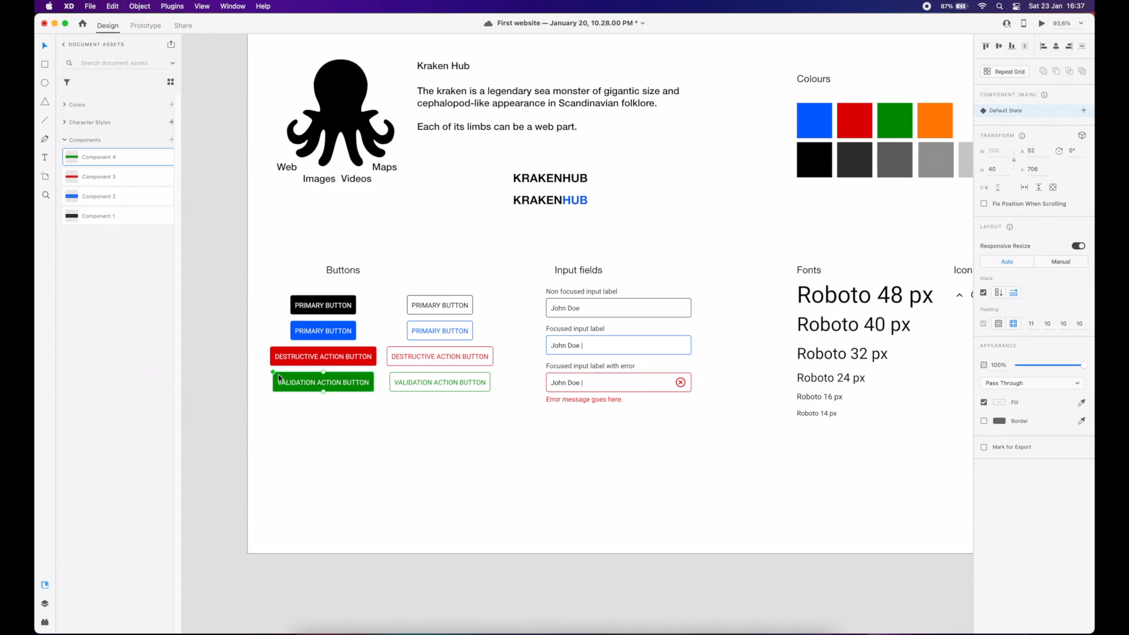
- Place two instances of the blue primary button component side by side in the empty area below the buttons
left_click_drag(308, 330, 420, 451)
key("alt")
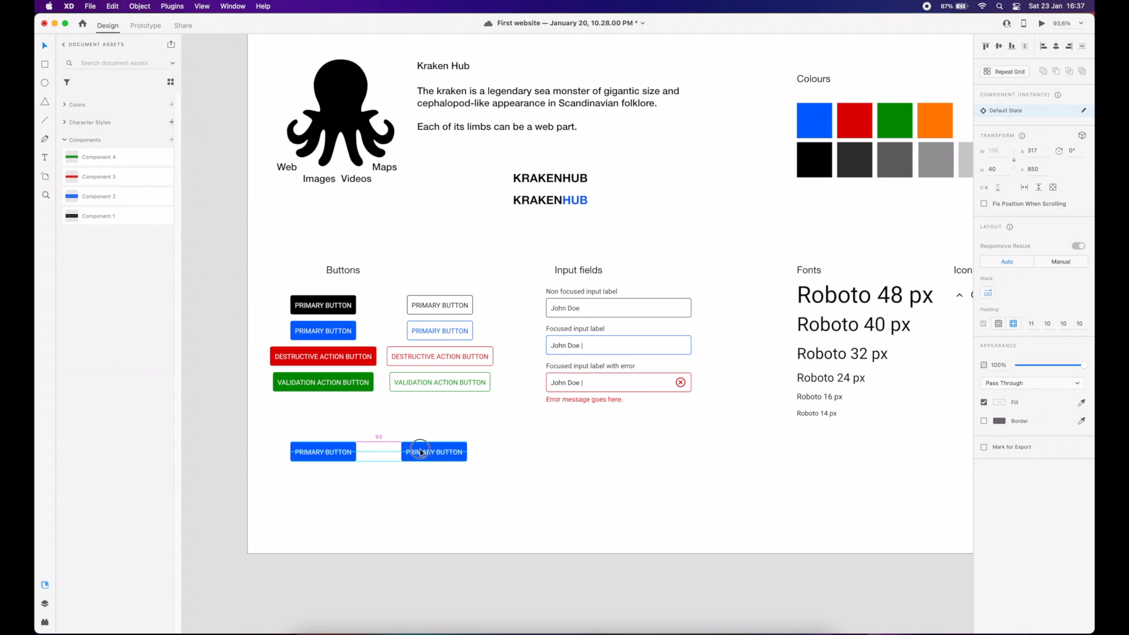
left_click_drag(420, 452, 411, 452)
- Change the label of the second blue button instance to BUTTON 1
double_click(411, 453)
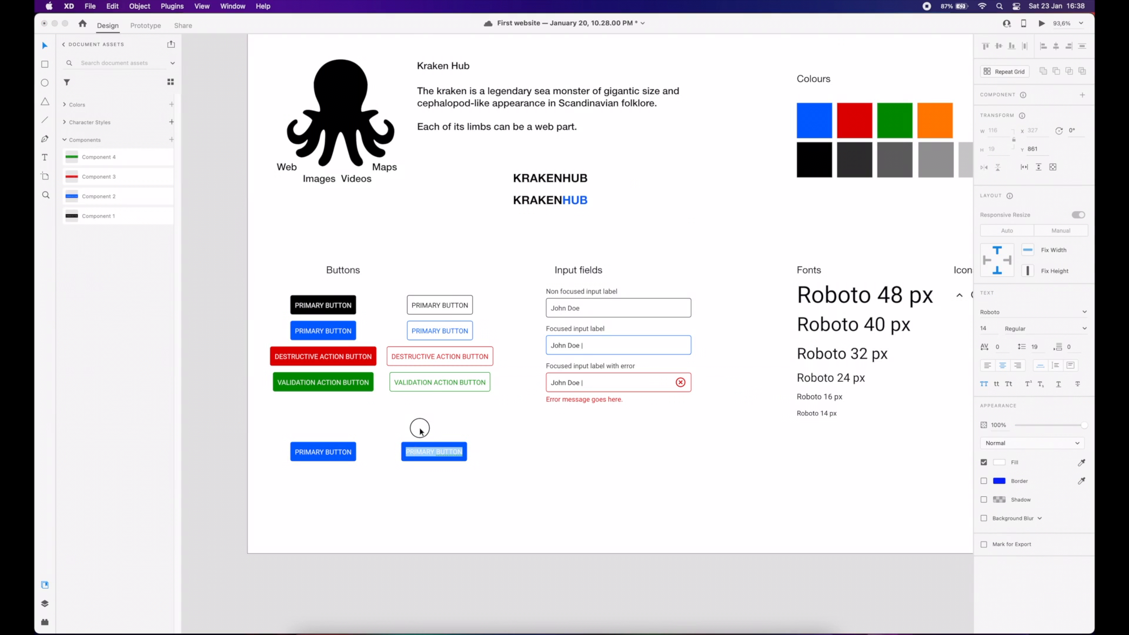
key("Escape")
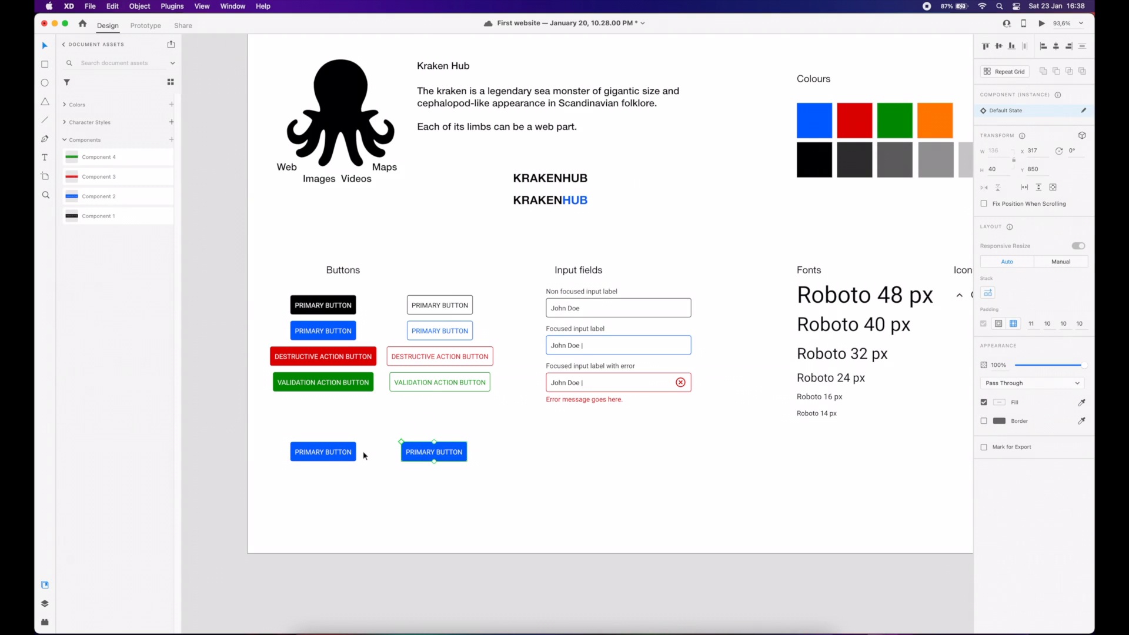
double_click(422, 450)
double_click(426, 458)
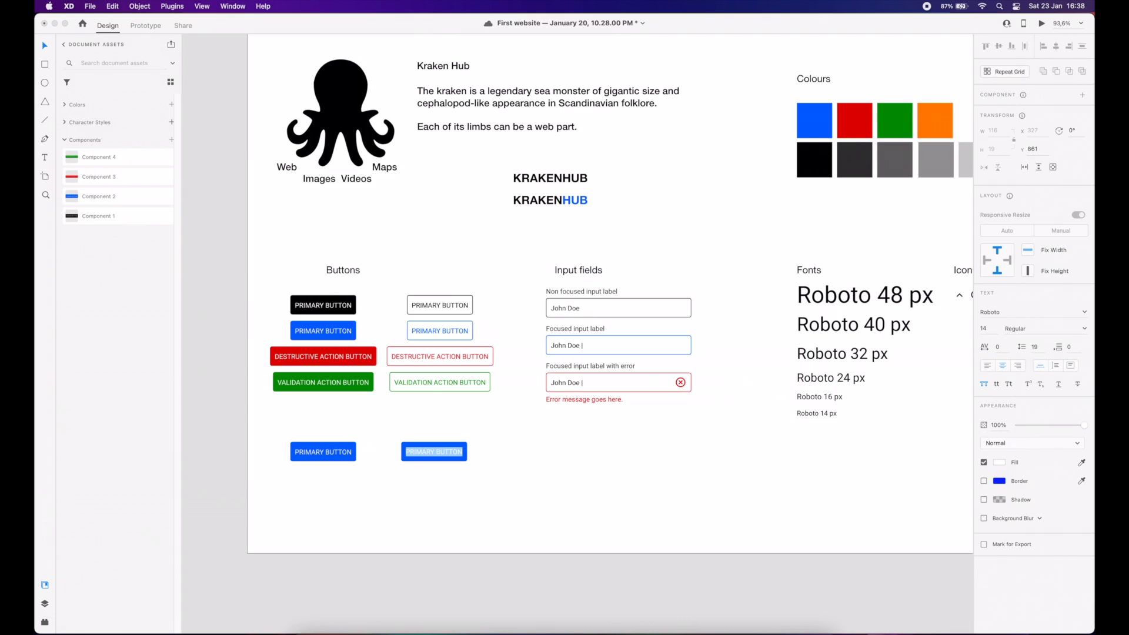
type("BUTTON 1")
key("Escape")
scroll(451, 489, "right", 1)
key("Escape")
key("Escape")
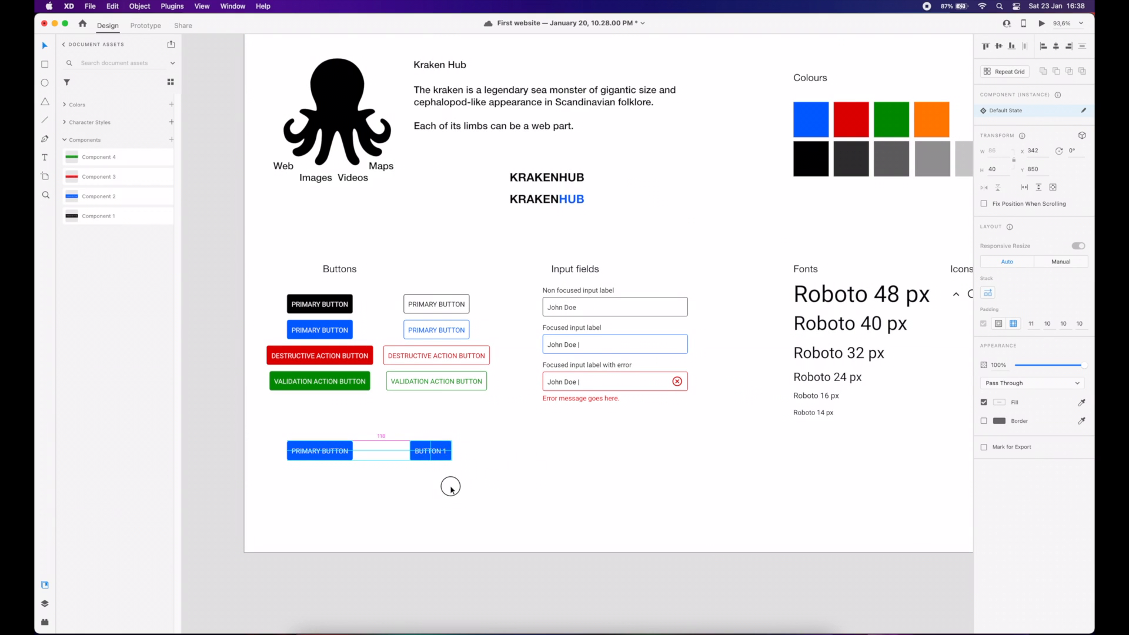
- Duplicate the BUTTON 1 instance directly below it and change the copy's label to BUTTON 2 WHICH IS WIDE
left_click_drag(431, 454, 430, 480)
double_click(431, 481)
double_click(430, 480)
type("BUTTON 2")
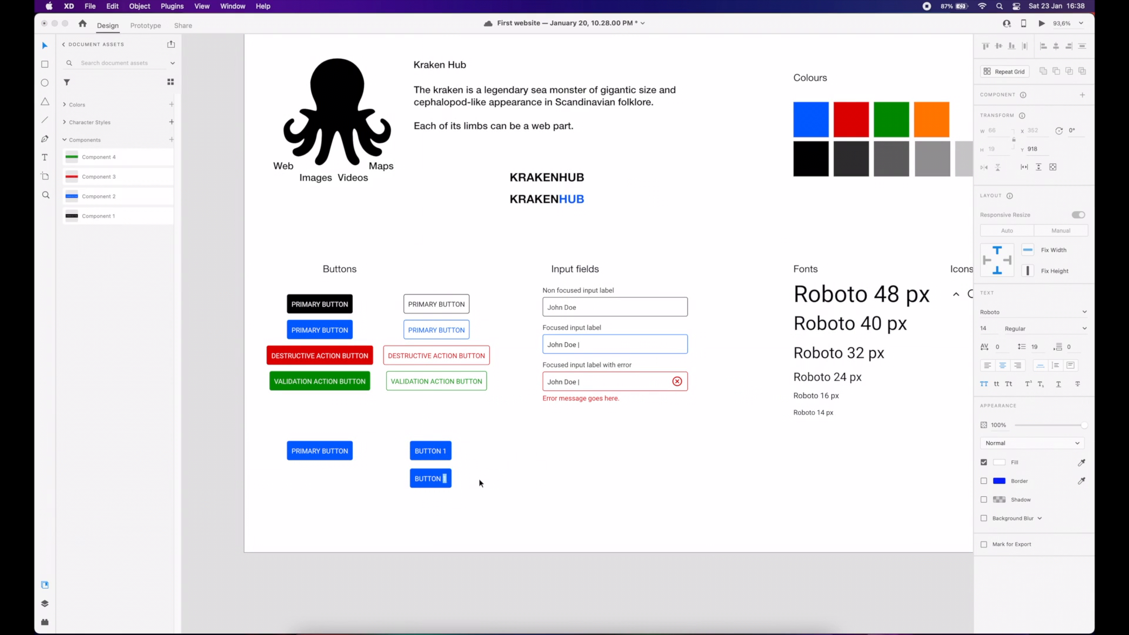
type(" WHICH IS LARGE")
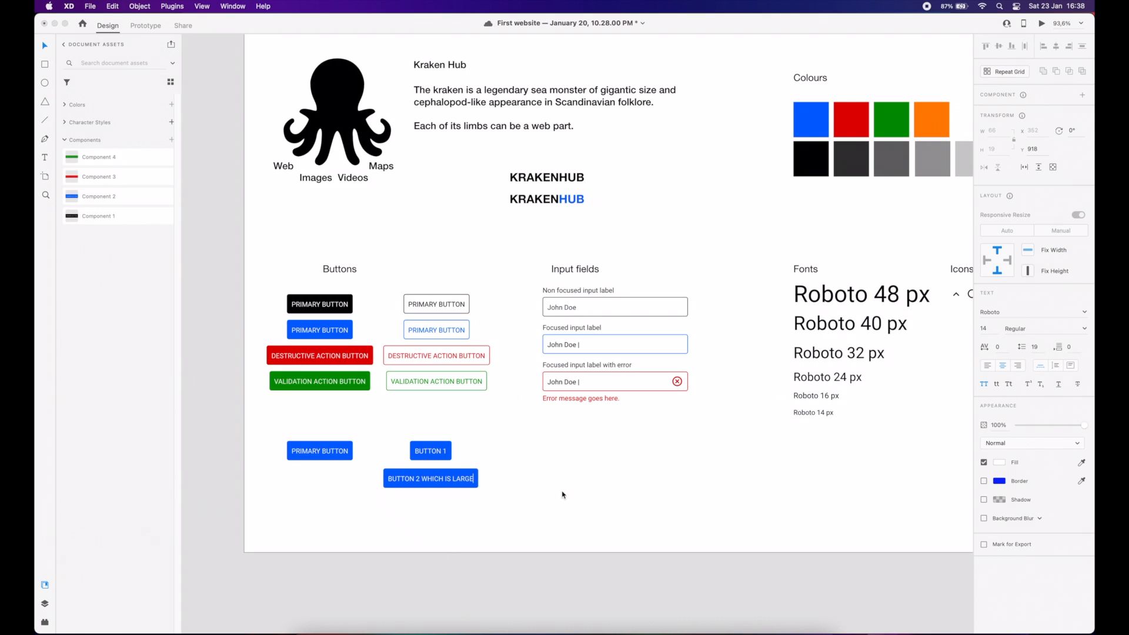
key("BackSpace")
key("BackSpace")
key("BackSpace")
key("BackSpace")
key("BackSpace")
type("WIDE")
left_click(561, 487)
left_click(468, 458)
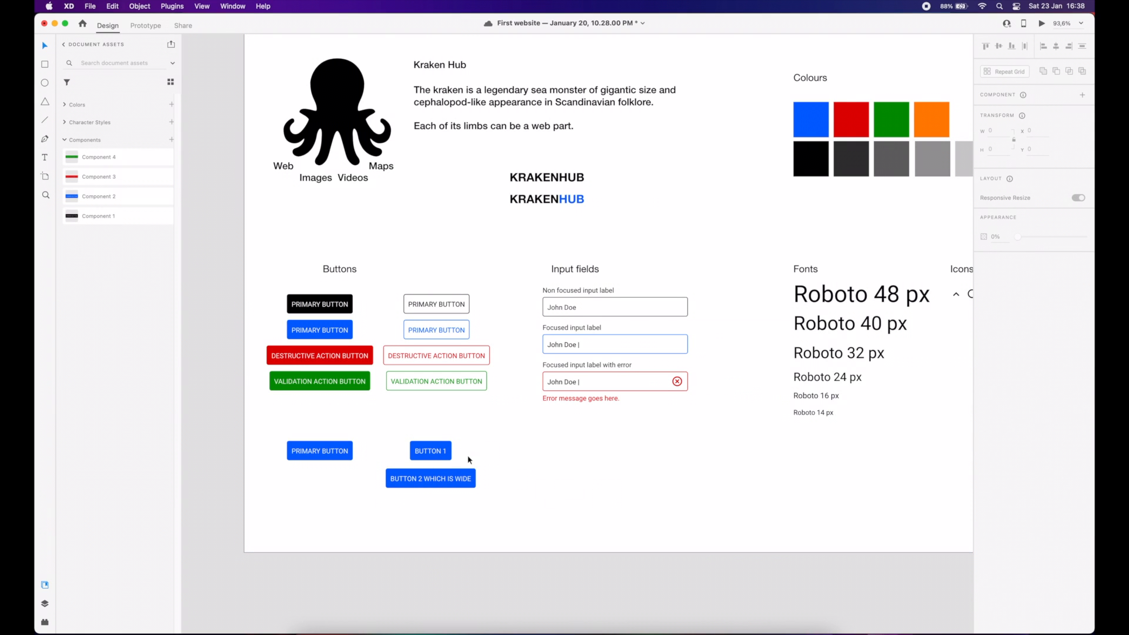
- Set the corner radius of the BUTTON 1 instance's background to 20
scroll(385, 458, "up", 3)
left_click_drag(381, 451, 414, 448)
left_click(476, 444)
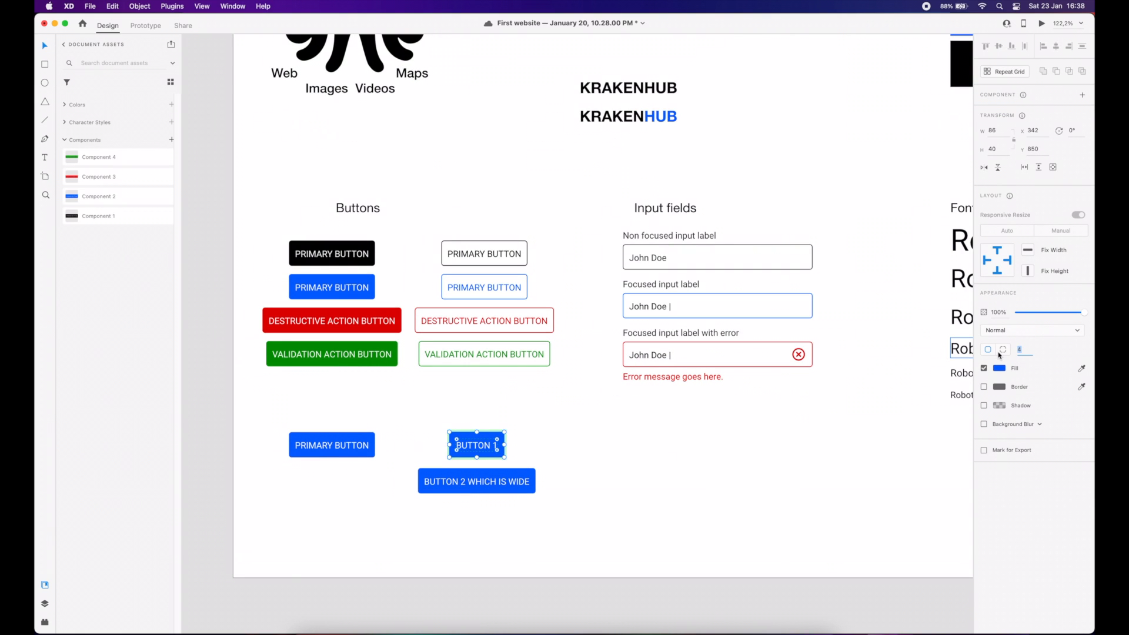
type("20")
left_click(772, 480)
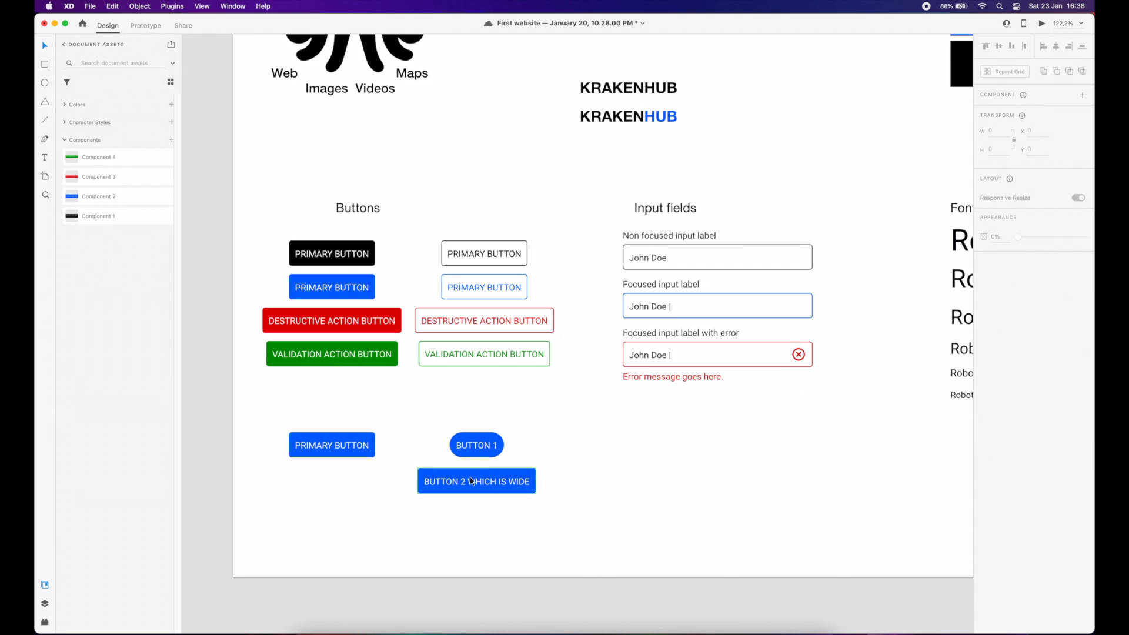
- Change the background fill of the main blue primary button component to magenta
scroll(470, 481, "up", 2)
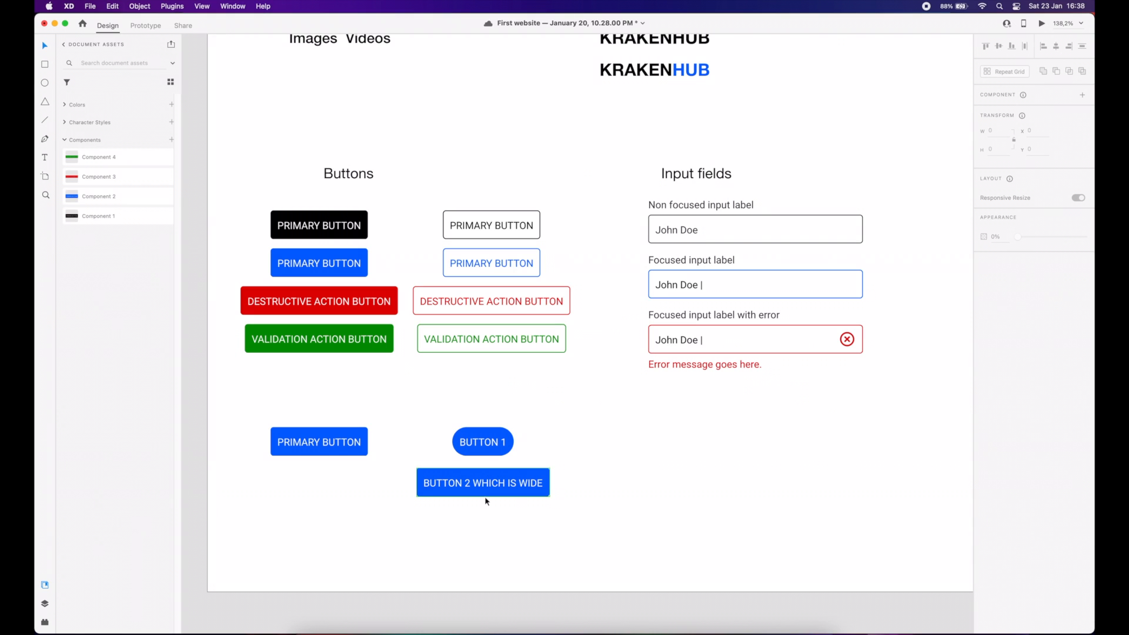
left_click(362, 433)
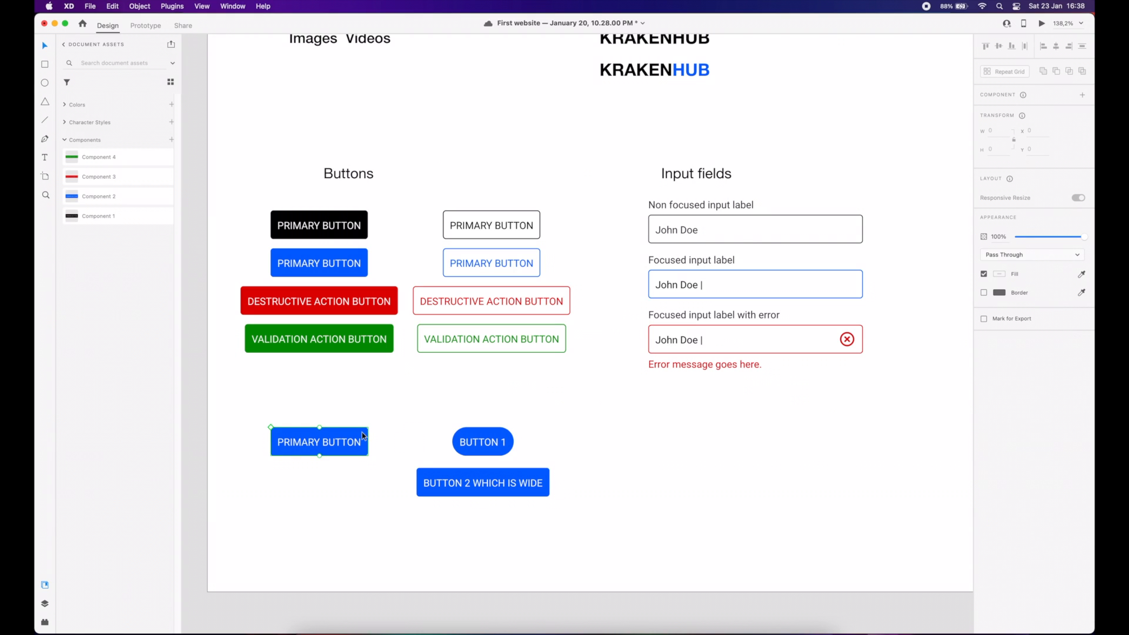
left_click(290, 254)
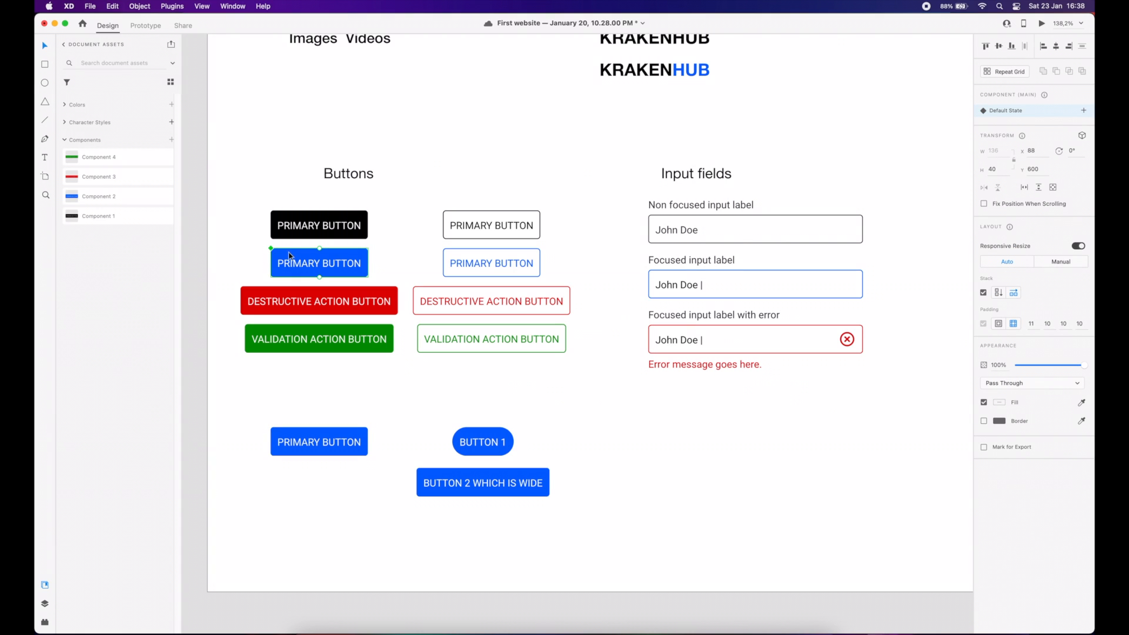
double_click(296, 255)
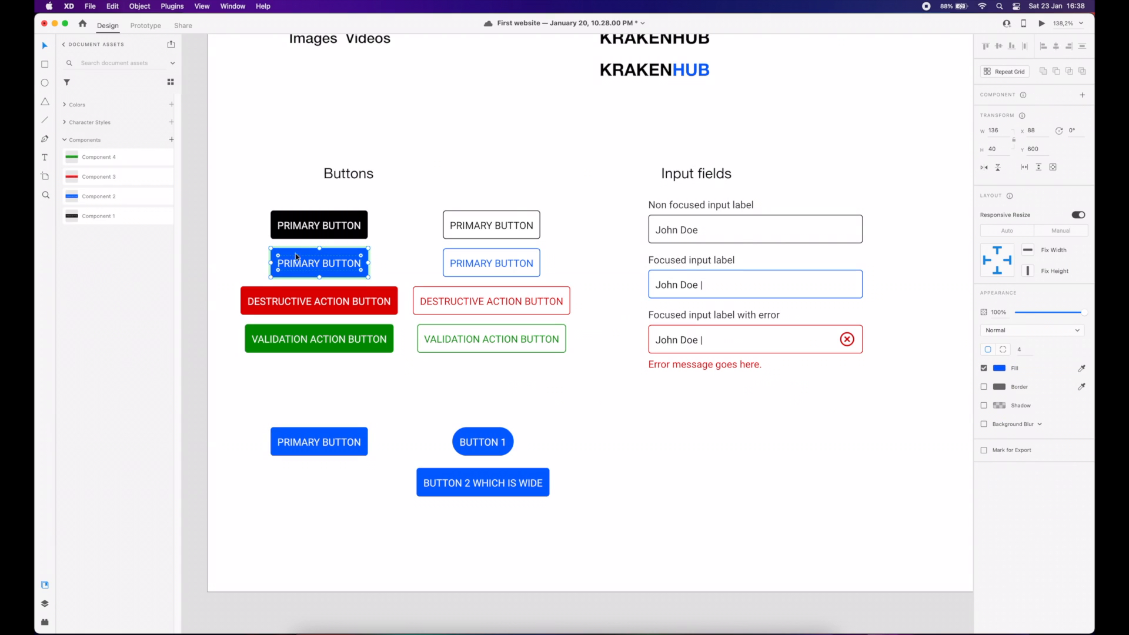
left_click(1002, 368)
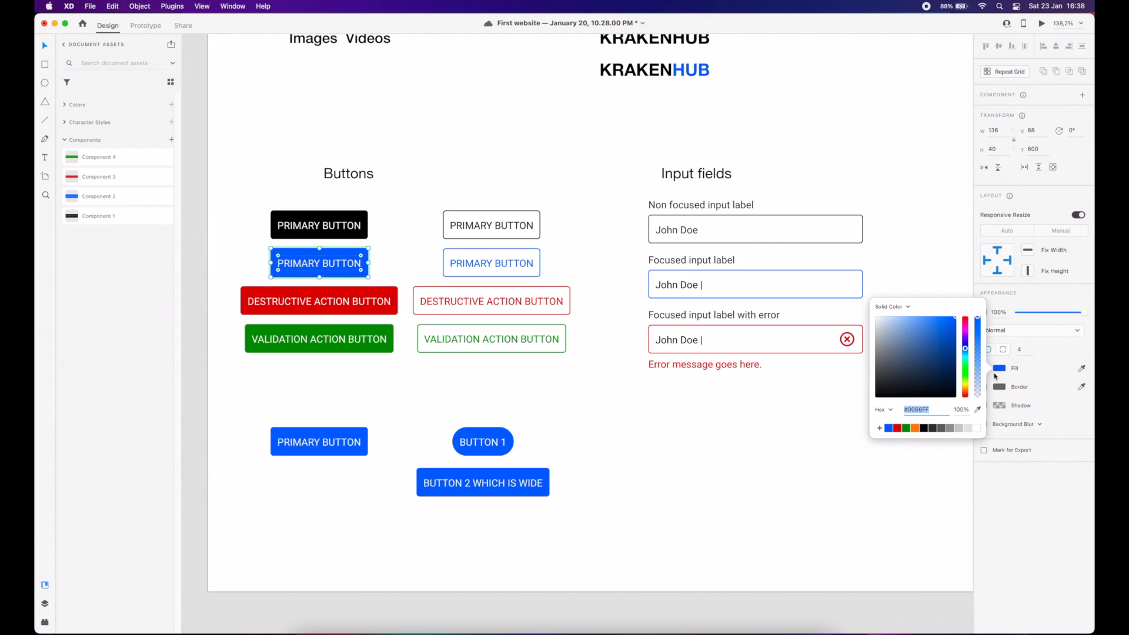
left_click(965, 334)
left_click(745, 446)
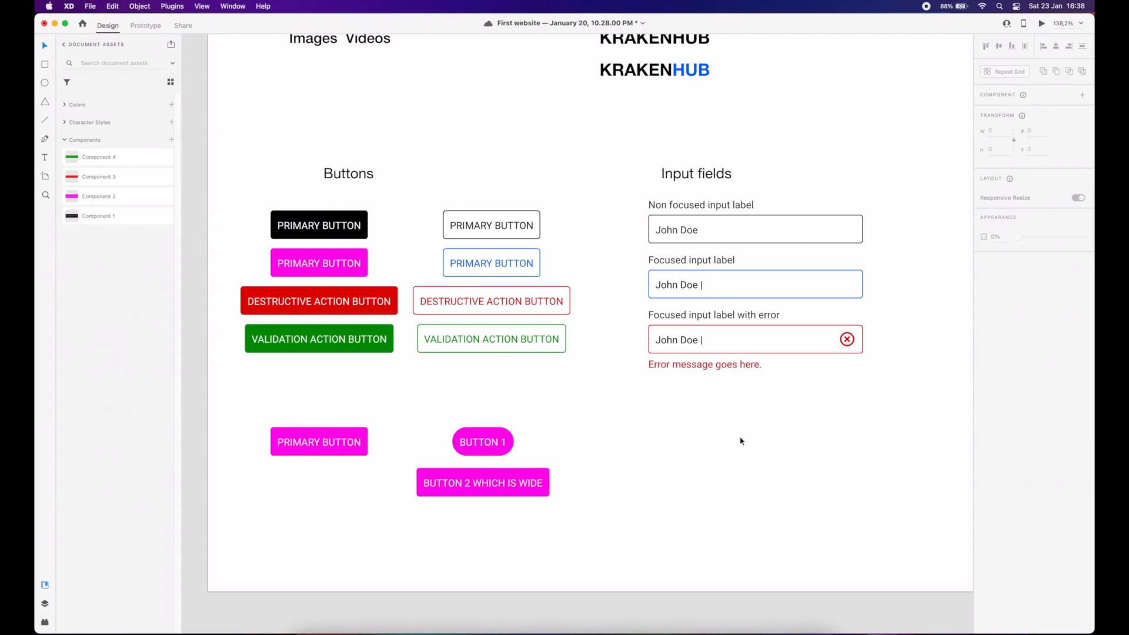
- Undo the magenta fill change and delete the three test button instances below the button set
left_click(322, 254)
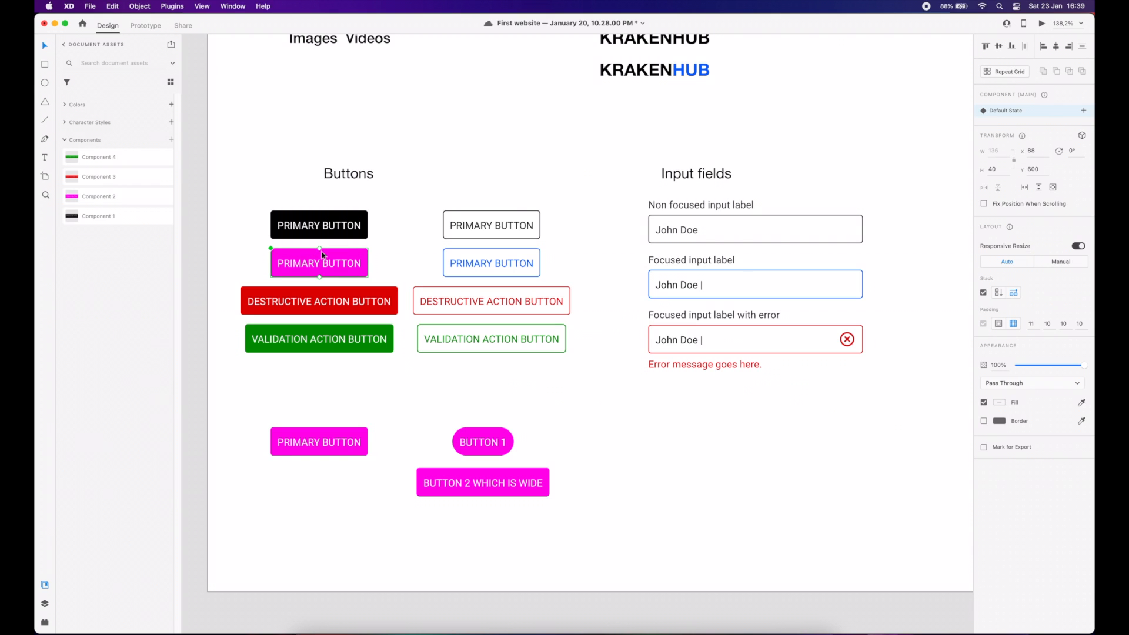
key("super+z")
left_click(388, 266)
left_click_drag(267, 382, 584, 559)
key("Delete")
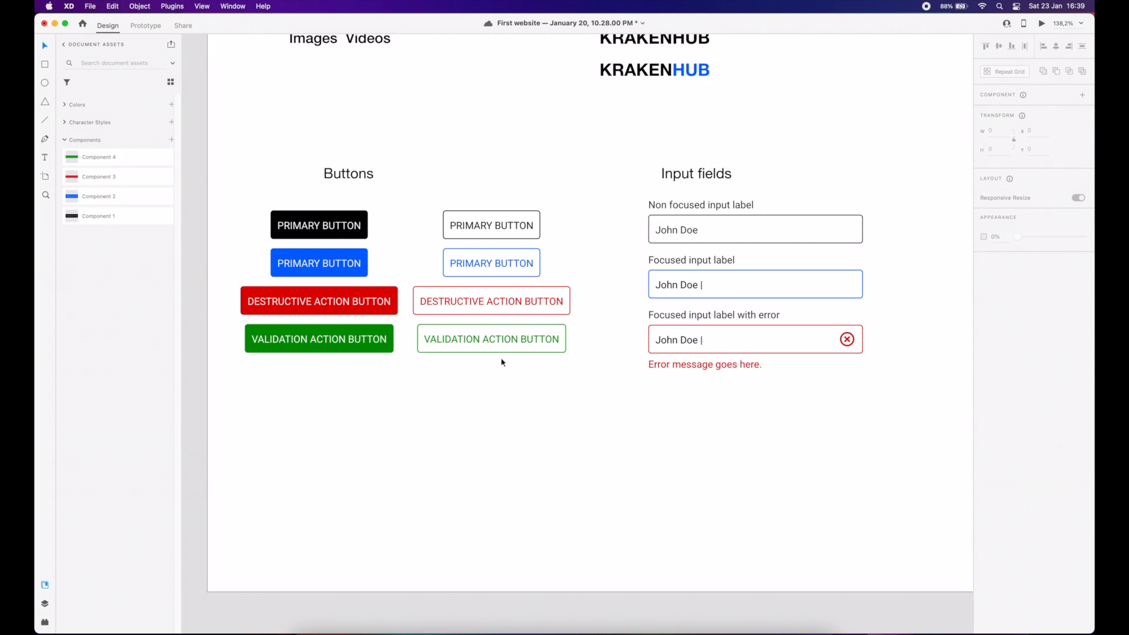
- Try to turn the four outlined buttons into components all at once and undo it
left_click_drag(444, 192, 512, 345)
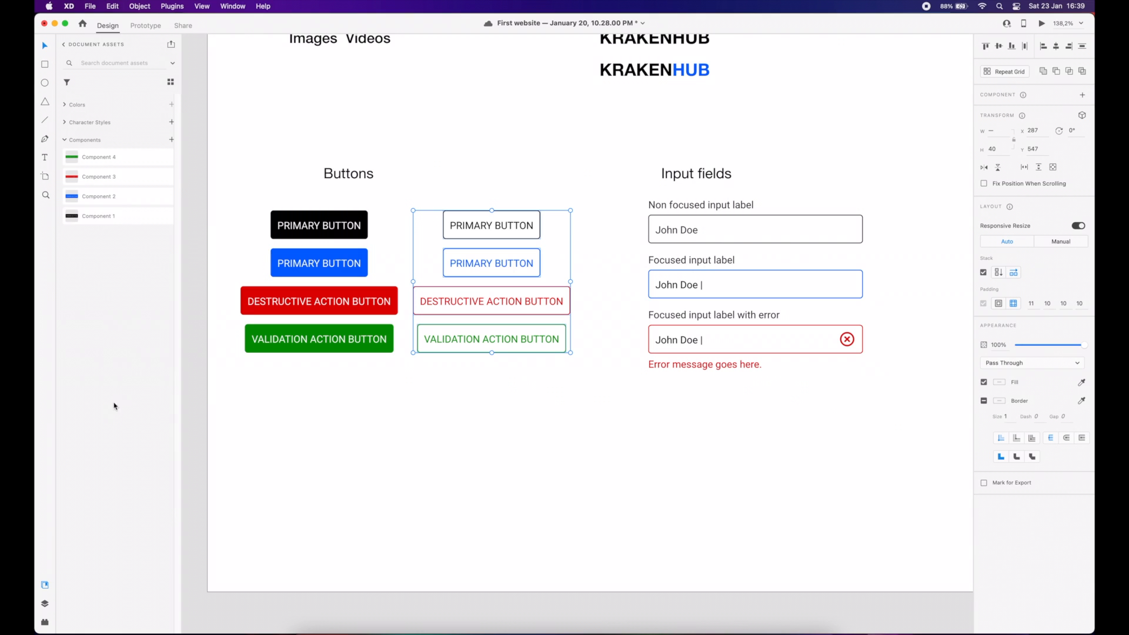
left_click(172, 140)
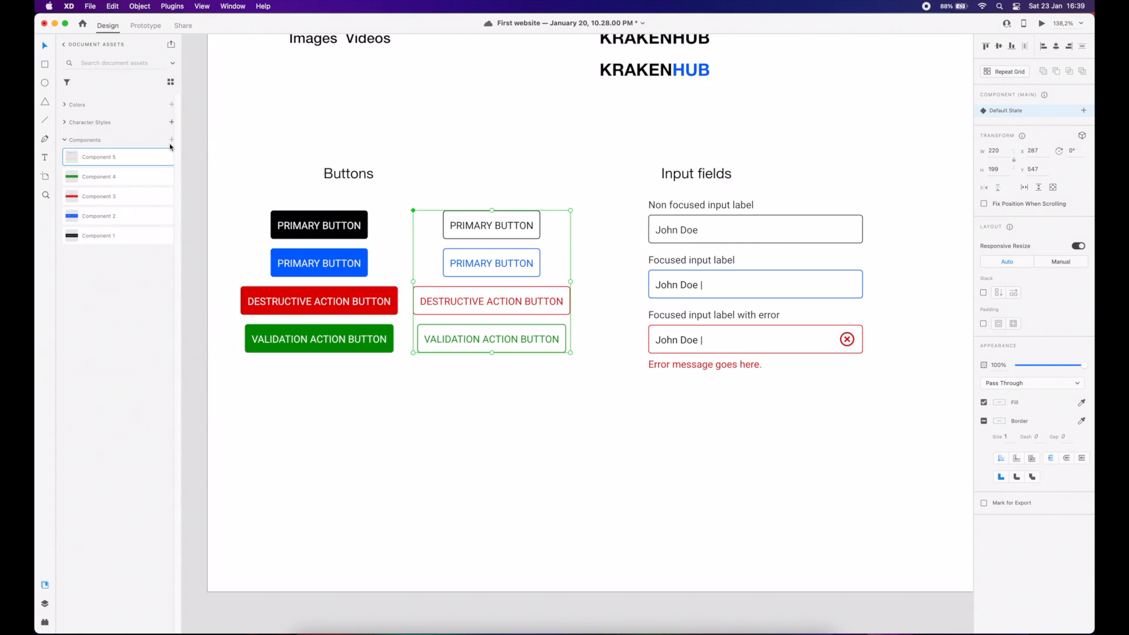
key("super+z")
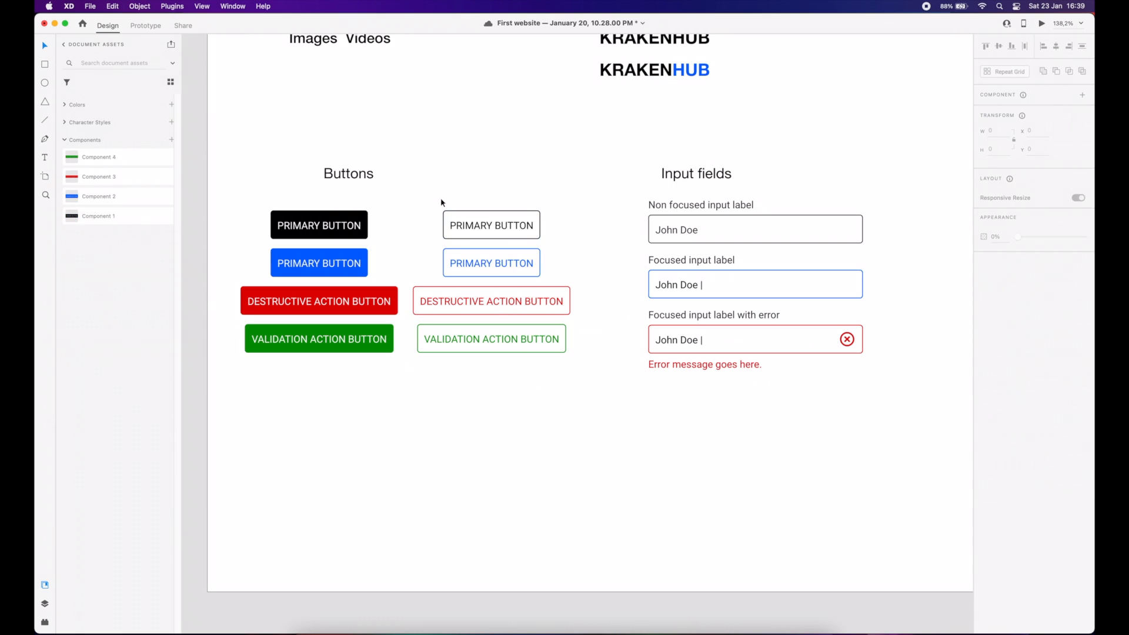
- Turn each of the four outlined buttons, black, blue, red and green, into its own component
key("super+k")
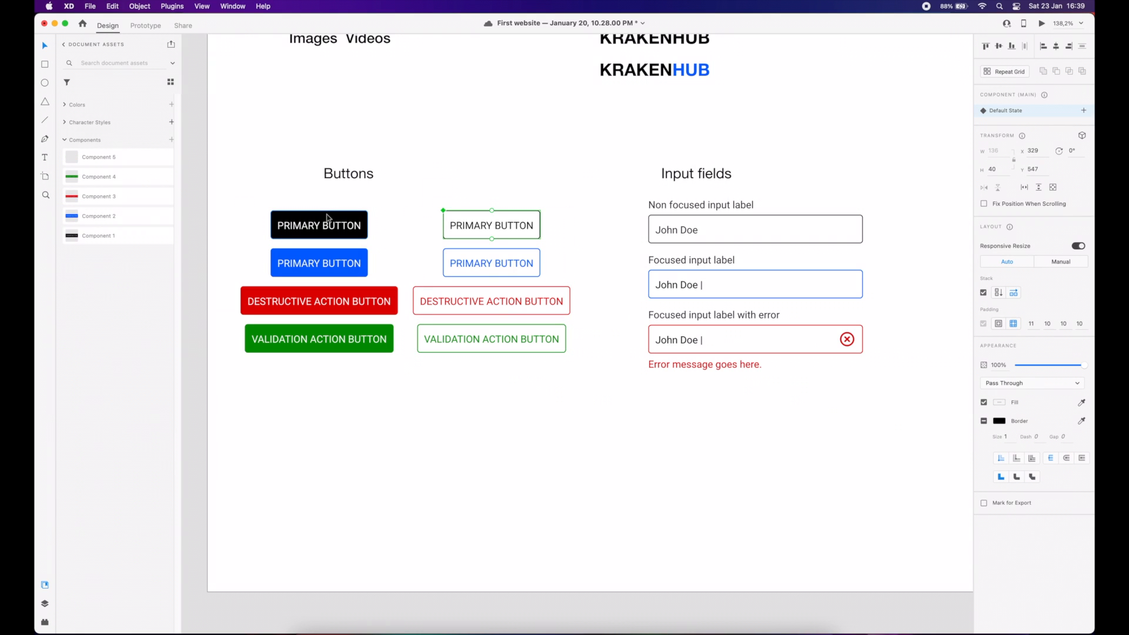
left_click(504, 271)
key("super+k")
left_click(502, 300)
key("super+k")
left_click(497, 338)
key("super+k")
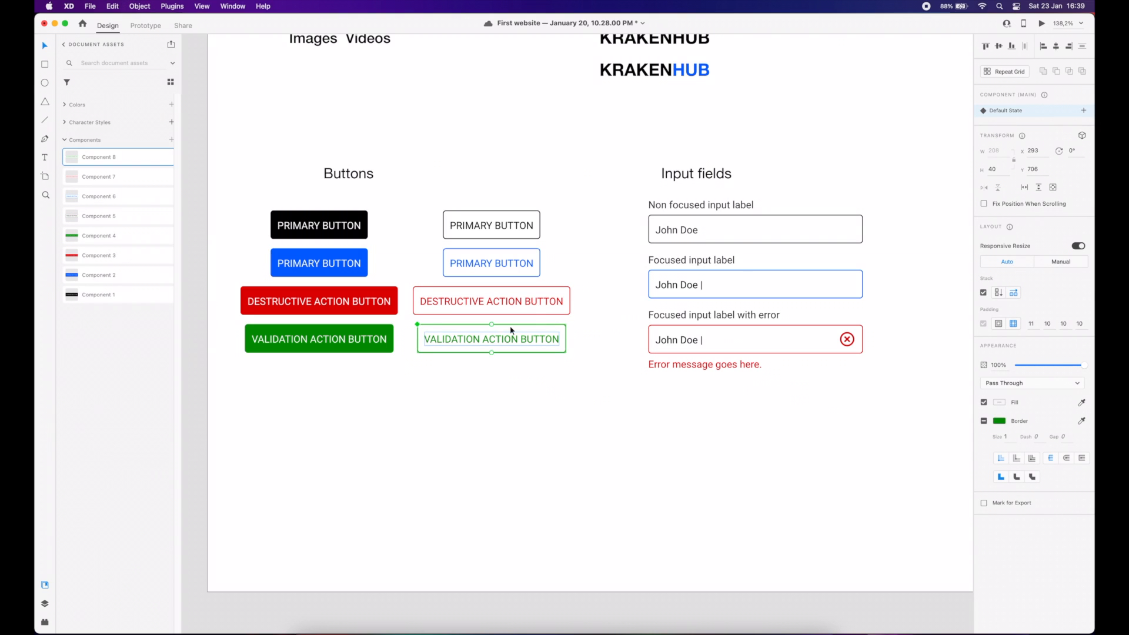
left_click(610, 262)
left_click(285, 223)
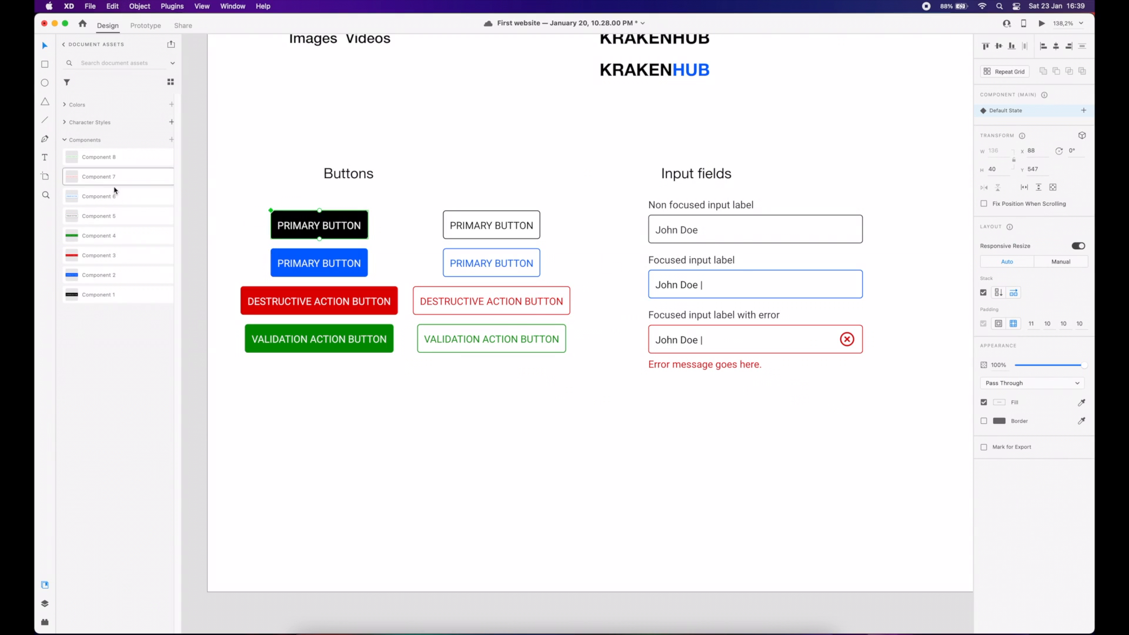
- Reveal the filled black button's component in the document assets and try to rename it as Primary Black button
right_click(289, 221)
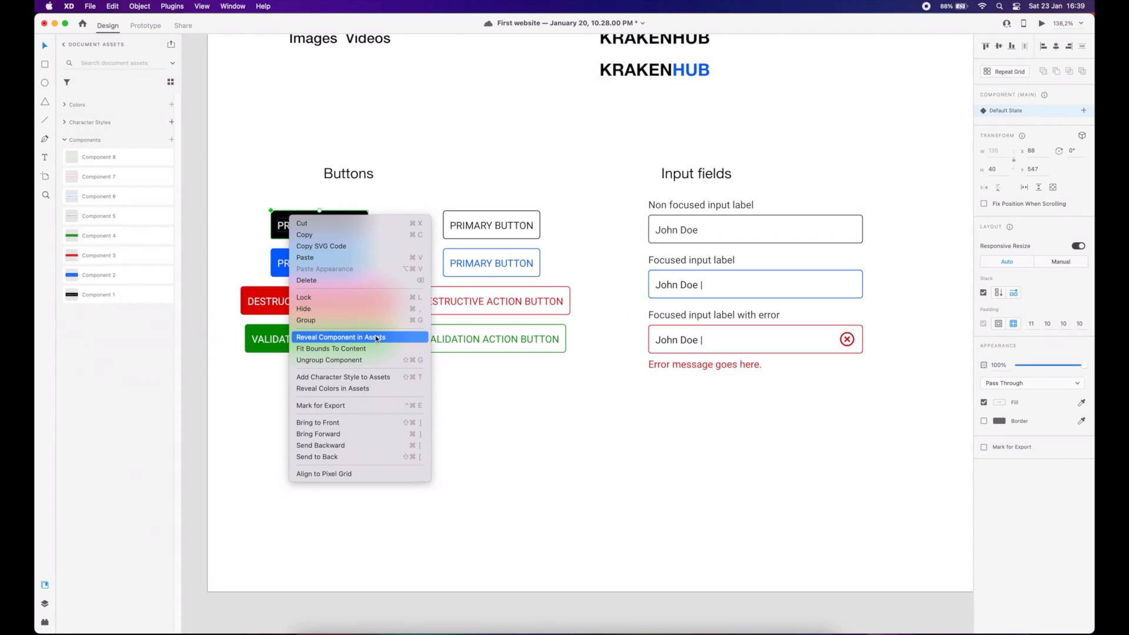
left_click(343, 338)
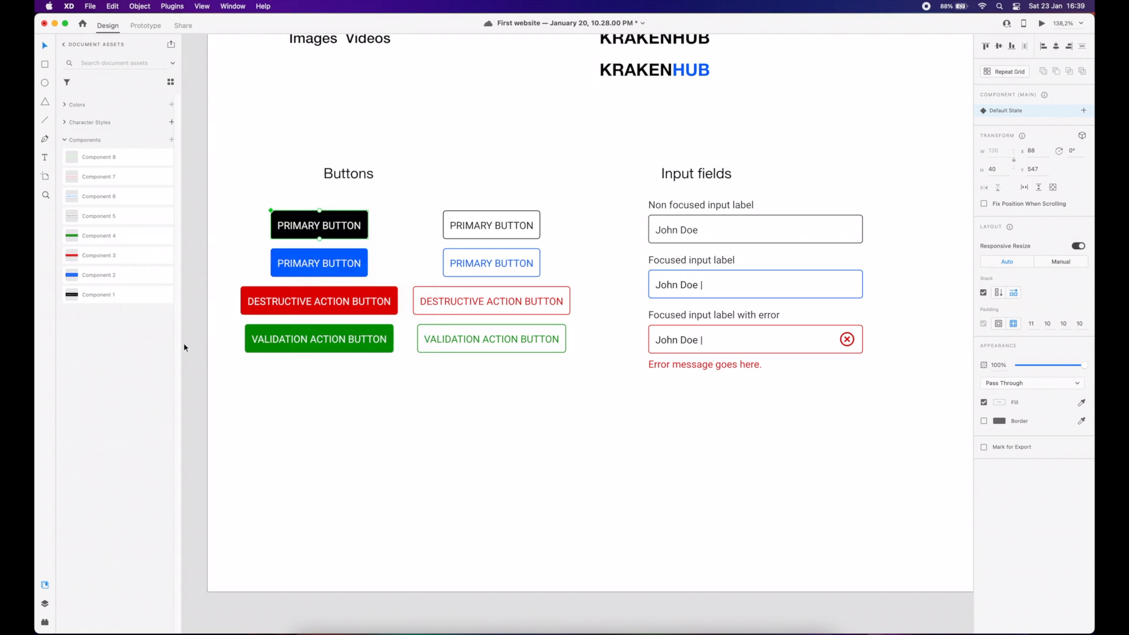
double_click(88, 294)
type("Primary Black buttton")
- Try to rename the filled blue button's component, Component 2, as Primary blue button
left_click(97, 277)
double_click(96, 280)
type("Primary Black button")
double_click(110, 278)
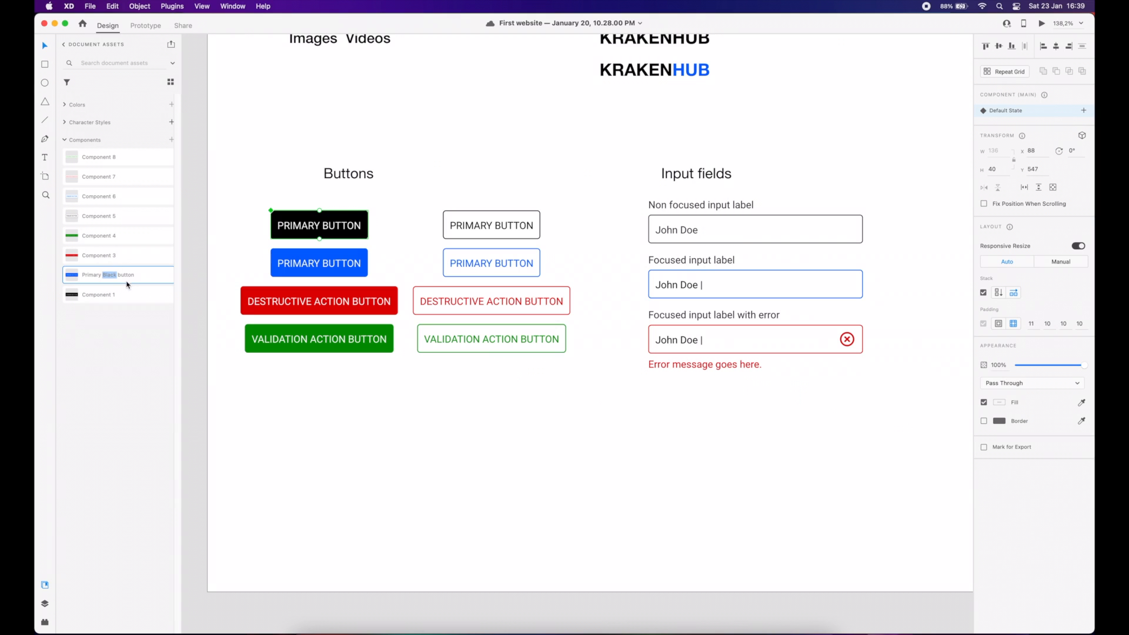
type("blue")
left_click(118, 322)
- Rename the filled black button's component, Component 1, as Black button
double_click(111, 294)
left_click(126, 321)
double_click(120, 295)
type("Black button")
left_click(118, 320)
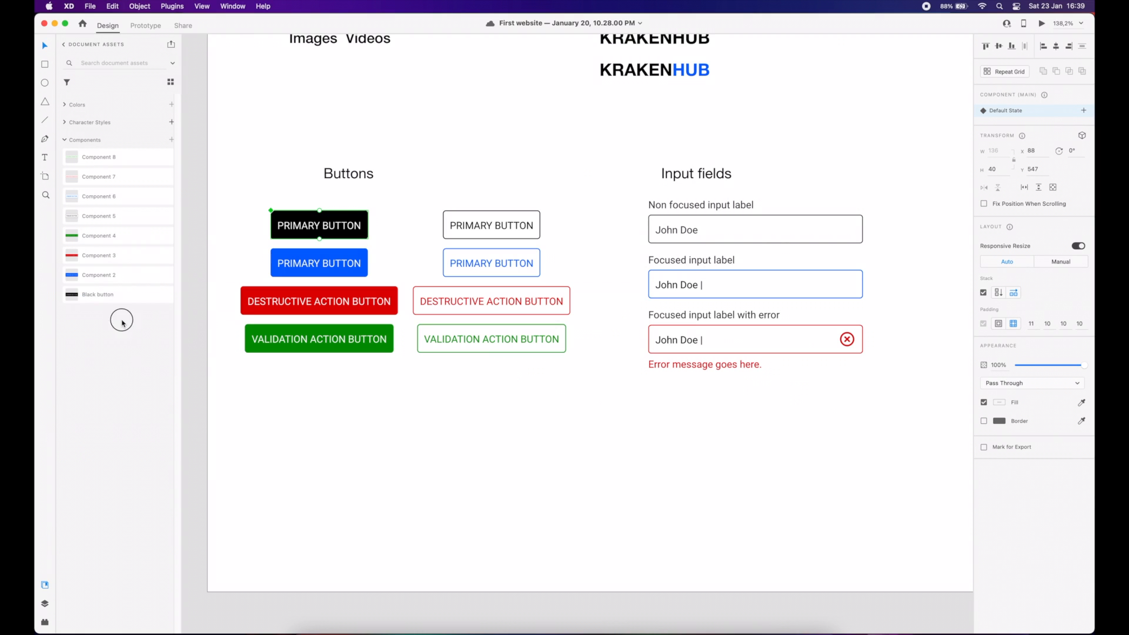
- Try to rename the filled blue button's component as Blue button
double_click(113, 275)
type("Blue button")
double_click(117, 255)
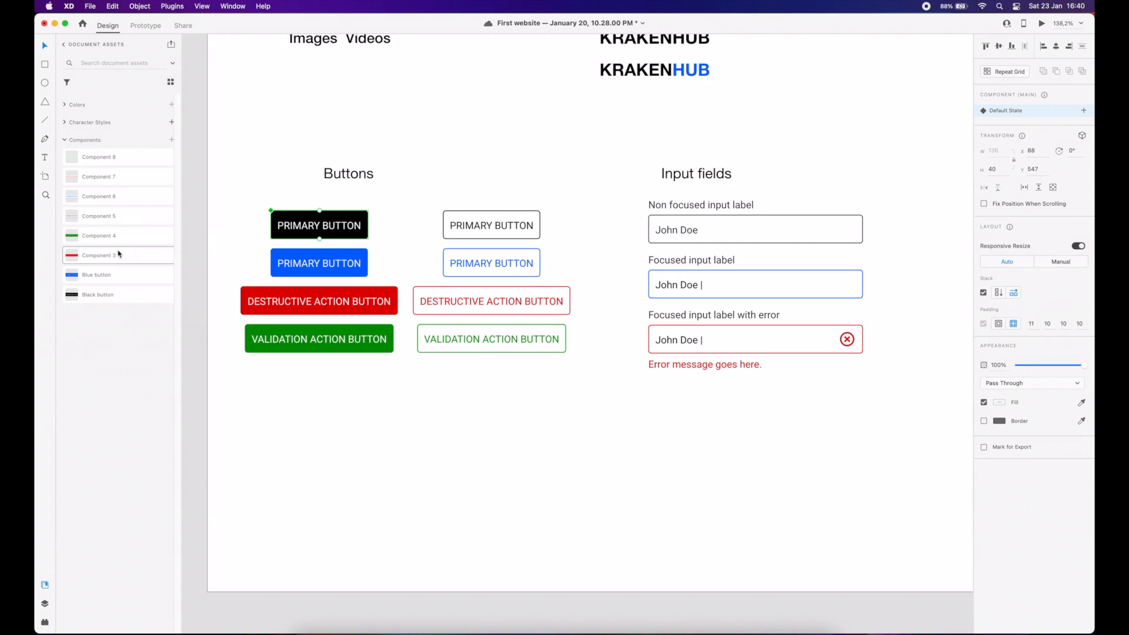
left_click(114, 321)
left_click(232, 377)
- Turn each of the three input fields, non focused, focused and focused with error, into its own component
scroll(249, 325, "down", 2)
left_click(436, 205)
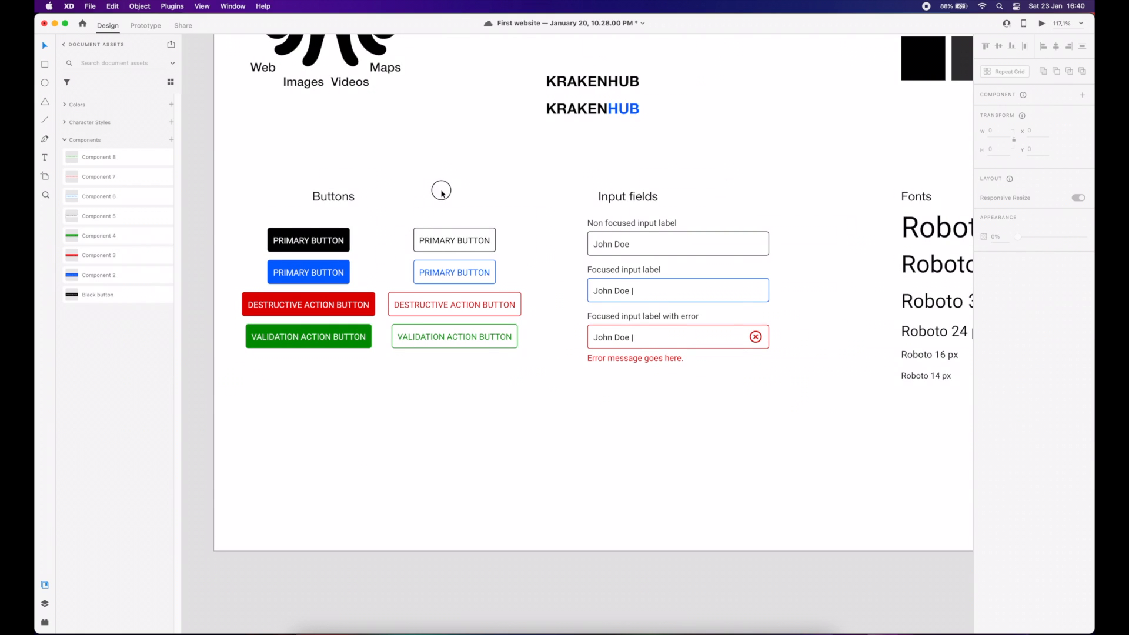
scroll(436, 193, "right", 3)
left_click(533, 246)
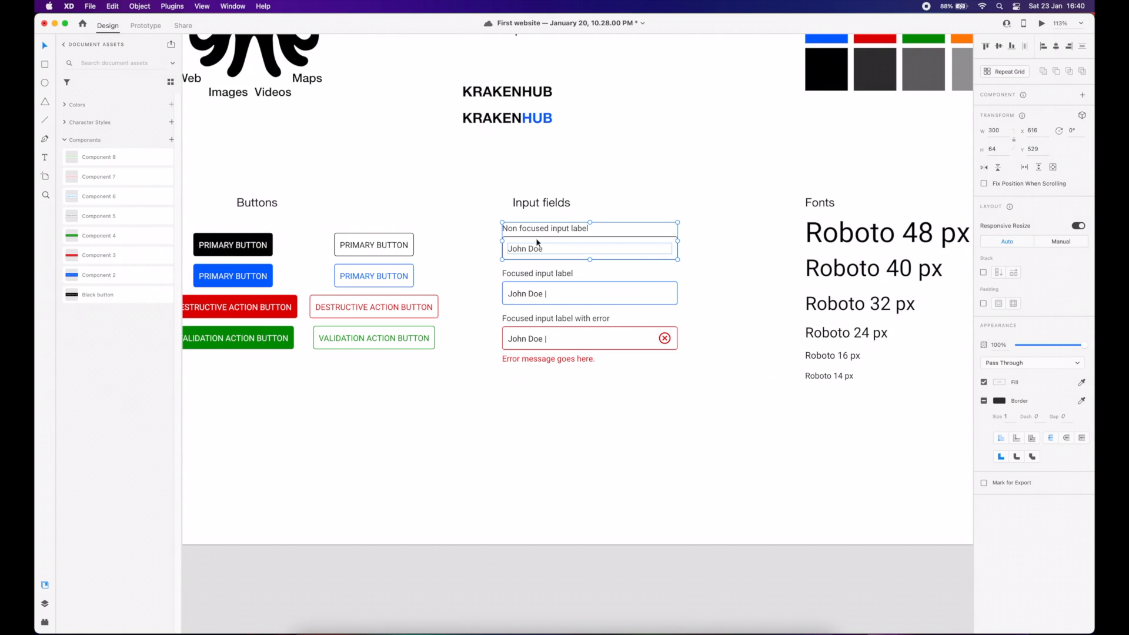
key("super+k")
left_click(536, 282)
key("super+k")
left_click(529, 328)
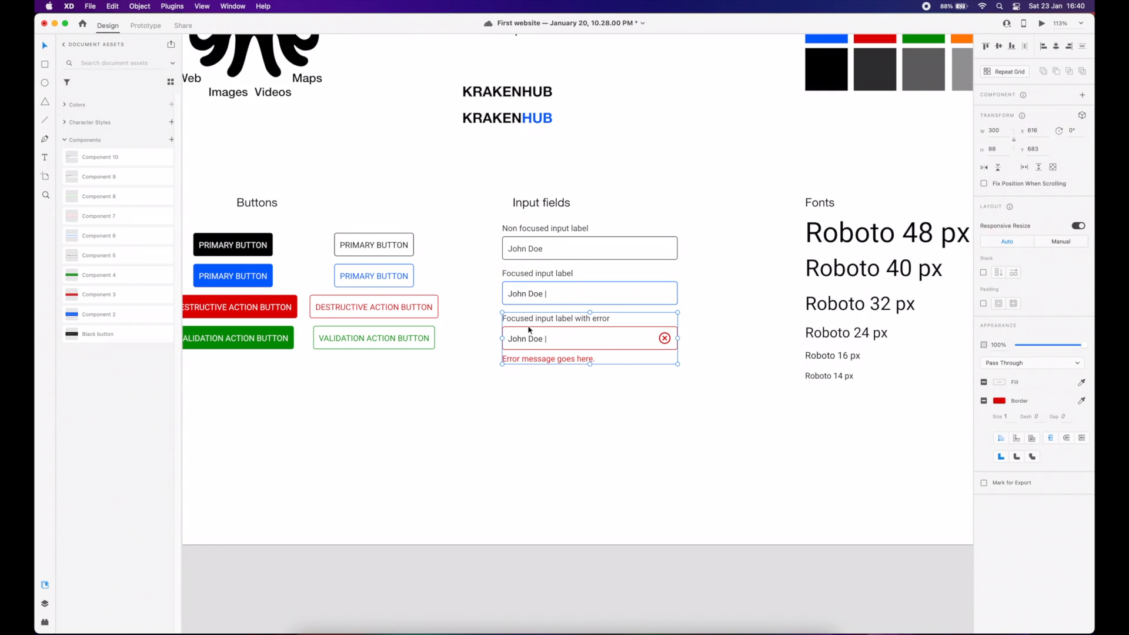
key("super+k")
left_click(531, 390)
- Look over the whole Brand identity and design library artboard
scroll(531, 391, "down", 2)
left_click_drag(655, 388, 588, 410)
scroll(620, 403, "down", 1)
left_click_drag(655, 358, 657, 363)
scroll(658, 358, "down", 1)
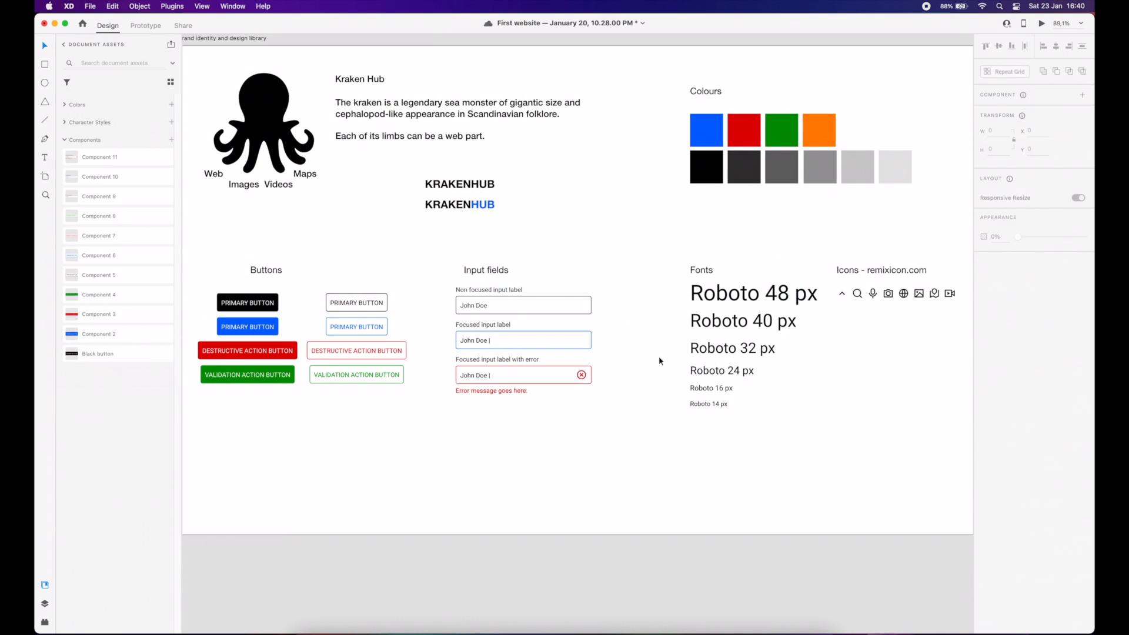
scroll(658, 357, "up", 2)
scroll(639, 260, "down", 2)
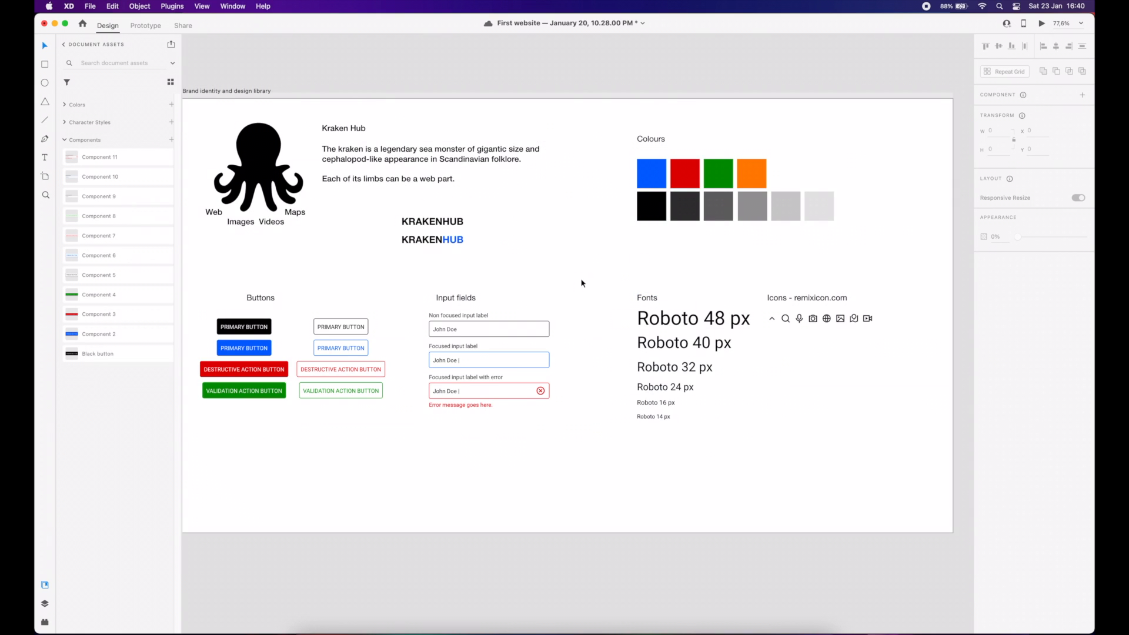
scroll(590, 284, "left", 3)
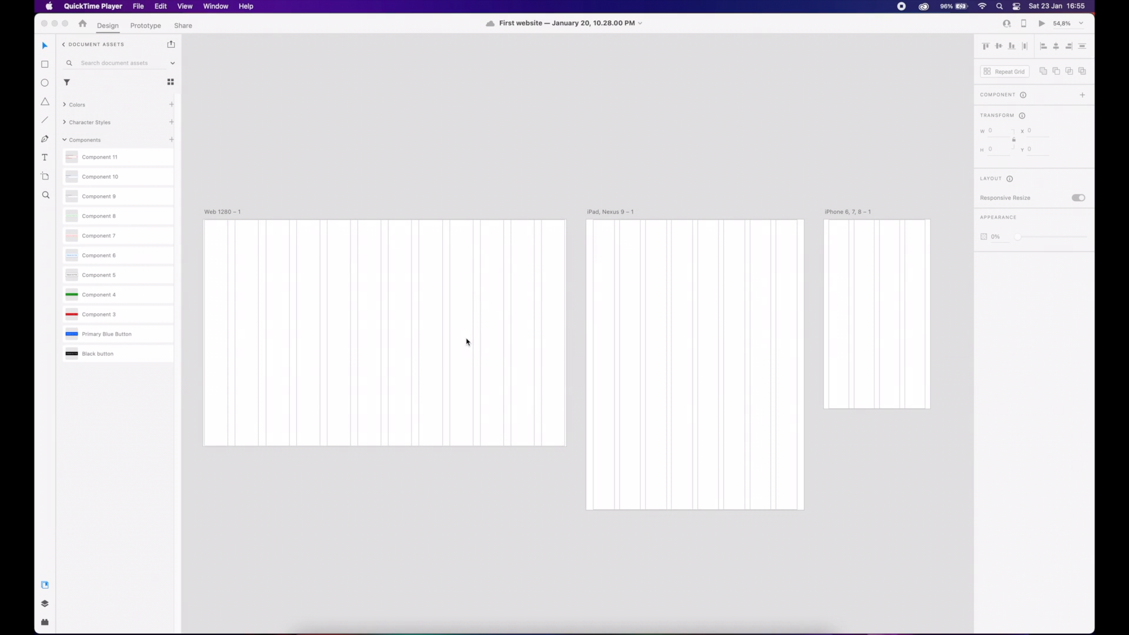
- Switch to Chrome and compare the home page layouts of Google, Bing, Yandex and Baidu
key("super+Tab")
key("super+Tab")
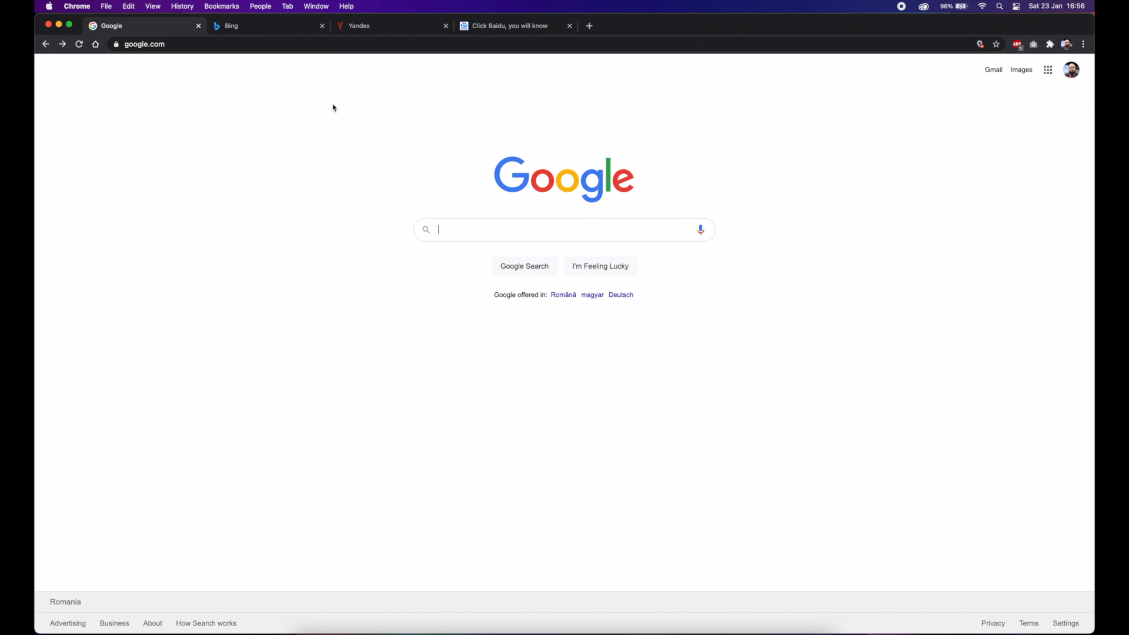
left_click(263, 26)
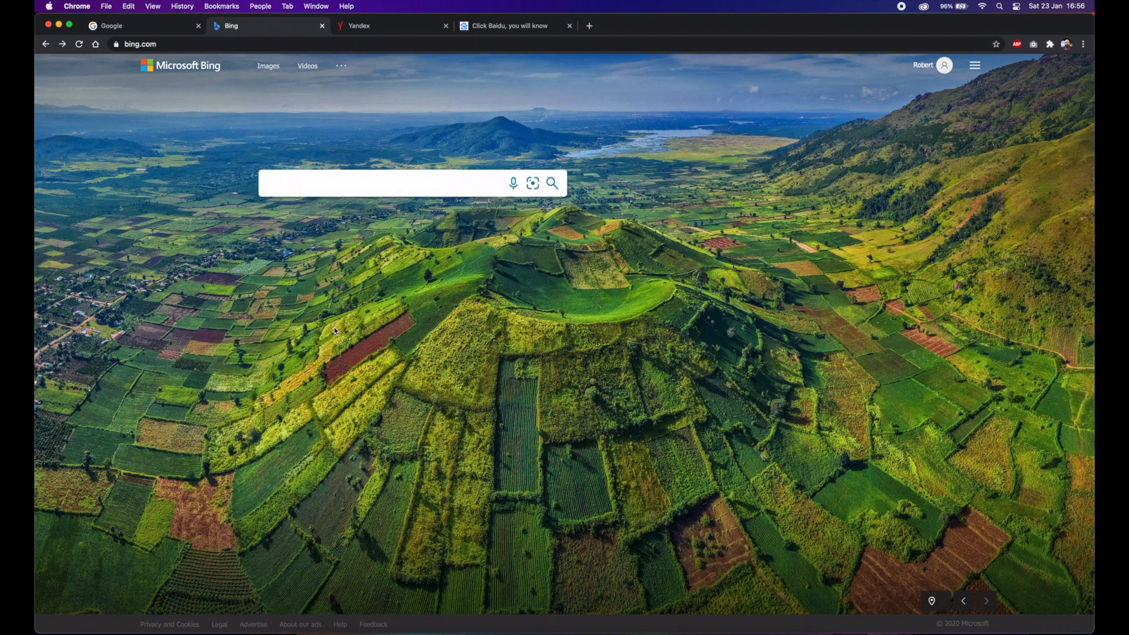
left_click(345, 28)
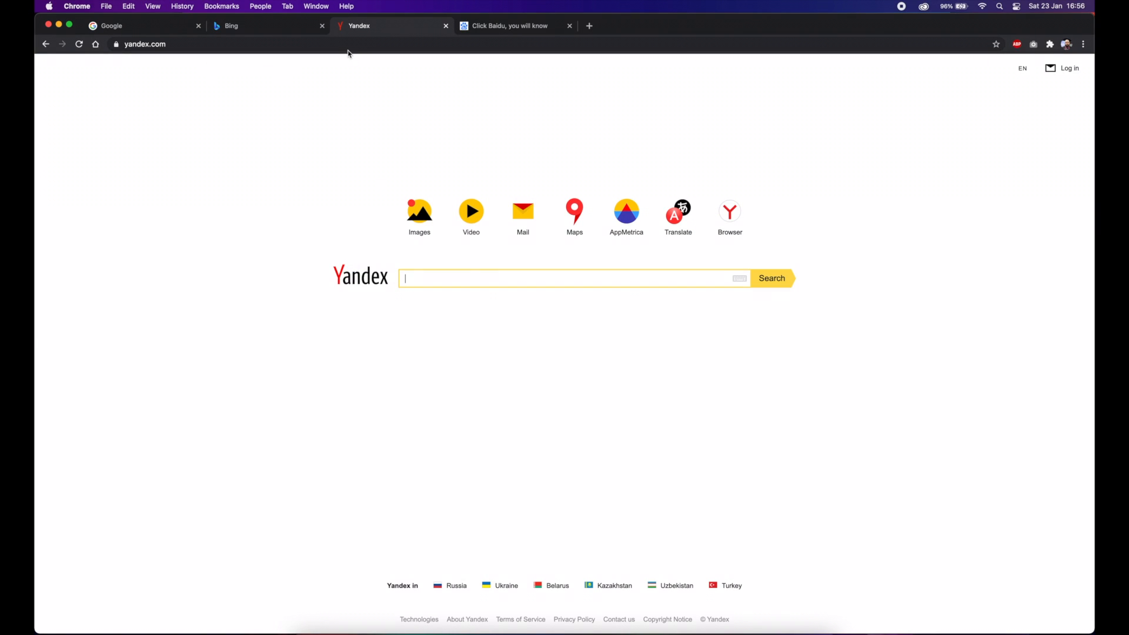
left_click(460, 26)
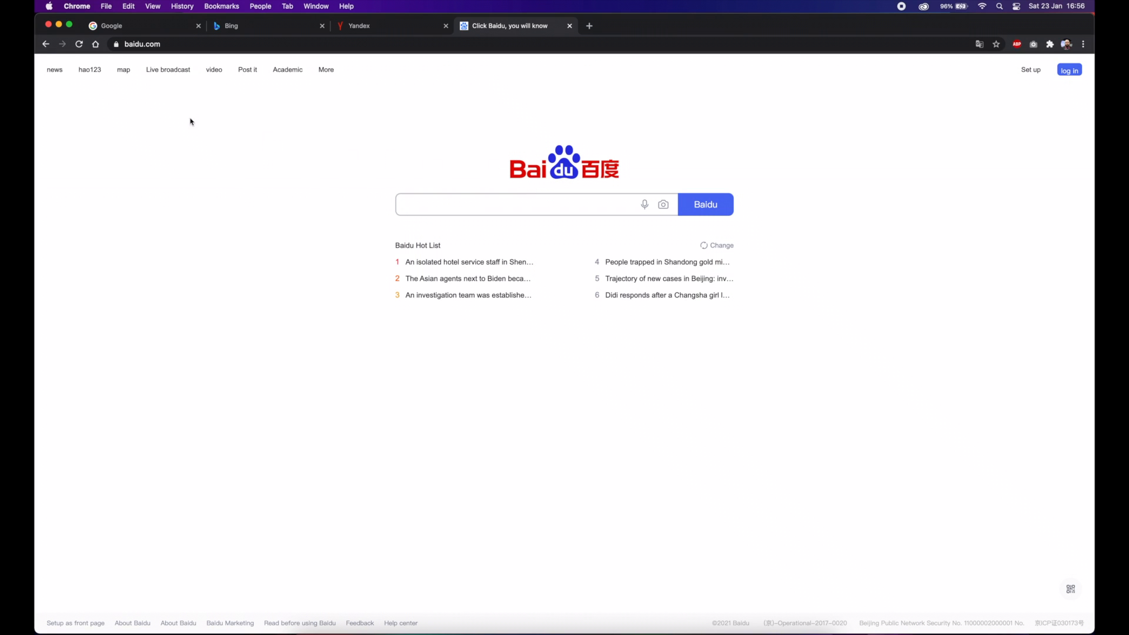
left_click(365, 30)
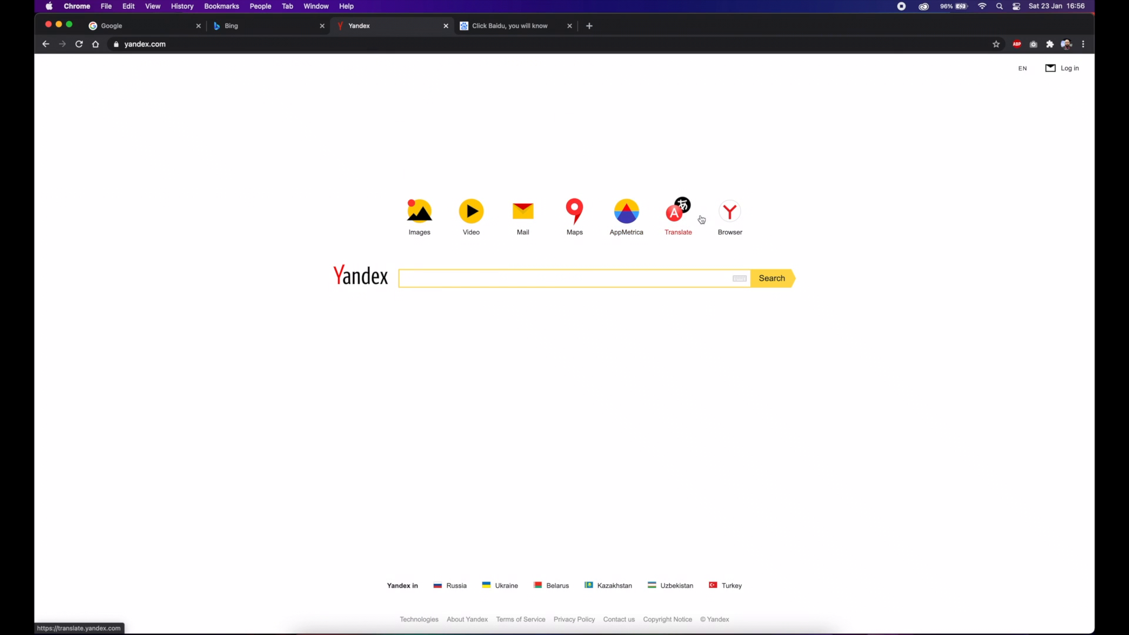
- Search Google for "keyword" to examine the layout of its results page
left_click(182, 27)
left_click(460, 230)
type("keyword")
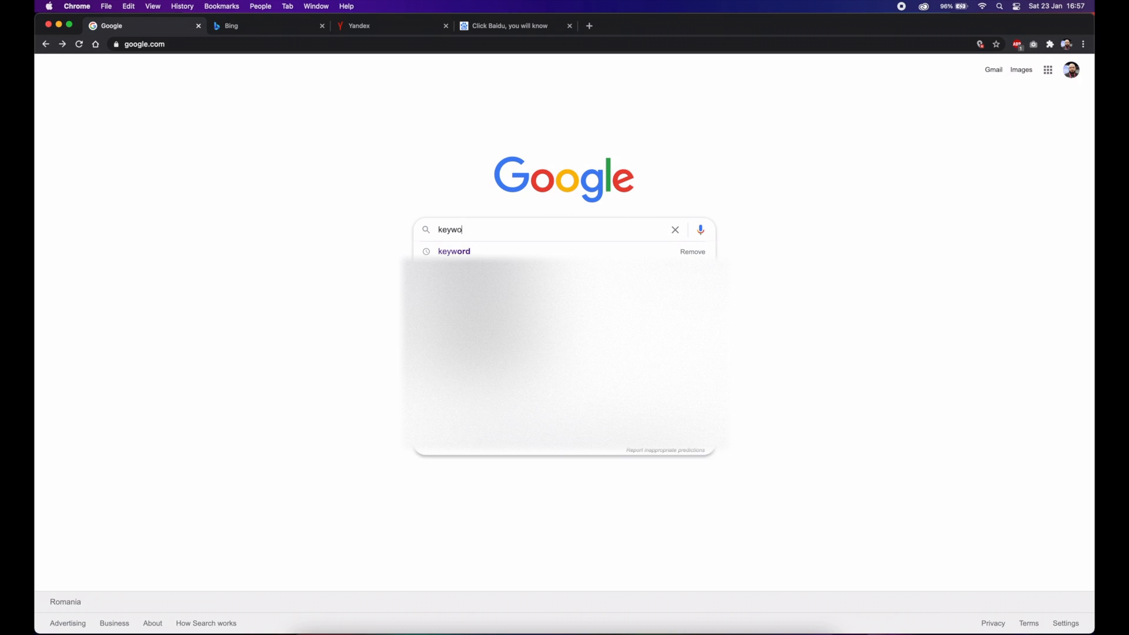
key("Return")
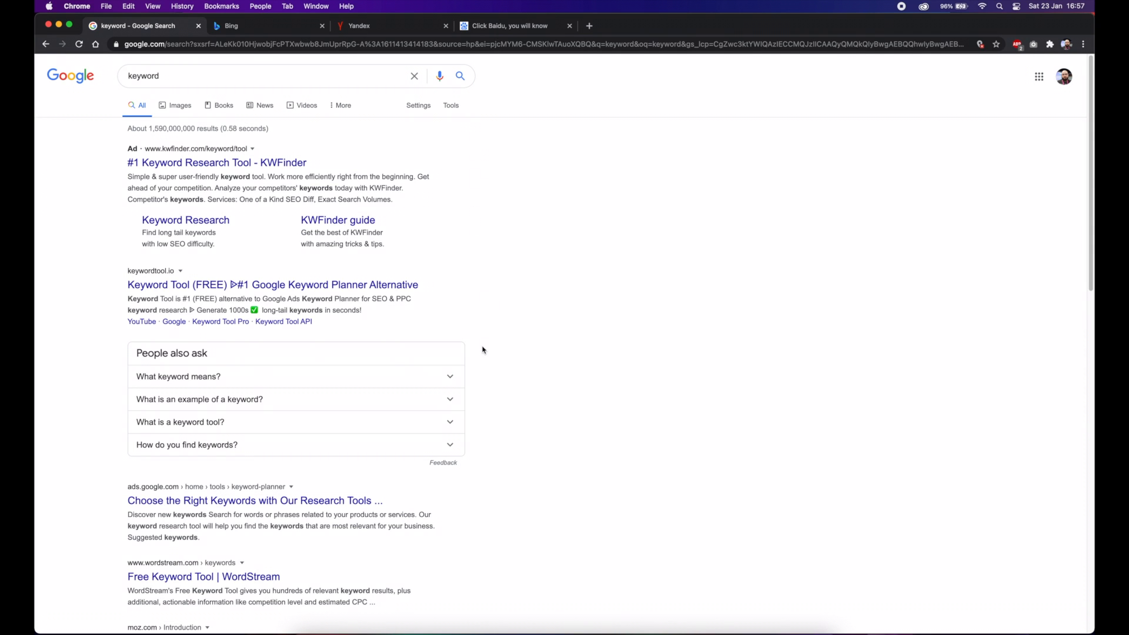
- Switch back to Adobe XD and fit the empty Web 1280 – 1 artboard to the view
key("super+Tab")
key("super+Tab")
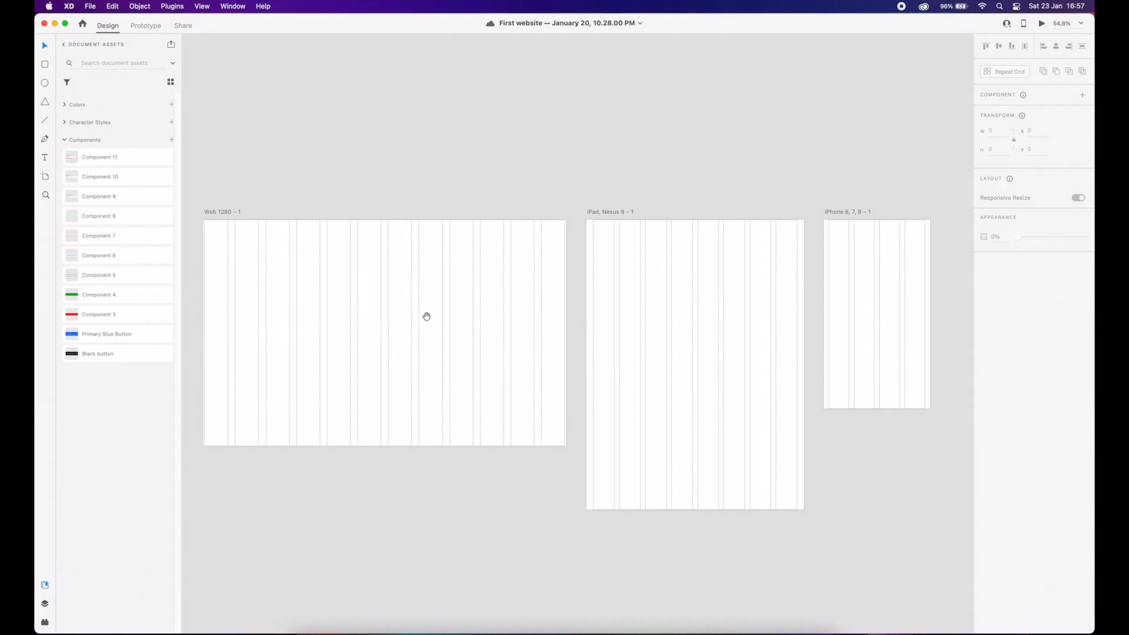
left_click(219, 212)
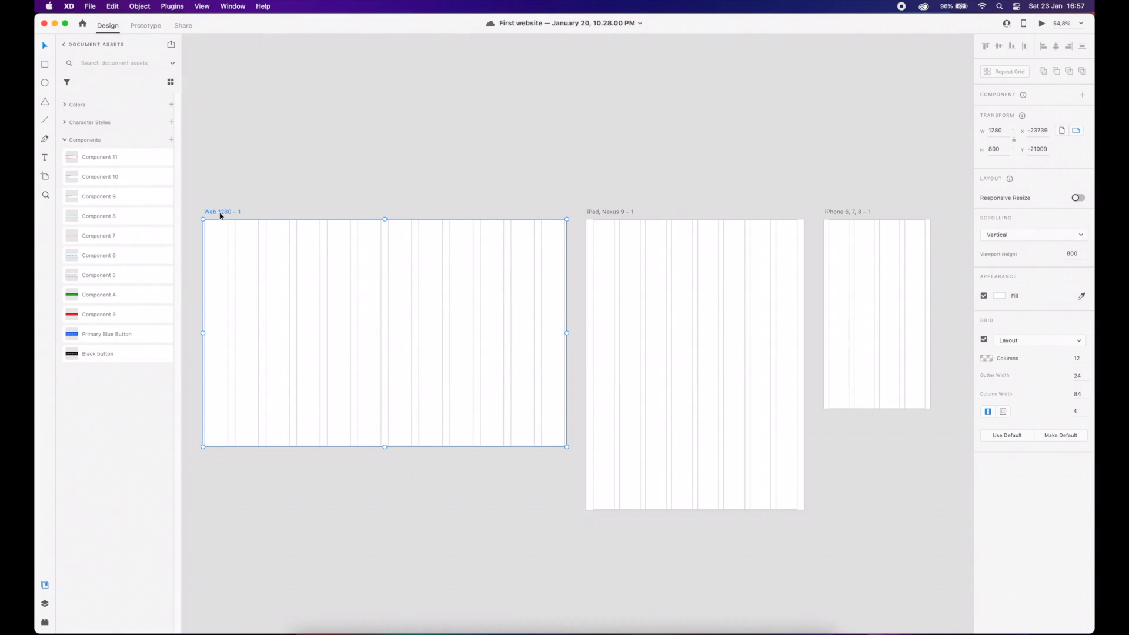
key("super+3")
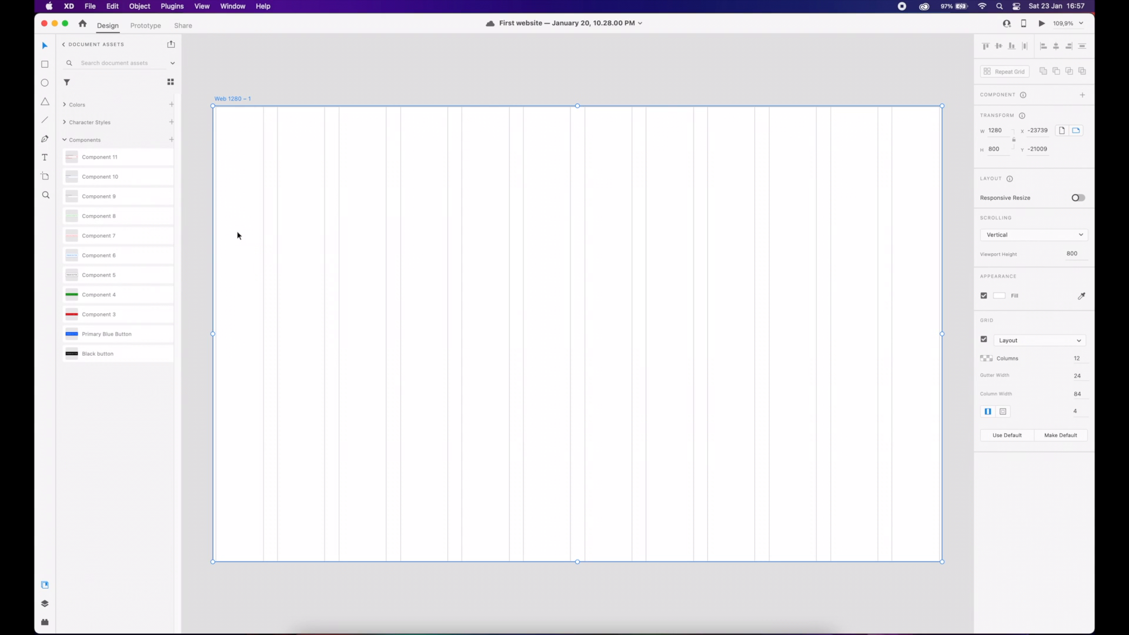
- Turn the black and blue KRAKENHUB wordmark on the Brand identity and design library artboard into a component
key("super+minus")
key("super+minus")
key("super+minus")
key("super+minus")
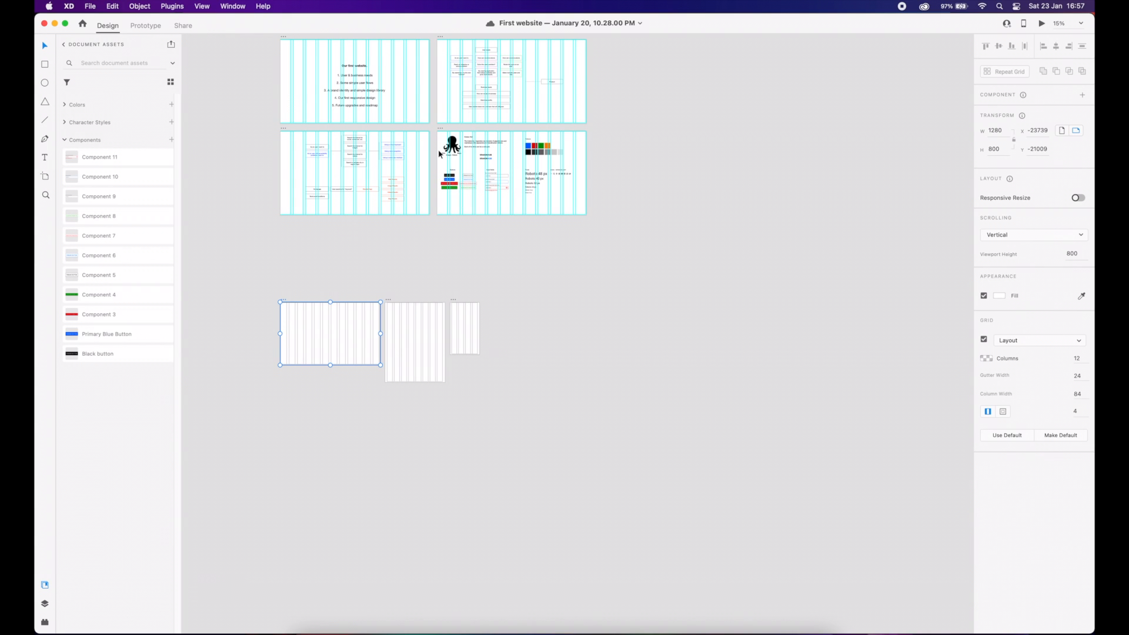
key("z")
left_click_drag(476, 149, 502, 170)
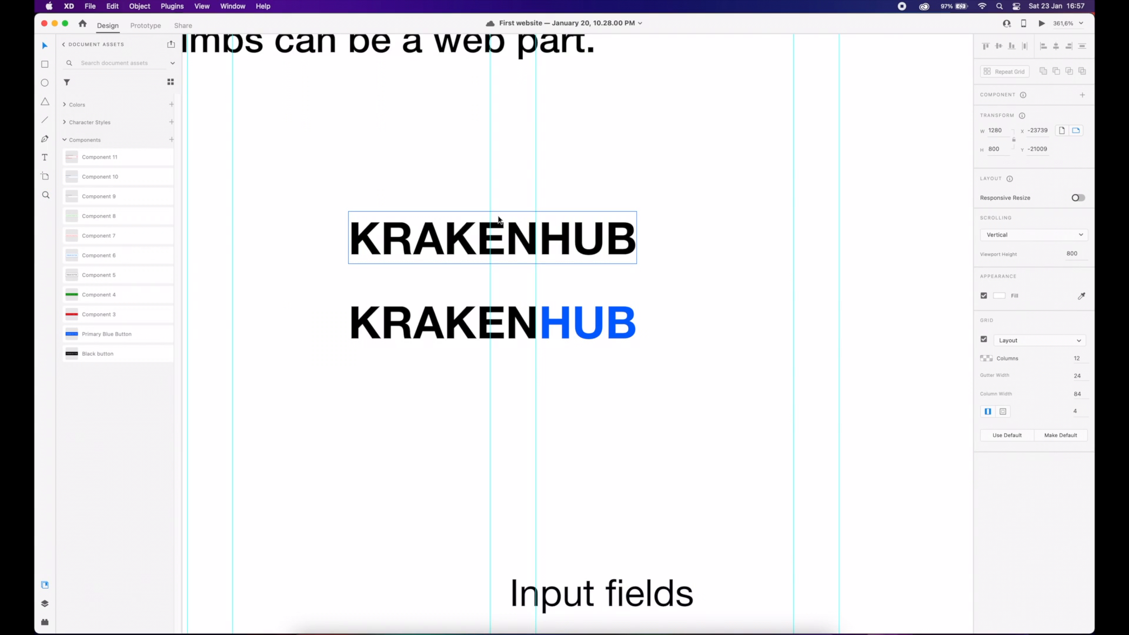
left_click(480, 333)
key("super+k")
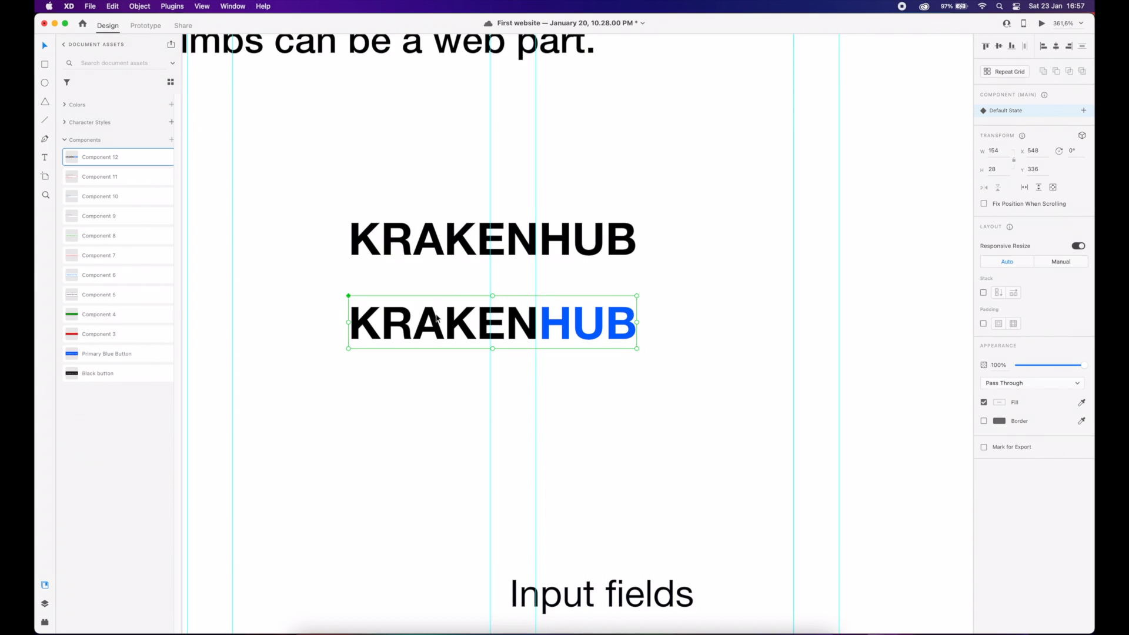
- Place an instance of the two-colour KRAKENHUB wordmark component in the upper middle of the Web 1280 – 1 artboard
scroll(438, 317, "down", 10)
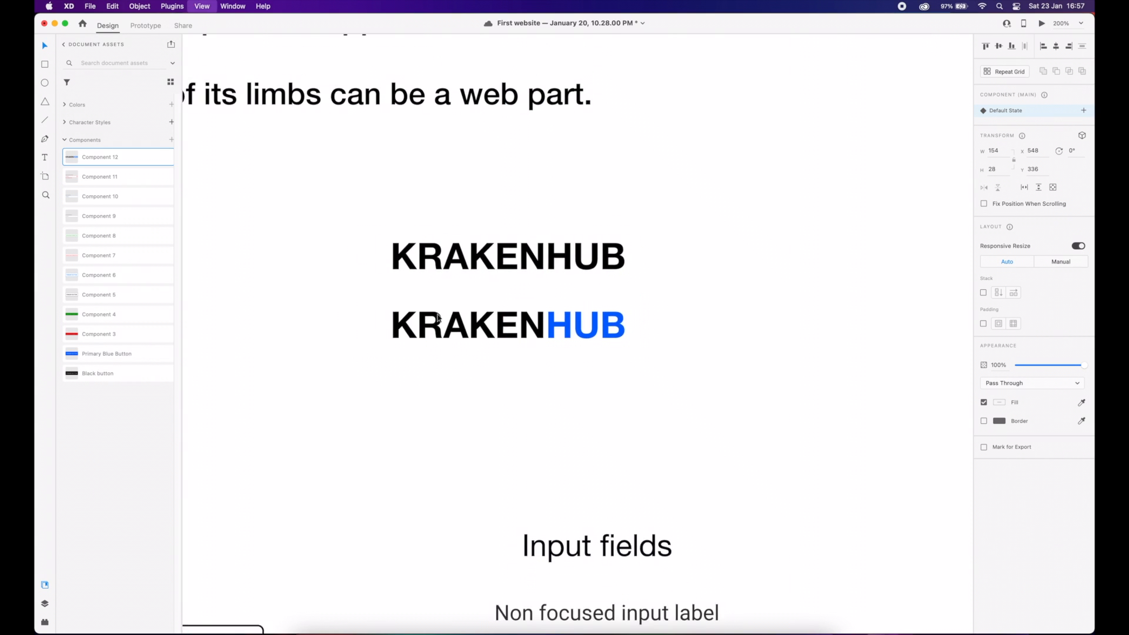
key("super+minus")
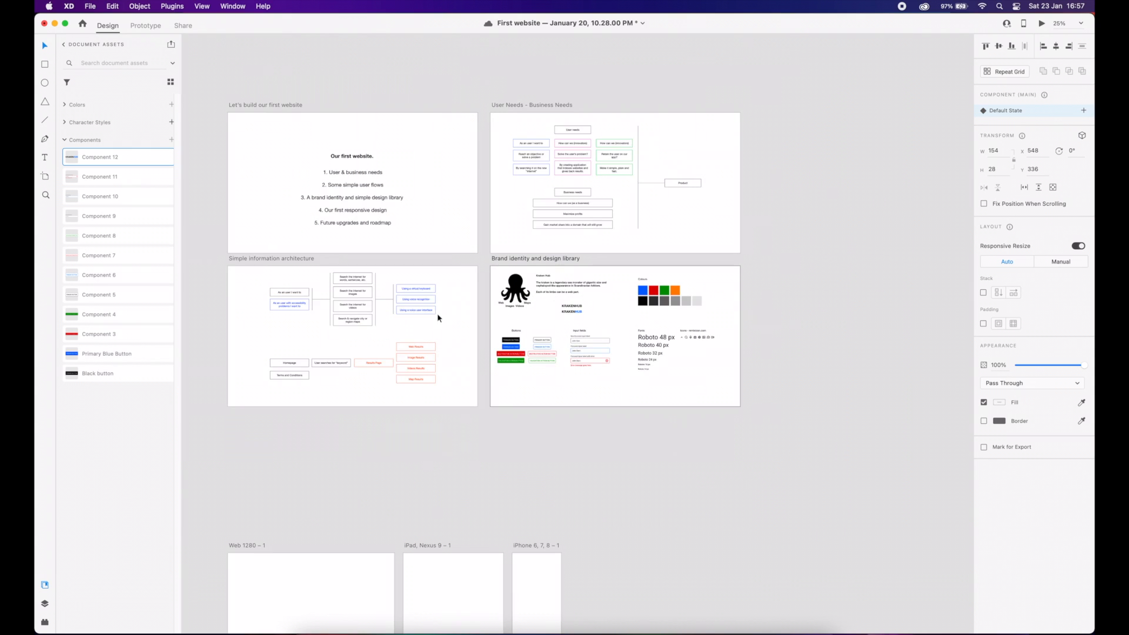
left_click(263, 541)
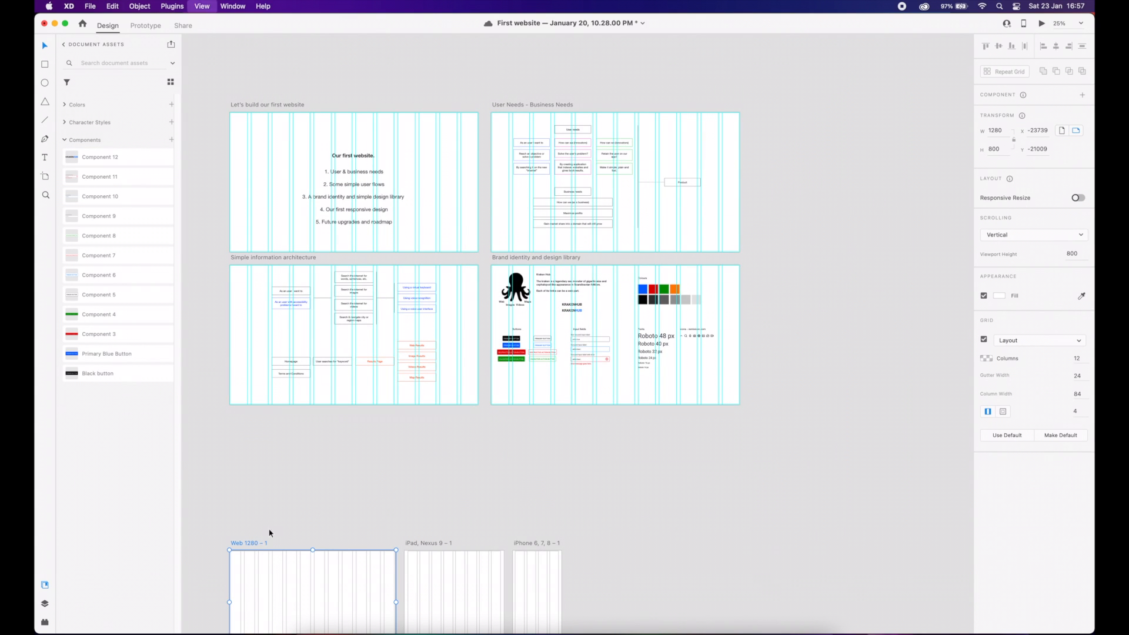
key("super+3")
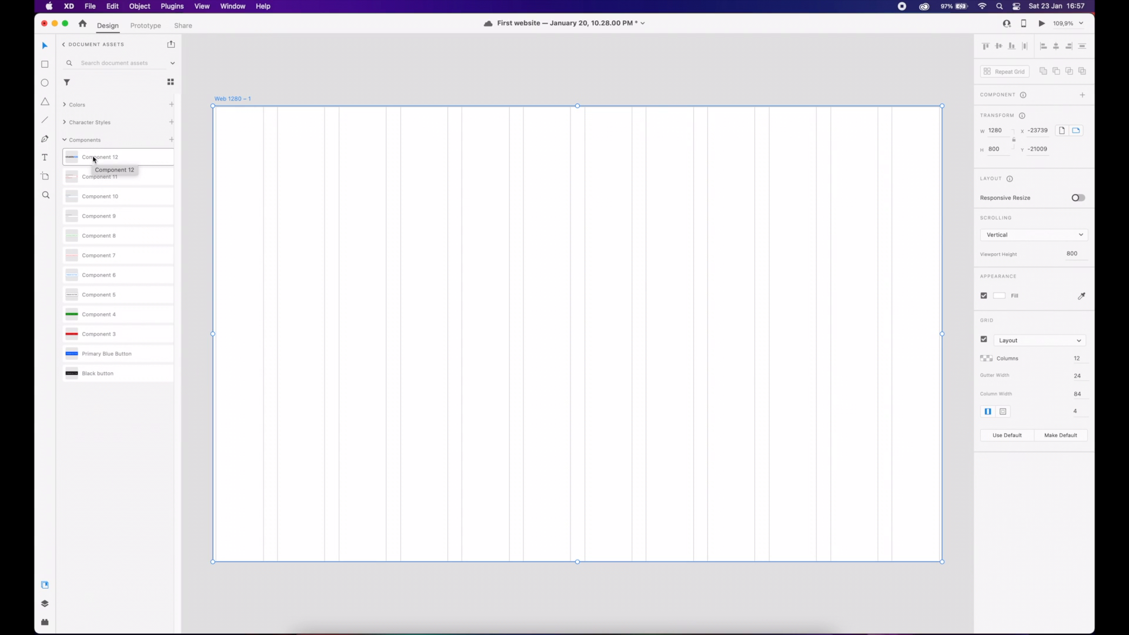
left_click_drag(93, 159, 570, 184)
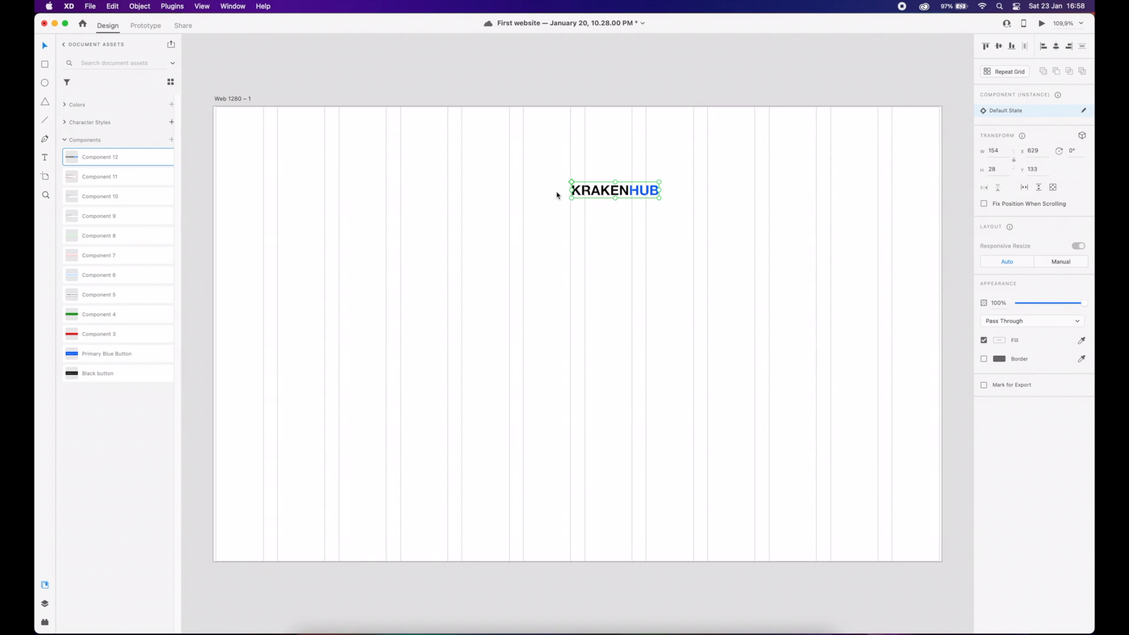
- Move the placed wordmark to the artboard's top-left corner, flush with the first grid column
left_click(535, 192)
left_click(585, 192)
left_click_drag(585, 192, 538, 200)
left_click(525, 231)
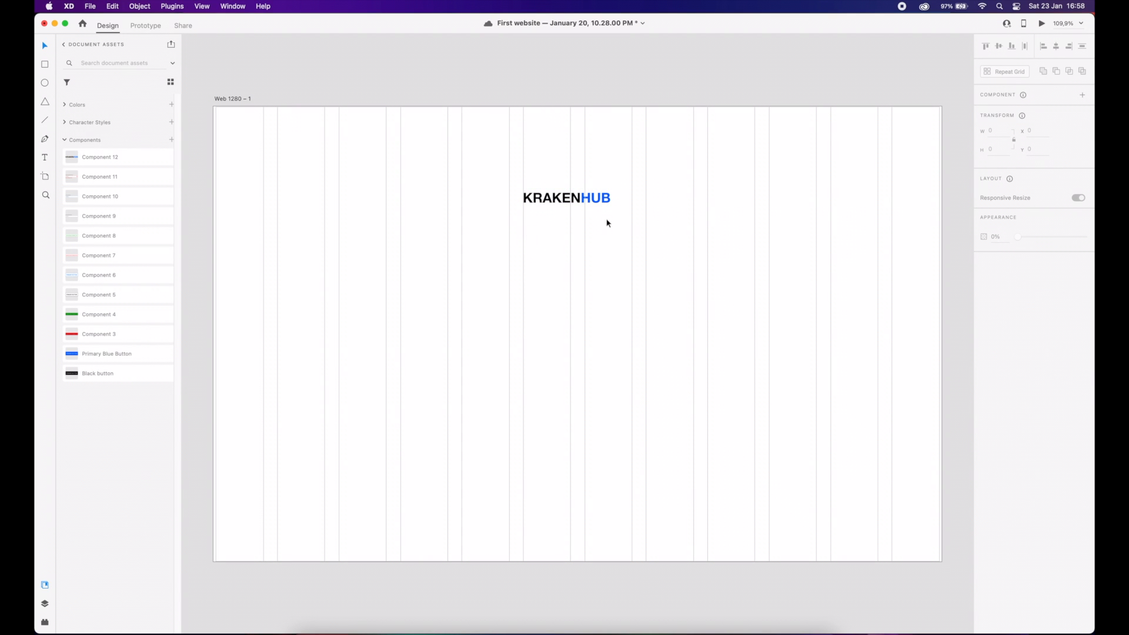
left_click_drag(540, 200, 254, 108)
left_click(310, 193)
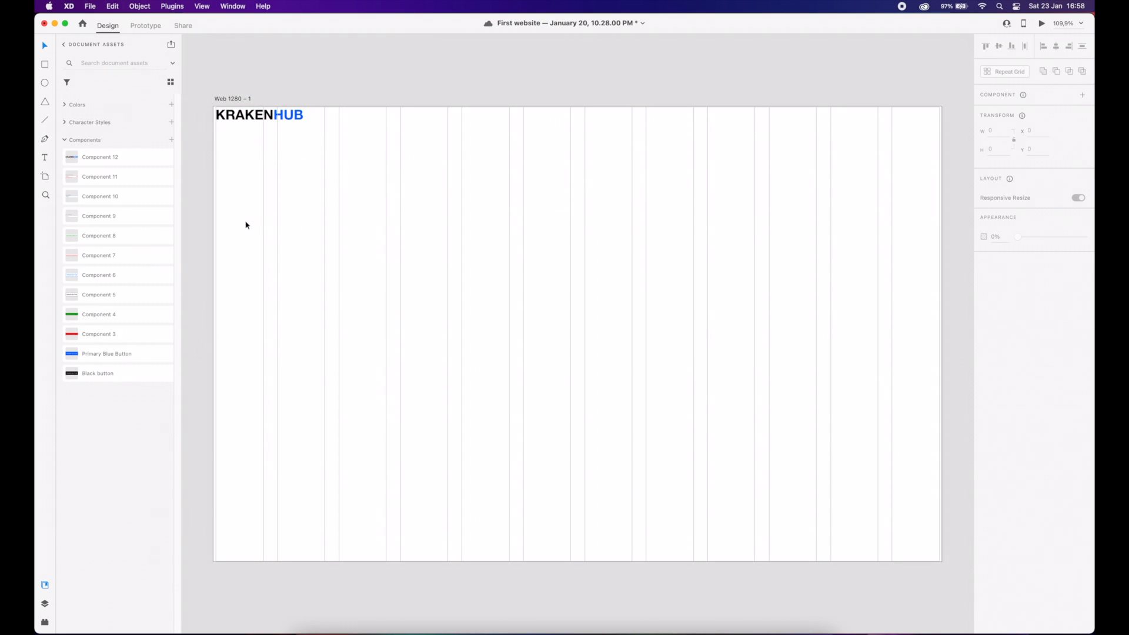
- Place the non-focused input field and Primary Blue Button components on the Web 1280 – 1 artboard
left_click_drag(110, 211, 303, 214)
left_click(303, 213)
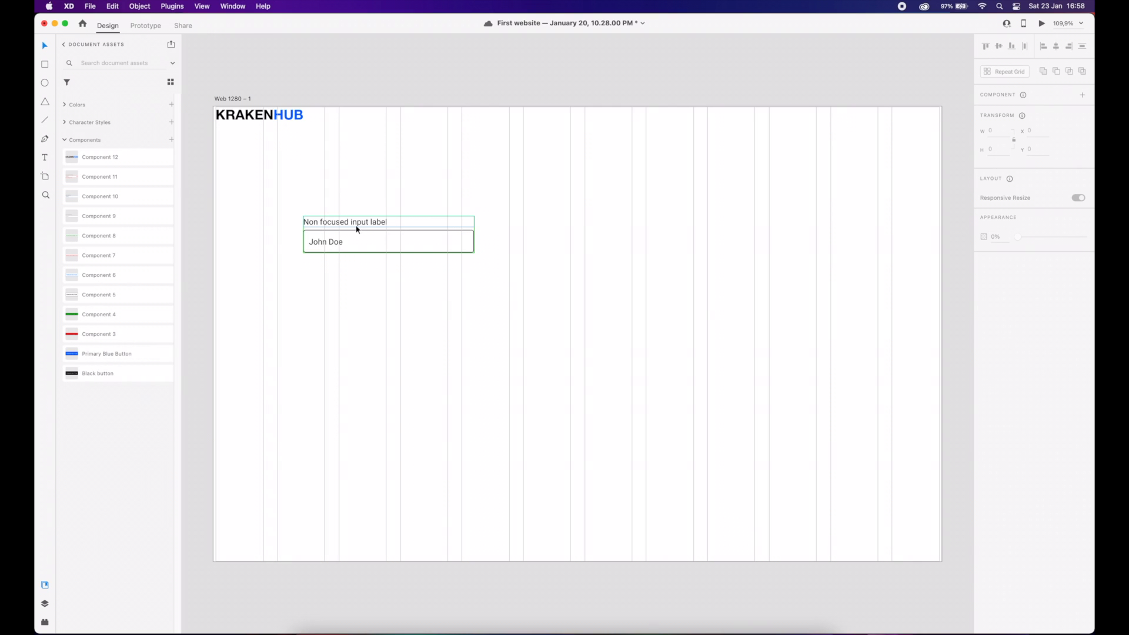
left_click_drag(133, 351, 550, 249)
left_click(520, 265)
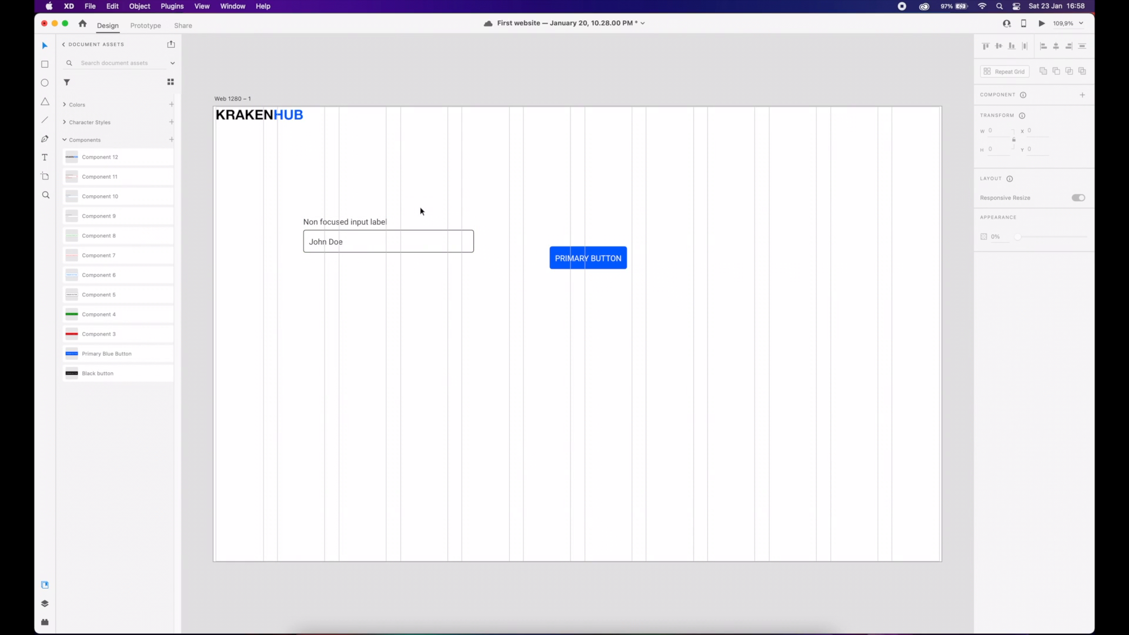
- Move the input field further down and shift the logo away from the artboard's top-left corner
left_click(387, 225)
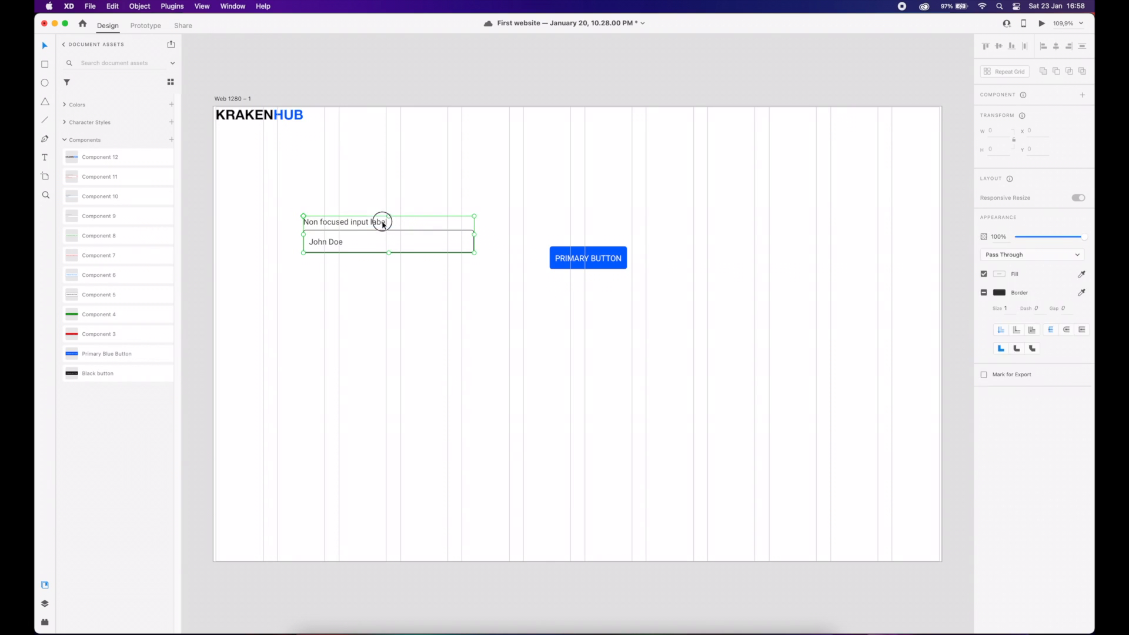
left_click_drag(389, 229, 418, 314)
left_click_drag(285, 111, 308, 148)
left_click(380, 158)
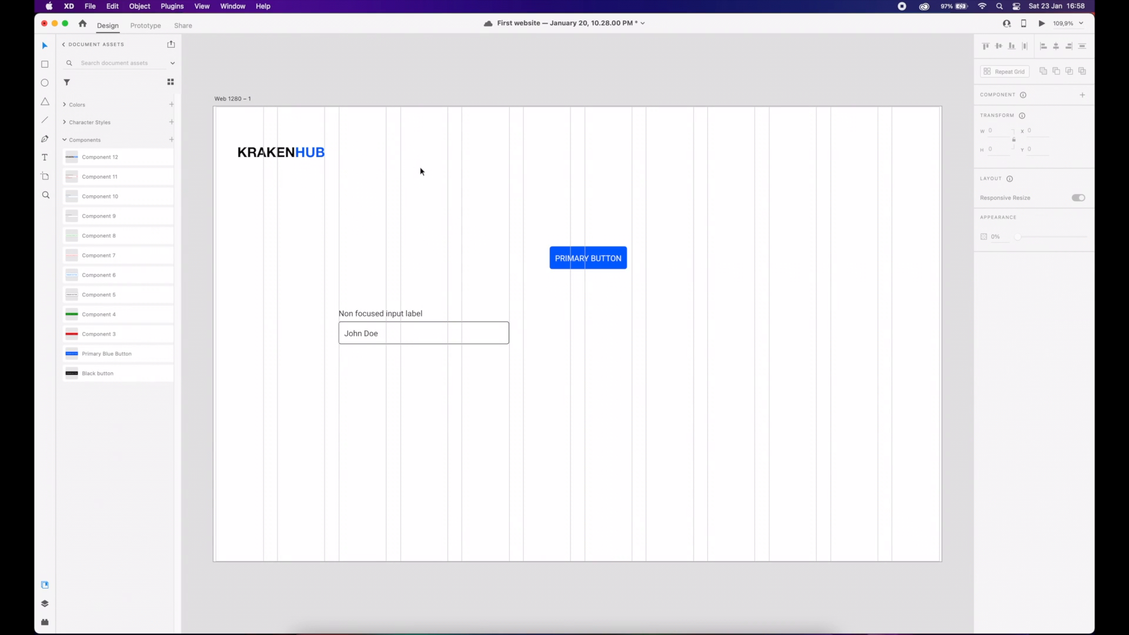
- Draw a rectangle about 49 px high, set its width to 1280, and align it to the artboard's top-left corner
left_click_drag(392, 159, 509, 187)
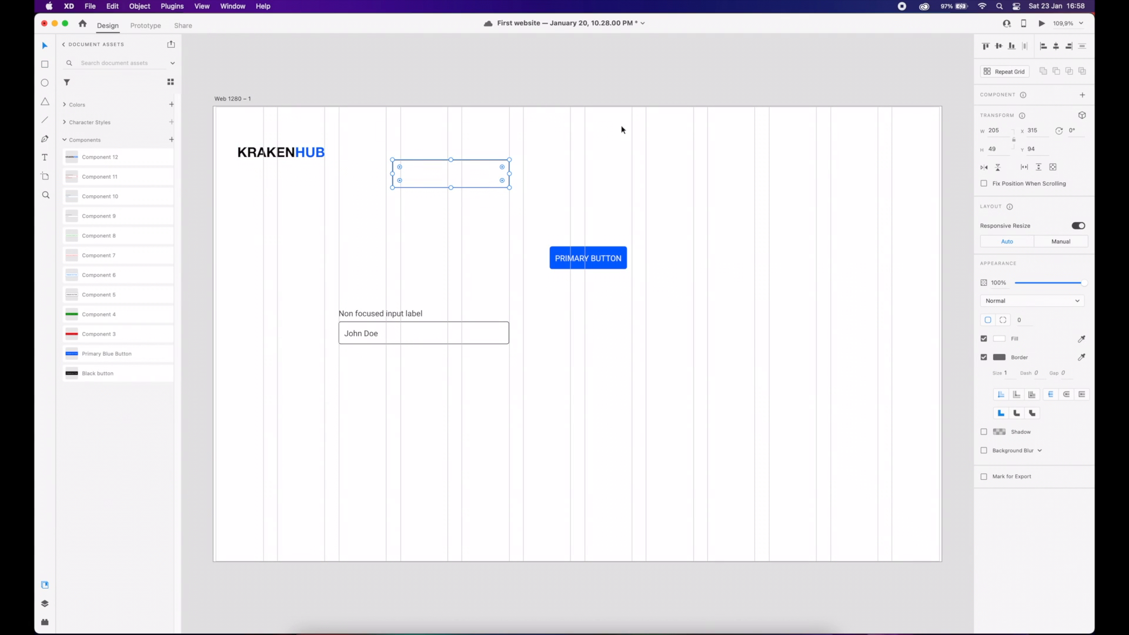
left_click(993, 130)
type("1280")
key("Return")
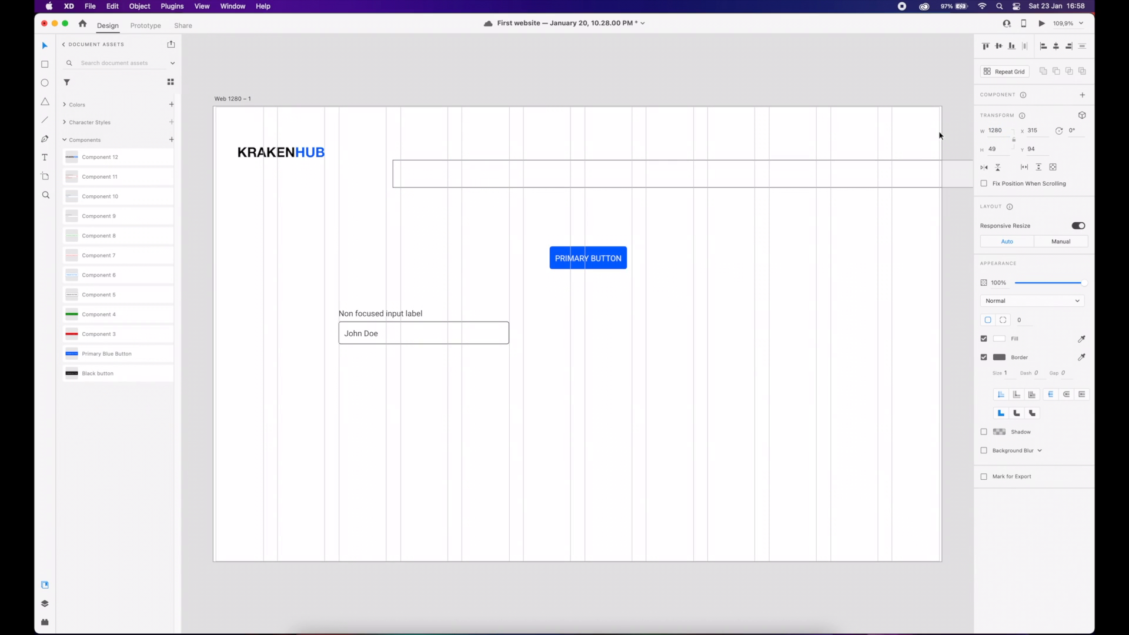
left_click(986, 47)
left_click(1044, 47)
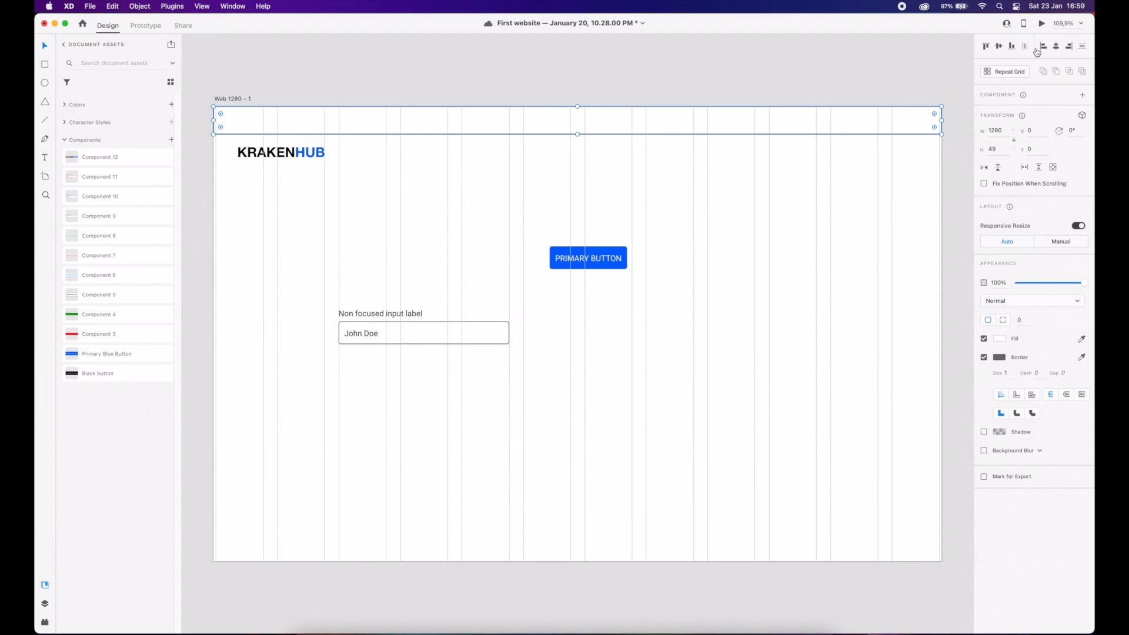
- Remove the header rectangle's border and give it a shadow with Y offset 2 and blur 4
left_click(984, 357)
left_click(983, 376)
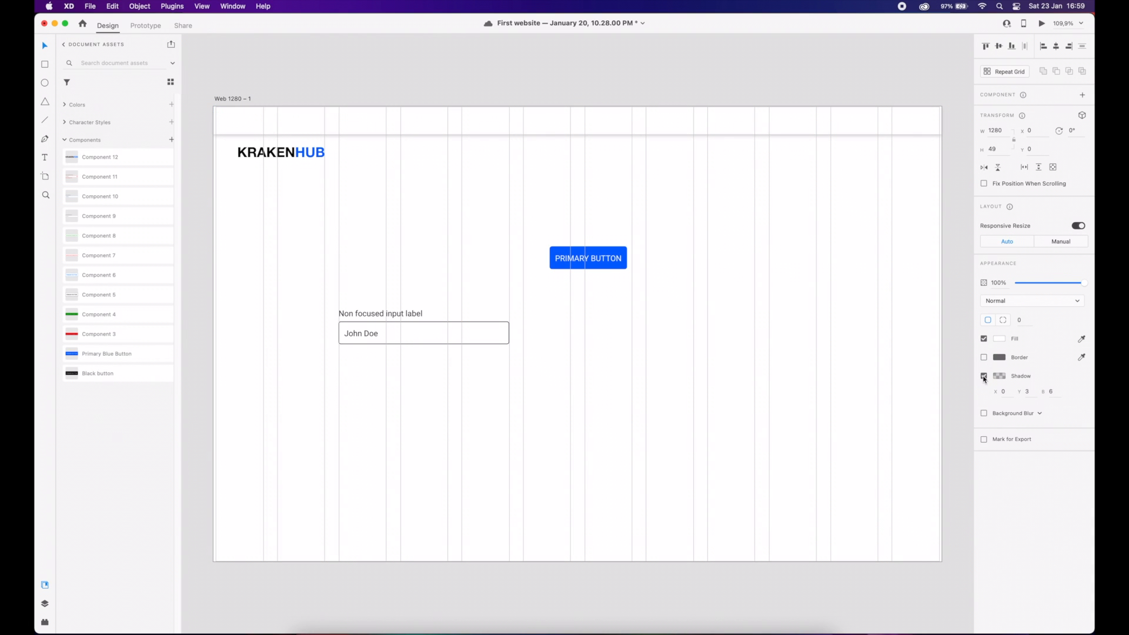
left_click(922, 317)
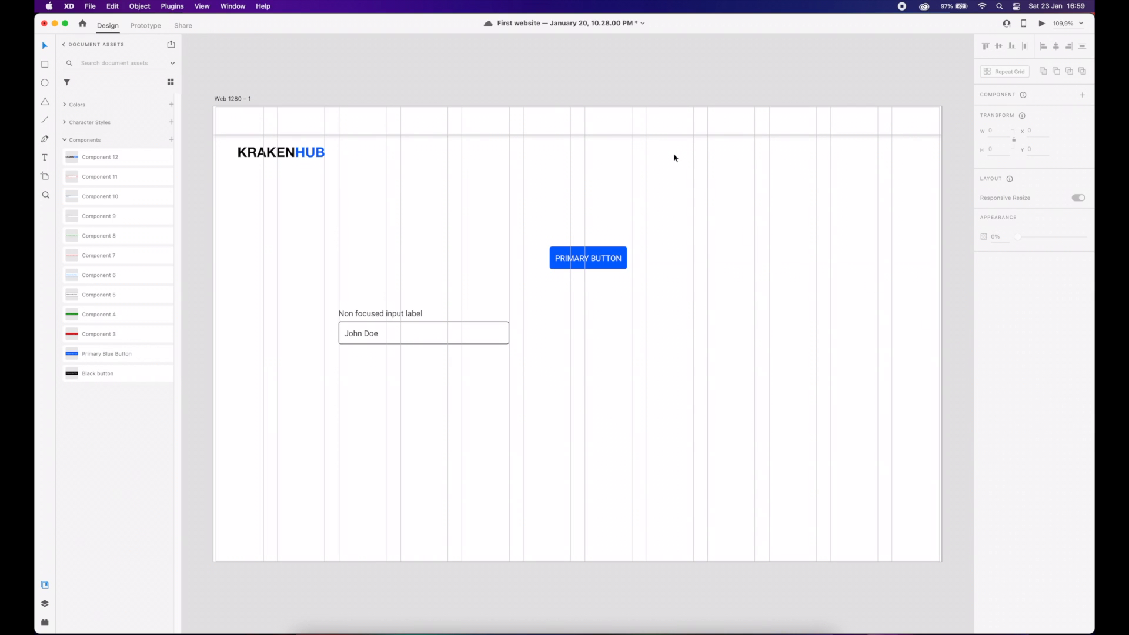
left_click(670, 130)
left_click(1025, 392)
type("2")
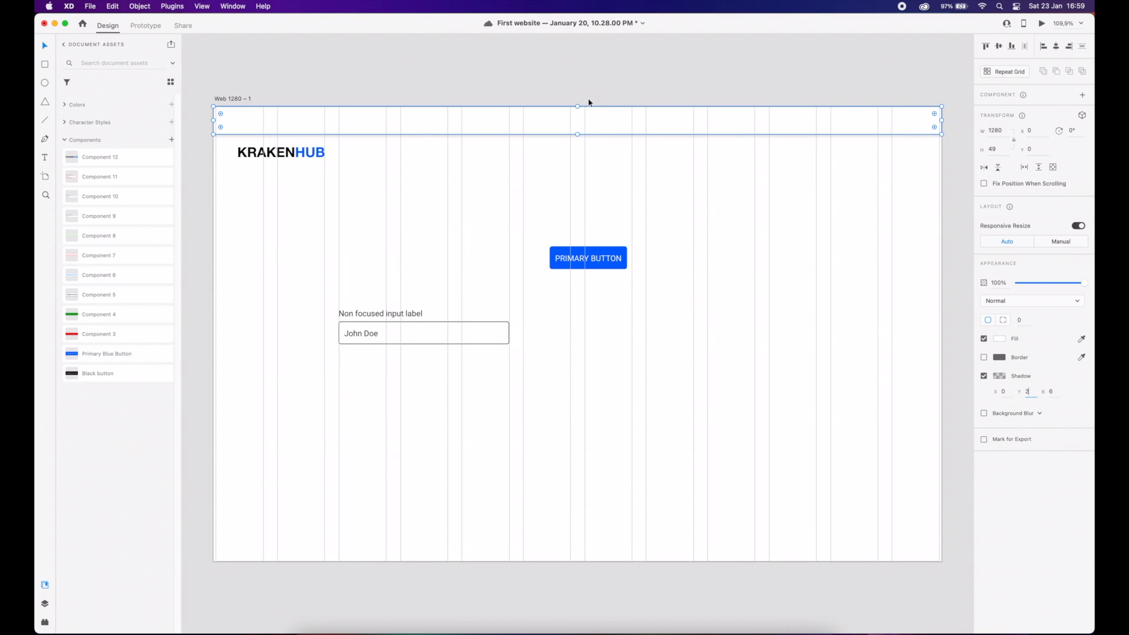
left_click(1050, 393)
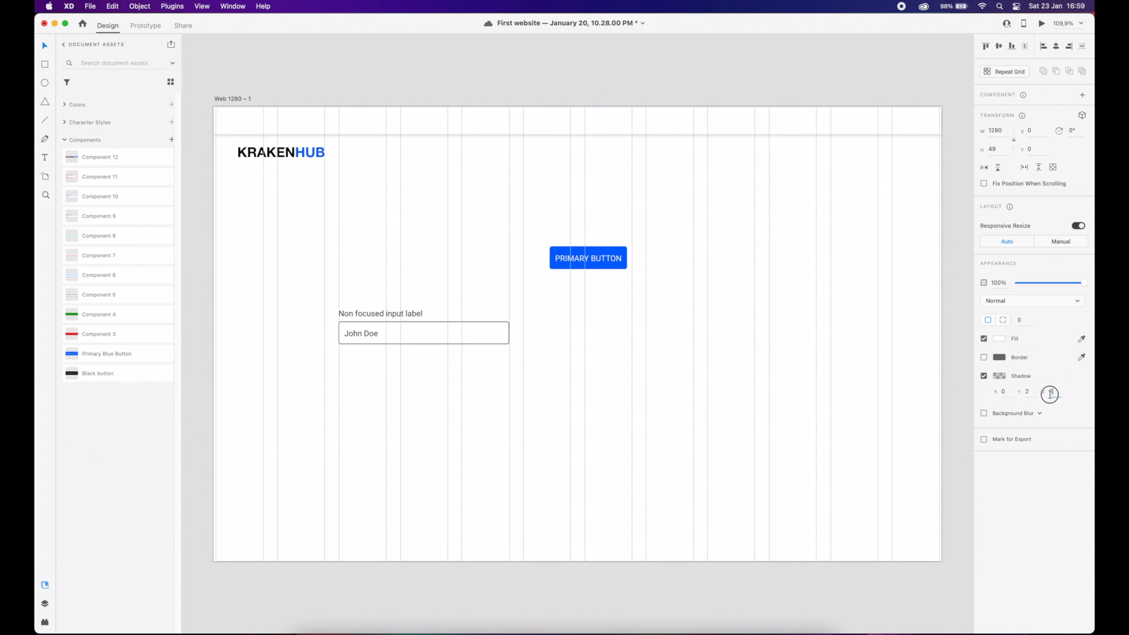
left_click(754, 306)
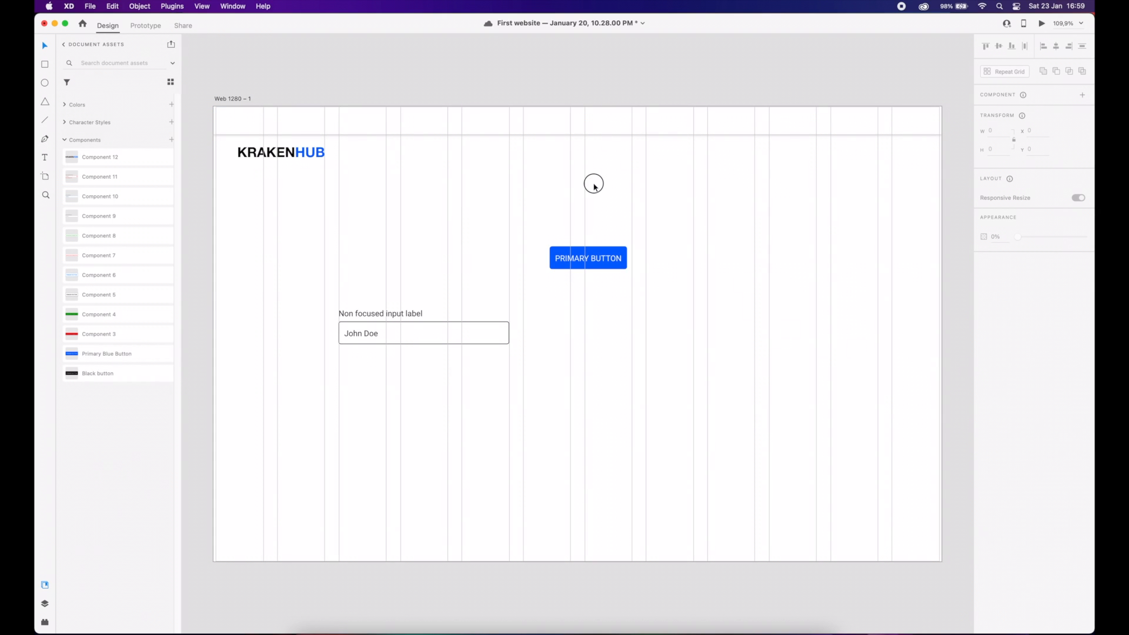
- Move the logo onto the header rectangle at about X 25, Y 11 and bring it in front of the rectangle
left_click_drag(296, 154, 285, 125)
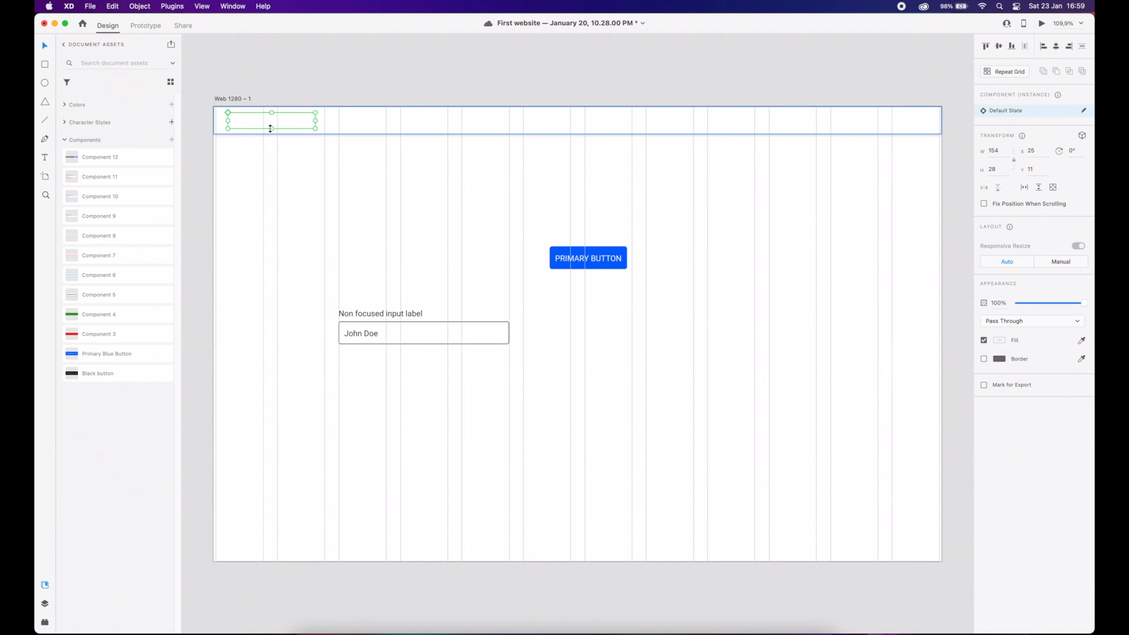
left_click(44, 603)
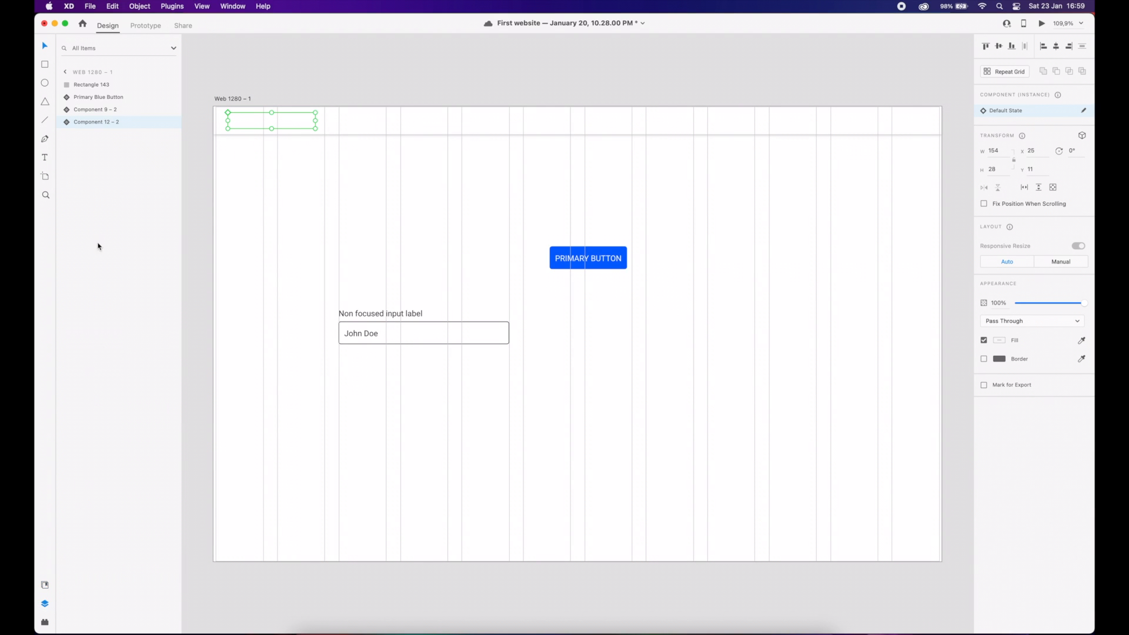
left_click_drag(105, 123, 98, 87)
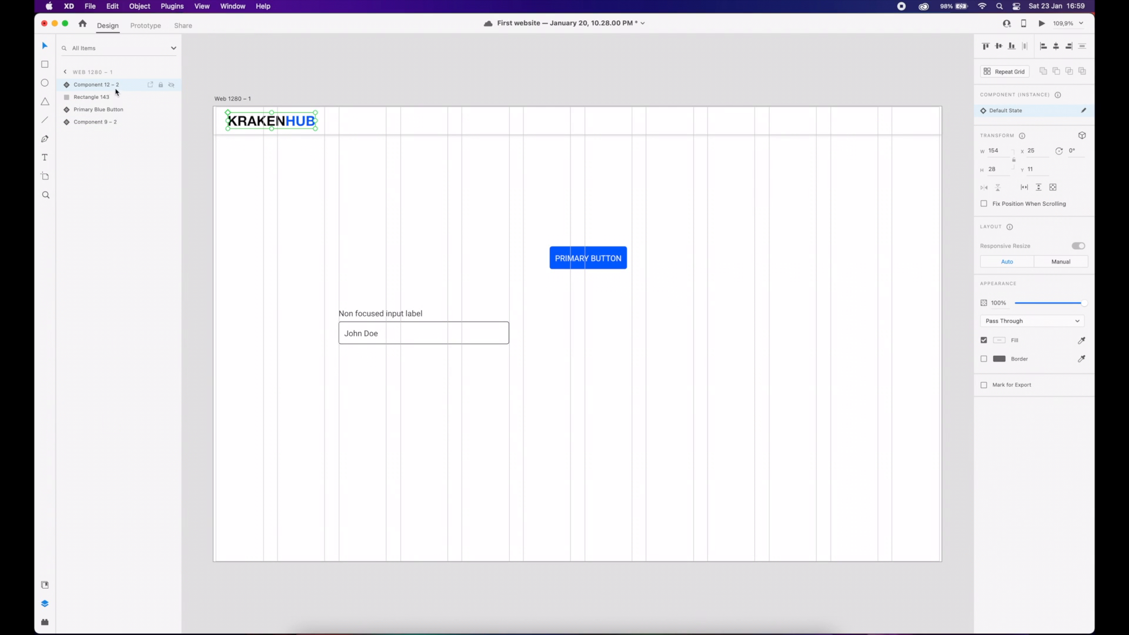
- Rename the logo layer to Logo and the header rectangle layer to Top navigation background
left_click(113, 88)
left_click(113, 86)
type("Log")
left_click(273, 181)
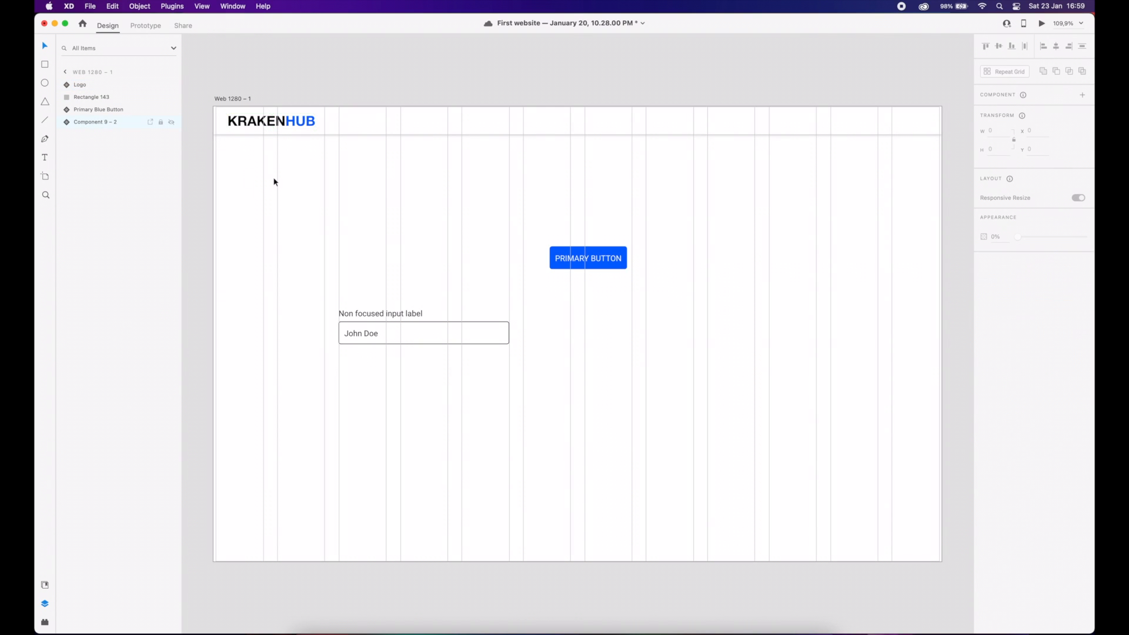
left_click(346, 128)
double_click(91, 97)
type("B")
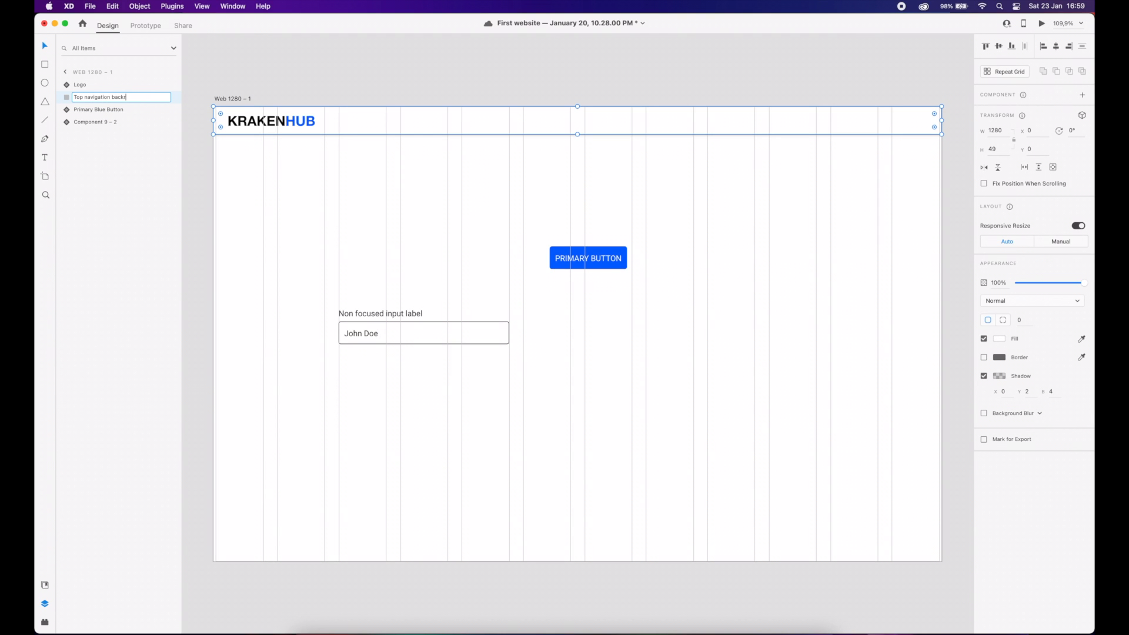
left_click(270, 166)
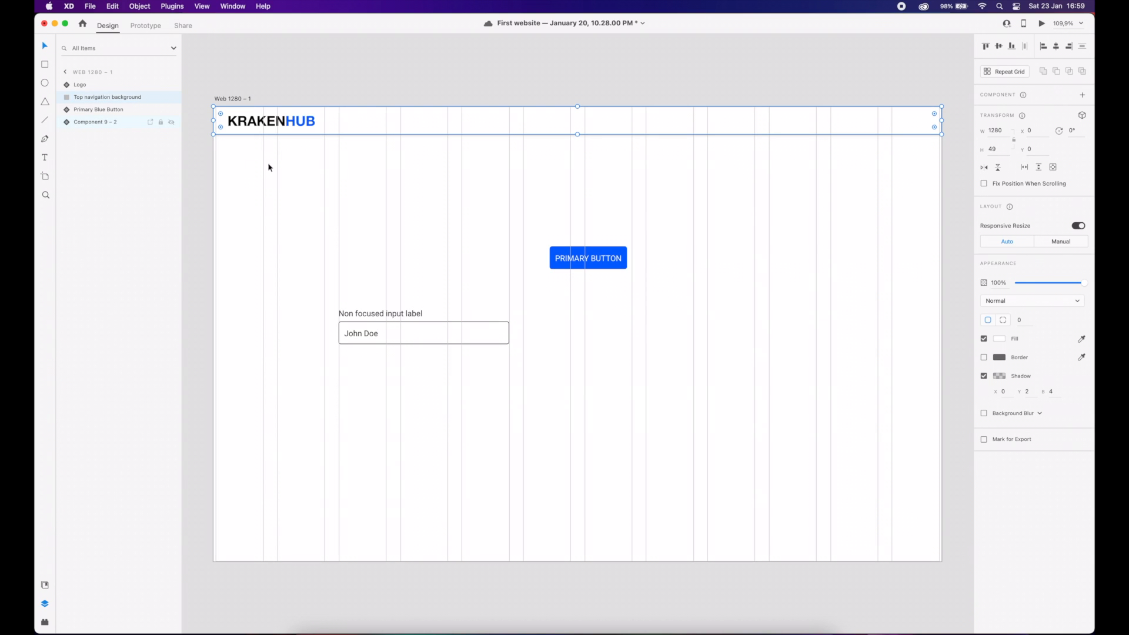
- Left-align the logo with the top navigation background and offset it 20 px from the bar's left edge
left_click(260, 122)
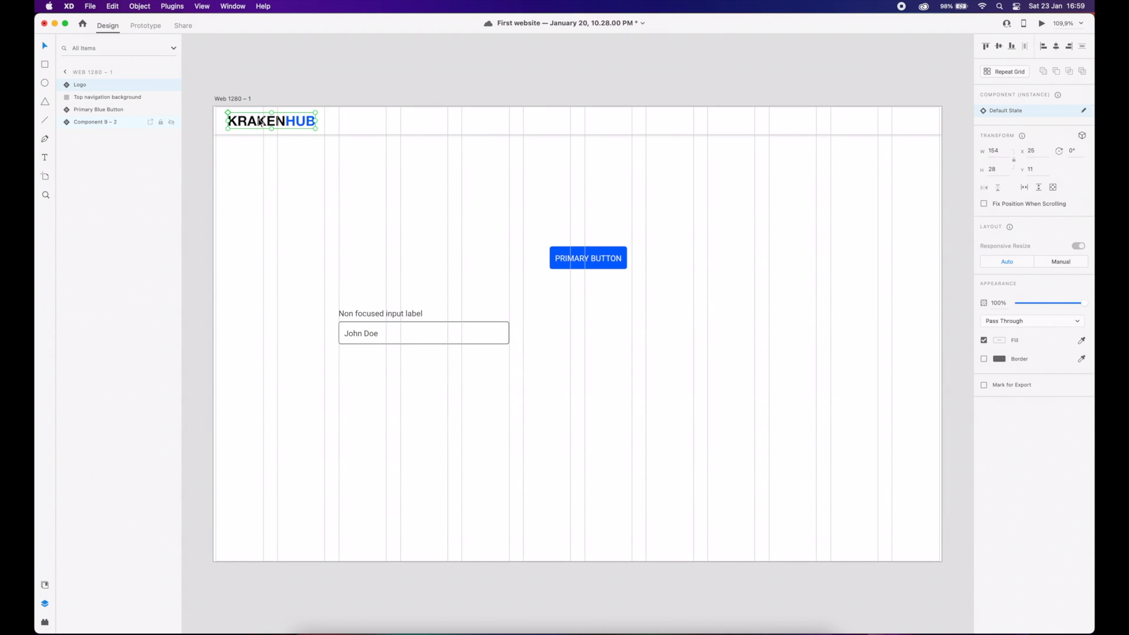
left_click(344, 126, "shift")
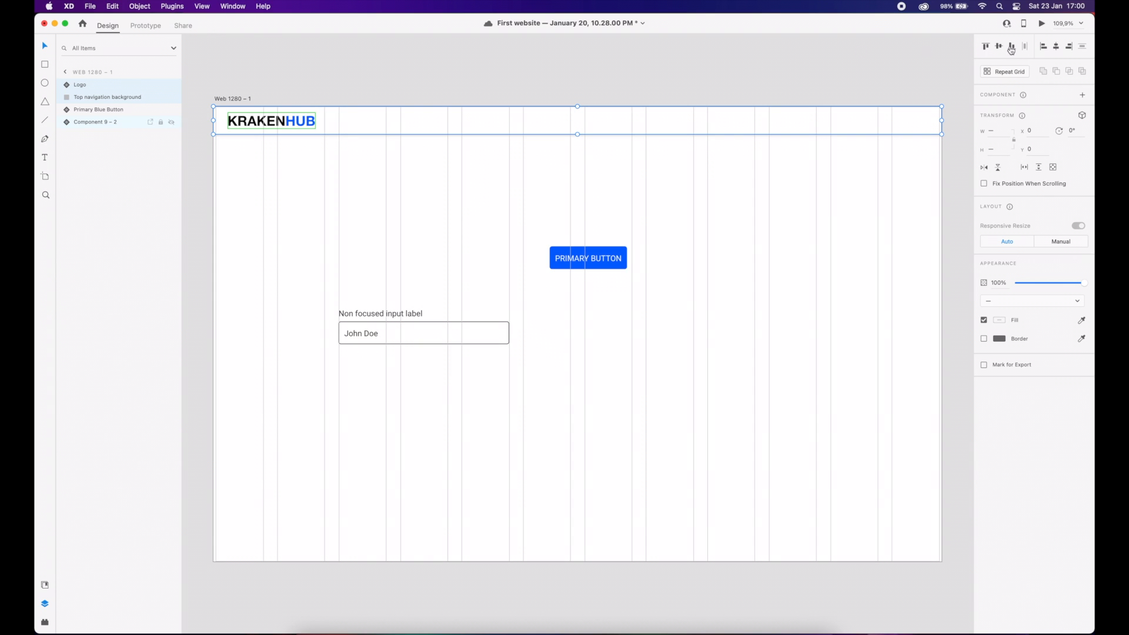
left_click(1043, 49)
left_click(429, 213)
left_click(285, 127)
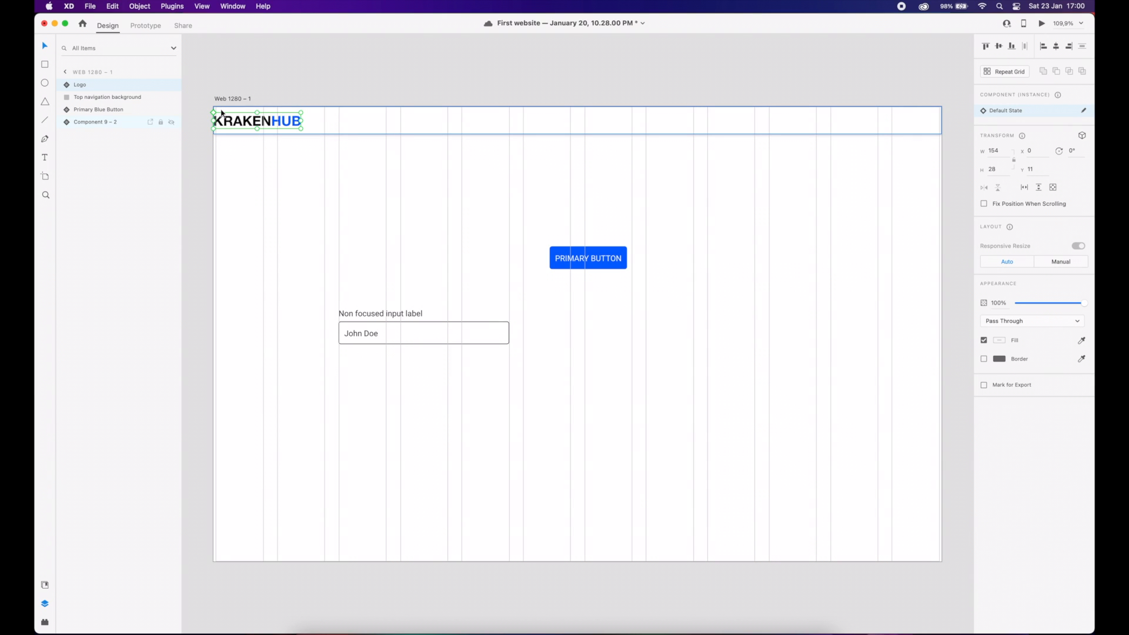
key("shift+Right")
key("shift+Right")
key("alt")
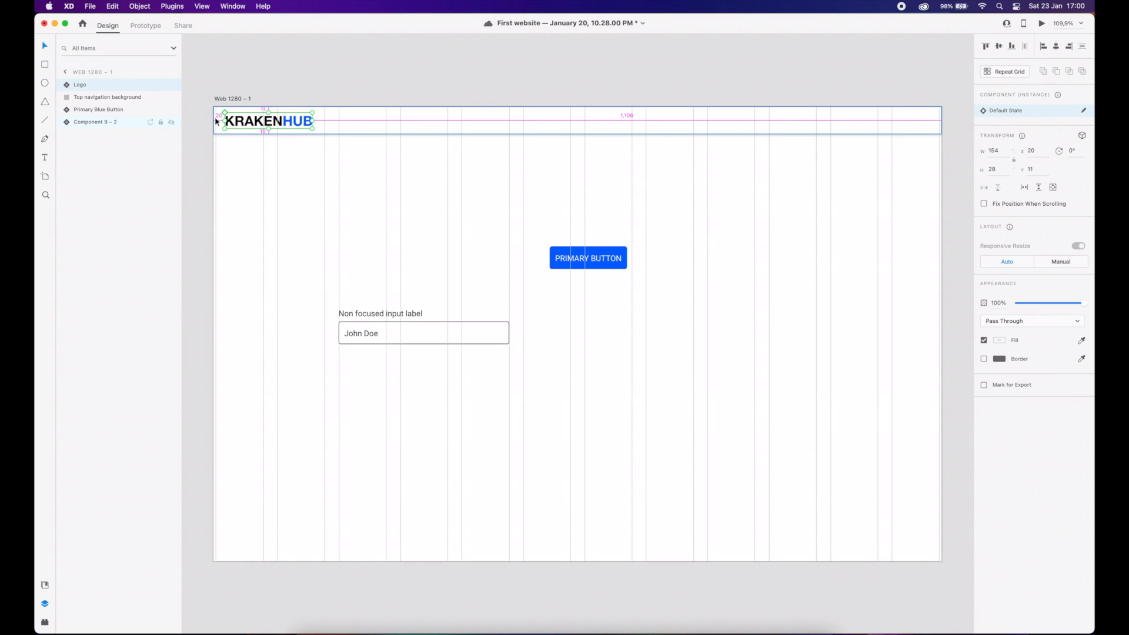
- Hide the layout grid on the Web 1280 – 1 artboard
left_click(315, 166)
scroll(359, 172, "right", 1)
left_click(397, 171)
left_click(984, 340)
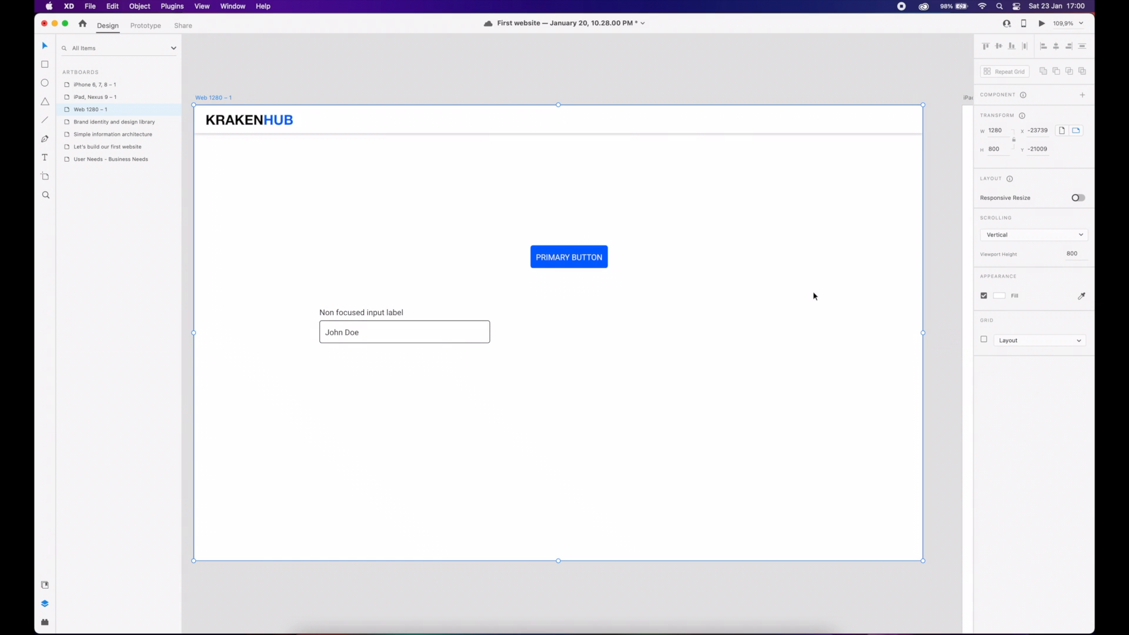
- Preview the page to check the top navigation bar, and close the preview
left_click(1041, 23)
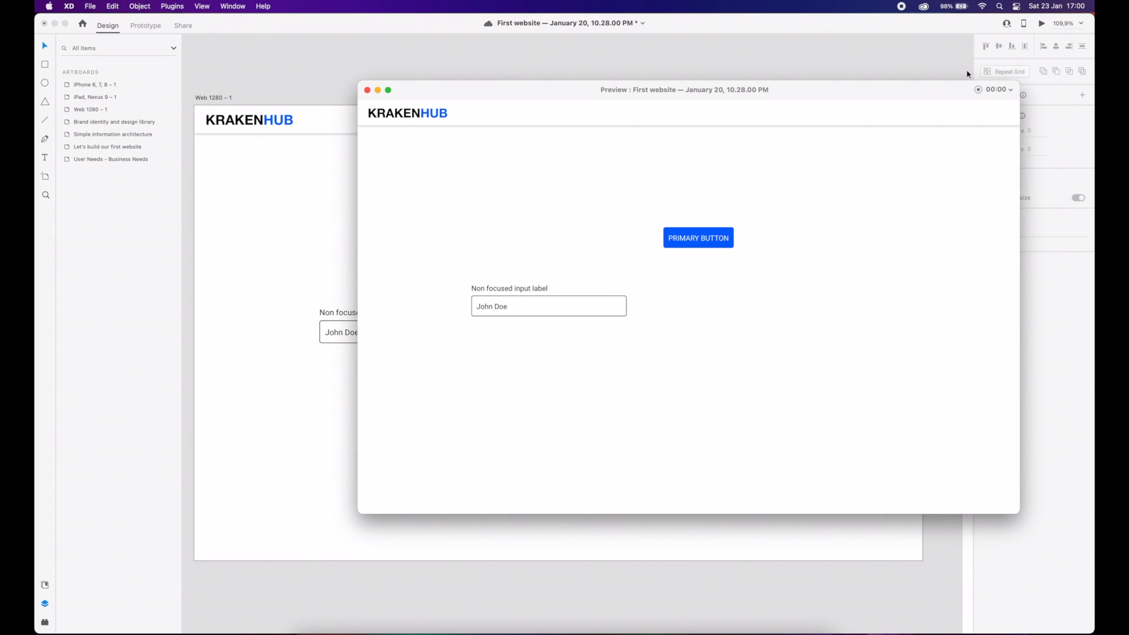
left_click_drag(608, 84, 477, 94)
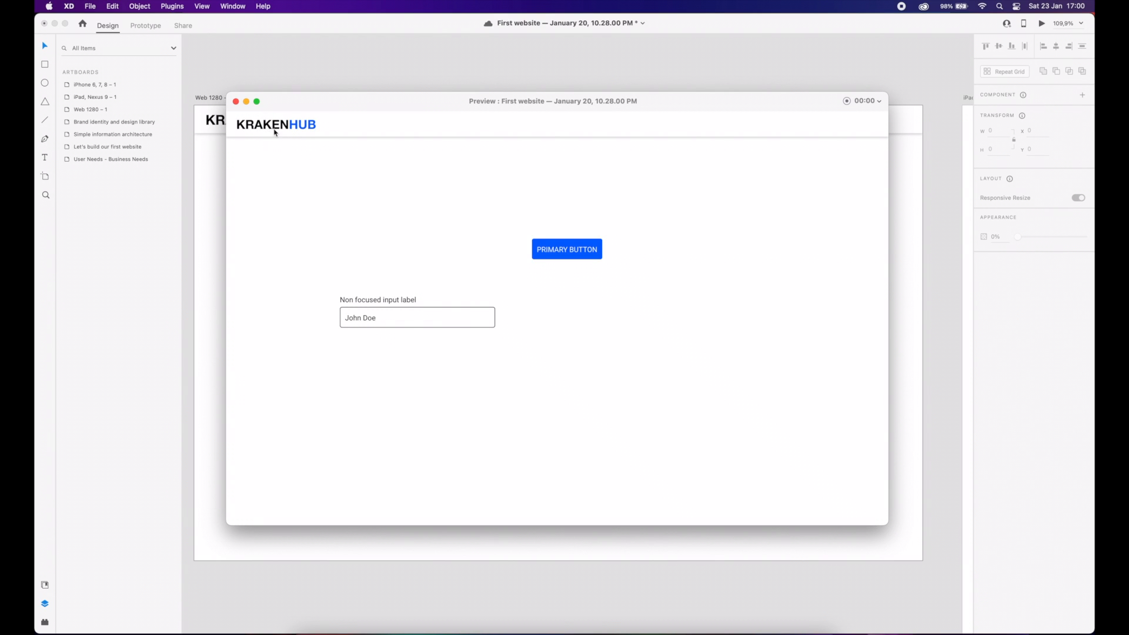
left_click(236, 102)
- Set the top navigation background's height to 56 and centre the logo vertically on it
left_click(324, 122)
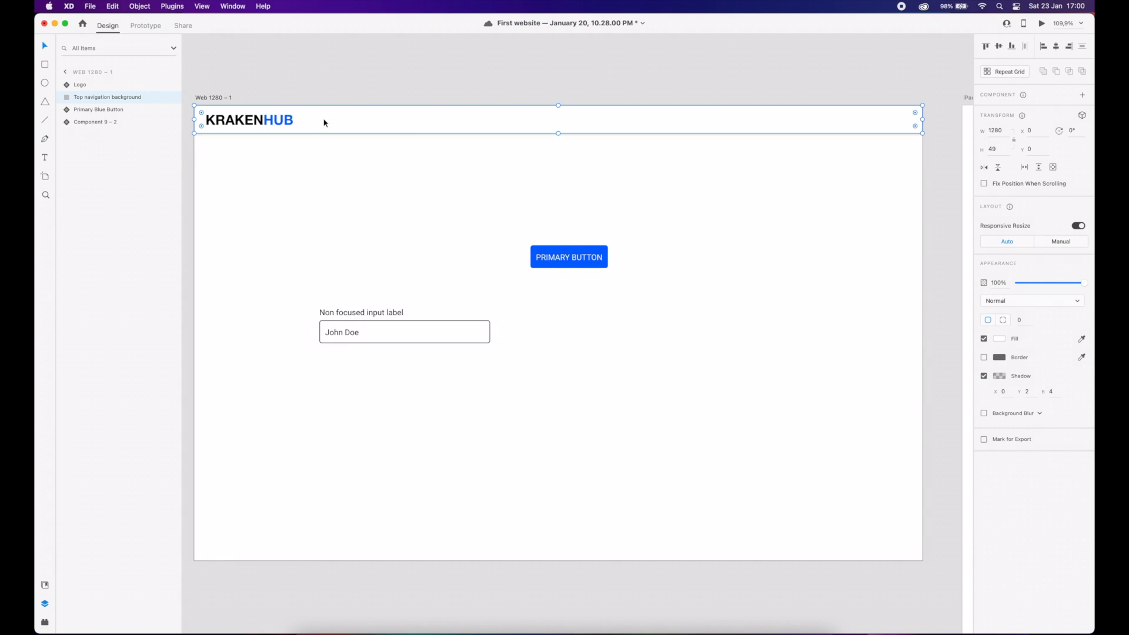
left_click(993, 149)
type("56")
key("Return")
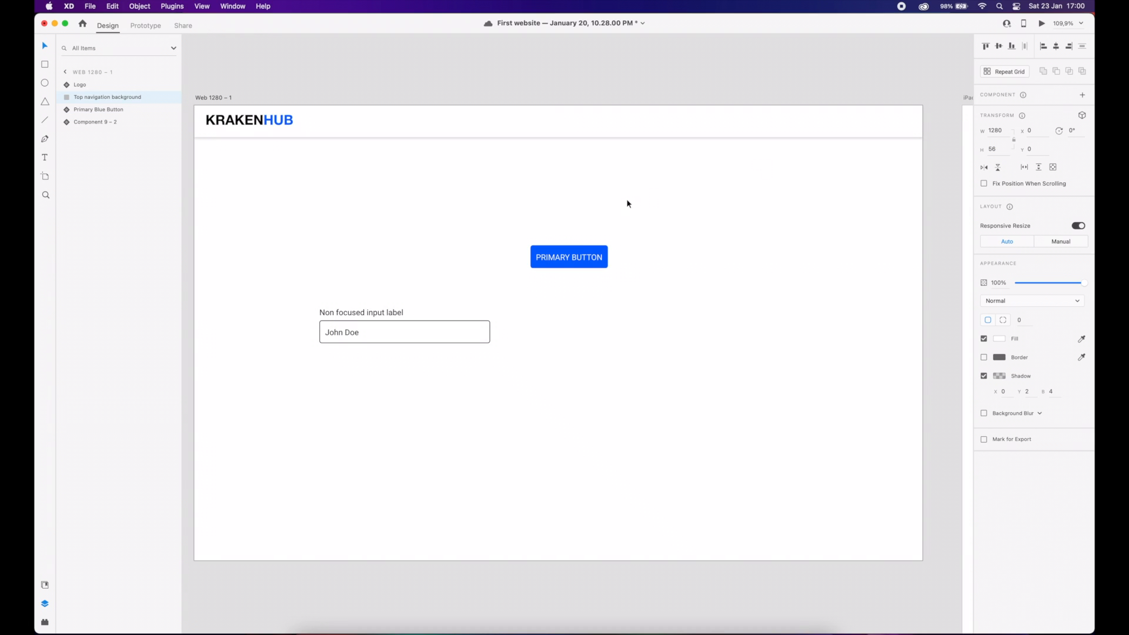
left_click(284, 124, "shift")
left_click(430, 163)
left_click(286, 131)
left_click(286, 124)
left_click(296, 145)
- Set the top navigation background's height to 64
left_click(317, 132)
type("64")
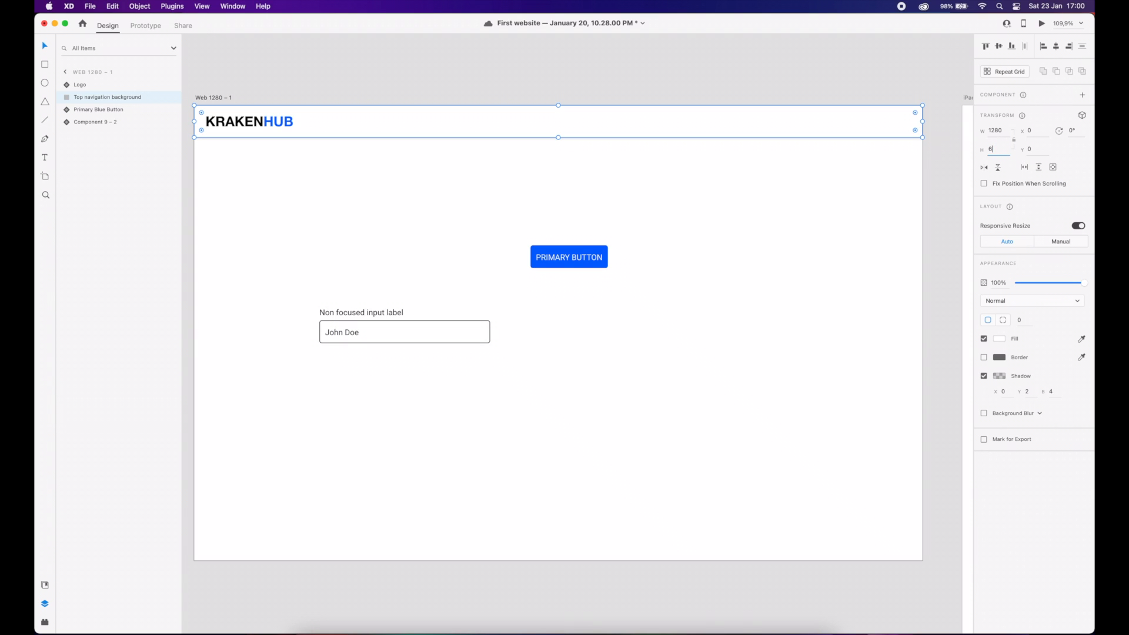
key("Return")
left_click(308, 204)
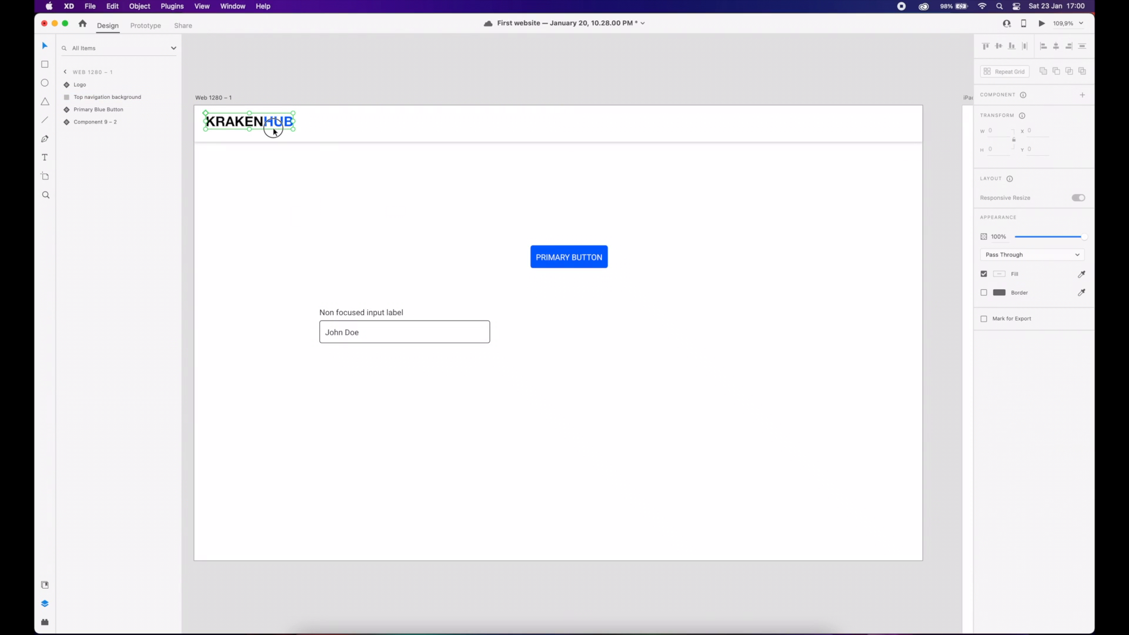
- Centre the logo vertically within the taller top navigation background
left_click_drag(272, 128, 272, 130)
left_click(308, 148)
left_click(336, 125)
left_click(343, 156)
left_click(283, 124)
left_click(305, 158)
left_click(290, 127)
left_click(330, 134, "shift")
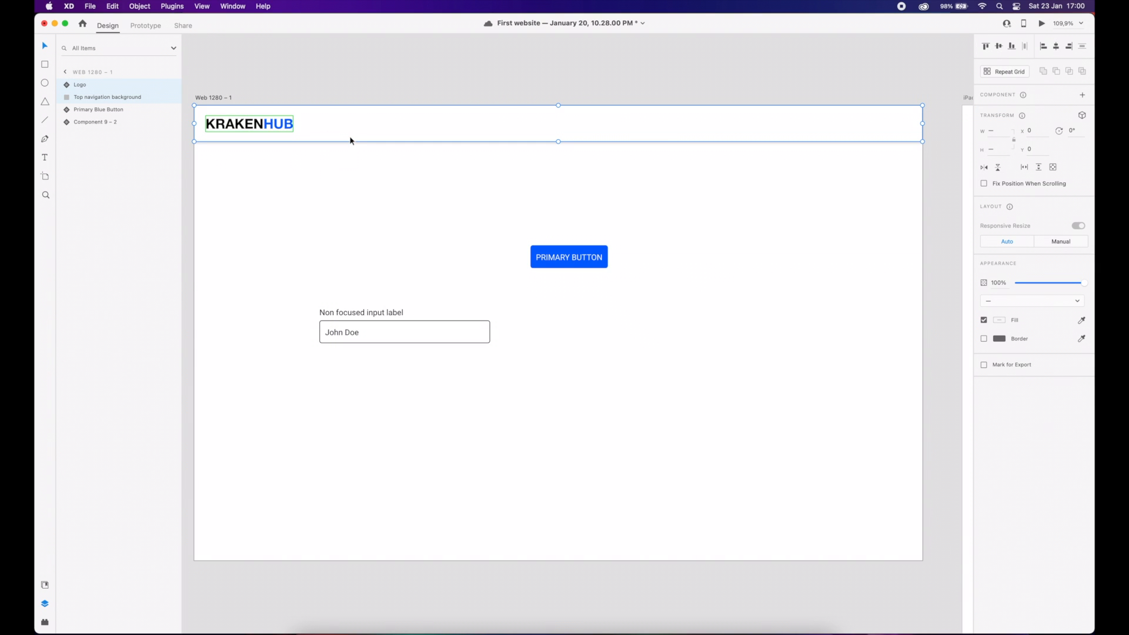
left_click(356, 165)
left_click(341, 131)
- Preview the page with the taller navigation bar and close the preview
left_click(1042, 24)
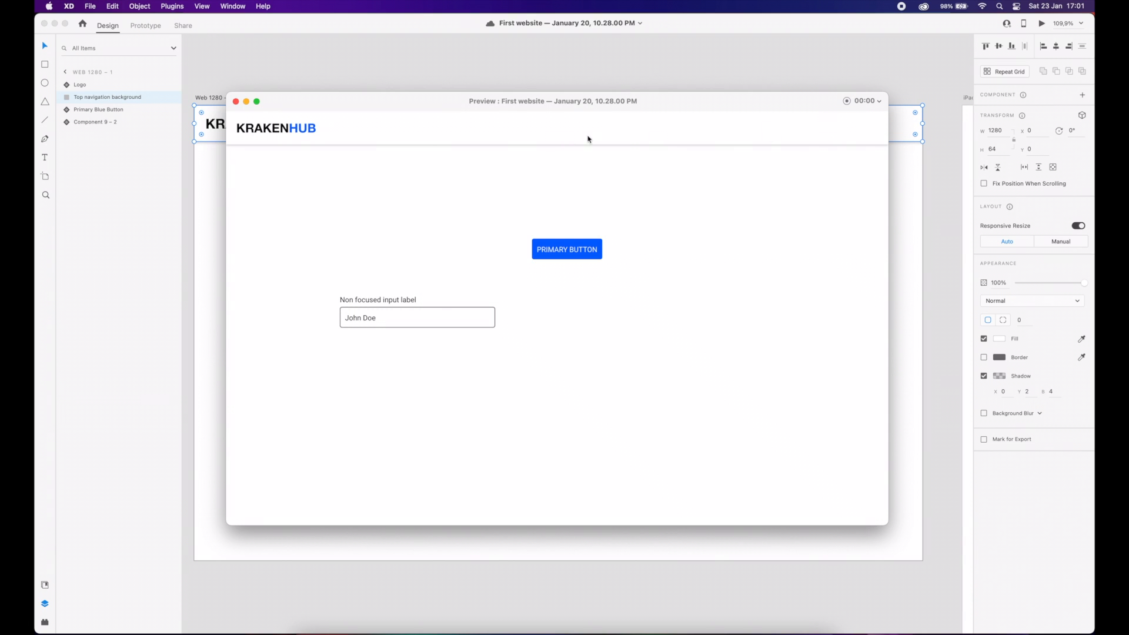
left_click(236, 102)
left_click(395, 194)
- Move the primary button to about X 777, Y 497 and centre the input field horizontally and vertically on the artboard
left_click(546, 248)
left_click_drag(545, 248, 652, 391)
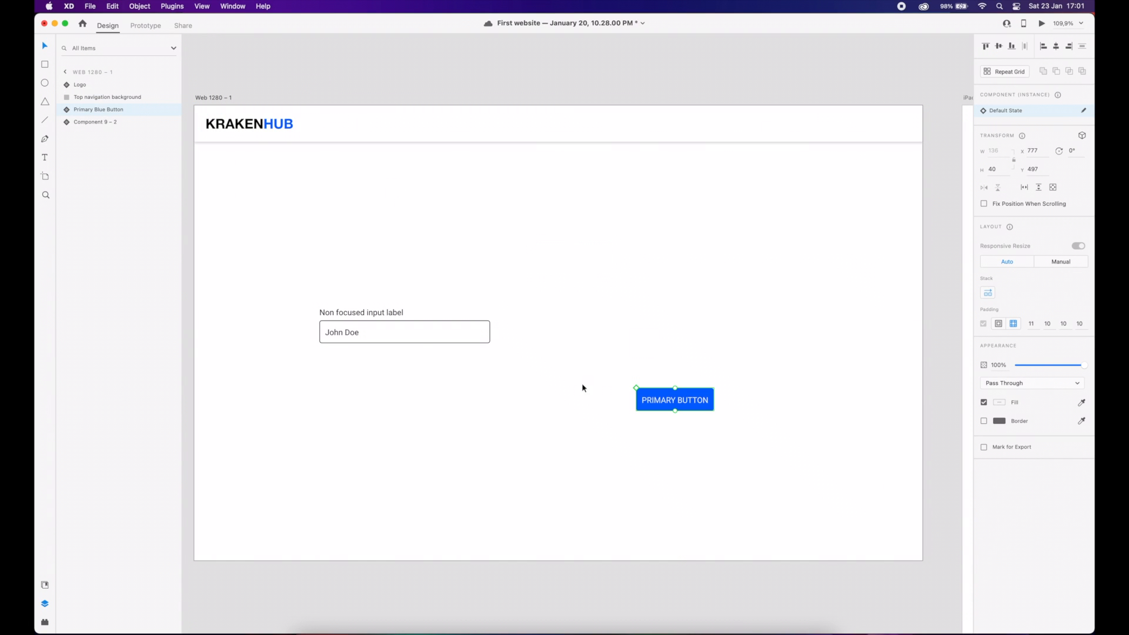
left_click(419, 335)
left_click(997, 47)
left_click(1056, 47)
- Show the layout grid on the Web 1280 – 1 artboard
left_click(584, 280)
left_click(984, 341)
left_click(750, 308)
- Widen the input field on both sides to about 408 px so its edges match the layout grid columns
left_click(564, 336)
left_click_drag(564, 336, 534, 336)
left_click_drag(612, 333, 670, 331)
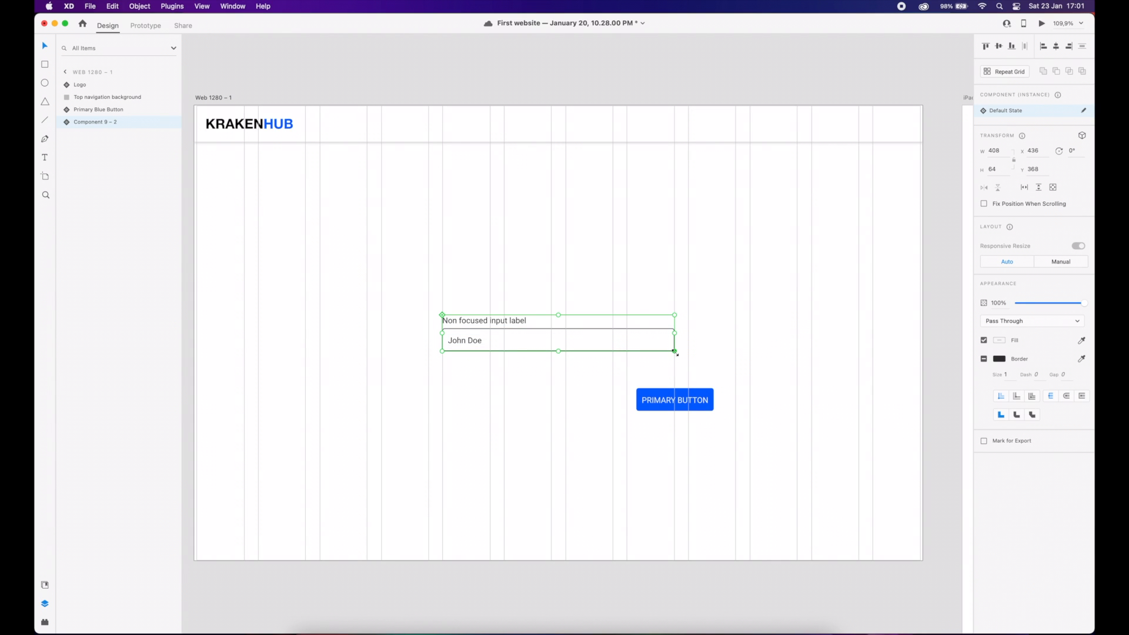
left_click(690, 336)
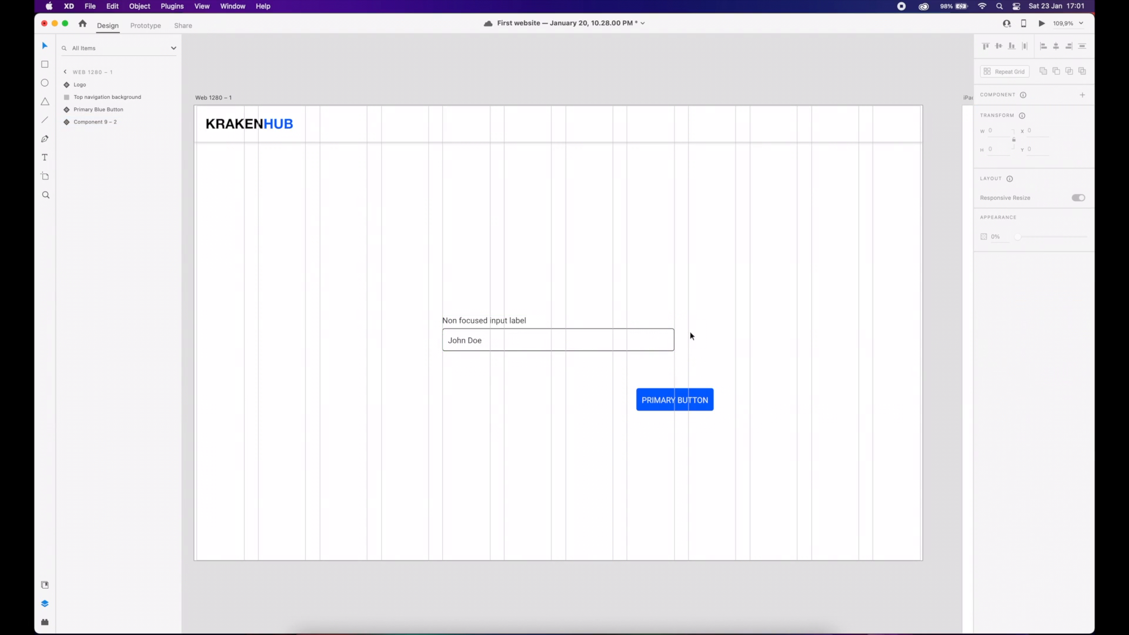
left_click(506, 345)
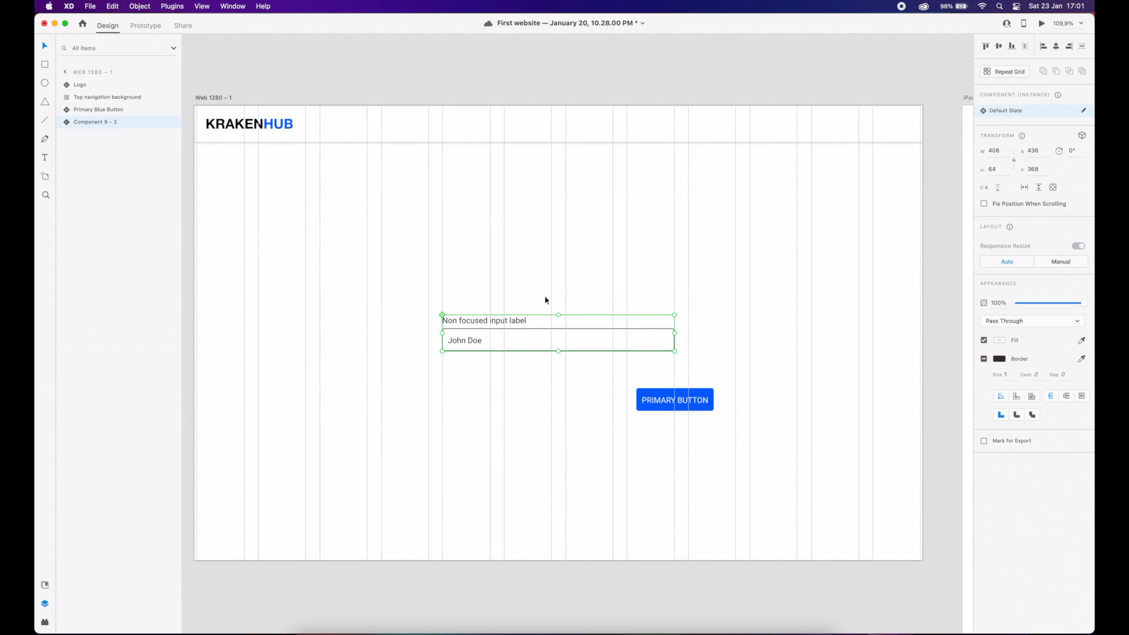
- Change the input field's label to "Search" and its placeholder text to "Search here for keyword"
left_click(539, 300)
double_click(517, 322)
double_click(517, 322)
type("Search")
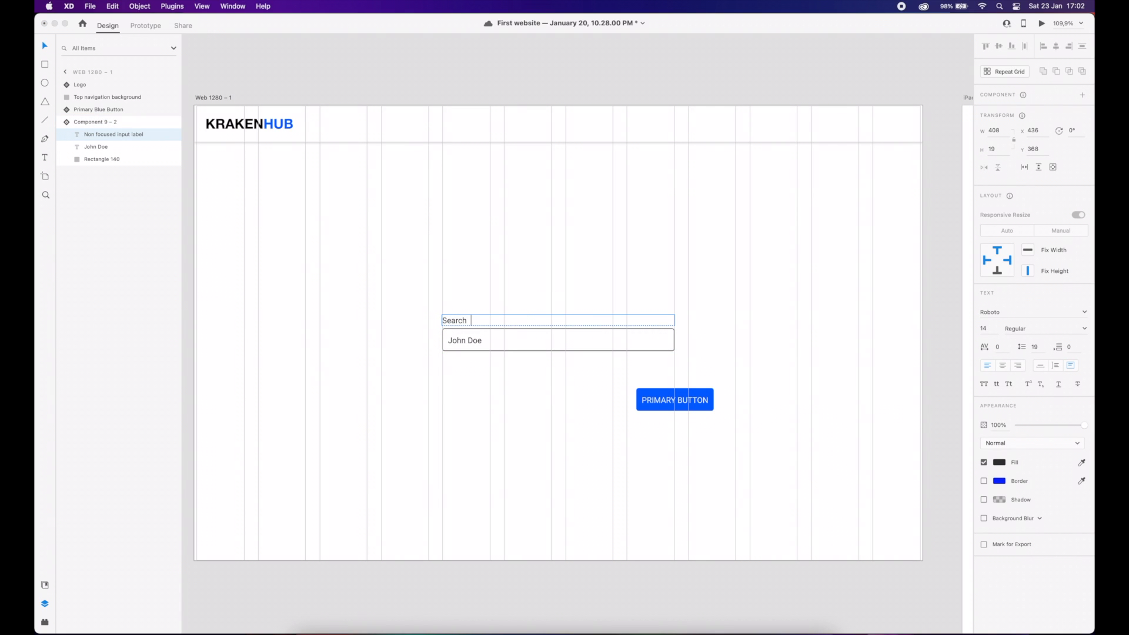
double_click(530, 341)
type("Search")
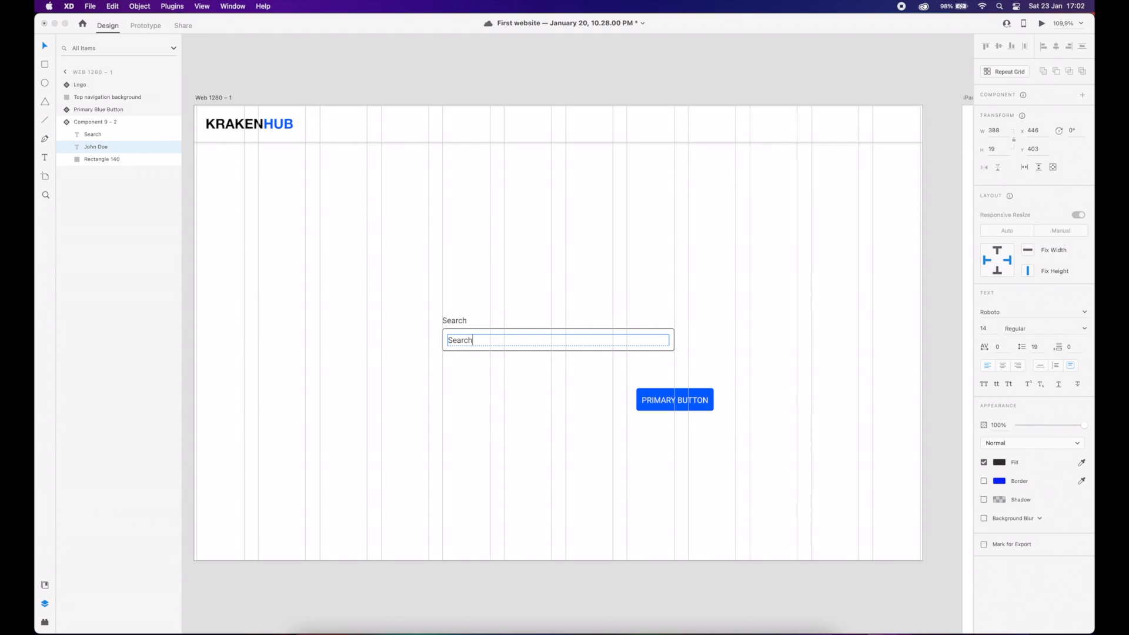
type(" here for keyword,")
left_click(493, 360)
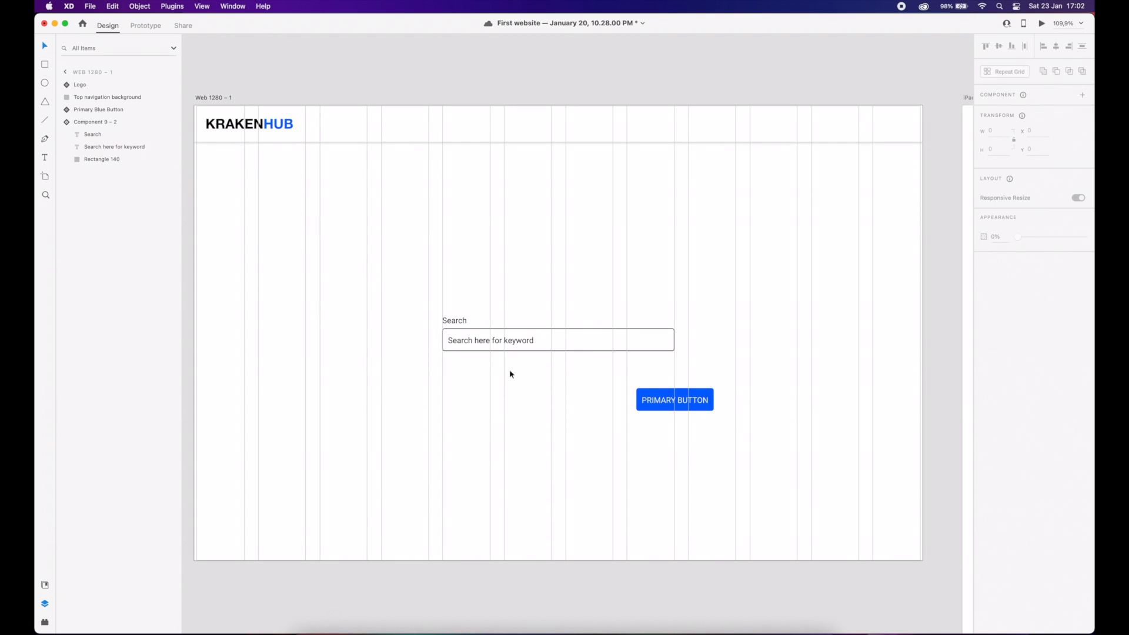
- Move the primary button below the input field, centred under it with a 20 px gap, at X 572, Y 452
left_click(573, 379)
left_click_drag(658, 399, 541, 372)
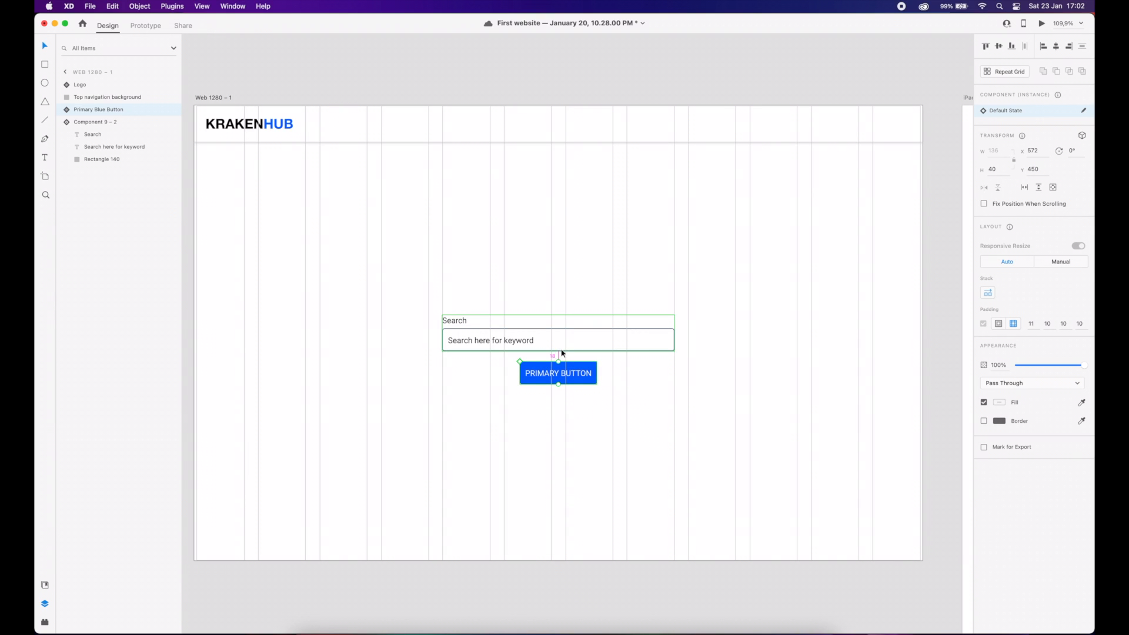
key("Down")
key("Down")
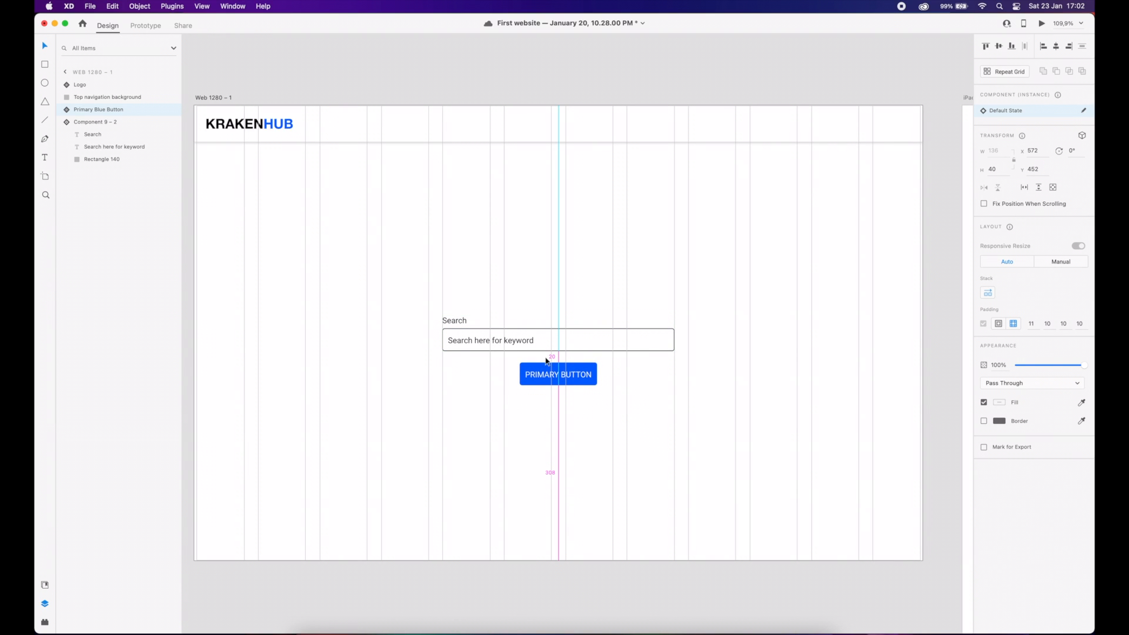
left_click(500, 382)
left_click(524, 374)
left_click(642, 380)
- Change the primary button's text to "SEARCH"
scroll(642, 380, "up", 5)
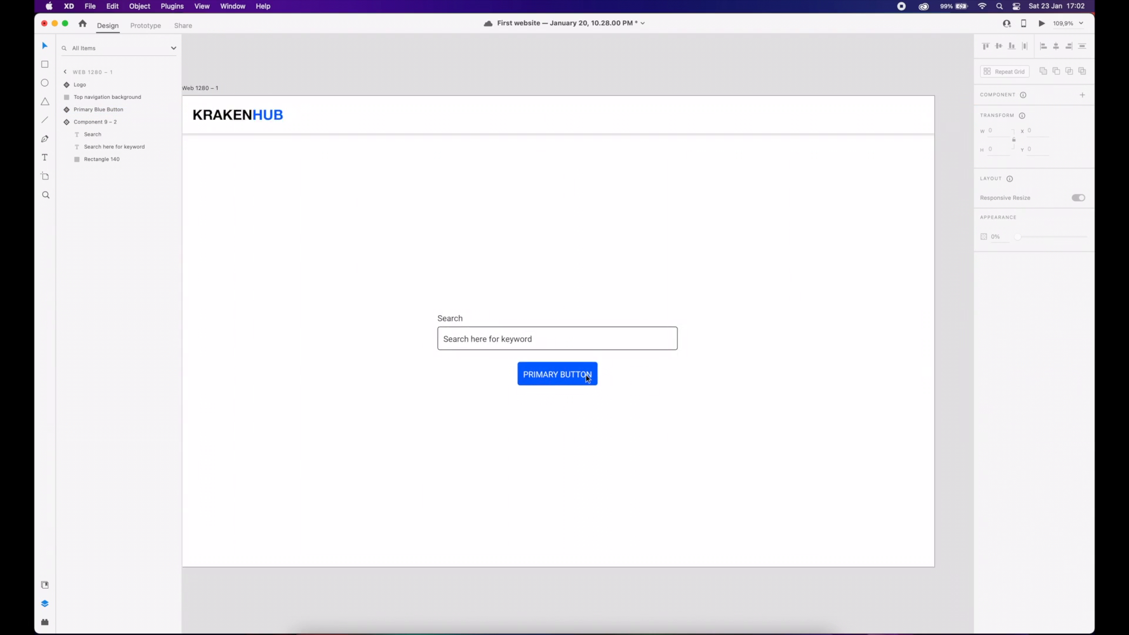
left_click(598, 371)
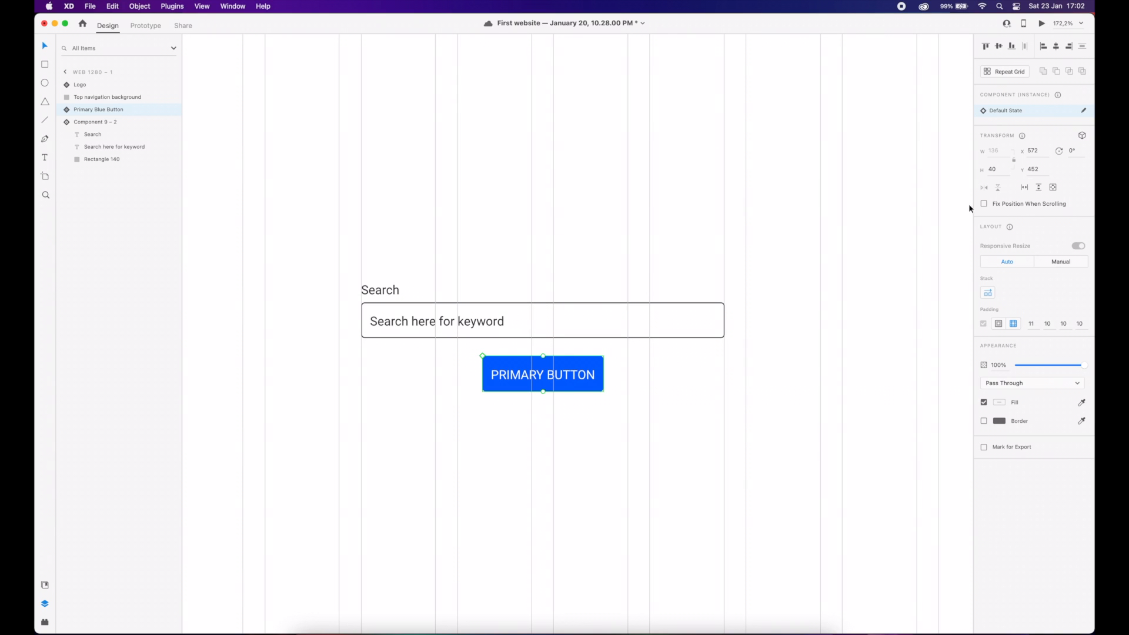
scroll(582, 403, "down", 1)
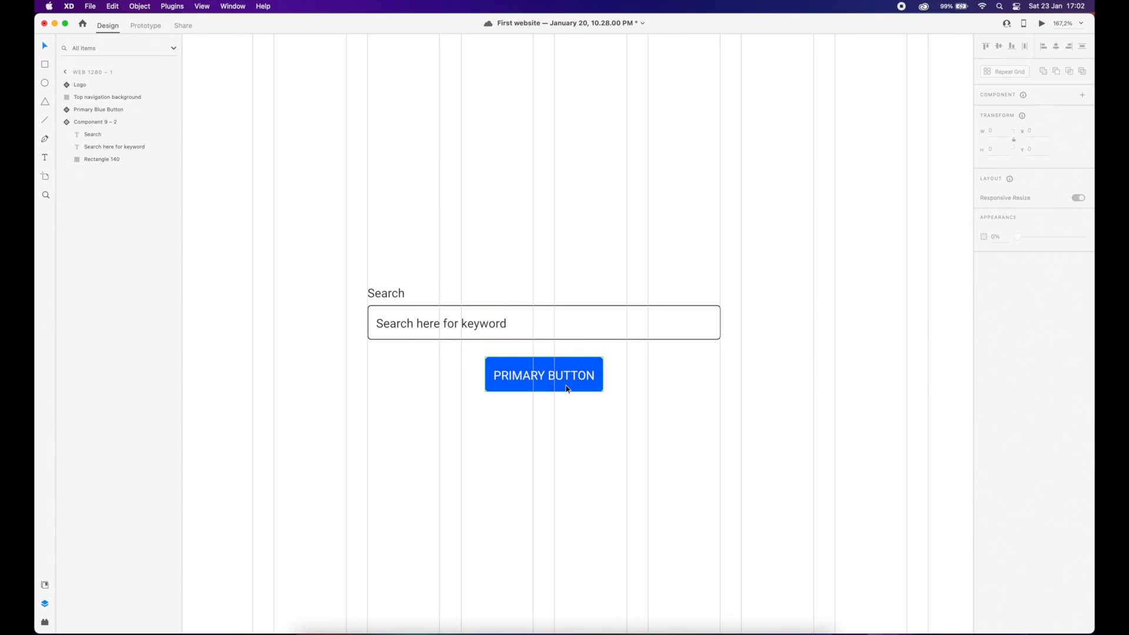
double_click(567, 380)
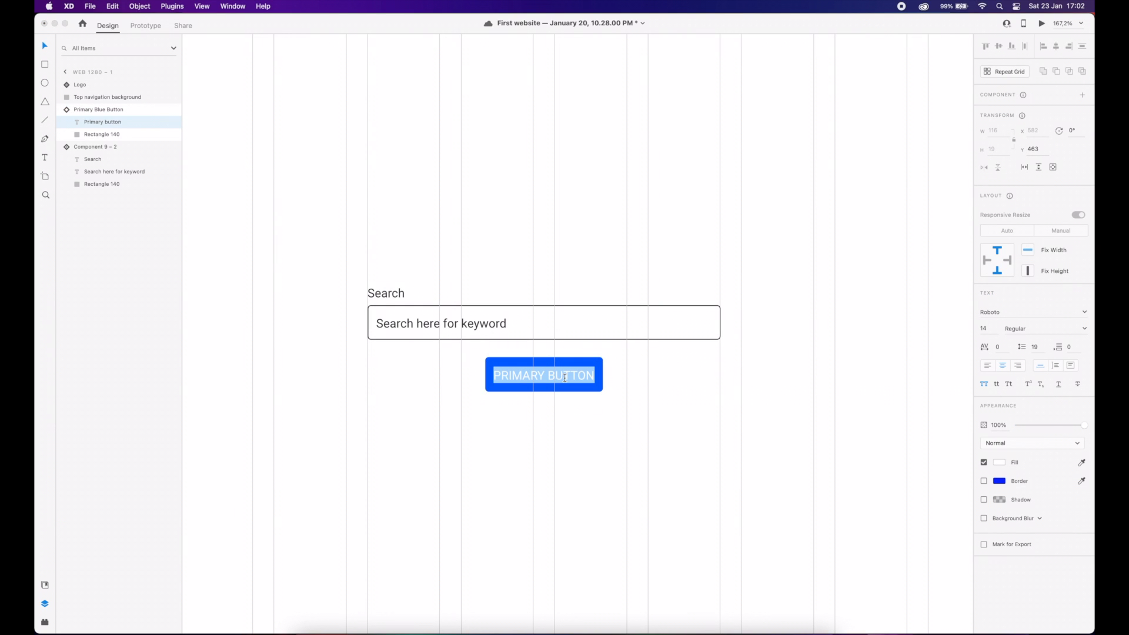
type("S")
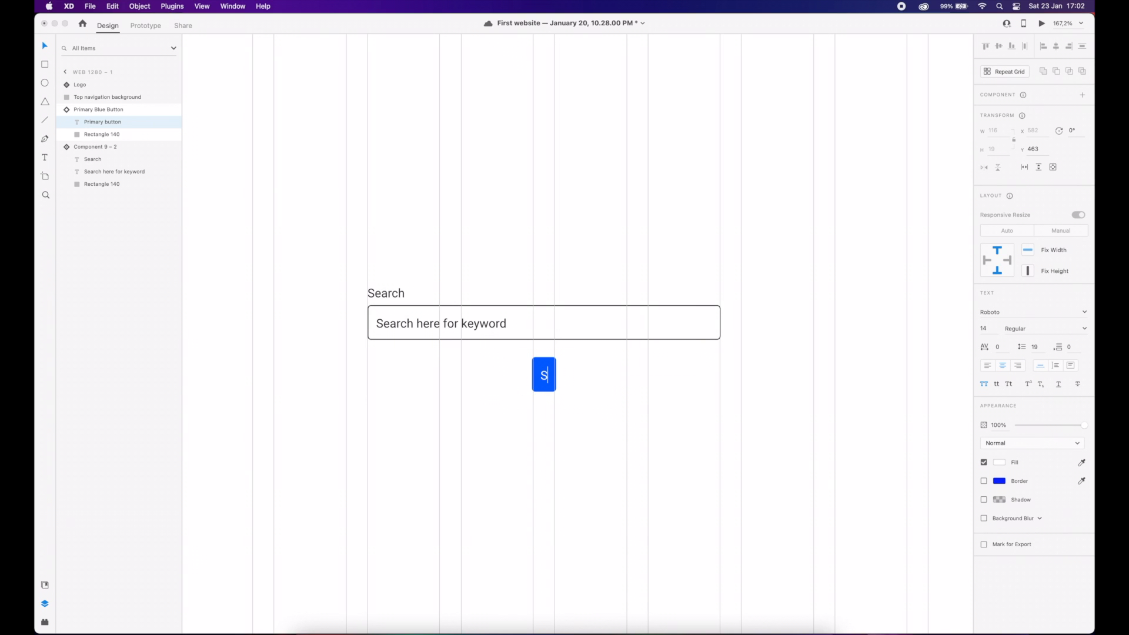
type("EARCH")
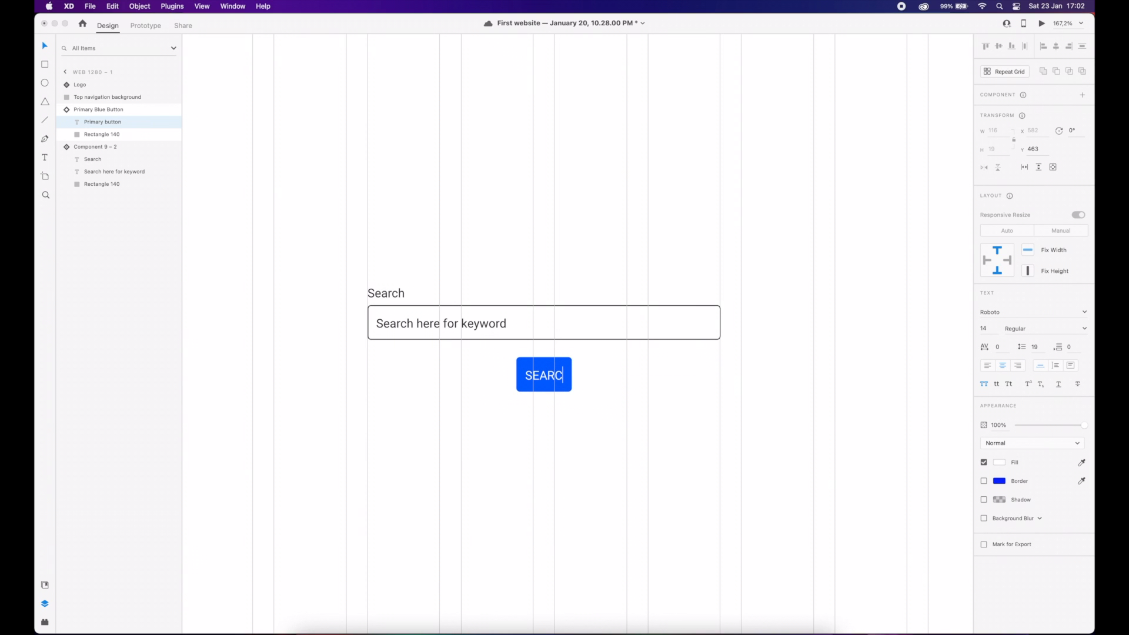
key("Escape")
key("Escape")
key("Escape")
key("Escape")
scroll(632, 405, "down", 5)
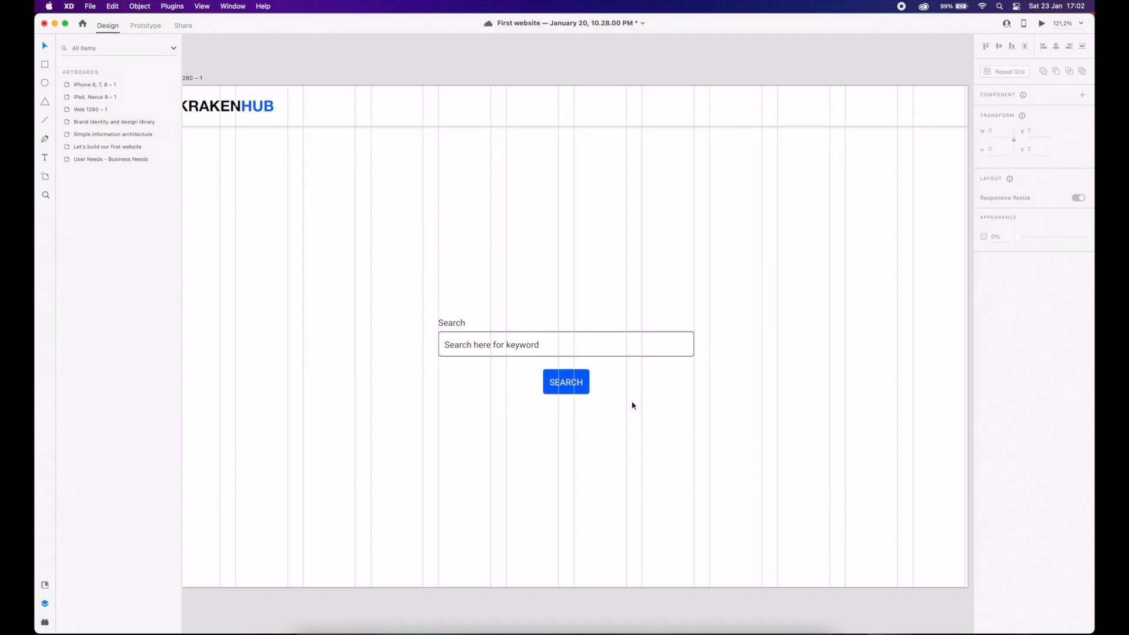
- Group the input field with the search button and centre the group vertically on the Web 1280 – 1 artboard
left_click_drag(446, 286, 619, 420)
key("super+g")
left_click(998, 46)
left_click(745, 214)
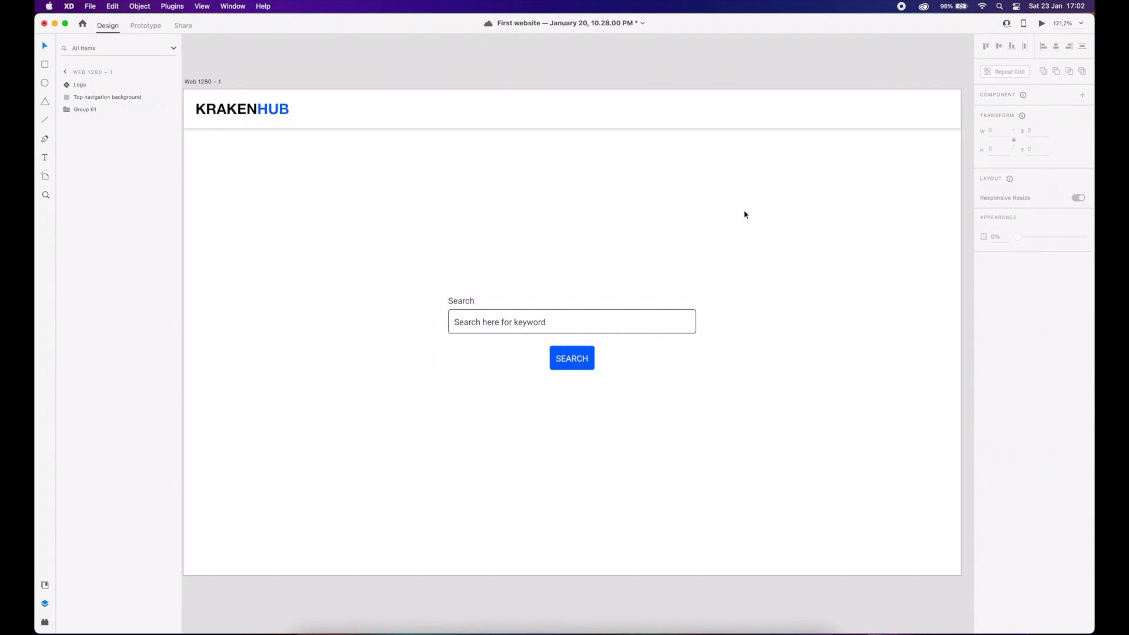
- Preview the web home page with the centred search group and close the preview
left_click(1041, 23)
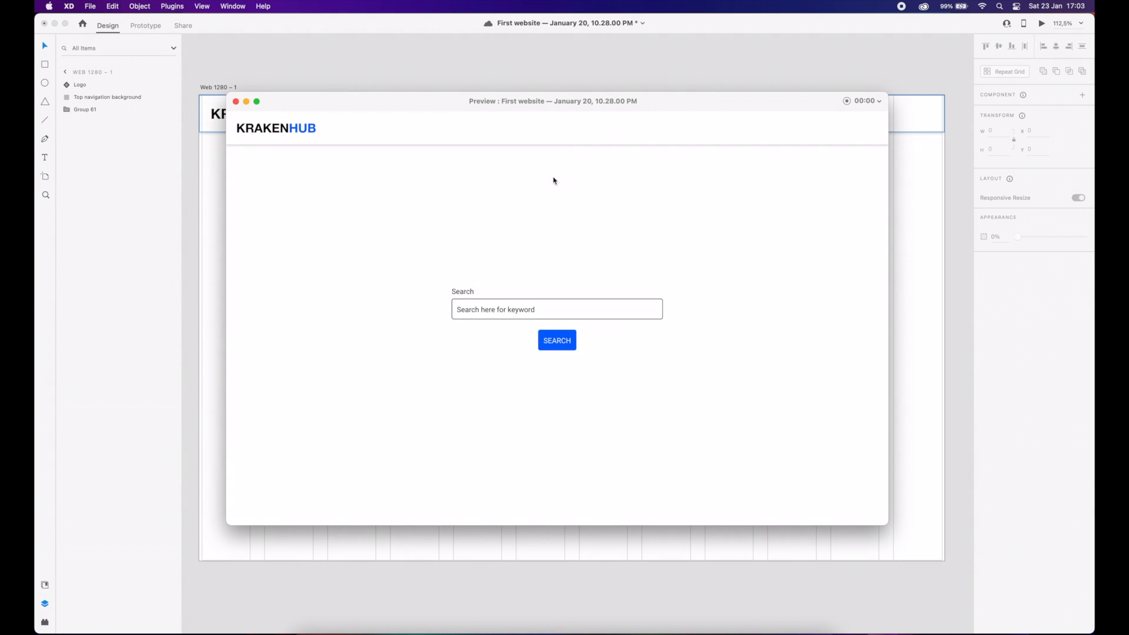
left_click_drag(556, 101, 544, 120)
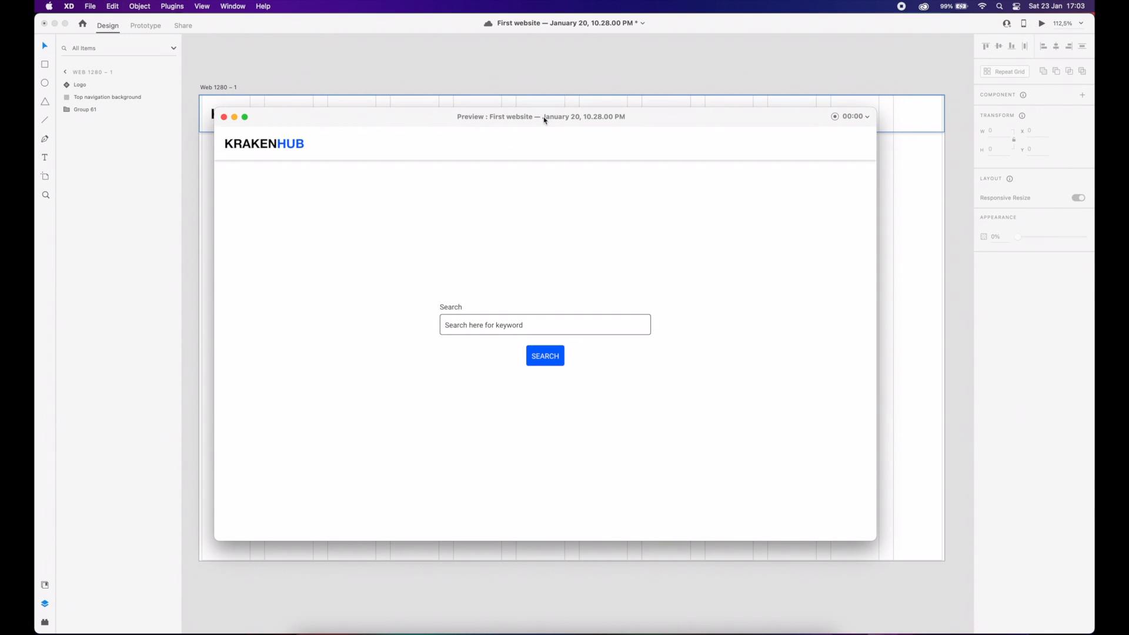
left_click(223, 117)
- Copy the top navigation background onto the iPad, Nexus 9 – 1 artboard and narrow it to the artboard's width
scroll(605, 269, "down", 3)
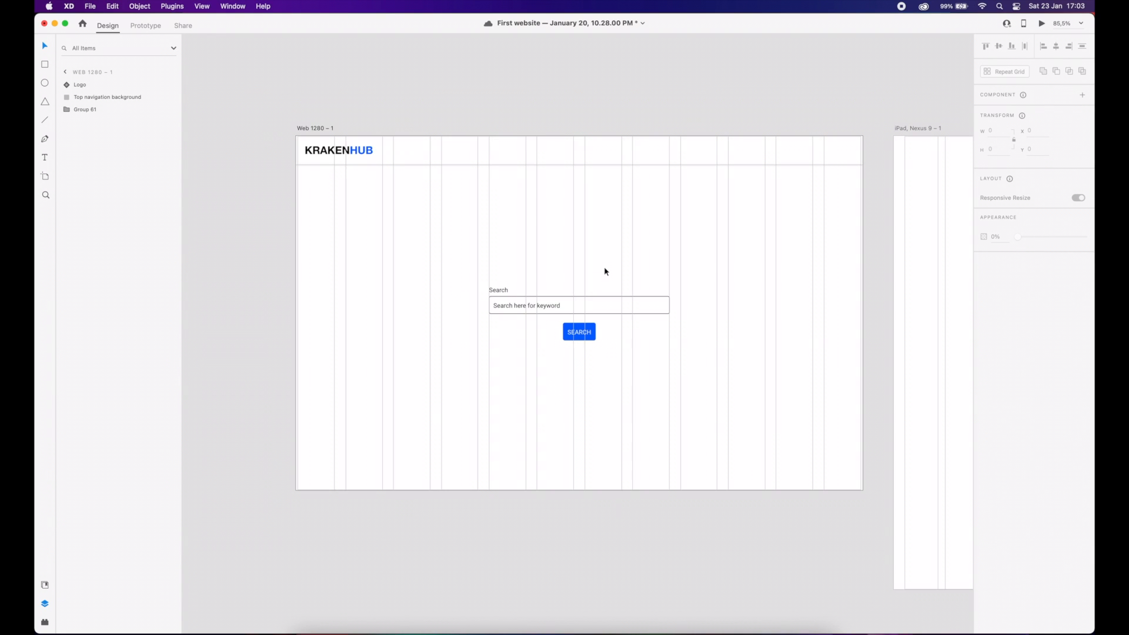
left_click_drag(710, 264, 513, 259)
scroll(513, 262, "up", 3)
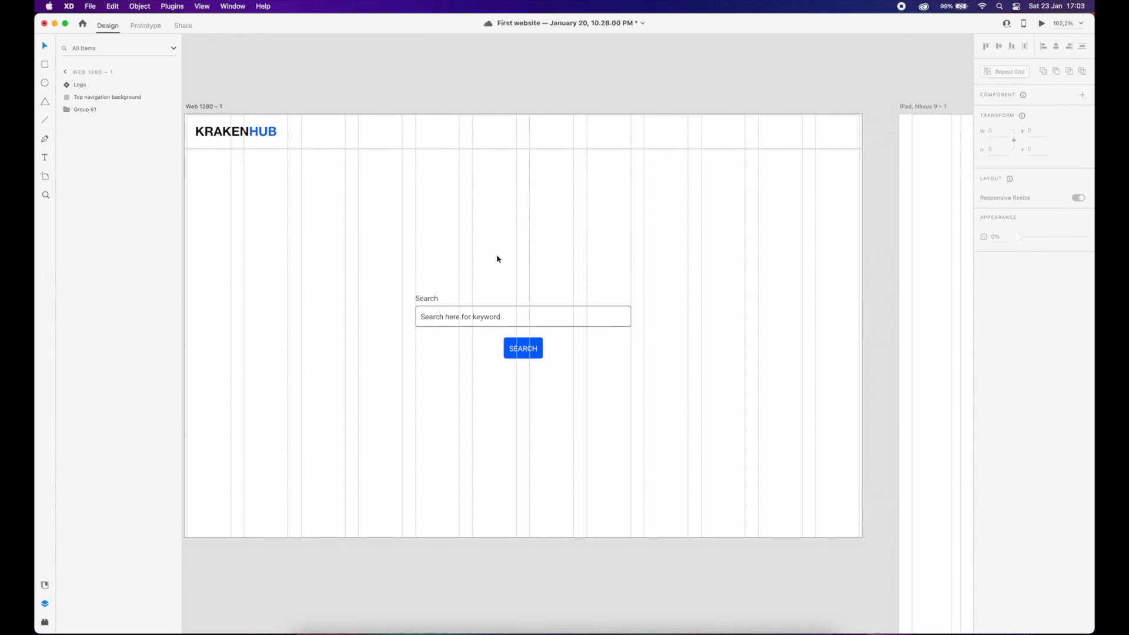
scroll(497, 259, "down", 3)
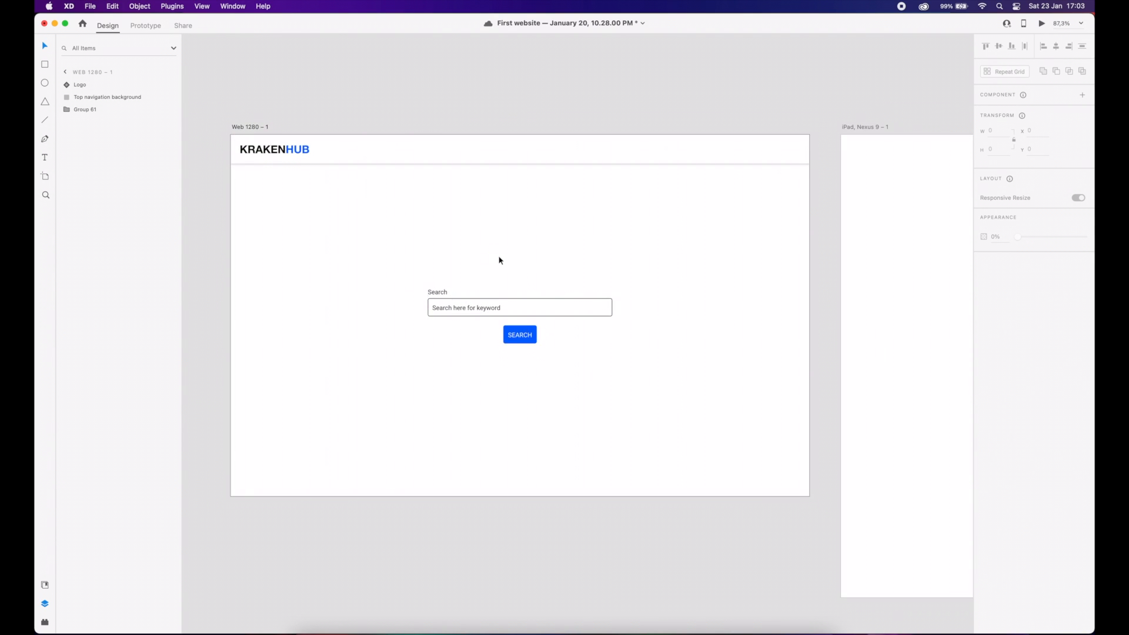
scroll(499, 259, "down", 1)
left_click_drag(675, 247, 525, 260)
scroll(525, 260, "down", 4)
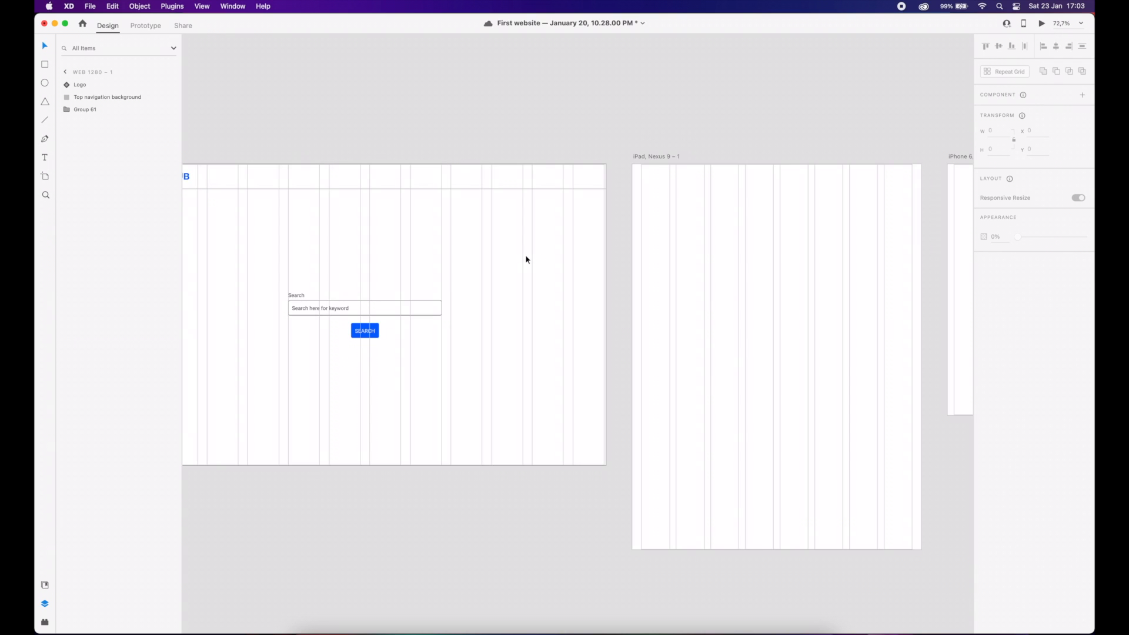
left_click(207, 184)
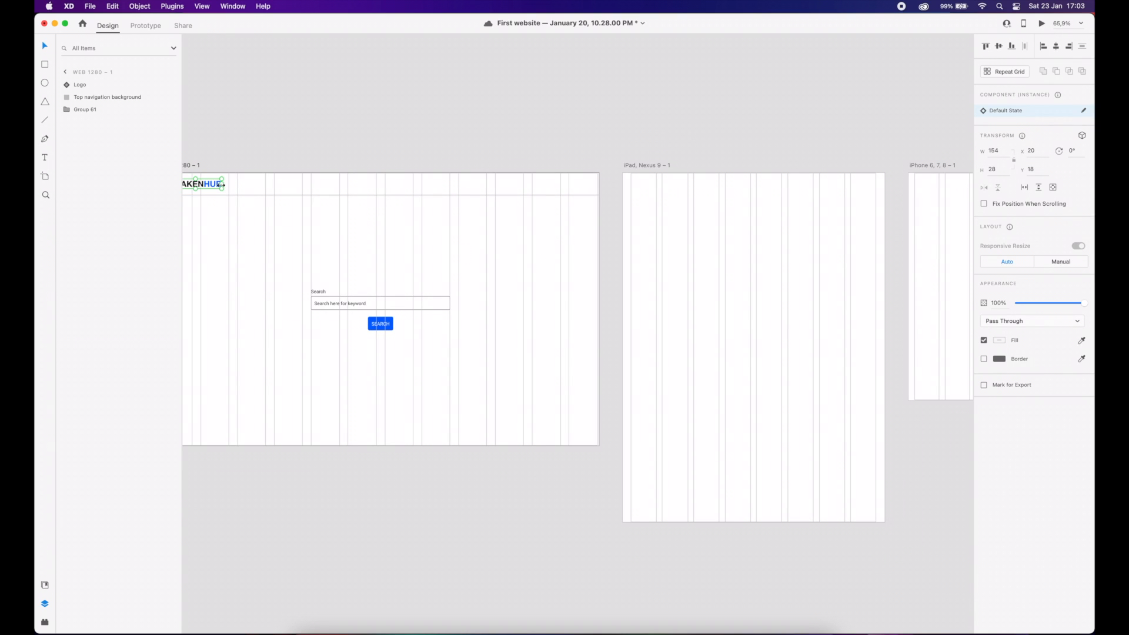
left_click(249, 186)
left_click(638, 170)
key("cmd+v")
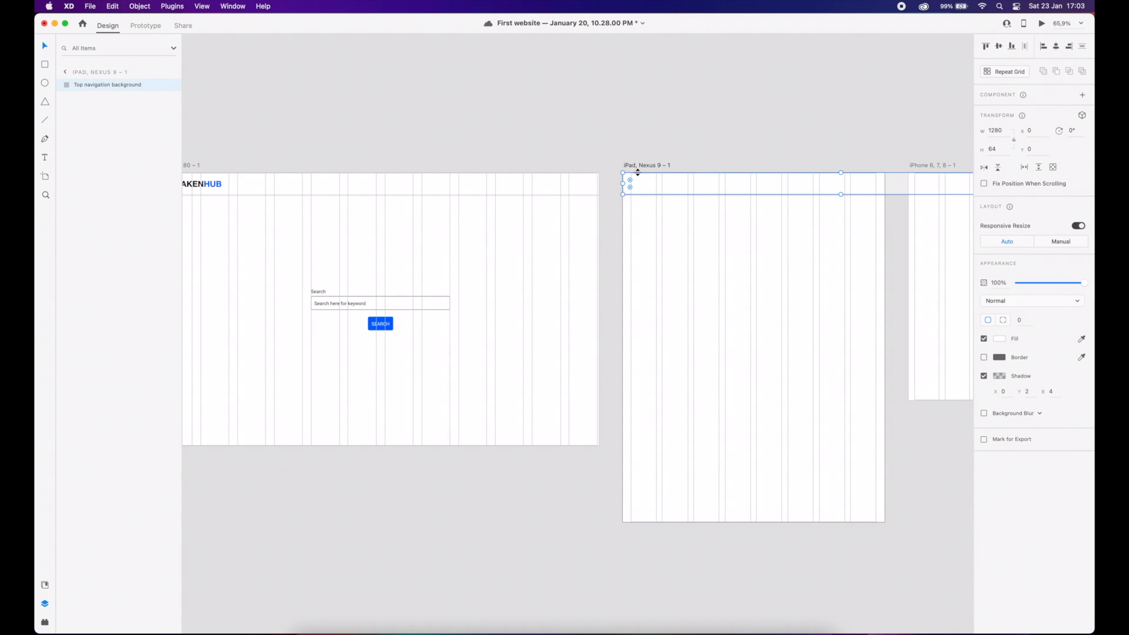
scroll(653, 231, "right", 5)
left_click_drag(830, 178, 654, 178)
- Copy the KrakenHub logo from the web artboard onto the iPad artboard's navigation bar
scroll(353, 230, "left", 6)
left_click(293, 179)
key("cmd+c")
left_click(736, 158)
scroll(706, 200, "right", 5)
key("cmd+v")
left_click(609, 210)
left_click(569, 185)
left_click(616, 222)
- Copy the search group from the web artboard onto the iPad artboard and centre it horizontally
left_click_drag(275, 243, 236, 369)
key("super+c")
left_click(655, 235)
key("super+v")
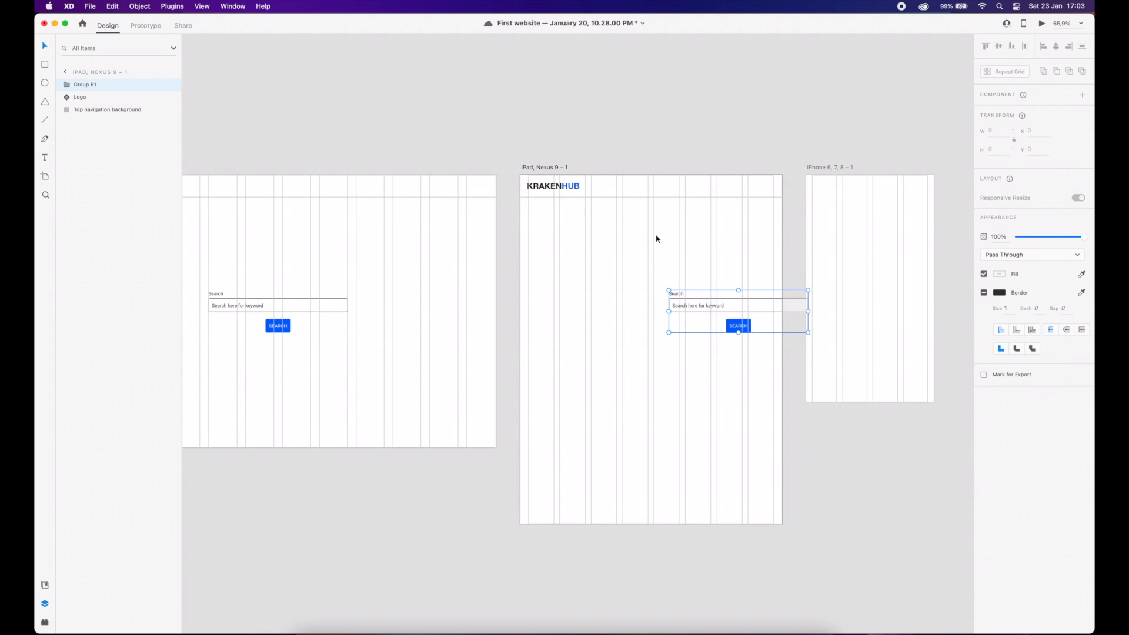
left_click(1056, 46)
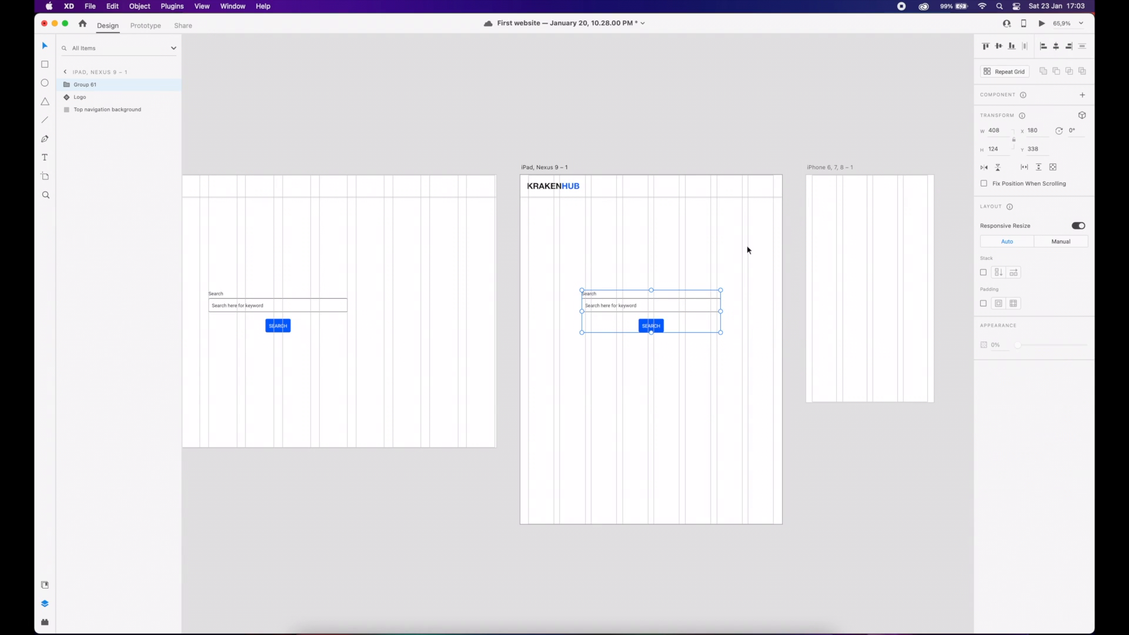
left_click(746, 247)
- Duplicate the iPad's logo and navigation background onto the iPhone 6, 7, 8 – 1 artboard and narrow the background to the artboard's width
scroll(618, 241, "right", 5)
left_click(456, 189)
left_click(421, 190, "shift")
left_click_drag(447, 191, 670, 186)
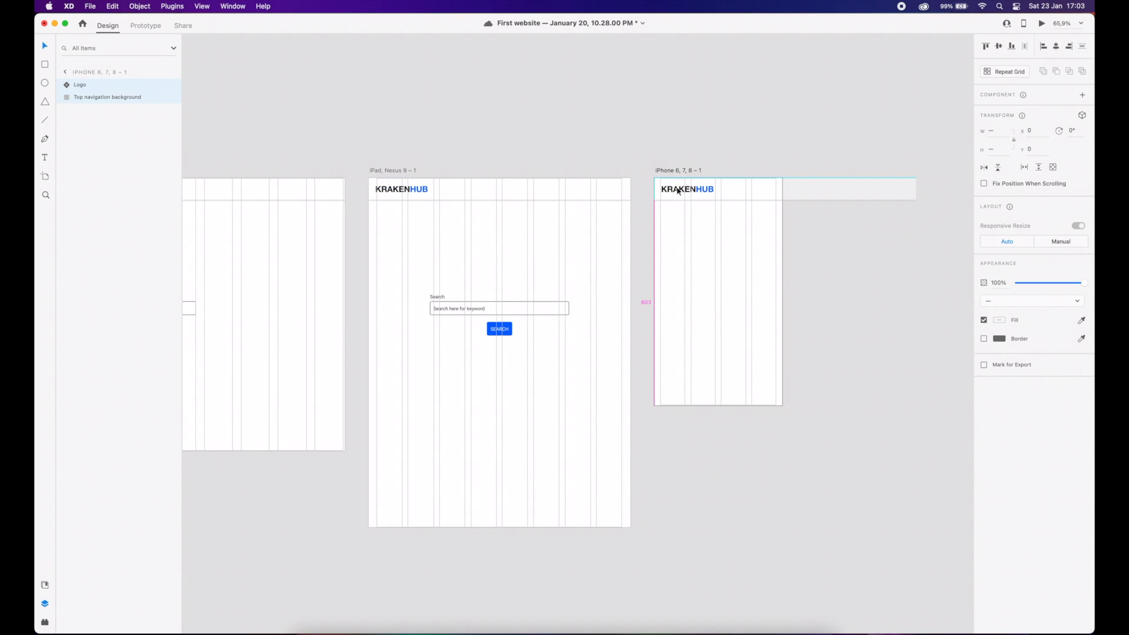
left_click(789, 196)
left_click_drag(914, 188, 783, 188)
left_click(716, 174)
left_click(681, 192)
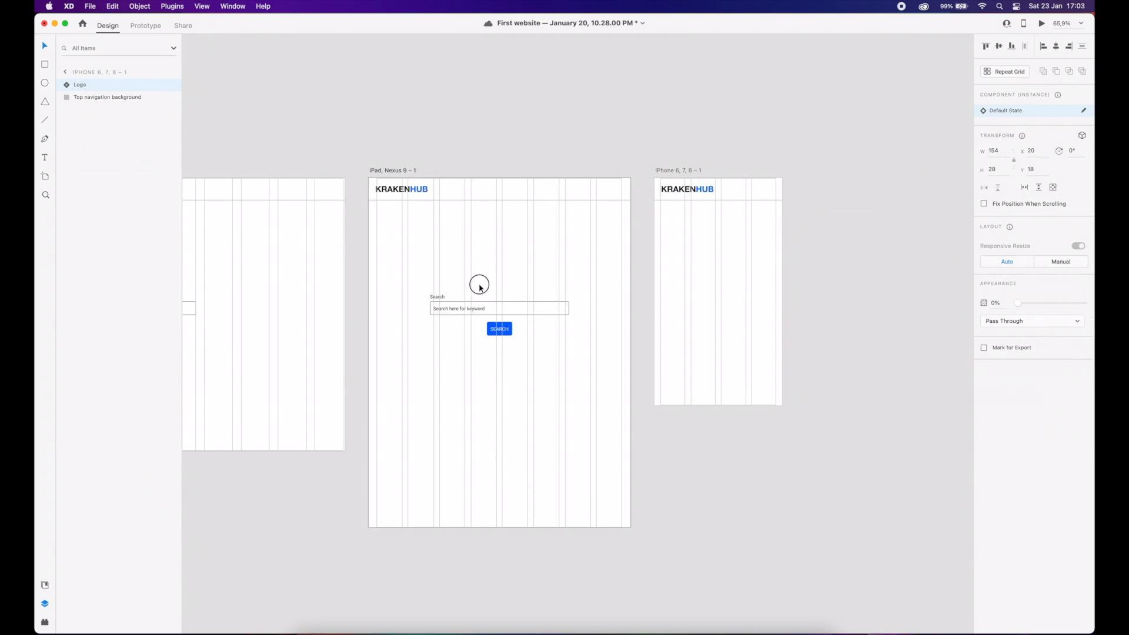
- Copy the search group from the iPad artboard onto the iPhone artboard and centre it horizontally and vertically
left_click_drag(478, 284, 599, 338)
key("super+c")
left_click(731, 269)
key("super+v")
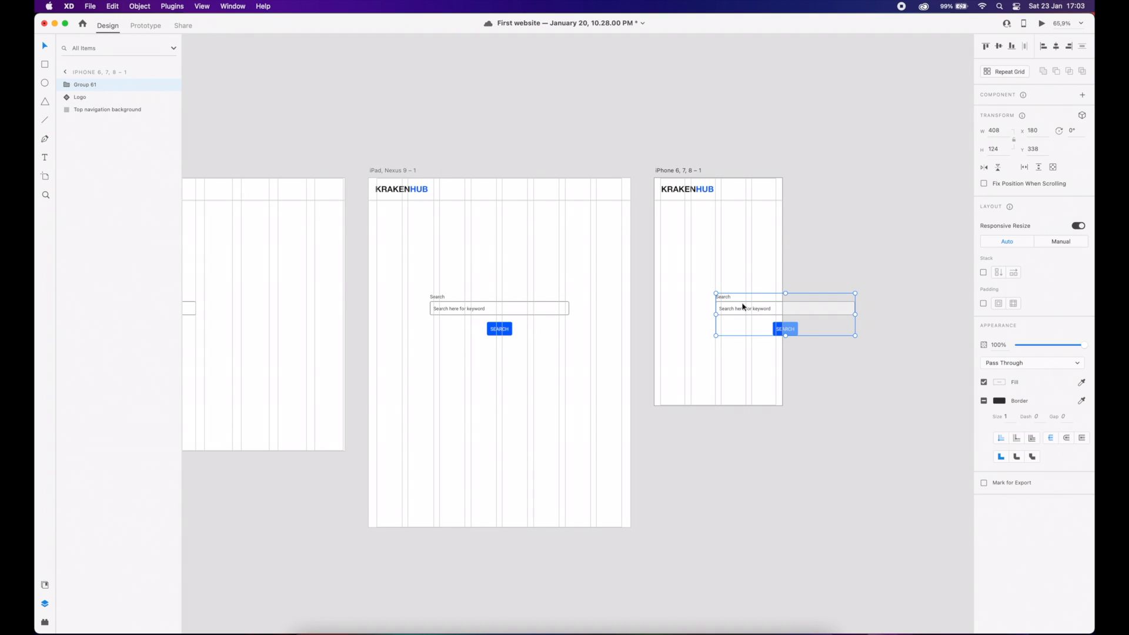
left_click(1056, 46)
left_click(998, 46)
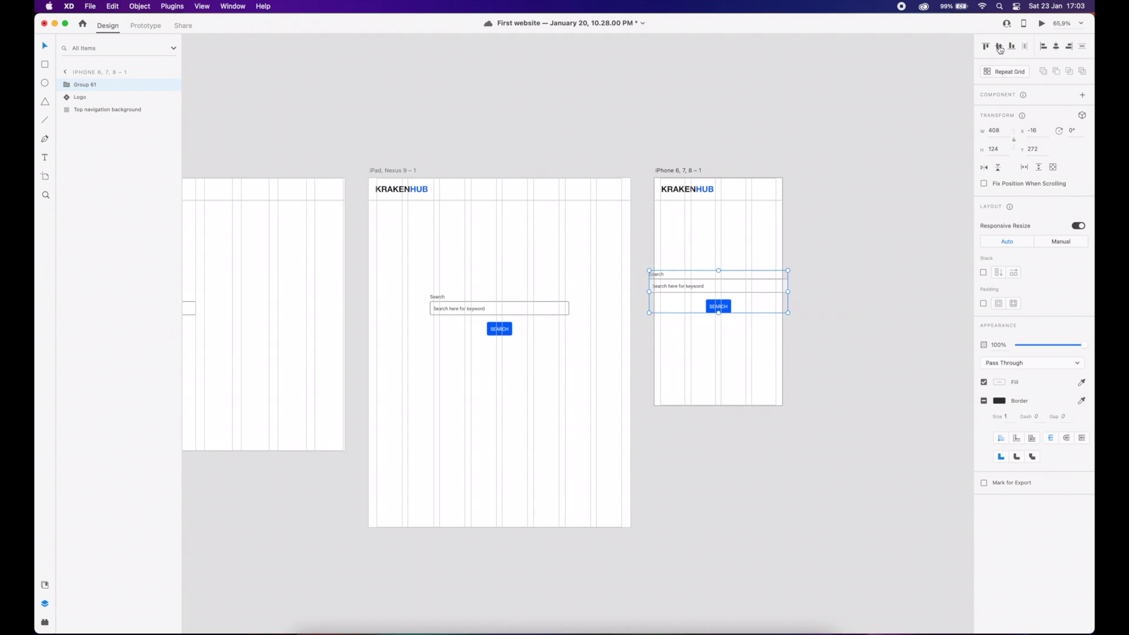
left_click(844, 182)
- Narrow the iPad's search group on both sides to 352 px to match the layout grid columns and centre it vertically
scroll(712, 291, "up", 2)
left_click(534, 307)
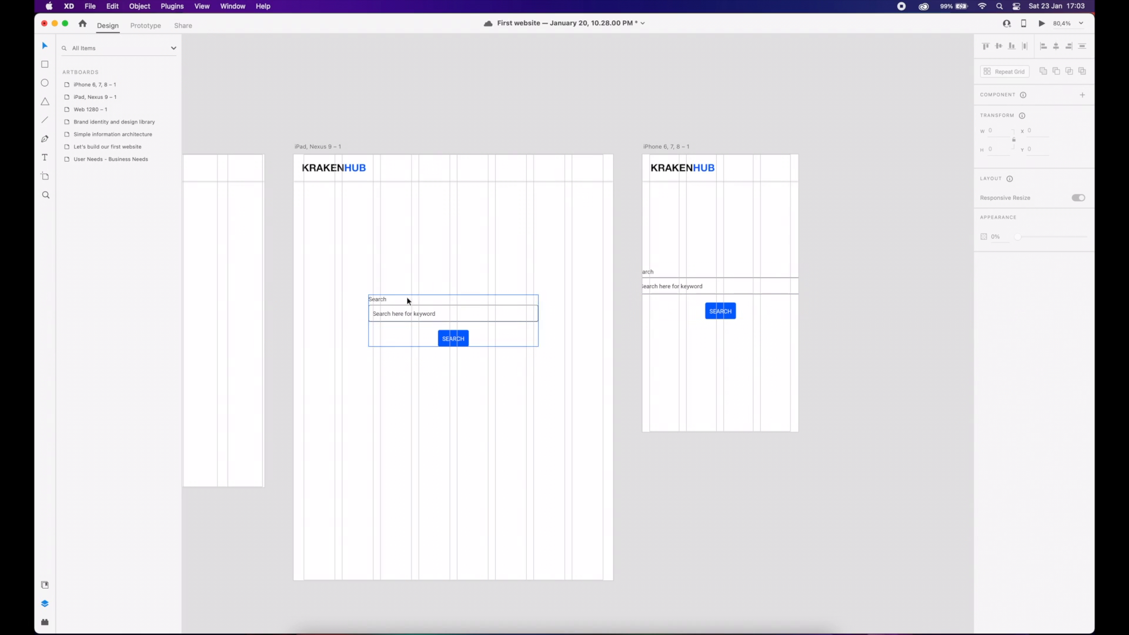
scroll(285, 277, "left", 5)
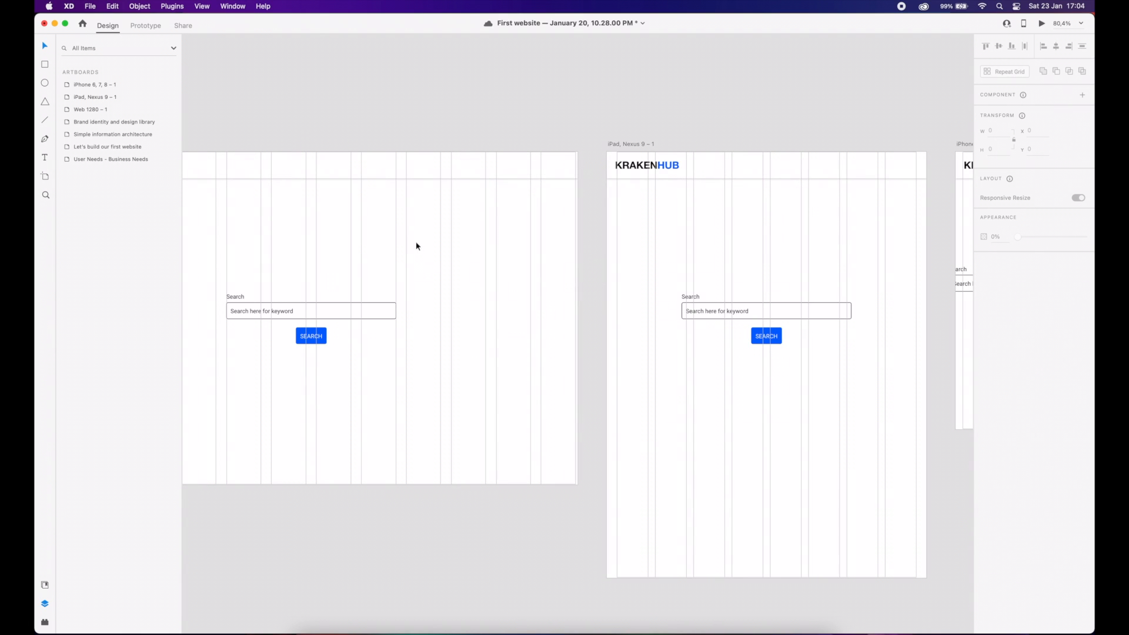
scroll(679, 272, "right", 4)
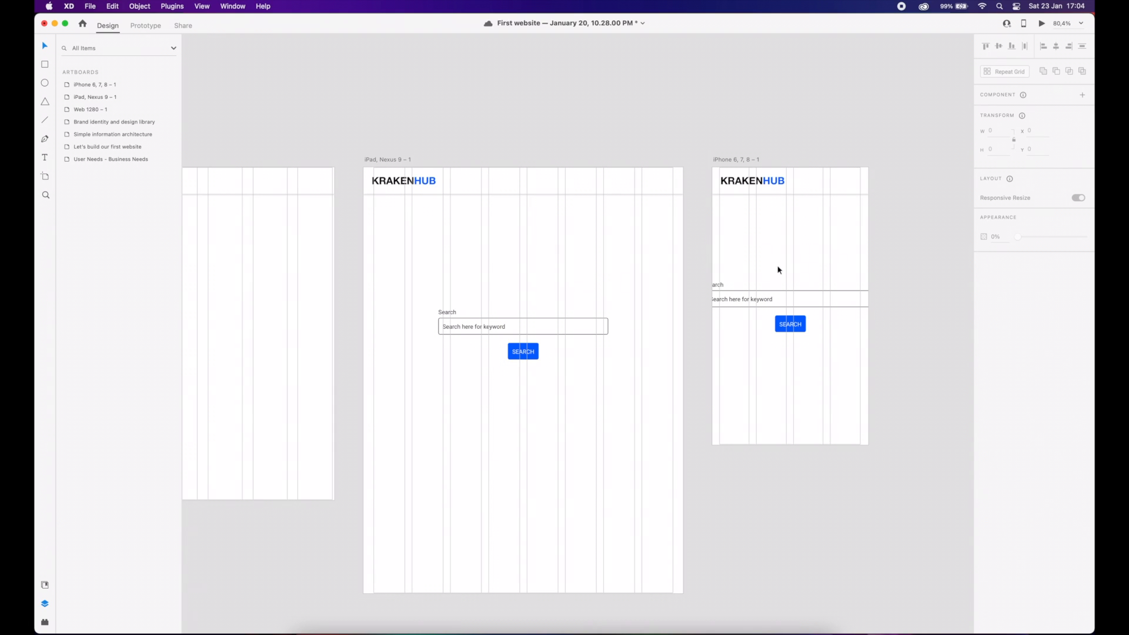
left_click_drag(477, 339, 490, 332)
left_click_drag(619, 334, 596, 333)
left_click(590, 358)
left_click_drag(587, 390, 508, 307)
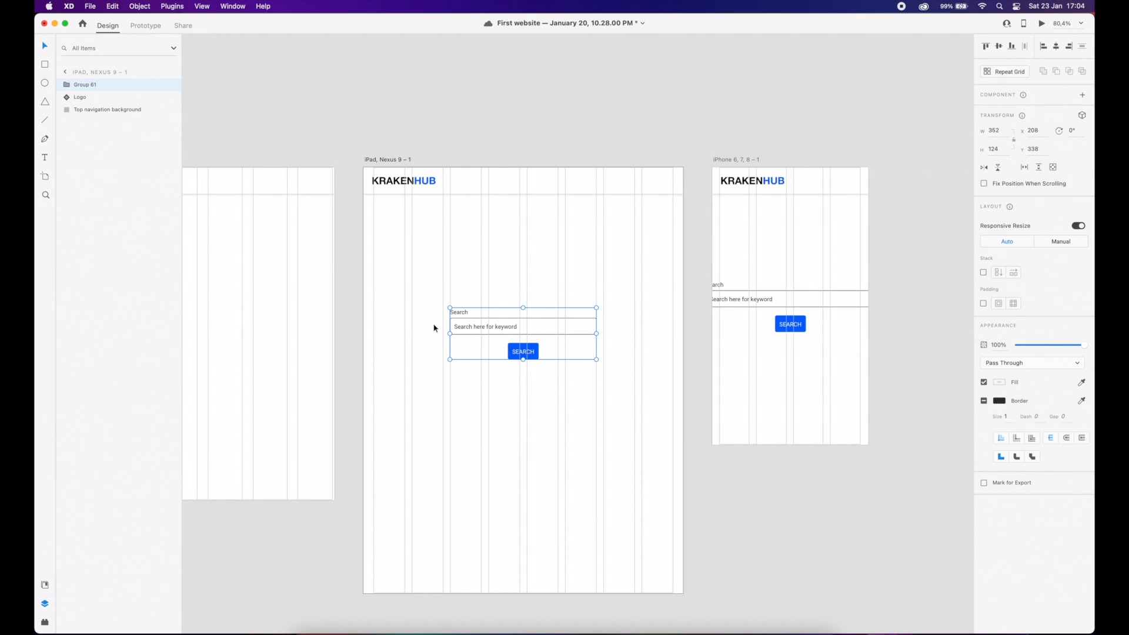
left_click_drag(434, 307, 488, 335)
left_click(998, 47)
left_click(556, 274)
- Preview the iPad, Nexus 9 – 1 artboard and close the preview
left_click(406, 160)
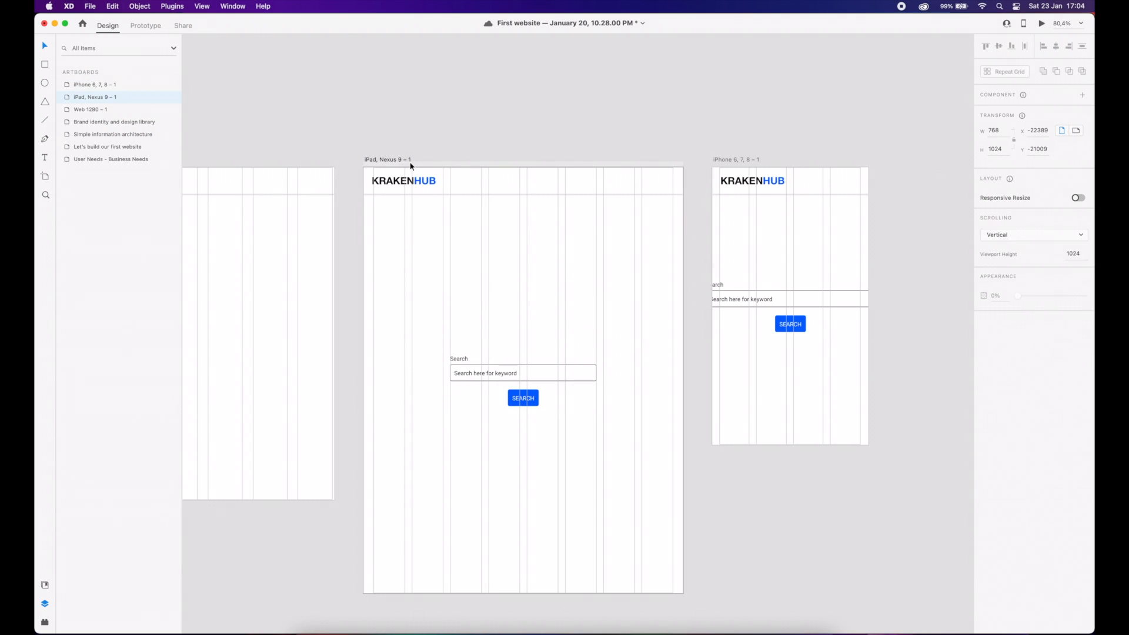
left_click(1041, 23)
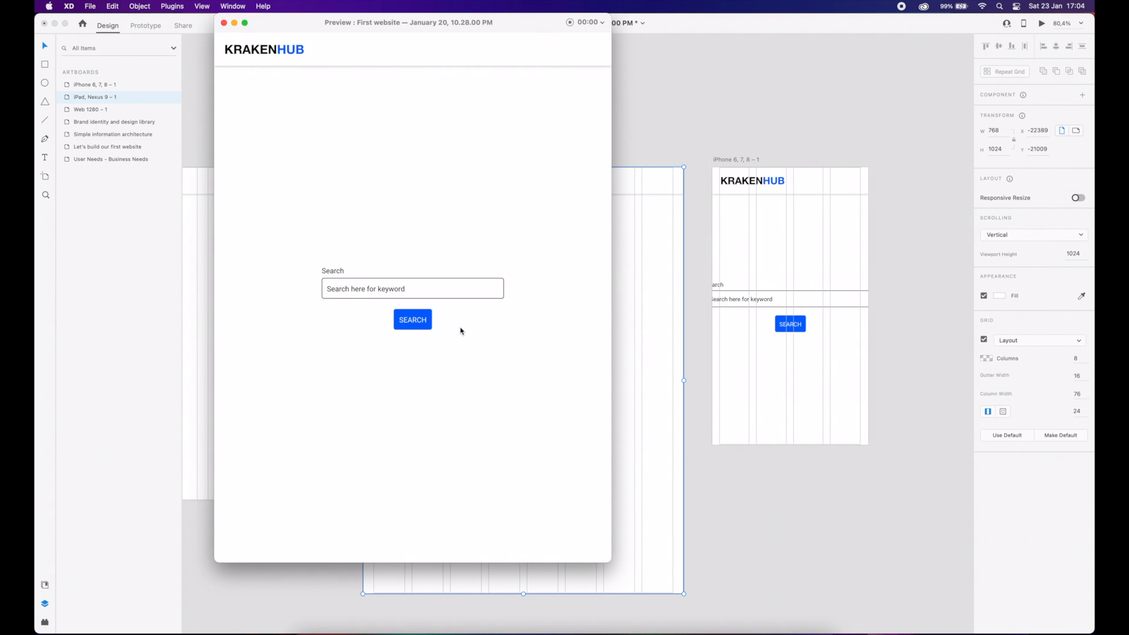
left_click(223, 22)
- Narrow the iPhone's search group on both sides to 340 px to match the layout grid margins, and select the iPhone artboard
left_click_drag(732, 293, 752, 302)
left_click_drag(884, 306, 860, 305)
left_click(783, 286)
left_click(794, 295)
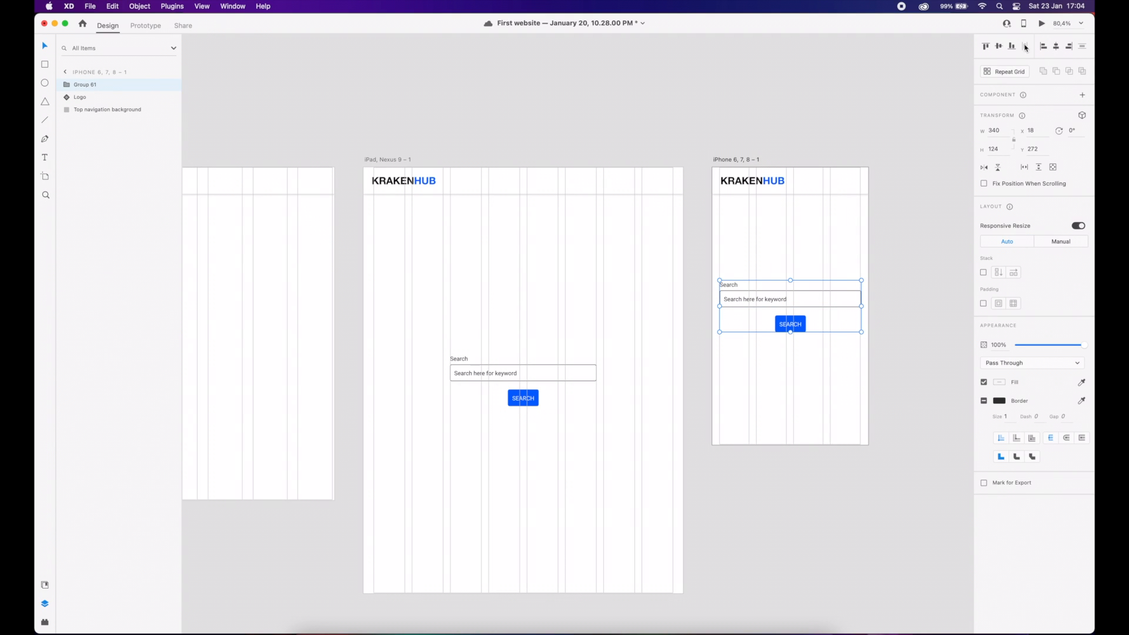
left_click(747, 156)
left_click(744, 159)
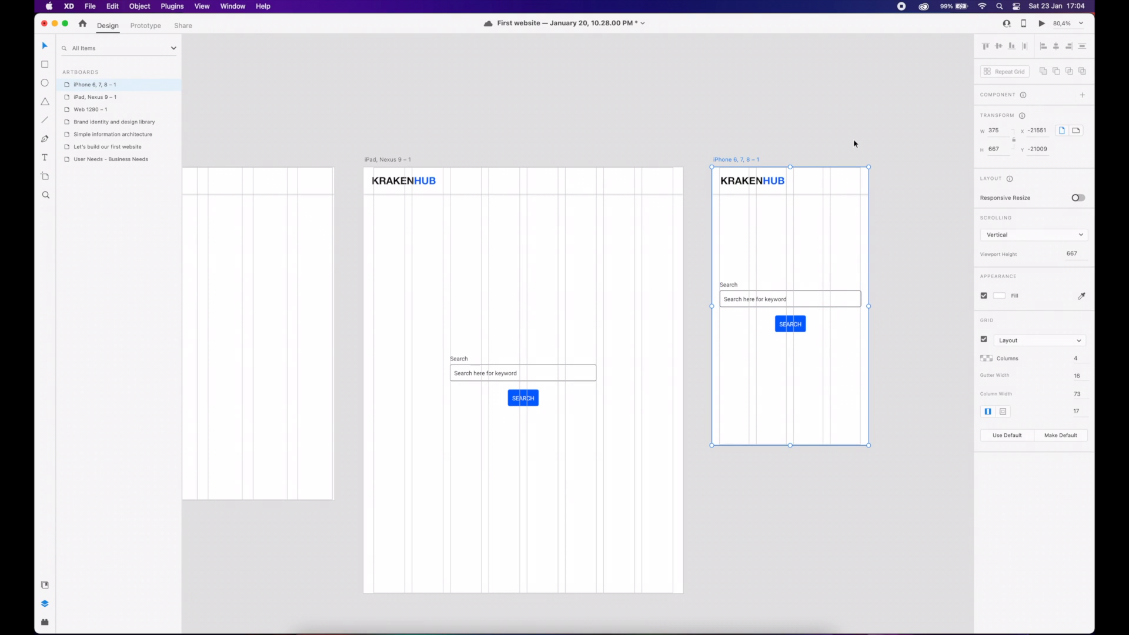
- Preview the iPhone 6, 7, 8 – 1 artboard and close the preview
left_click(1041, 24)
left_click_drag(360, 211, 381, 133)
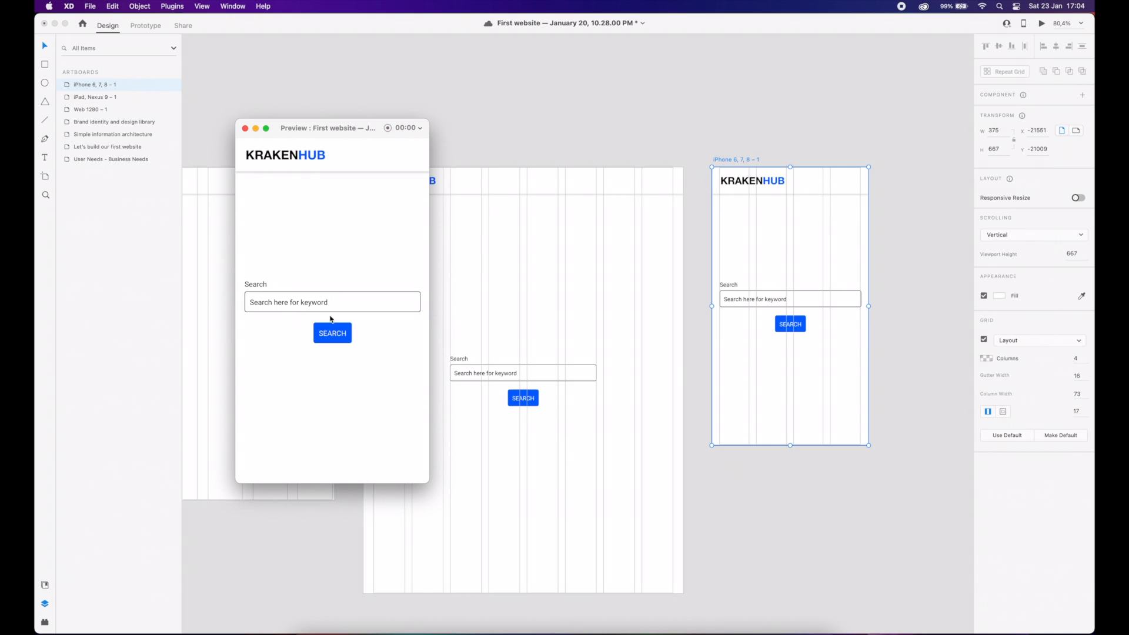
left_click(245, 129)
- Hide the layout grids on the web, iPad and iPhone artboards
left_click(378, 126)
scroll(396, 132, "left", 5)
scroll(435, 132, "right", 1)
scroll(447, 132, "down", 1)
double_click(443, 237)
left_click(982, 340)
left_click(626, 259)
- Compare the search field and button layout across the web, iPad and iPhone artboards
scroll(626, 257, "down", 1)
scroll(626, 258, "right", 1)
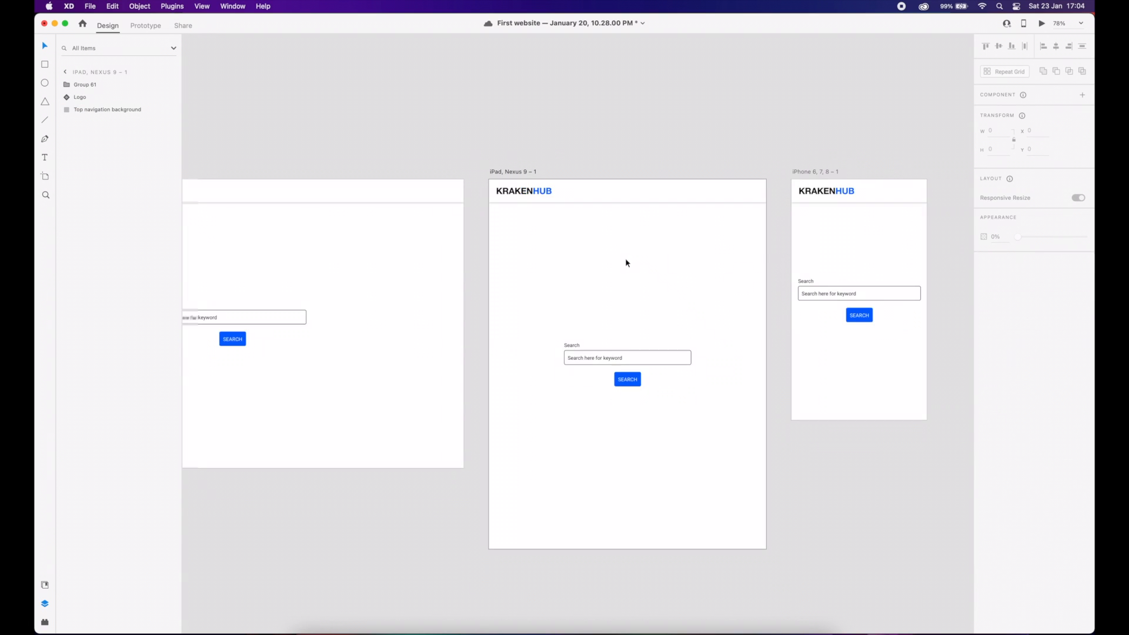
scroll(643, 262, "left", 1)
scroll(643, 262, "down", 1)
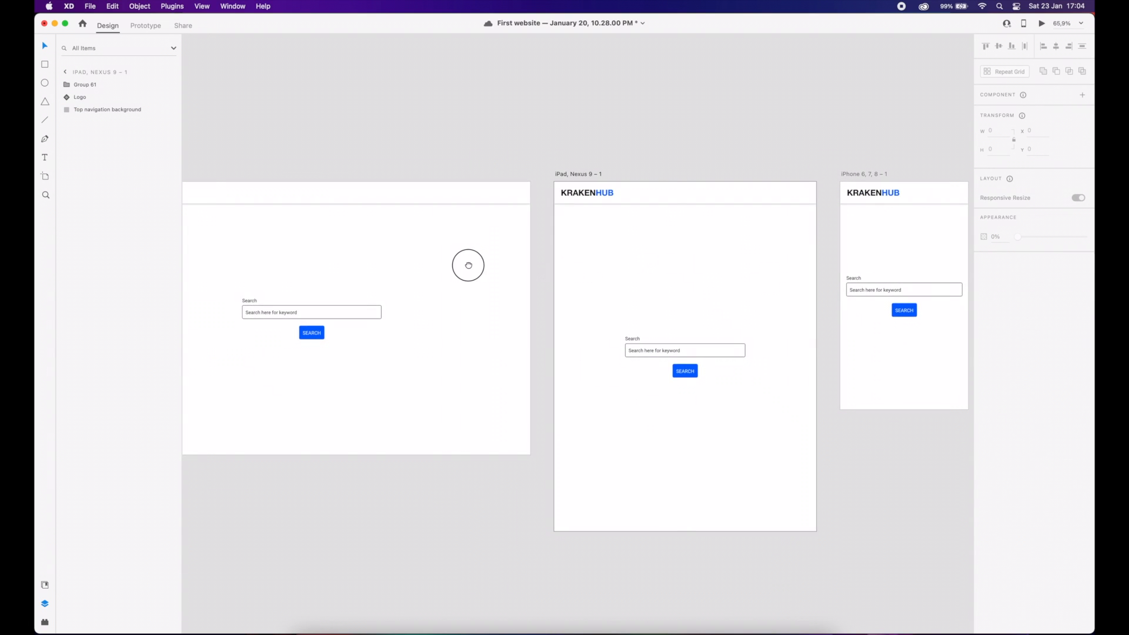
left_click_drag(469, 265, 591, 266)
scroll(349, 290, "up", 3)
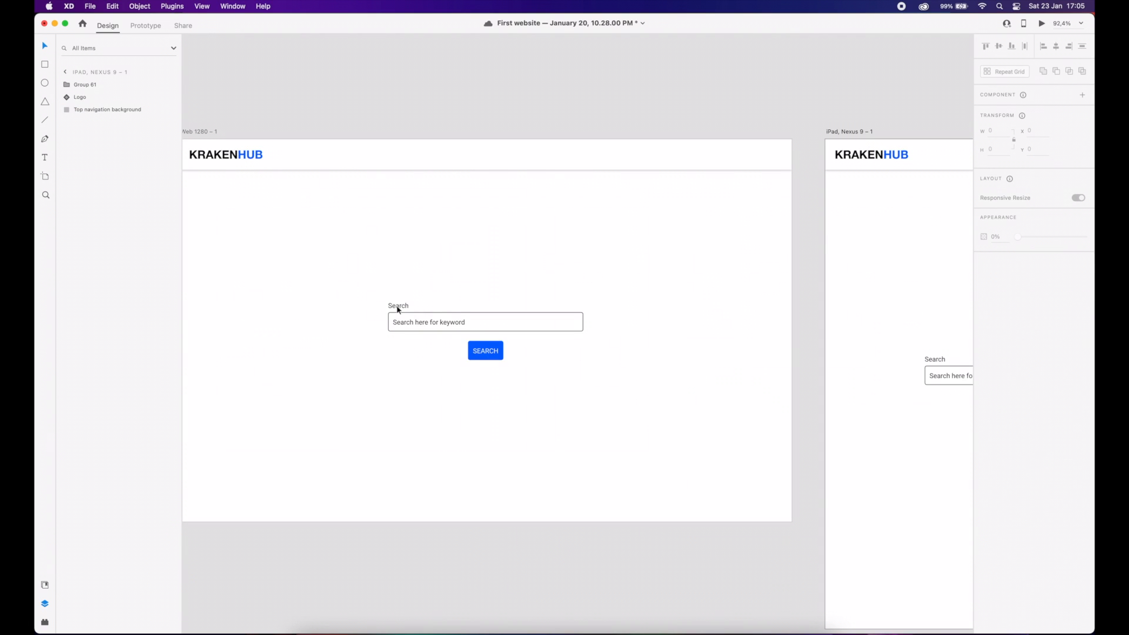
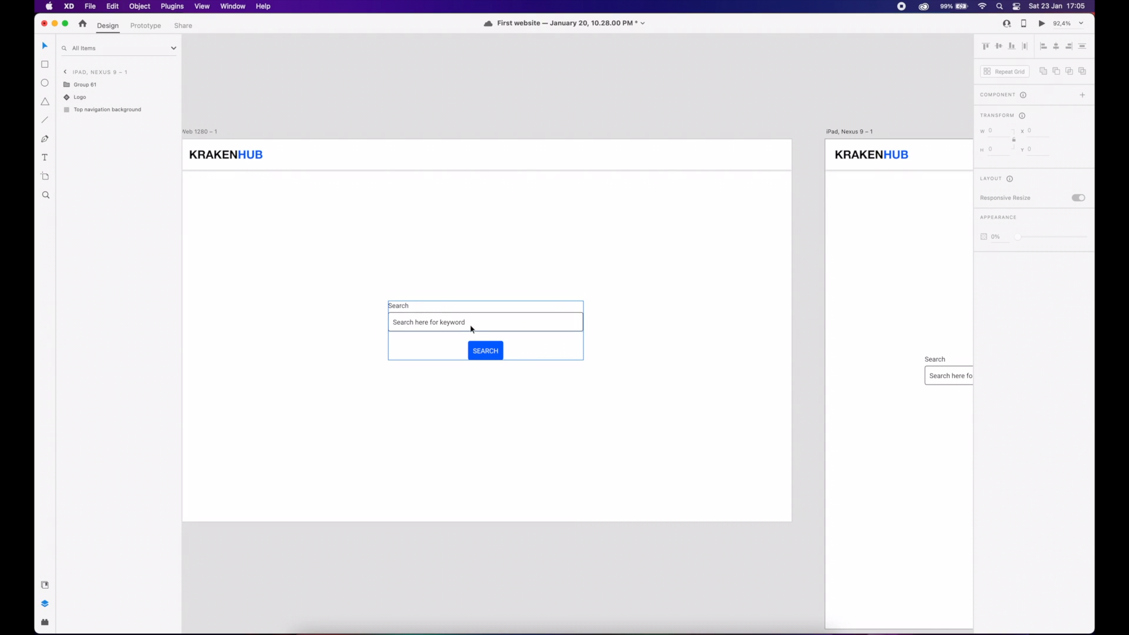
left_click(501, 341)
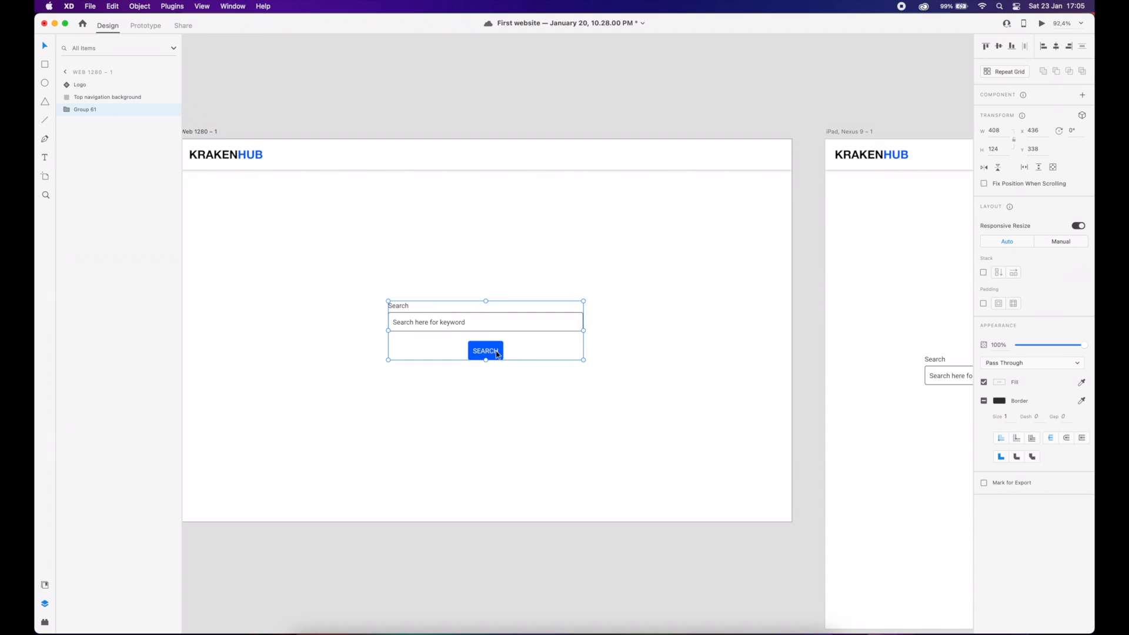
left_click(519, 282)
scroll(520, 276, "down", 5)
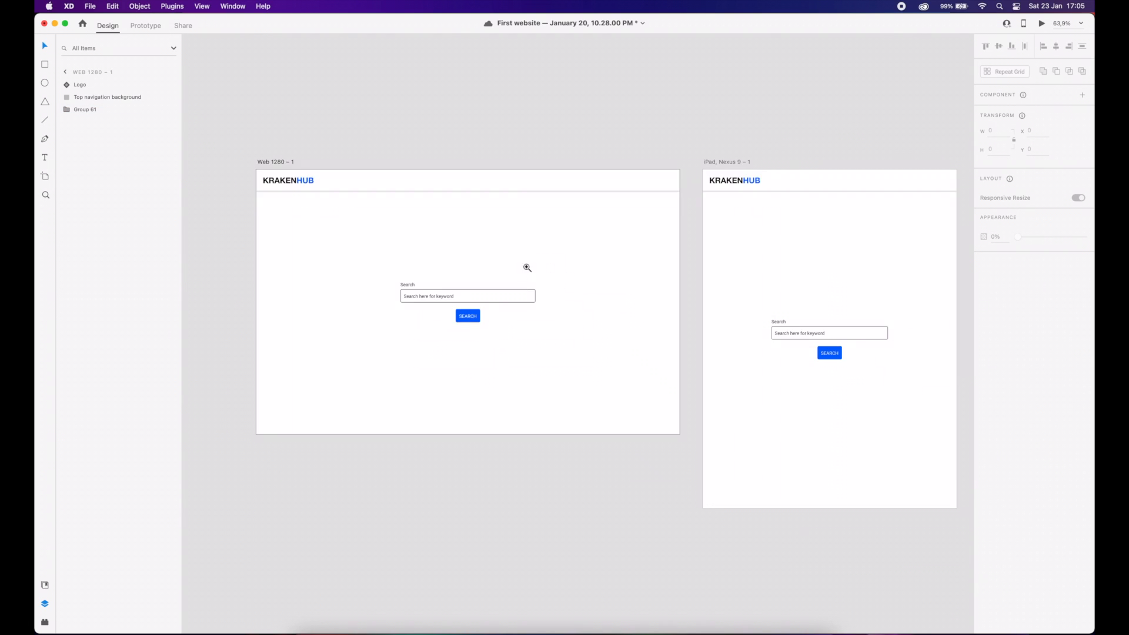
left_click_drag(579, 277, 507, 222)
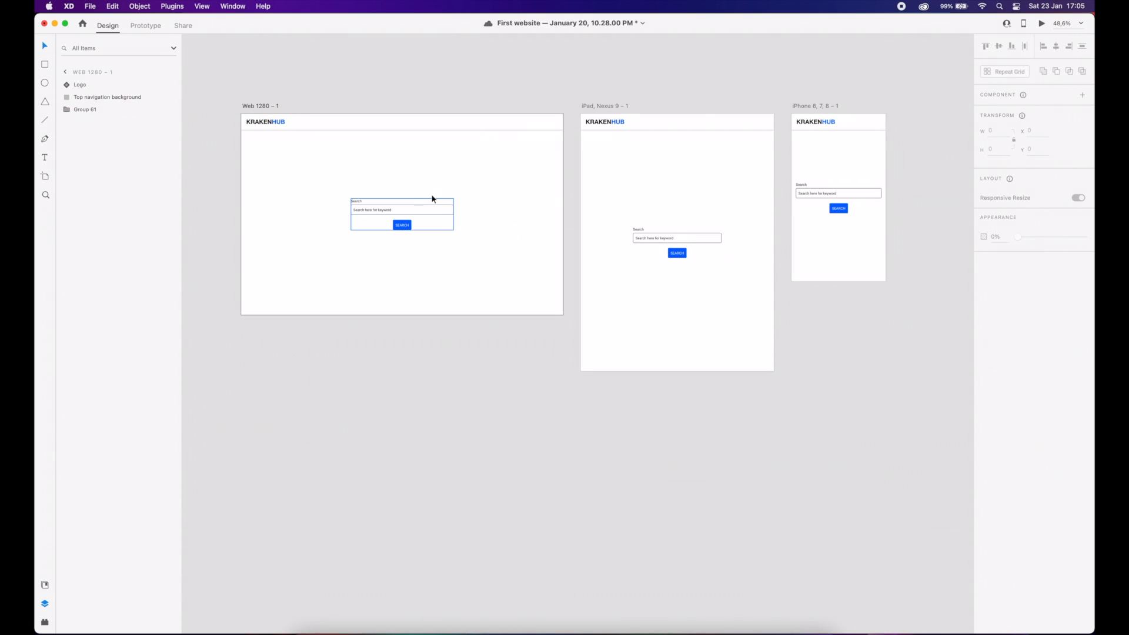
scroll(396, 183, "right", 3)
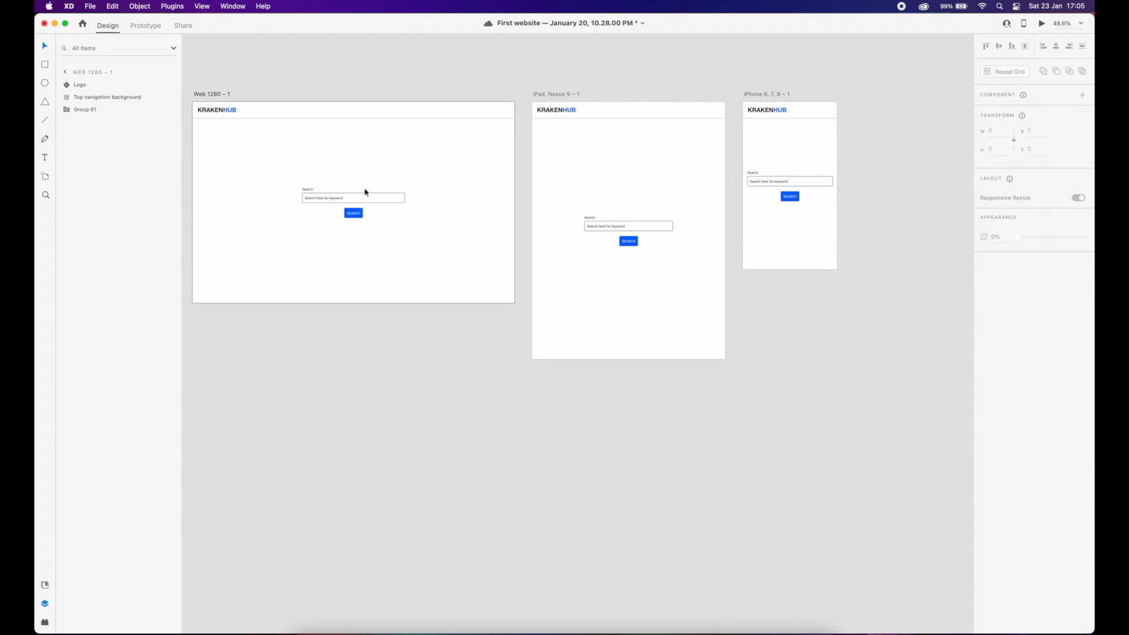
- Duplicate the Web 1280 – 1 artboard and place the copy directly below the original, aligned with it
left_click_drag(234, 98, 357, 278)
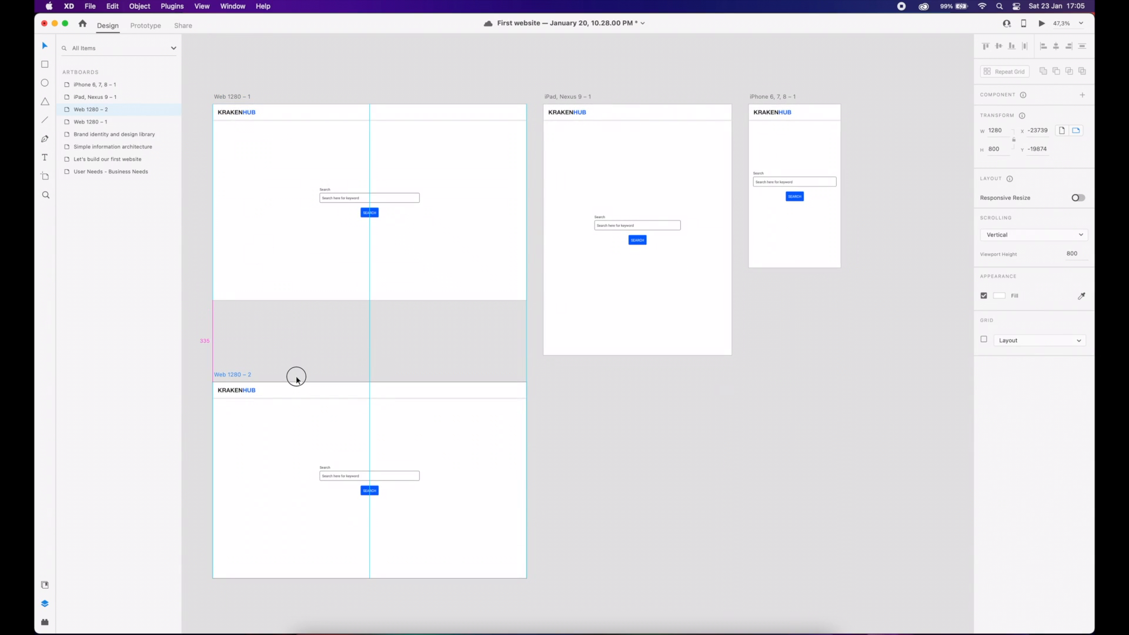
left_click(356, 278)
scroll(315, 344, "up", 3)
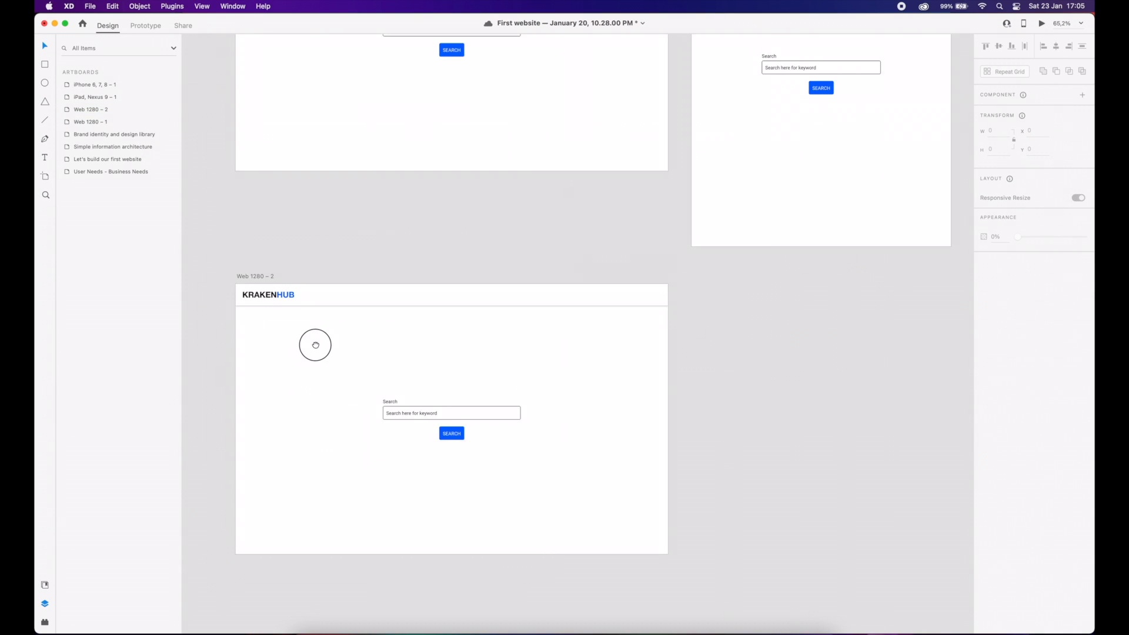
- Ungroup the search group on the Web 1280 – 2 artboard so the field and button can be selected separately
left_click_drag(315, 345, 307, 331)
scroll(371, 336, "up", 1)
left_click(383, 382)
left_click(385, 388)
key("shift+super+g")
left_click(397, 363)
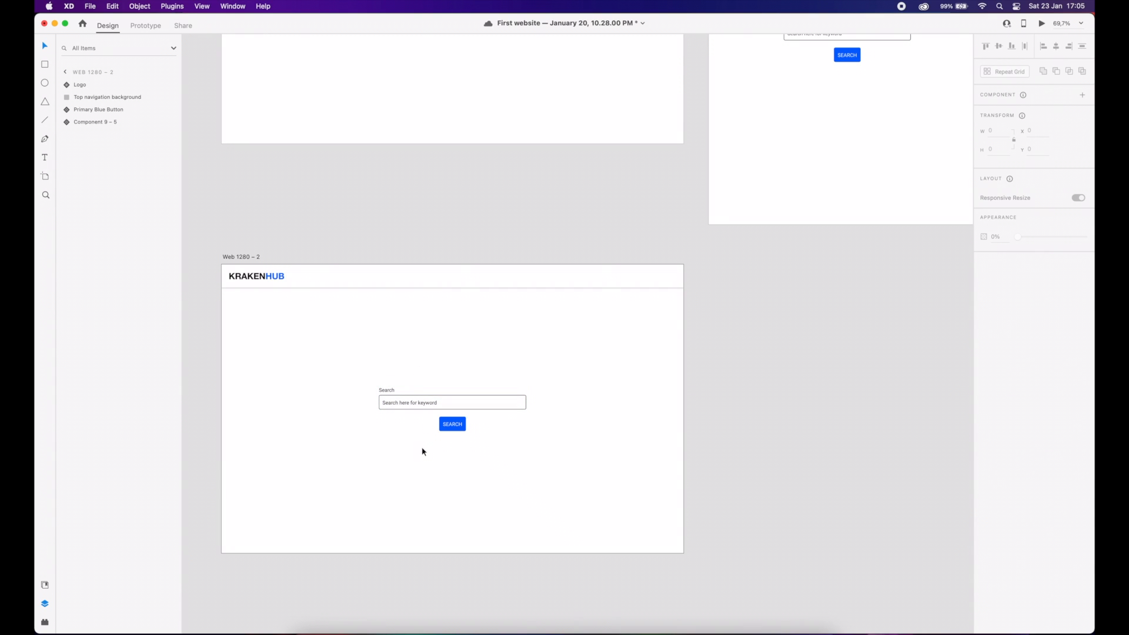
scroll(338, 403, "up", 2)
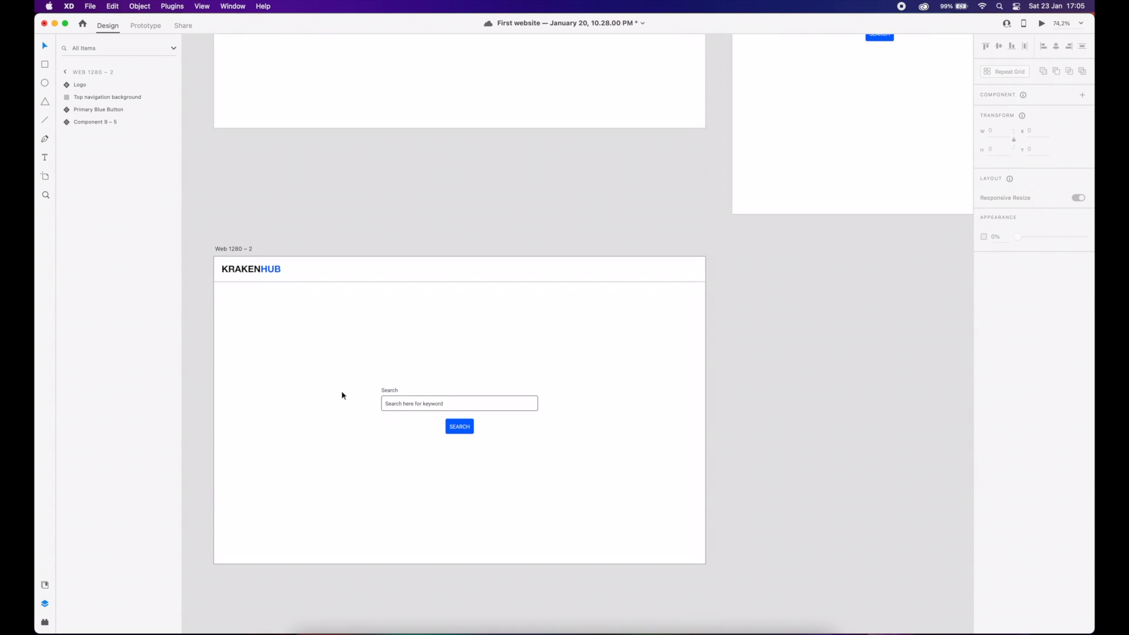
scroll(329, 372, "up", 2)
scroll(376, 346, "up", 5)
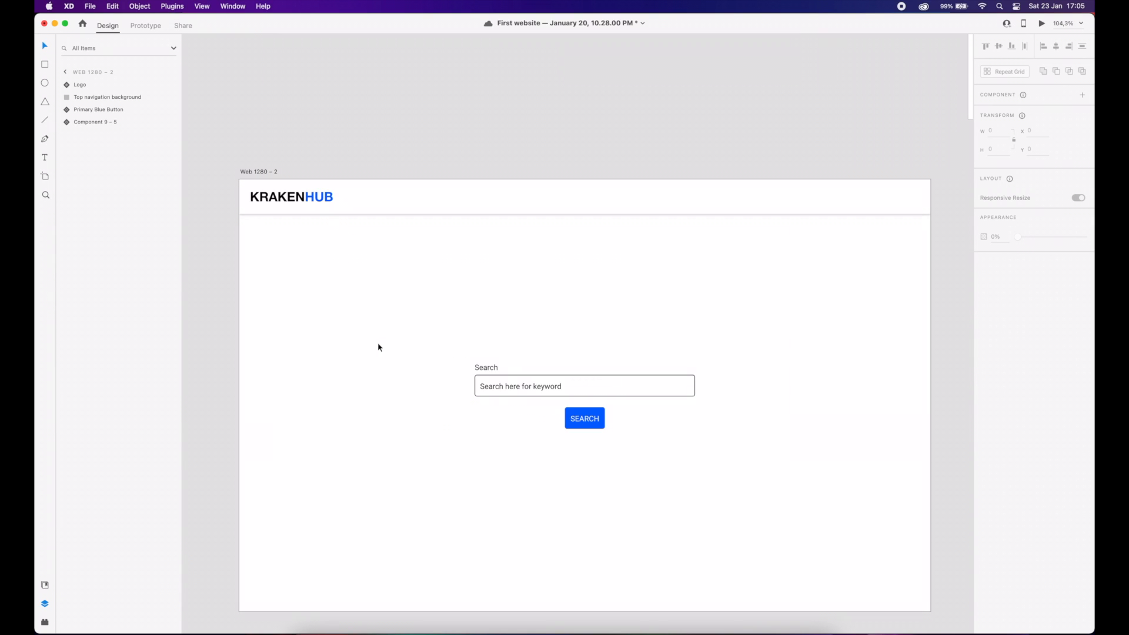
left_click(488, 386)
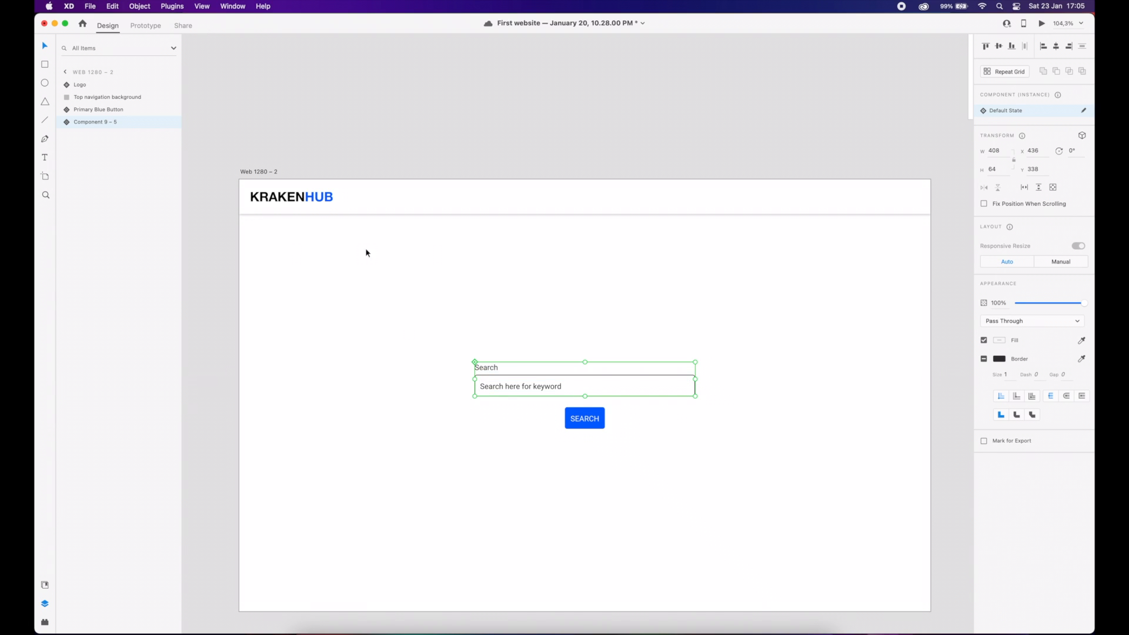
- Add the text "Title" to the empty area beneath the logo on the Web 1280 – 2 artboard
left_click(470, 292)
key("t")
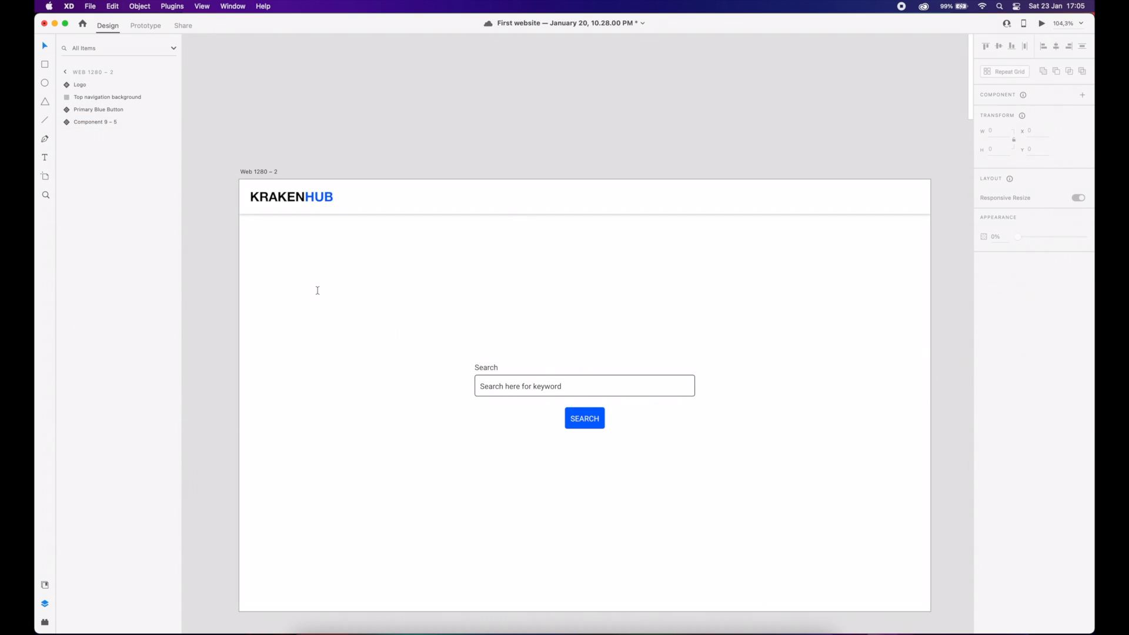
left_click(271, 267)
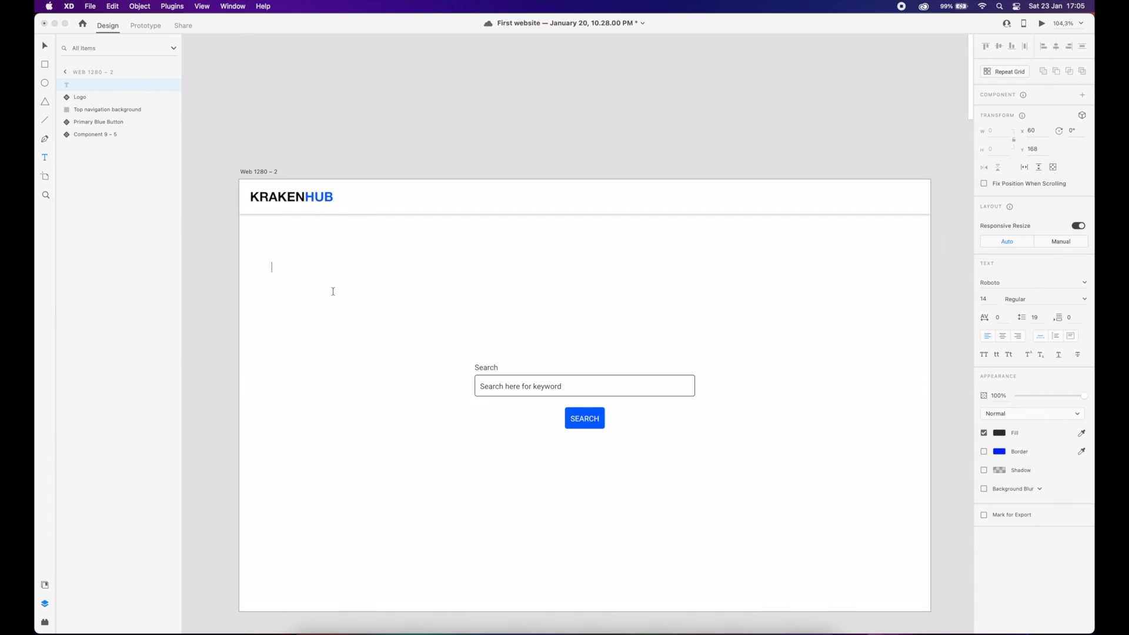
type("Title")
left_click(45, 47)
- Copy the Title text just below itself, change the copy to "Description" and save the document
left_click(282, 273)
left_click_drag(283, 274, 282, 280)
double_click(280, 278)
type("desci")
key("BackSpace")
key("Escape")
key("super+s")
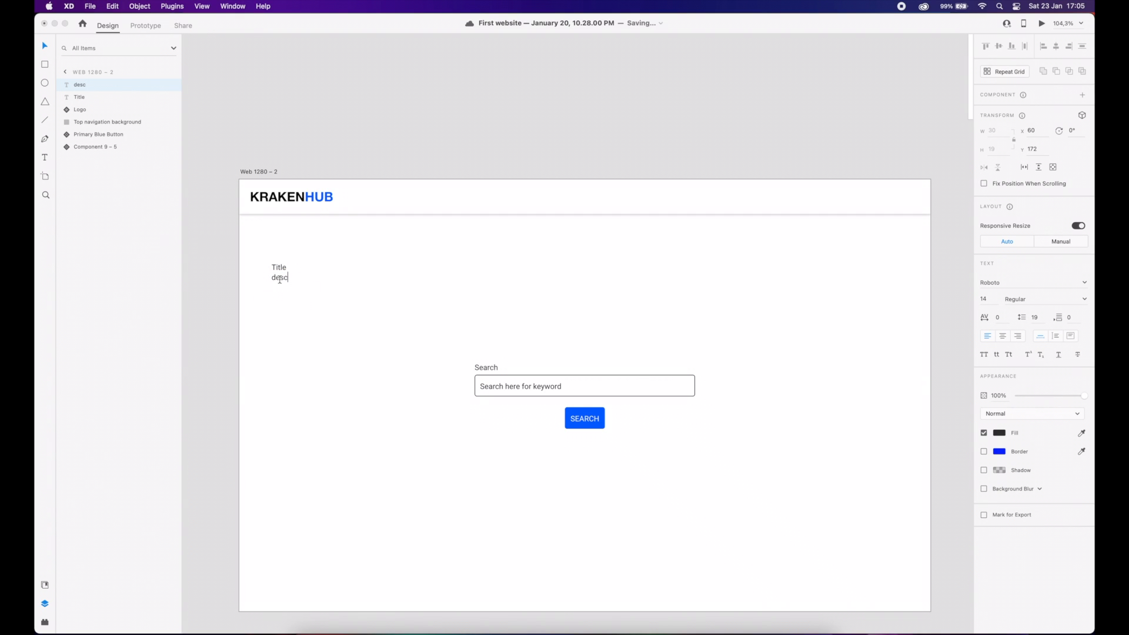
type("ription")
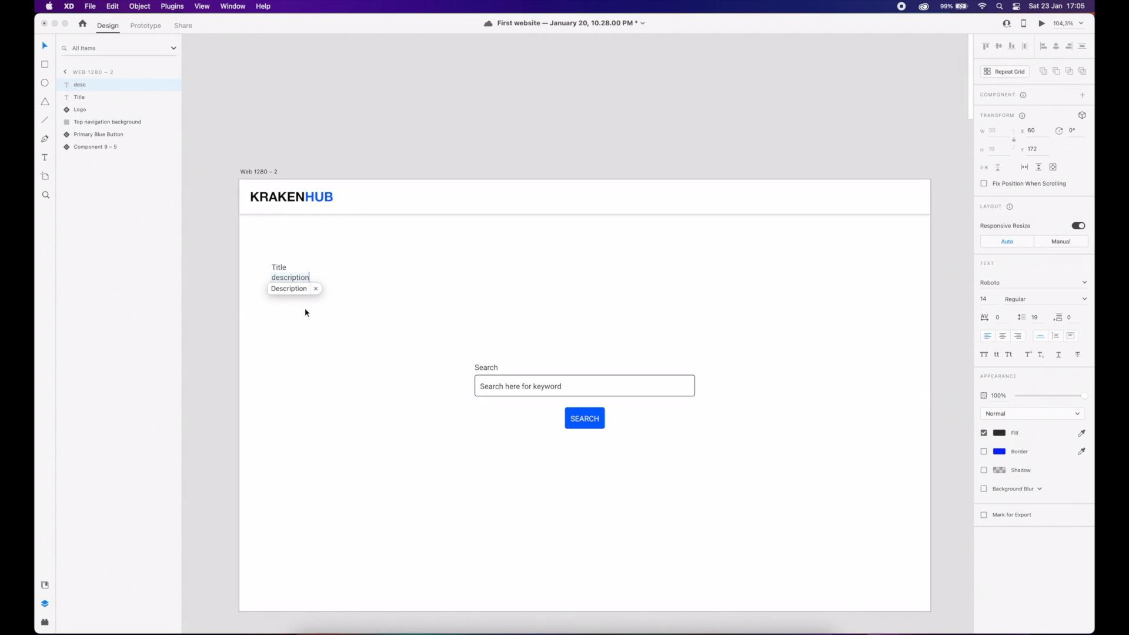
key("Escape")
left_click(344, 291)
- Copy the Description text just below itself and change the copy to "A link"
left_click_drag(307, 280, 303, 292)
double_click(303, 291)
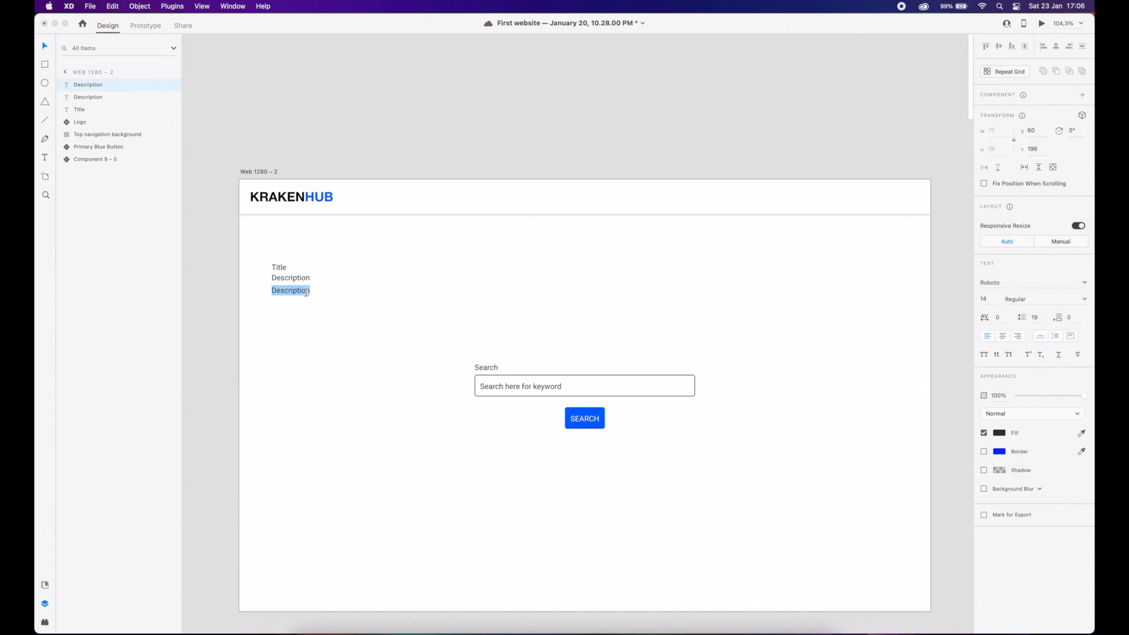
type("Ali")
type("link")
key("Escape")
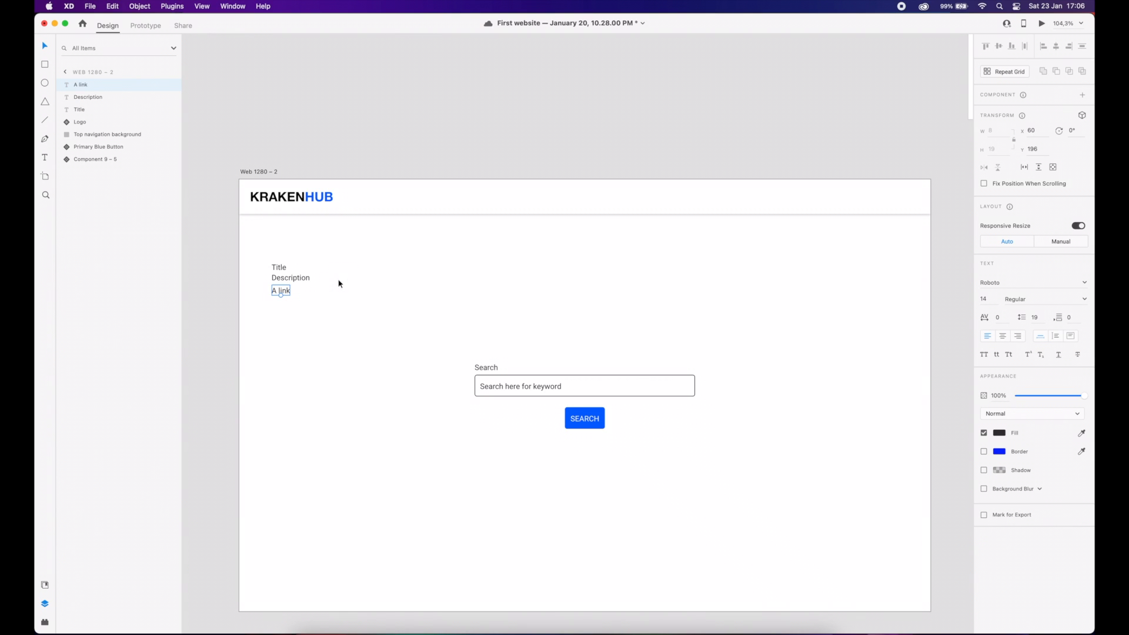
- Copy the Title text above itself as "Image" and move all four text labels down to the height of the search field
left_click_drag(281, 265, 280, 254)
double_click(284, 256)
type("Image")
left_click(326, 263)
left_click_drag(287, 256, 288, 254)
left_click(317, 266)
left_click_drag(333, 345, 289, 355)
left_click(383, 320)
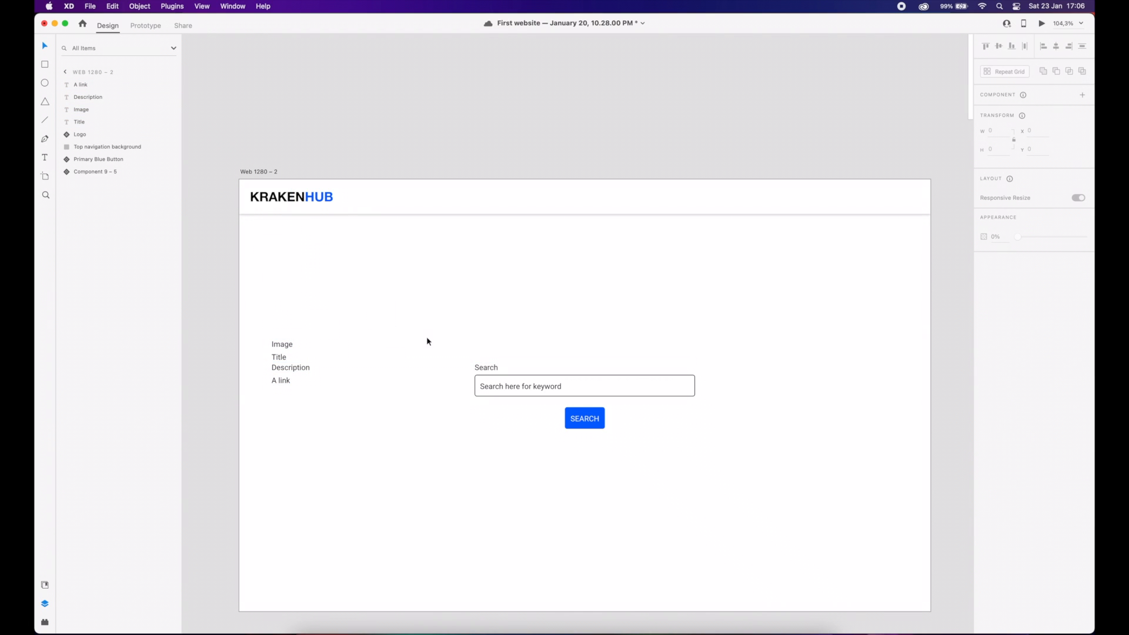
- Move the search field below the navigation bar, aligned with the logo's left edge at X 20, Y 84
left_click(488, 367)
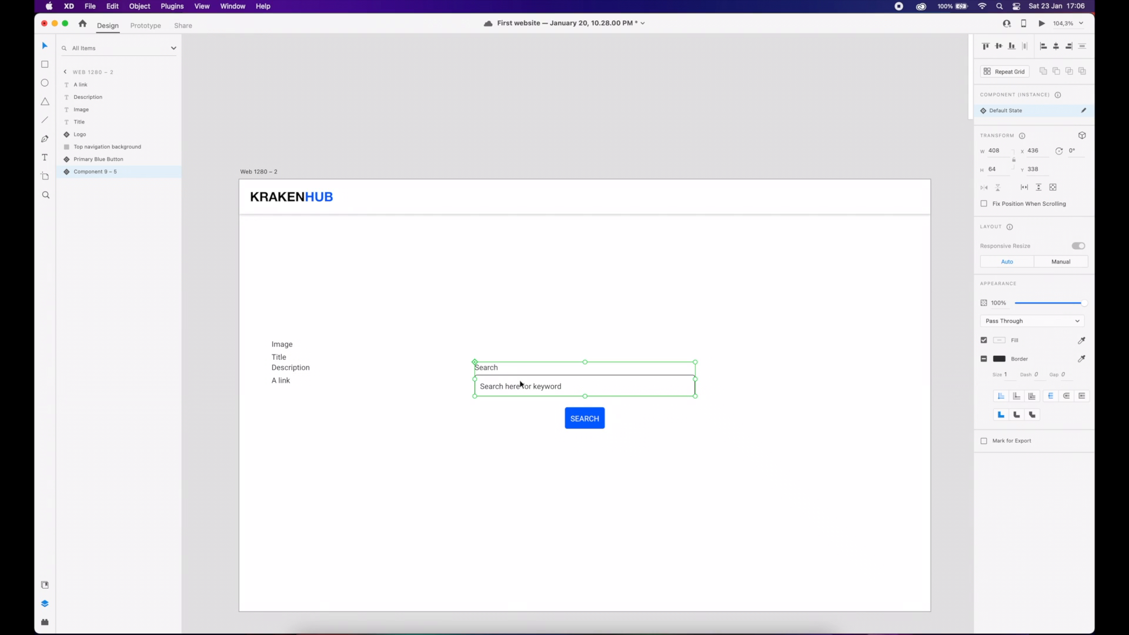
left_click_drag(520, 384, 271, 231)
key("shift+Down")
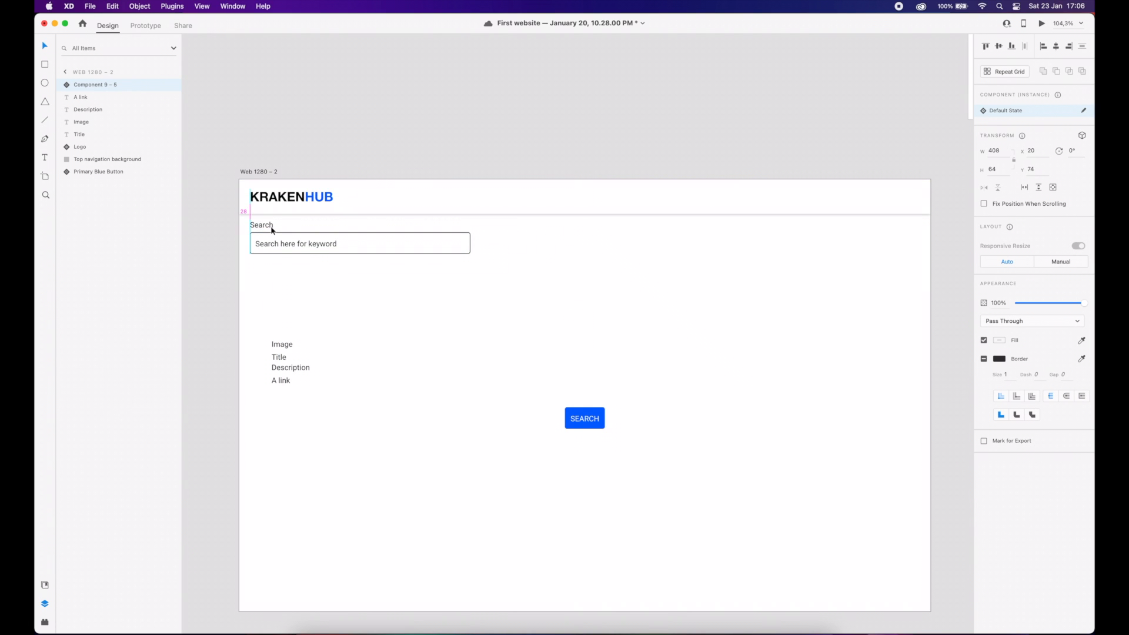
key("shift+Down")
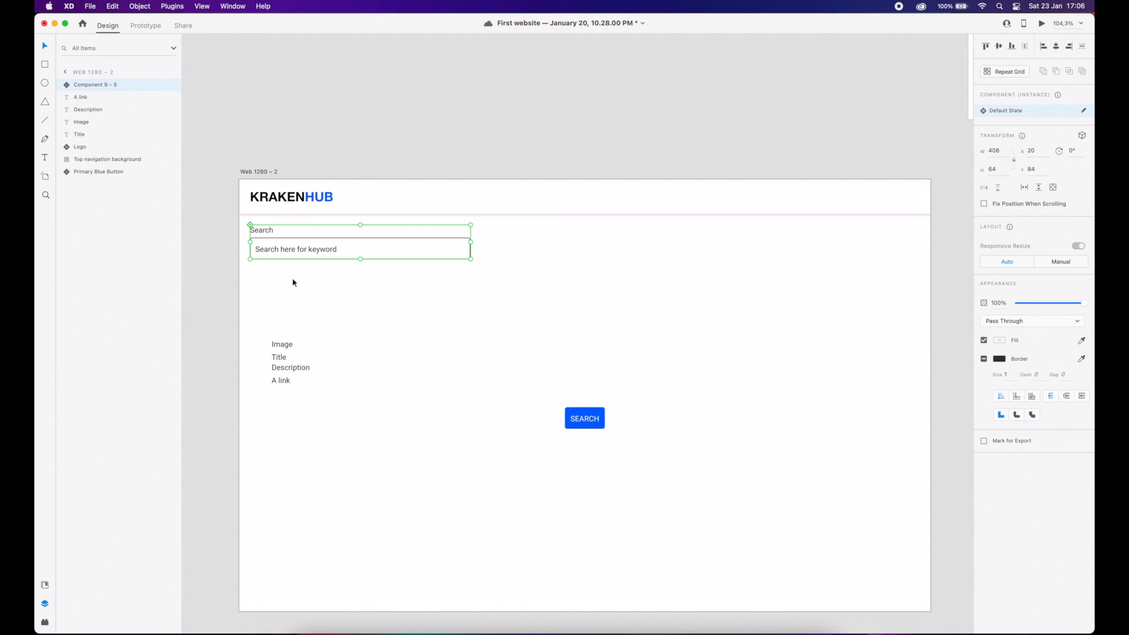
- Place the search button just right of the search field, level with its input box at X 448, Y 108
key("alt")
left_click(537, 294)
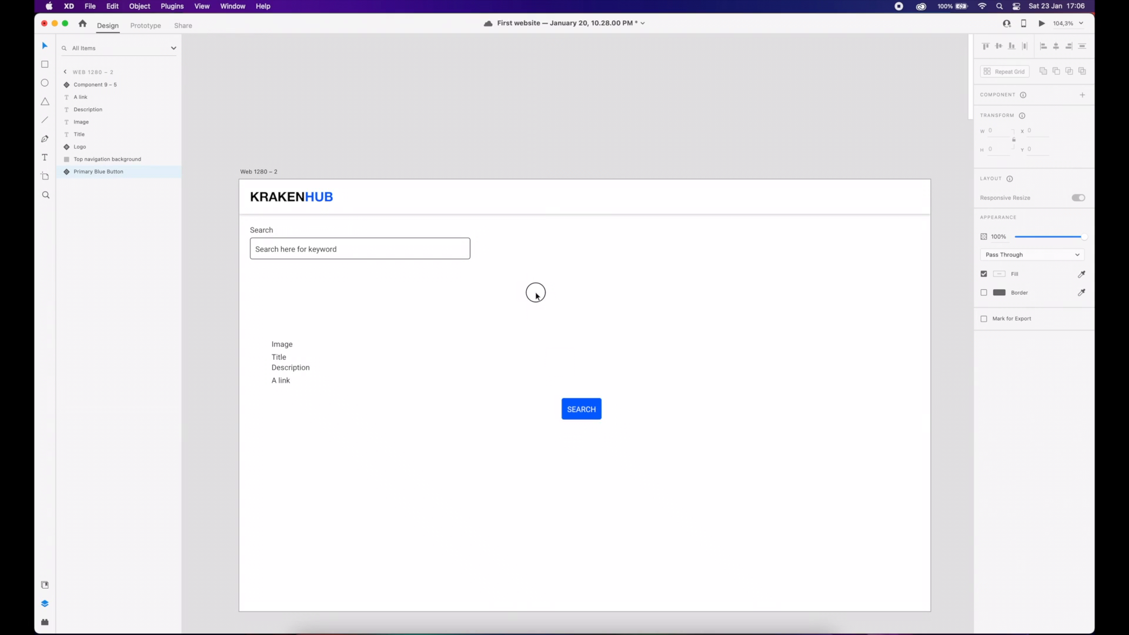
left_click_drag(535, 293, 494, 248)
left_click_drag(492, 250, 488, 244)
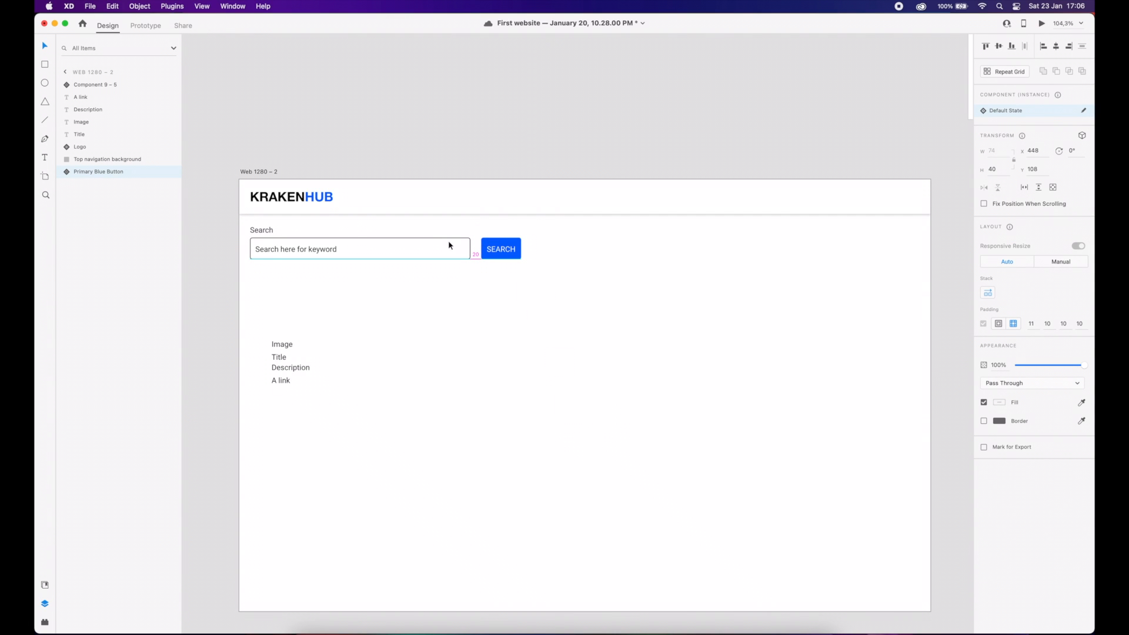
left_click(509, 283)
- Move the four text labels to the right, to the area below the search button
left_click_drag(392, 299, 430, 304)
scroll(386, 271, "up", 2)
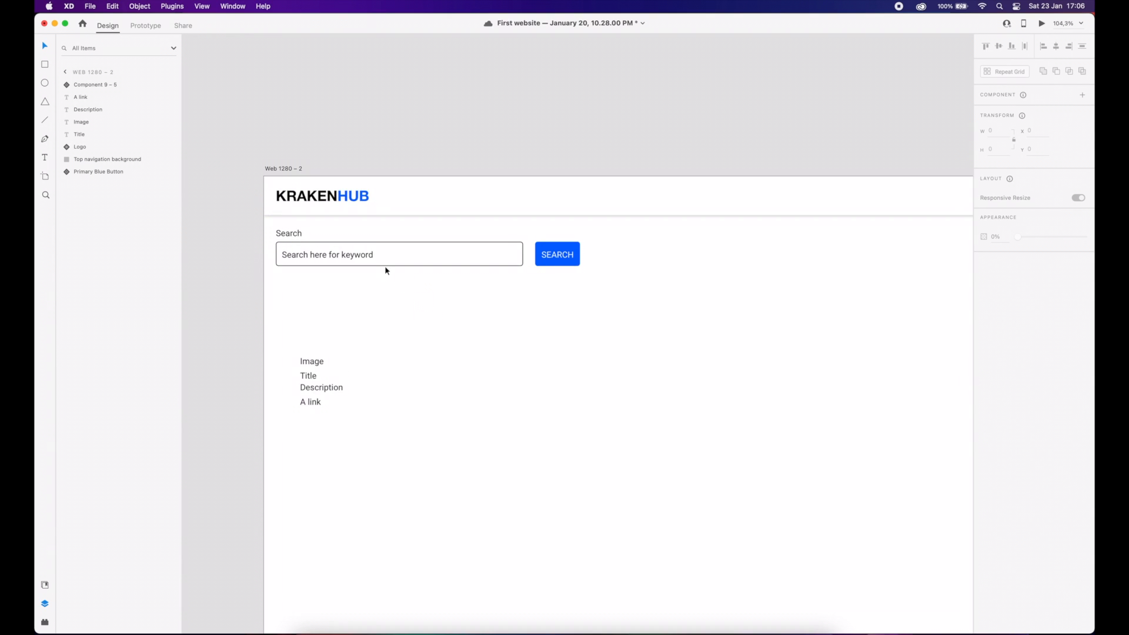
scroll(387, 271, "up", 2)
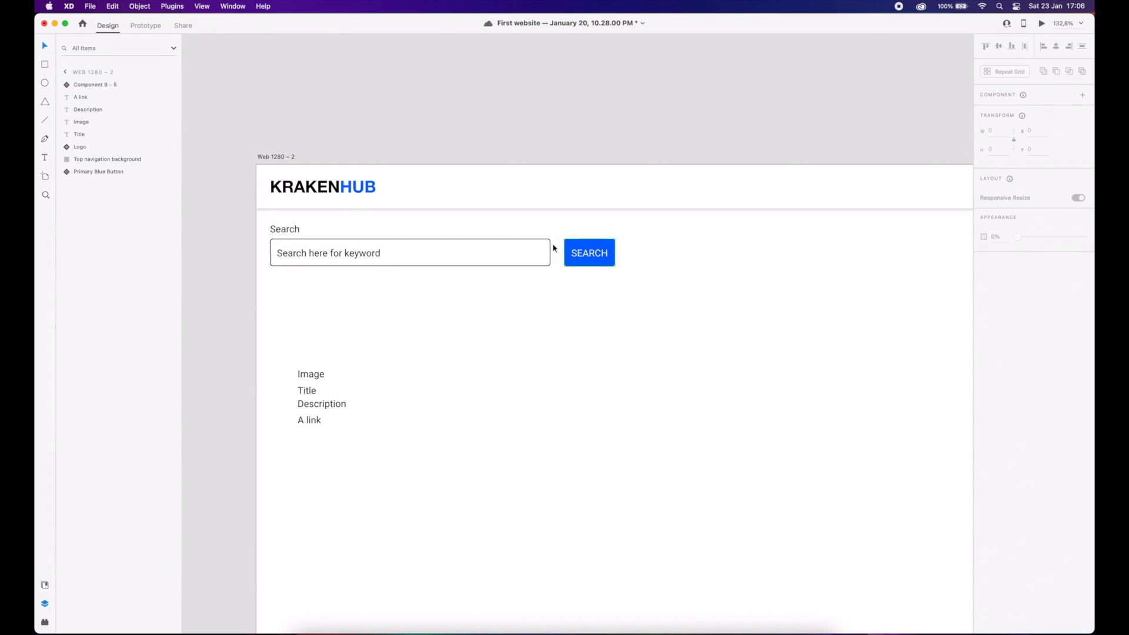
left_click(555, 292)
scroll(416, 327, "down", 5)
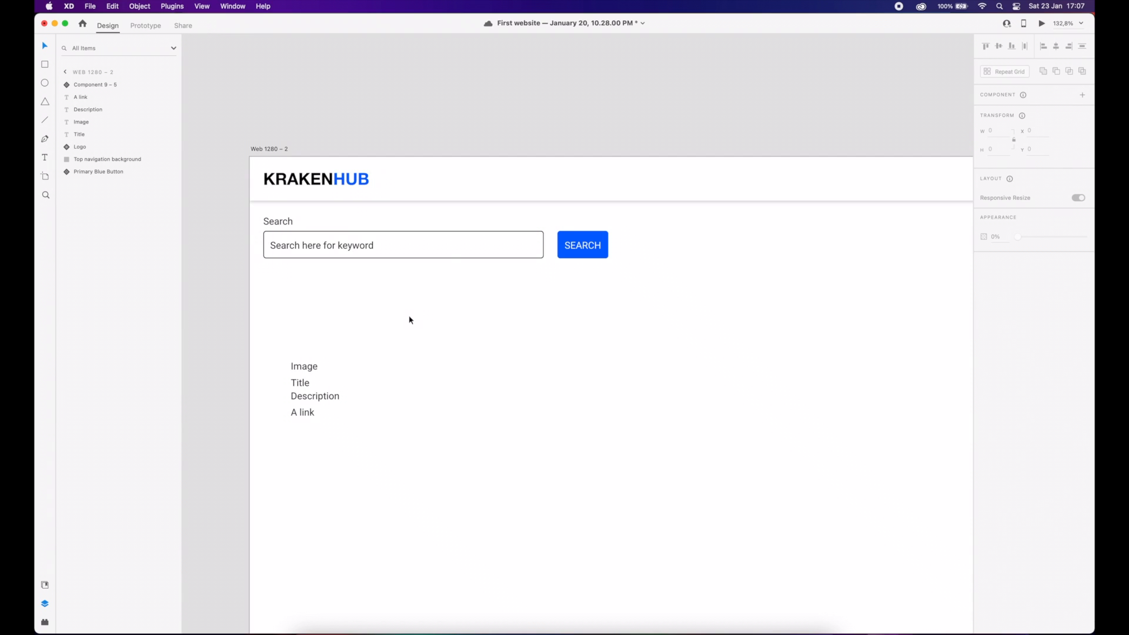
scroll(428, 310, "down", 1)
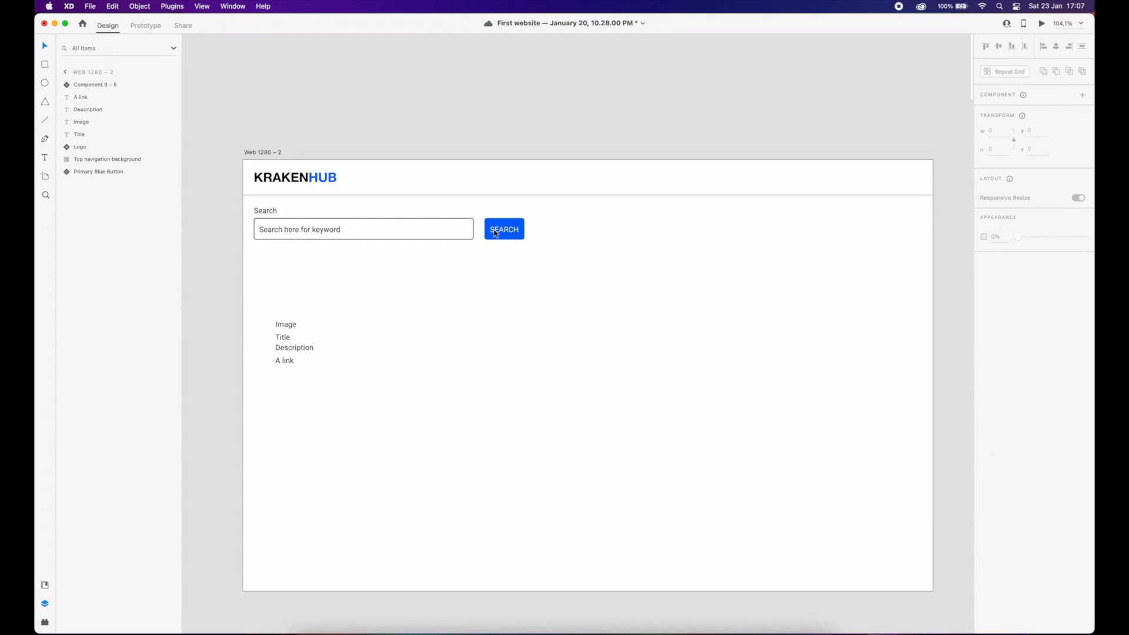
left_click_drag(259, 287, 333, 375)
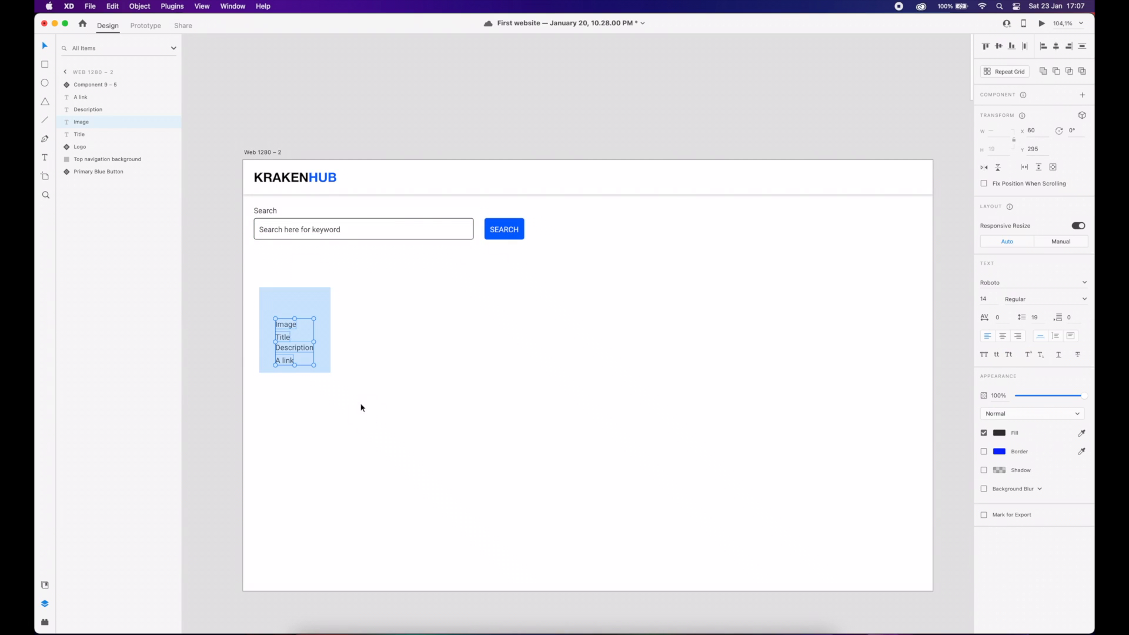
left_click_drag(295, 327, 524, 325)
left_click(319, 296)
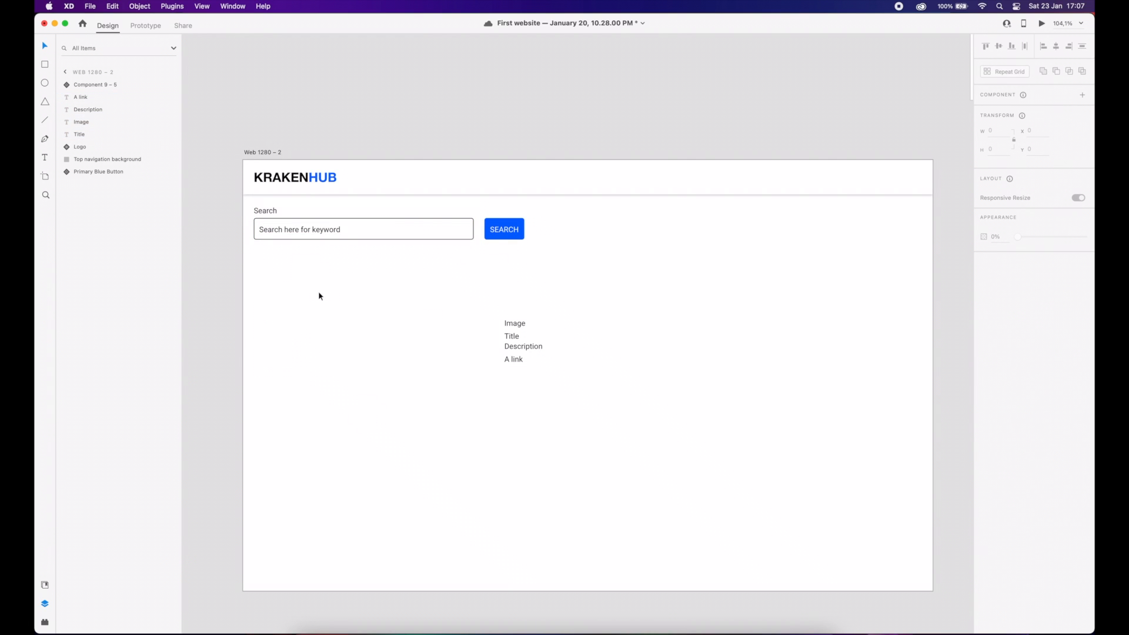
- Copy the search field below itself, ungroup the copy and delete its label and placeholder text
left_click_drag(329, 241, 334, 297)
key("super+shift+g")
left_click(273, 270)
key("Delete")
left_click(294, 289)
key("Delete")
- Stretch the remaining rectangle downwards to form a tall result card as wide as the search field
left_click(347, 293)
left_click_drag(365, 300, 358, 388)
left_click(512, 302)
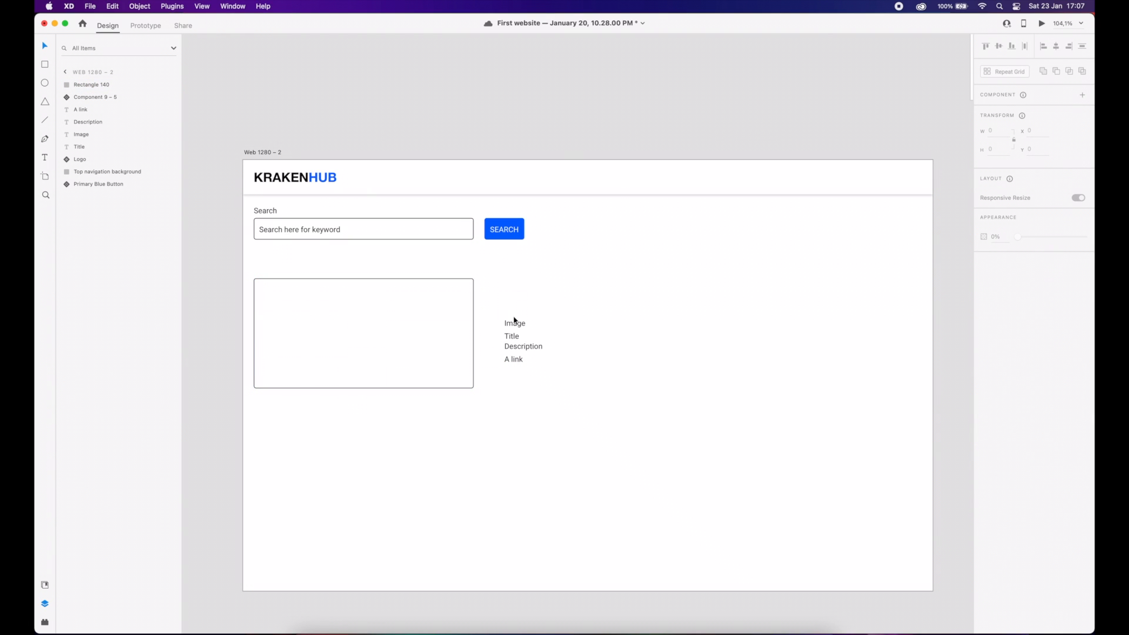
- Place the Title label in the card's upper-left corner and send the card rectangle behind it
left_click_drag(511, 335, 264, 293)
left_click(315, 303)
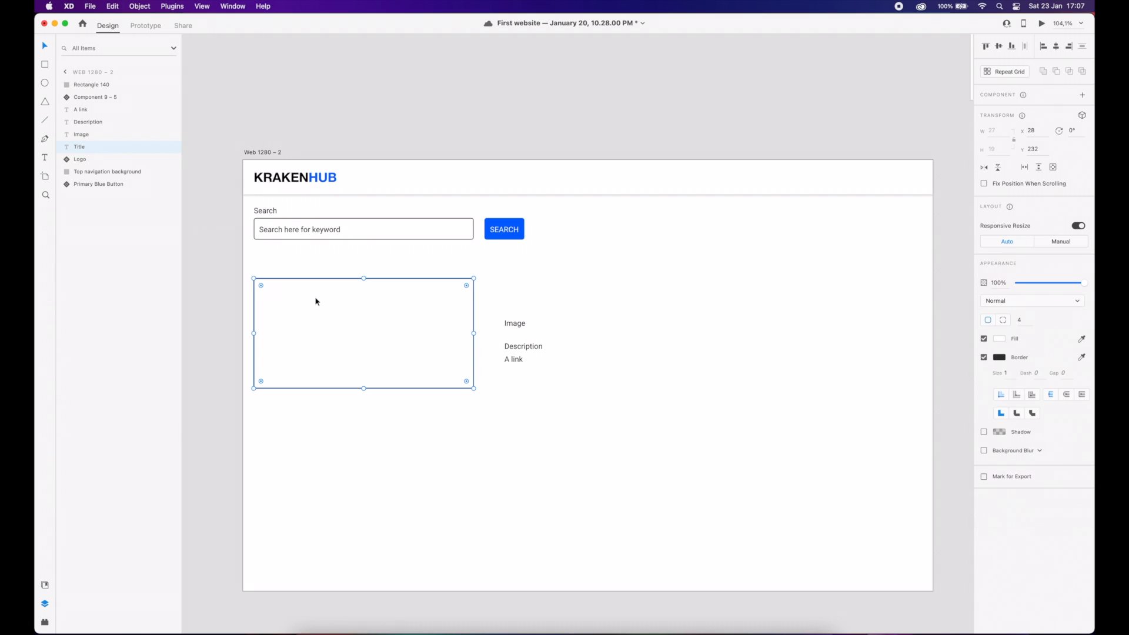
key("super+shift+bracketleft")
left_click(302, 274)
left_click(266, 291)
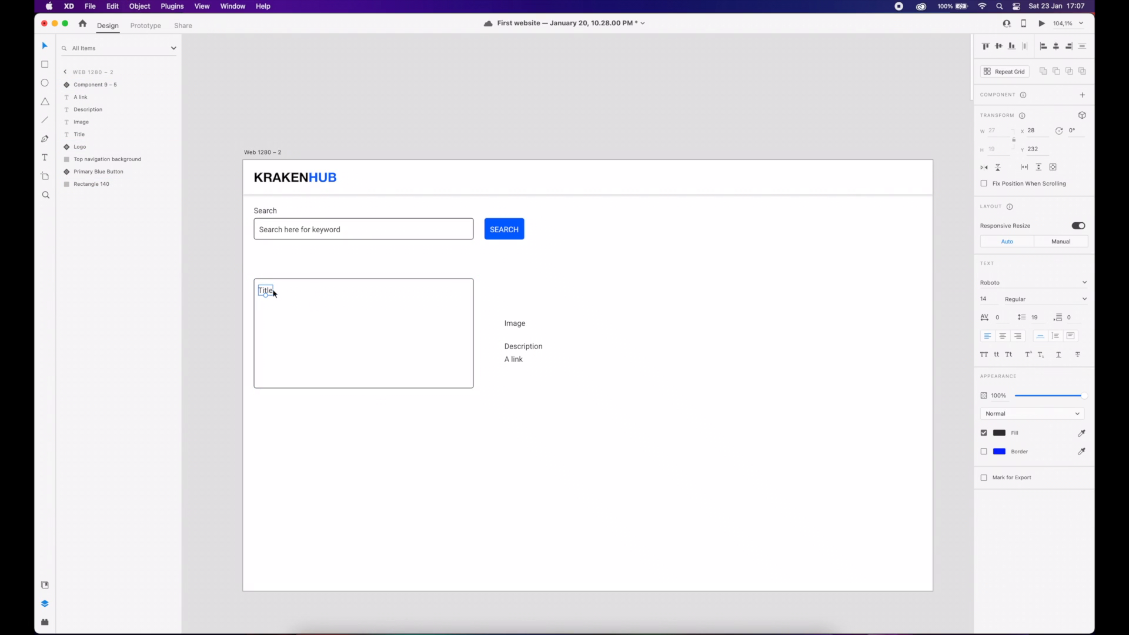
- Apply the Roboto 16pt character style to the Title text and position it near the card's upper-left corner
left_click(45, 585)
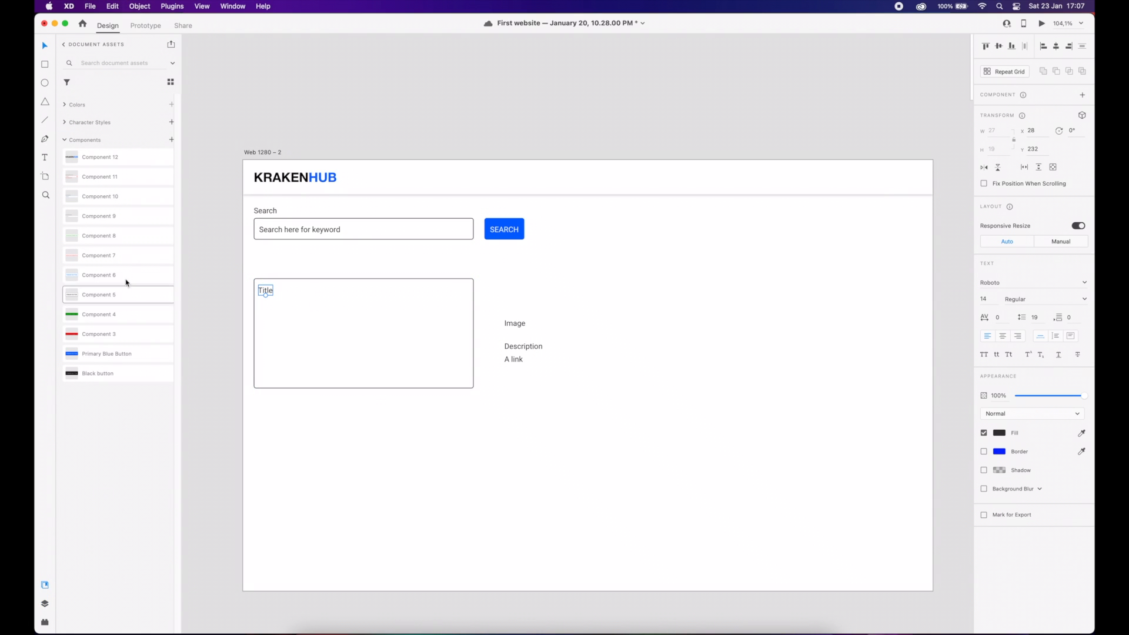
left_click(65, 122)
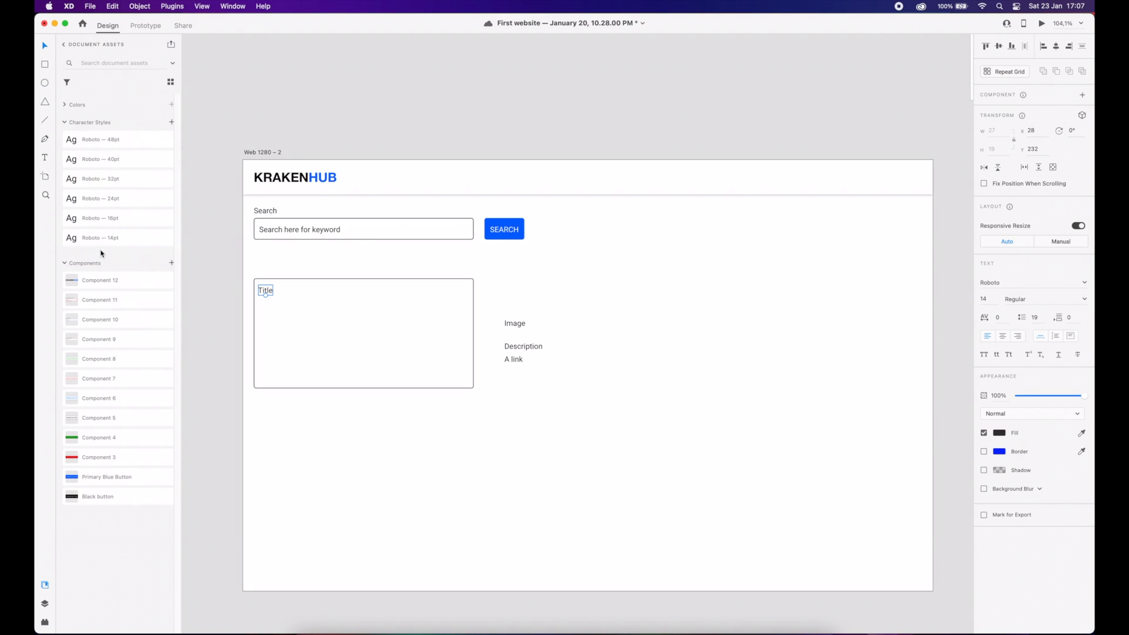
left_click(117, 188)
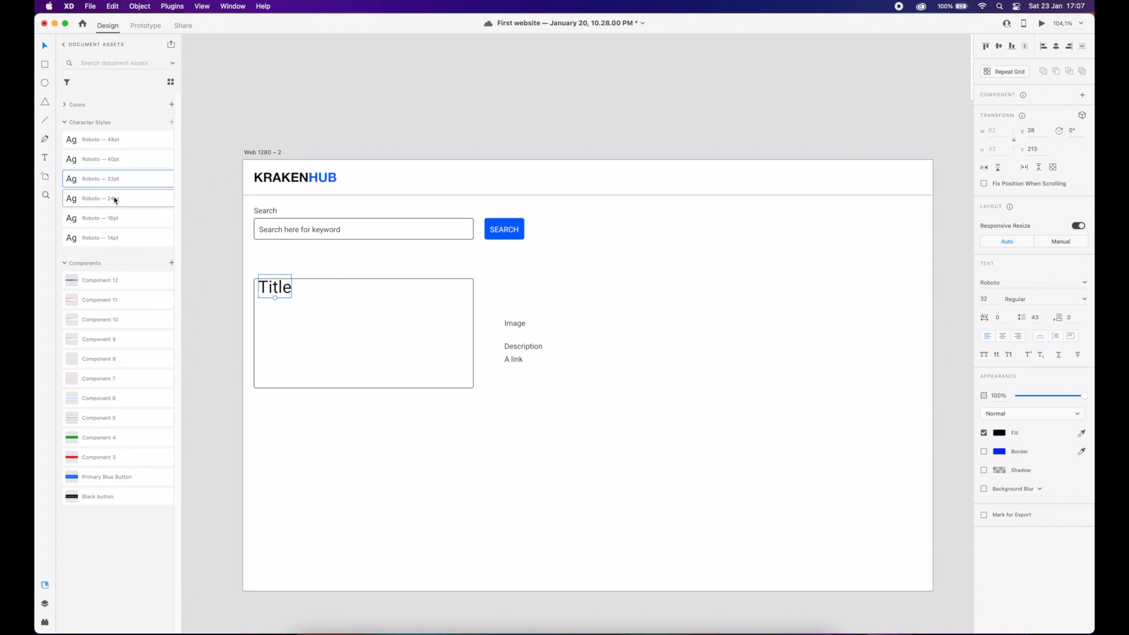
left_click(114, 200)
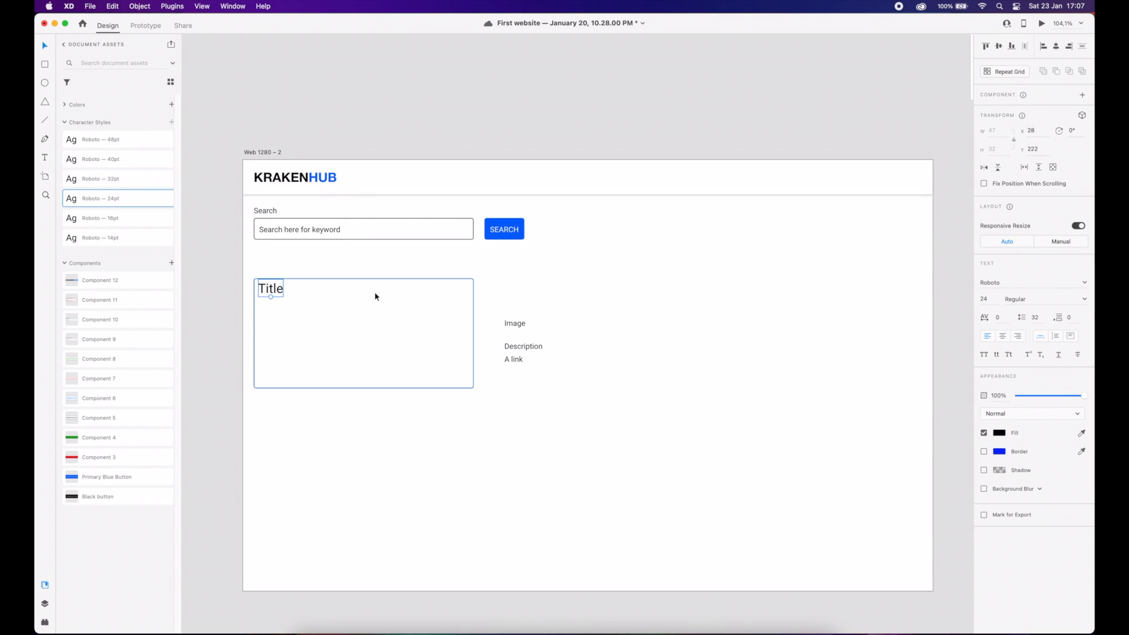
left_click_drag(273, 291, 274, 298)
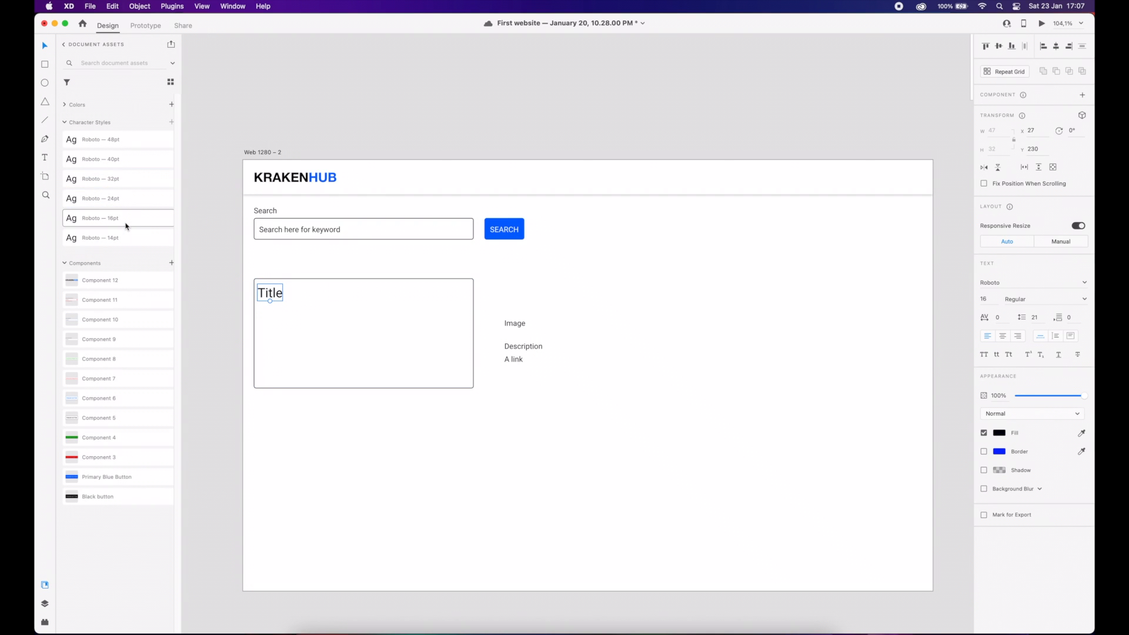
left_click(125, 223)
left_click(269, 297)
- Turn the Title text into a fixed-size text box and stretch it to the card's right edge
left_click(1069, 336)
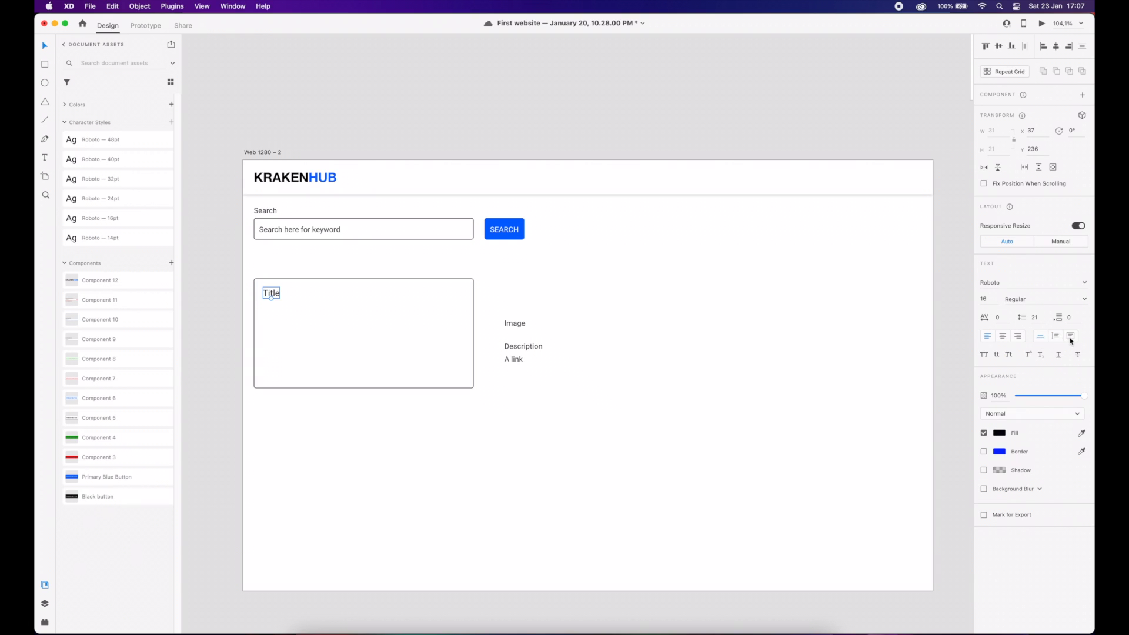
left_click_drag(280, 292, 474, 292)
left_click(995, 131)
double_click(270, 295)
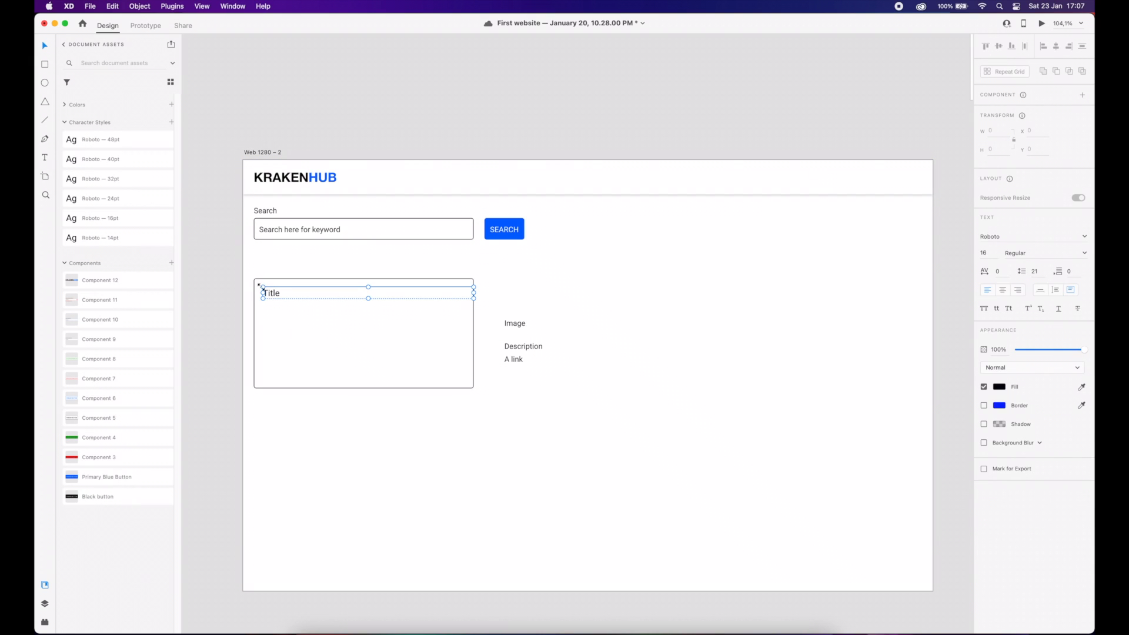
key("Escape")
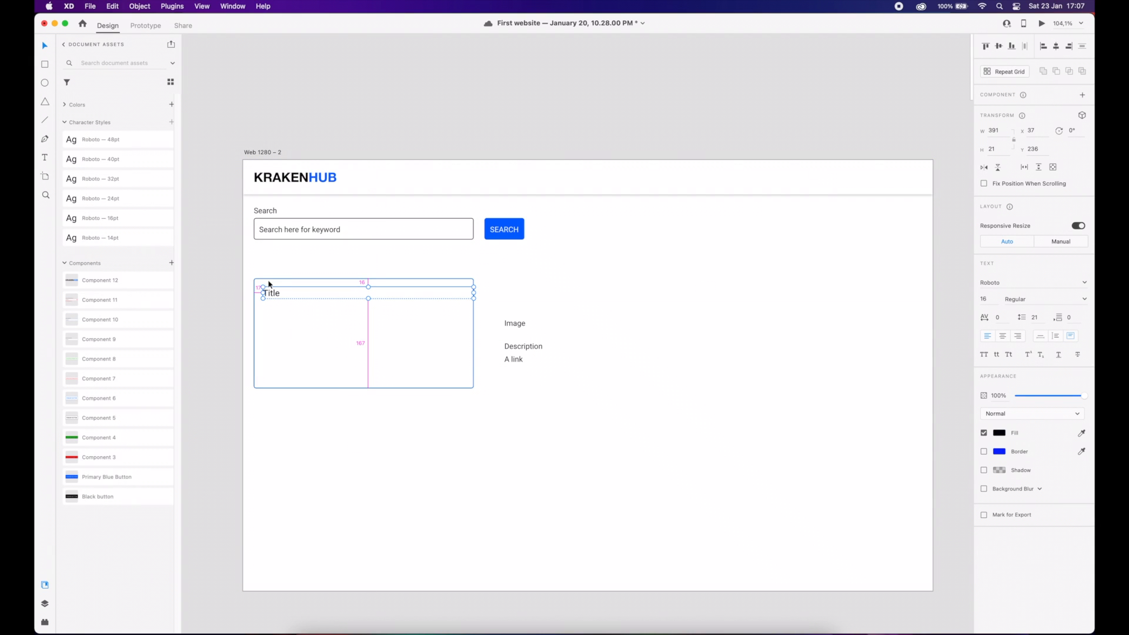
- Nudge the title box to X 30, Y 230, leaving 10 px to the card's left and top edges
key("Left")
key("Left")
key("Left")
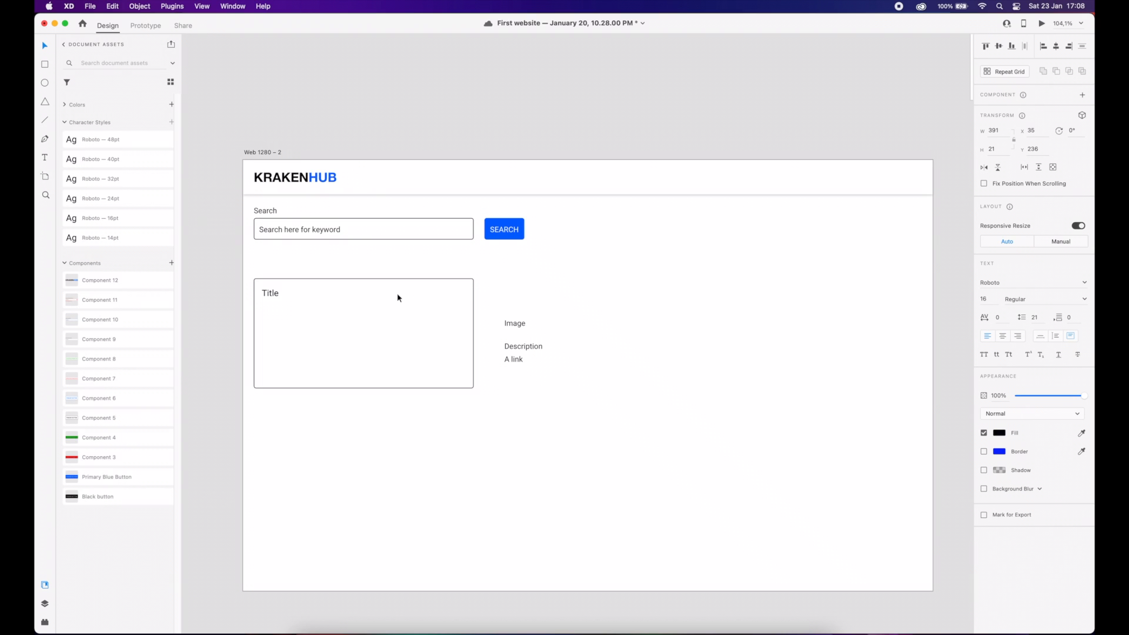
key("Left")
key("Left")
key("Left")
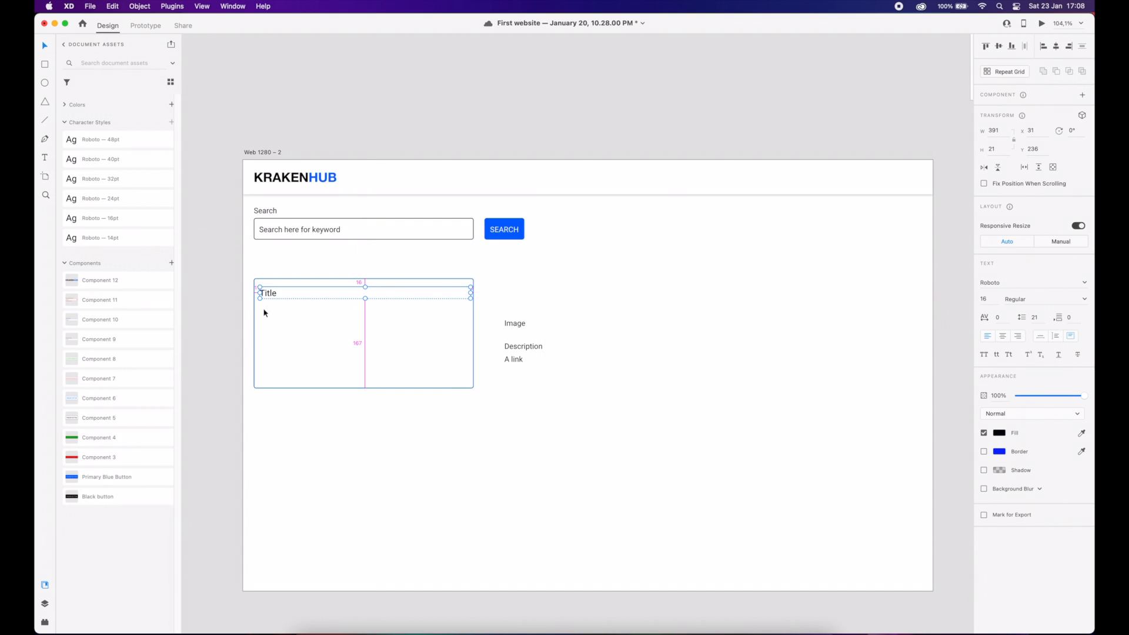
scroll(262, 295, "up", 5)
key("Left")
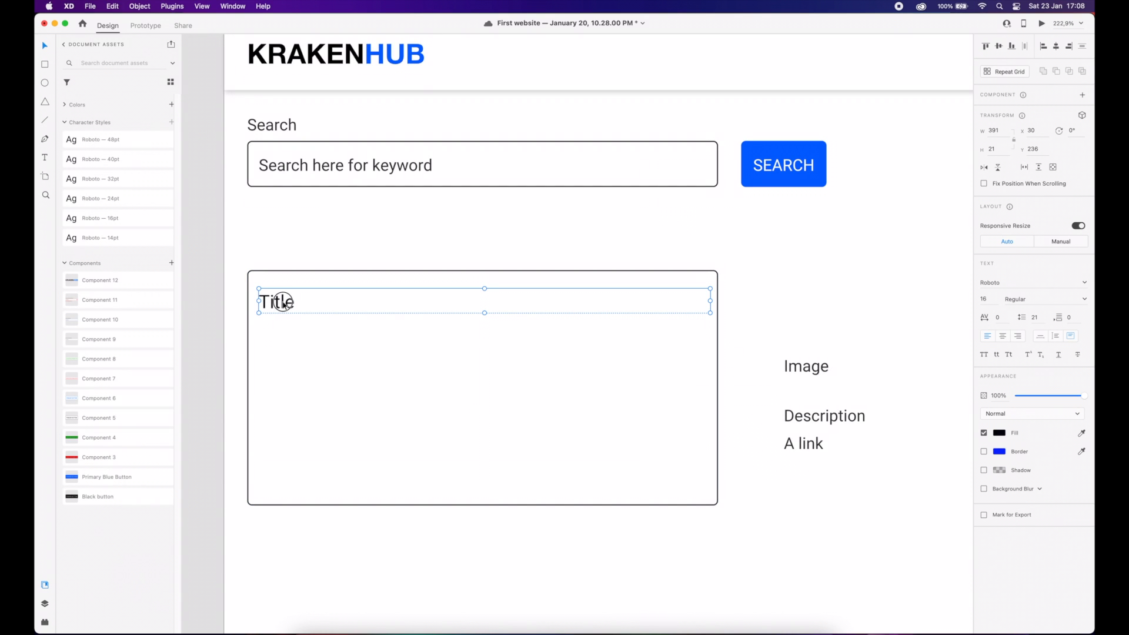
key("Up")
key("Up")
key("Up")
key("Up")
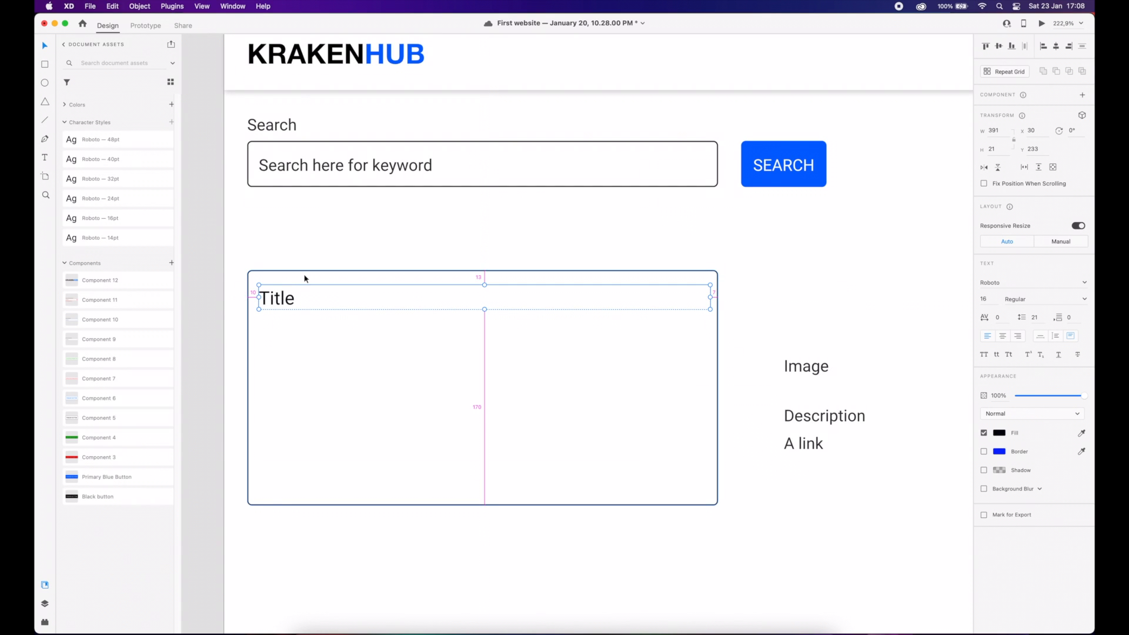
key("Up")
key("Up")
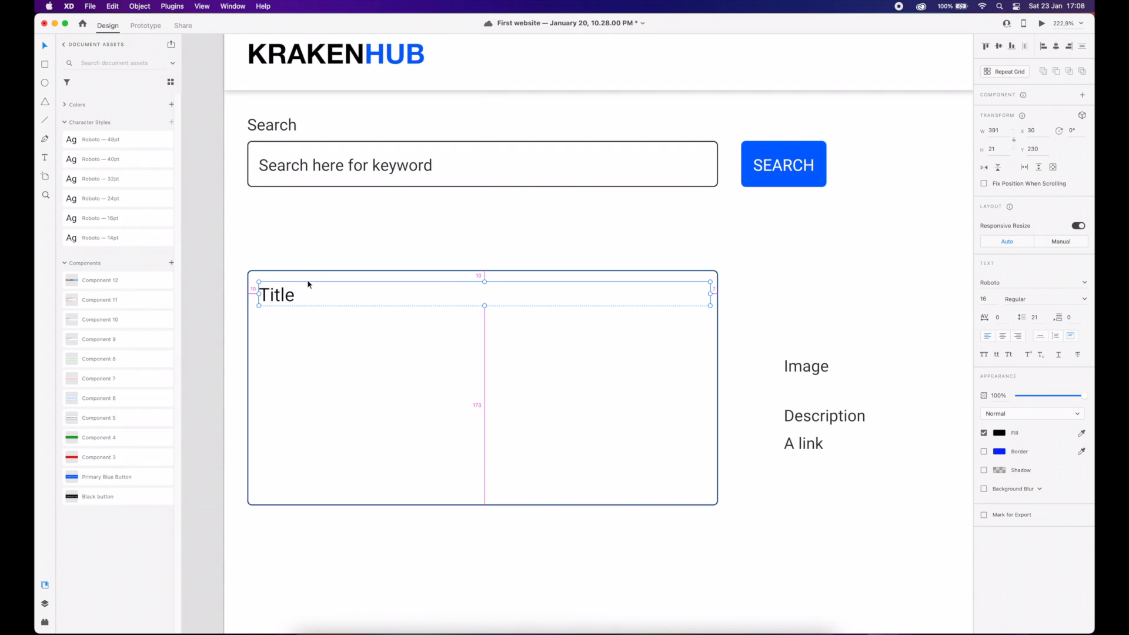
- Extend the title box to the card's right edge and reduce it by 10 to a width of 388
left_click_drag(711, 294, 718, 293)
left_click(1001, 131)
key("shift+Down")
left_click(767, 286)
left_click(668, 301)
left_click(799, 282)
left_click(312, 303)
- Replace the title text with "ResultNumber. Here is the result title"
double_click(304, 296)
type("Here is the results")
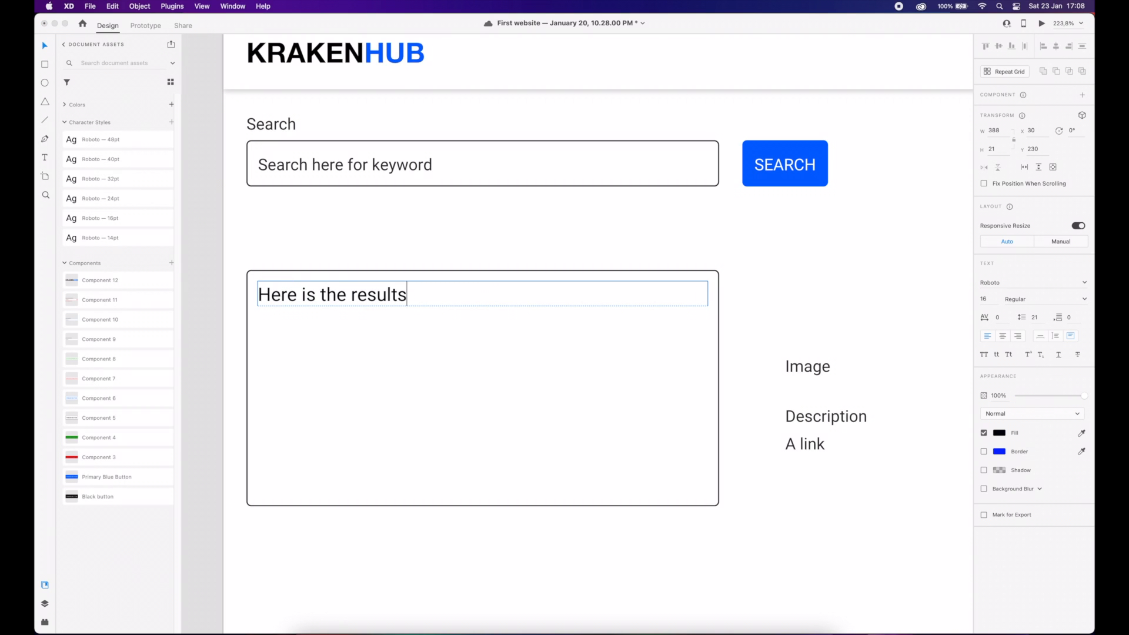
key("BackSpace")
type("title")
key("super+a")
key("Escape")
type("Result")
key("BackSpace")
type("Number.")
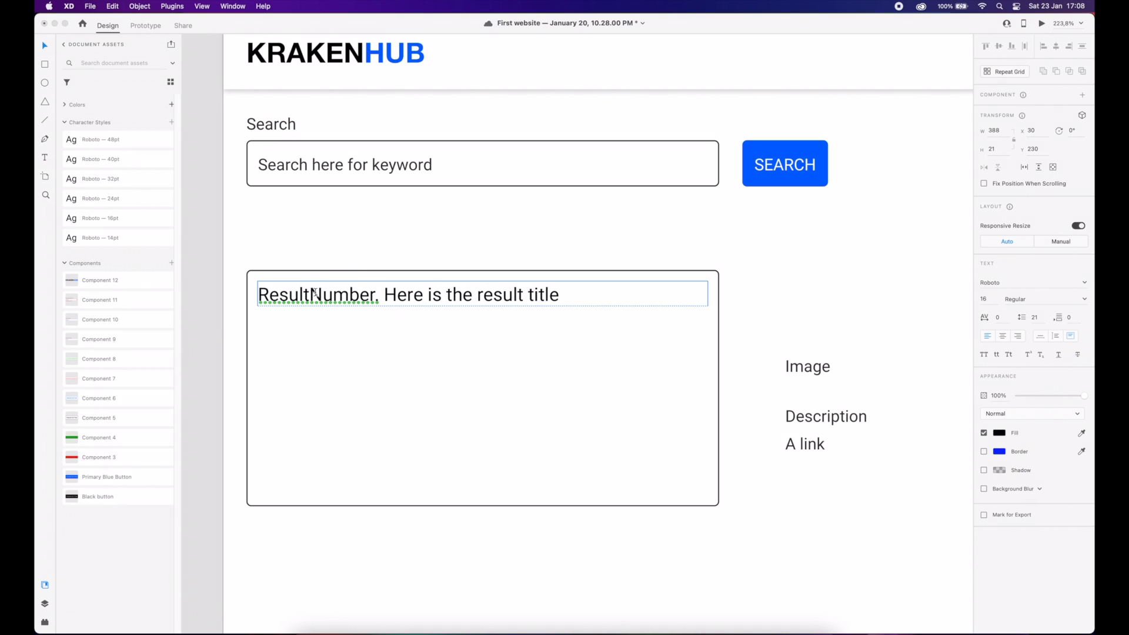
key("Escape")
left_click(470, 259)
- Copy the result title directly below itself and apply the Roboto 14pt character style to the copy
scroll(467, 259, "down", 1)
left_click_drag(377, 296, 353, 341)
left_click(149, 239)
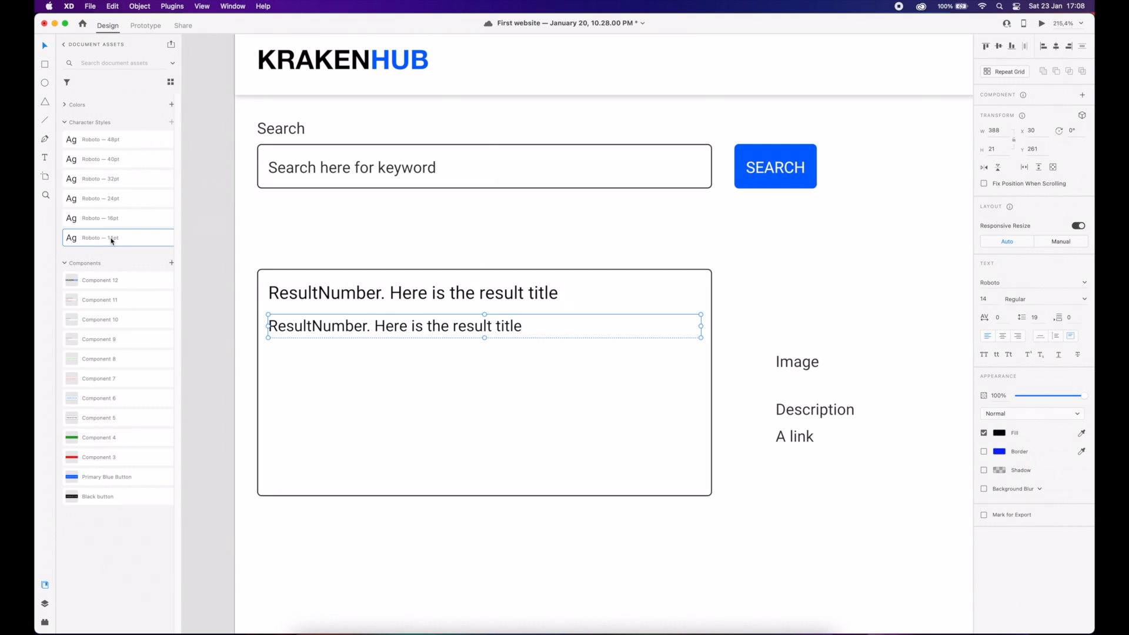
left_click_drag(485, 338, 484, 347)
key("super+z")
- Fill the copied text box with four lines of the result title text
double_click(512, 327)
key("super+c")
left_click(534, 328)
key("Return")
key("super+v")
key("Return")
key("super+v")
key("Return")
key("super+v")
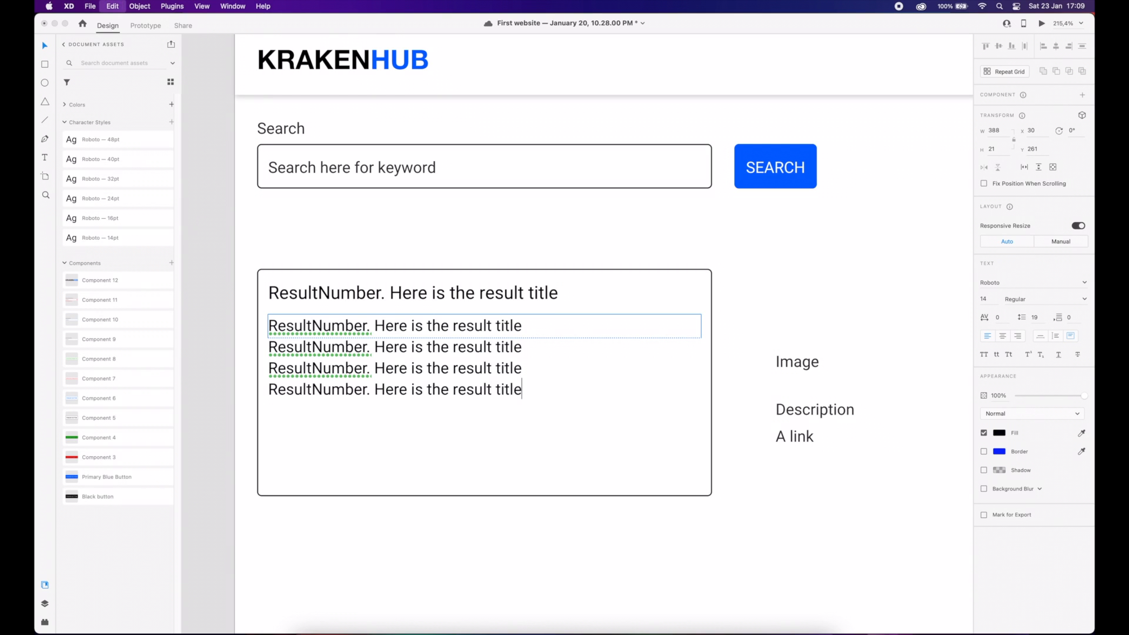
- Fit the lower text box's height to its content and replace its text with "Here is the description text."
key("Escape")
double_click(485, 339)
key("Escape")
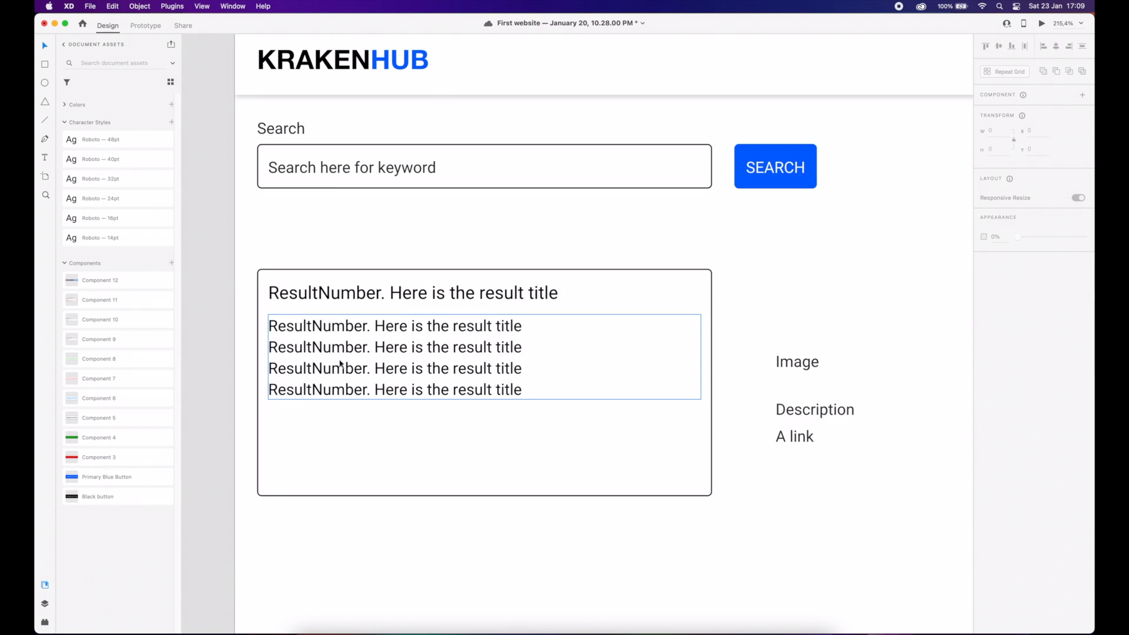
left_click(407, 339)
key("Return")
type("H")
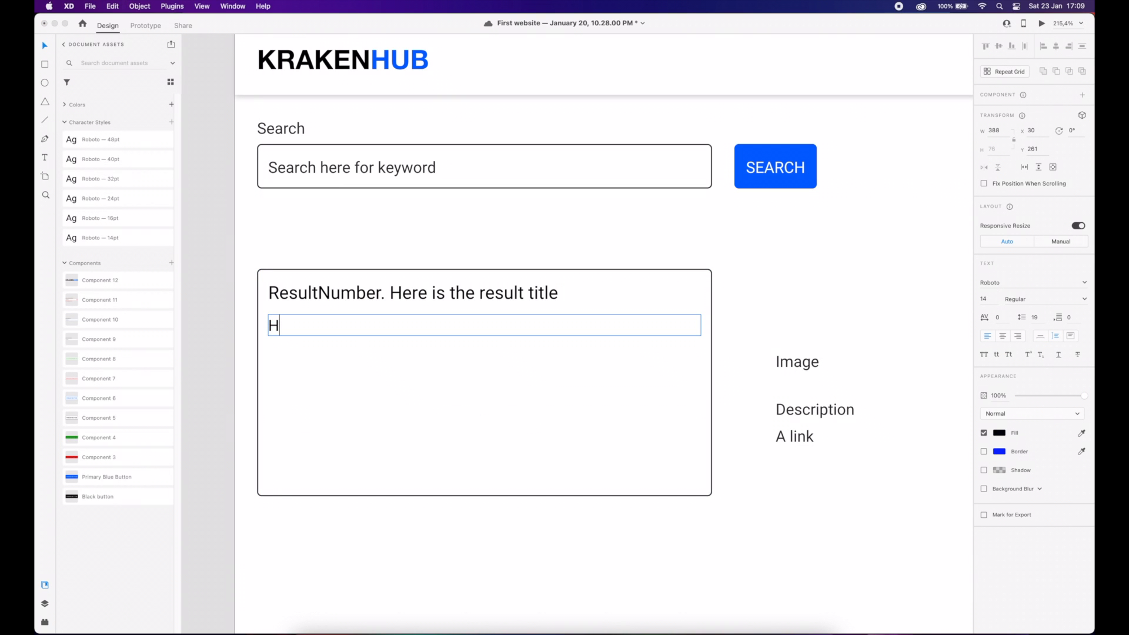
type("ere is the desc")
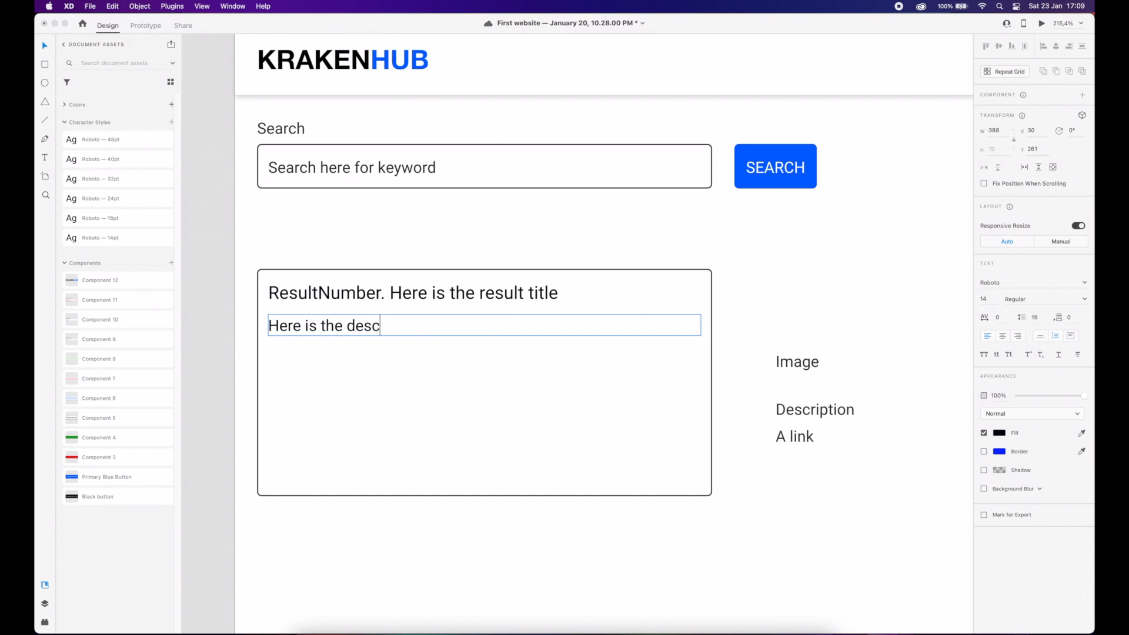
type("ription text.")
- Repeat the description sentence on three more lines in the same text box
key("super+a")
key("super+c")
key("Right")
key("Return")
key("super+v")
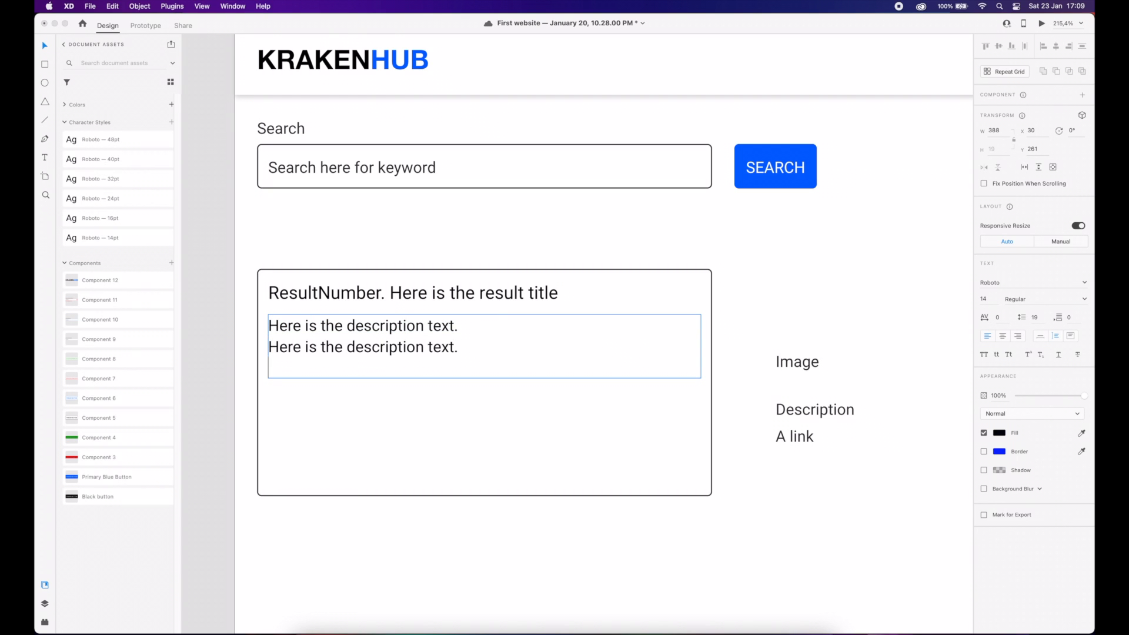
key("Return")
key("super+v")
key("Return")
key("super+v")
key("Escape")
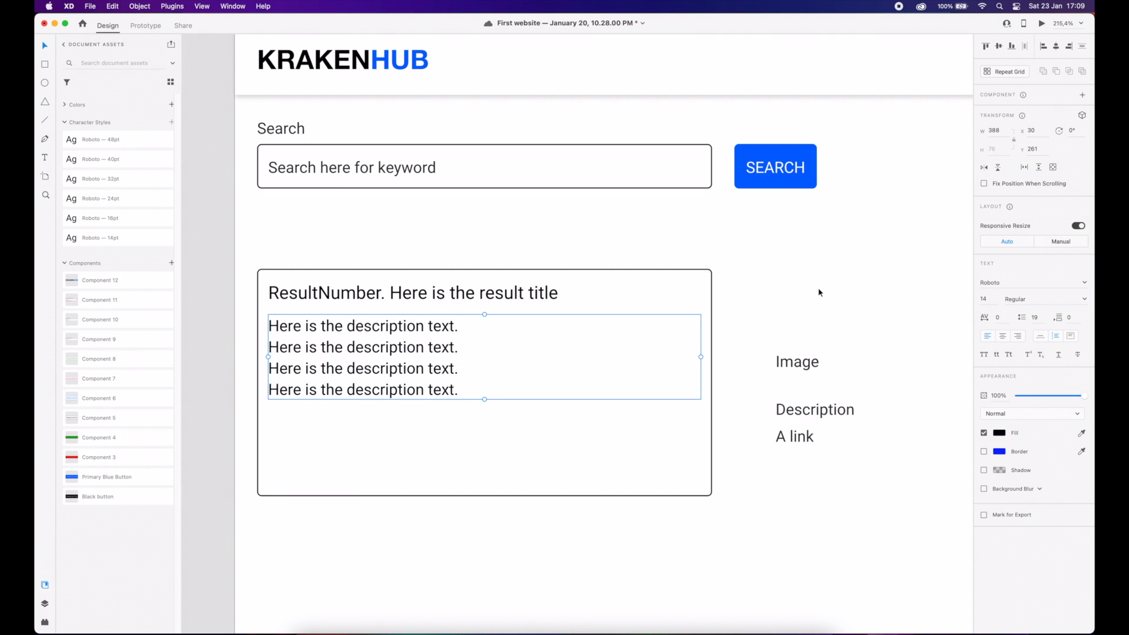
- Delete the loose "Description" label beside the card
left_click(817, 339)
left_click(814, 410)
key("Delete")
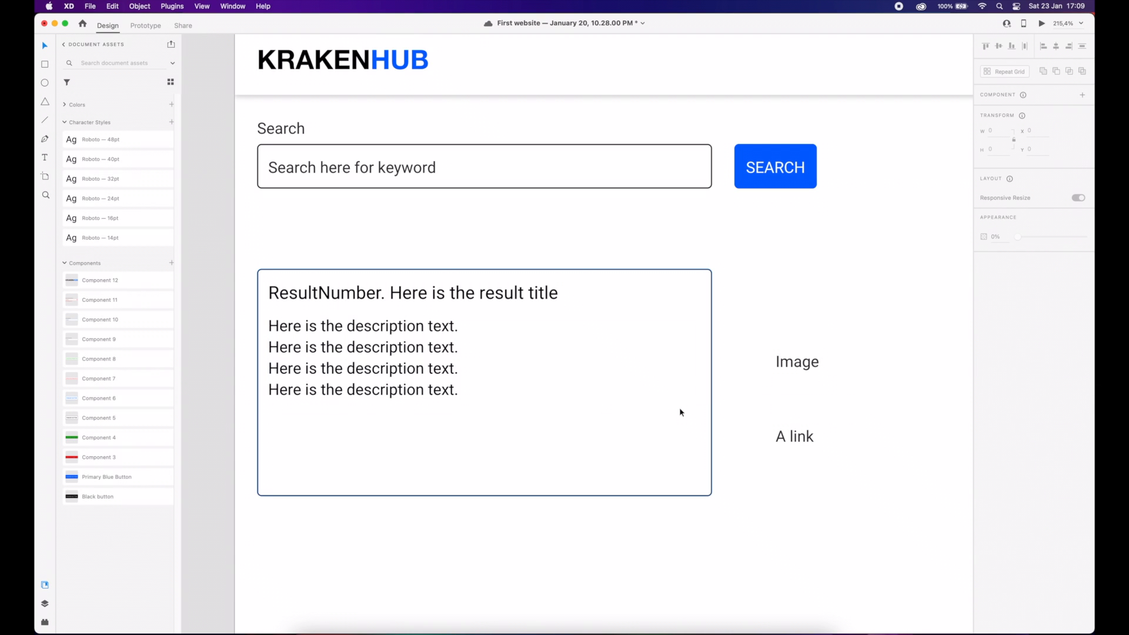
- Copy the result title below the description in Roboto 14pt, reword it as "This is the link" and close the gap above it
left_click_drag(433, 294, 437, 445)
left_click(108, 236)
double_click(353, 444)
type("Thi")
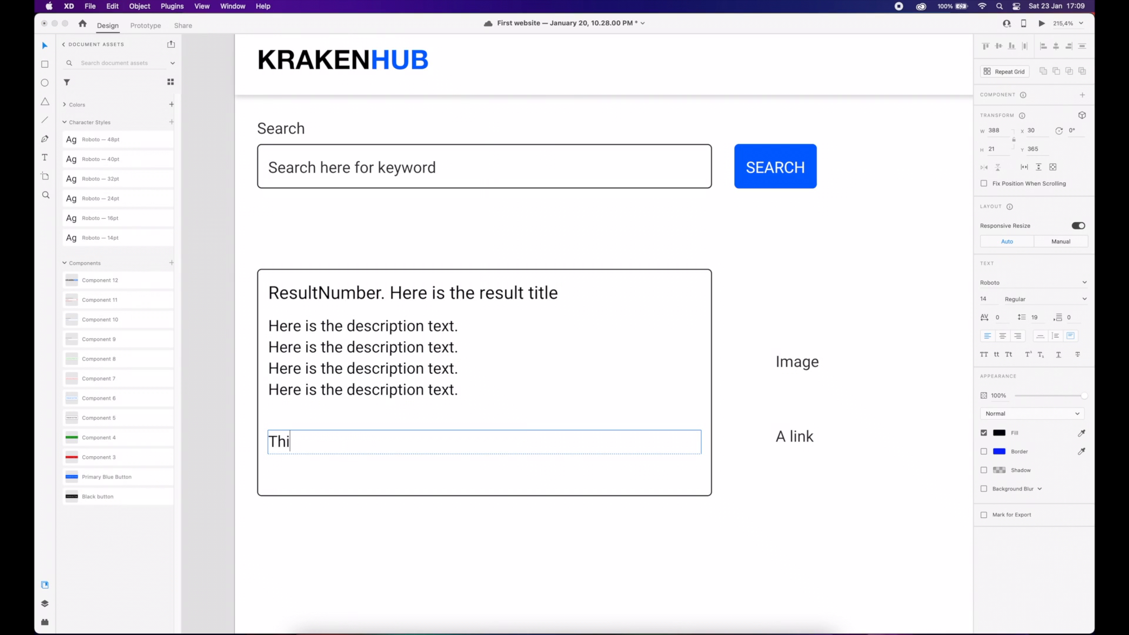
type("s is the link")
left_click(413, 435)
left_click_drag(413, 435, 413, 414)
left_click(766, 383)
left_click(378, 418)
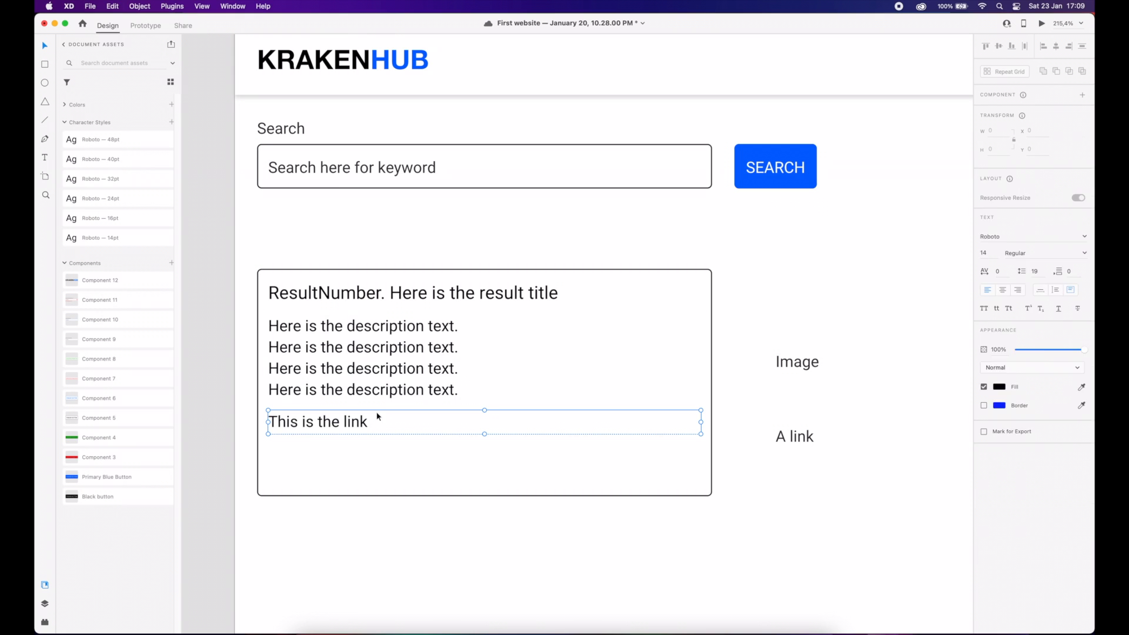
left_click(452, 346)
double_click(452, 345)
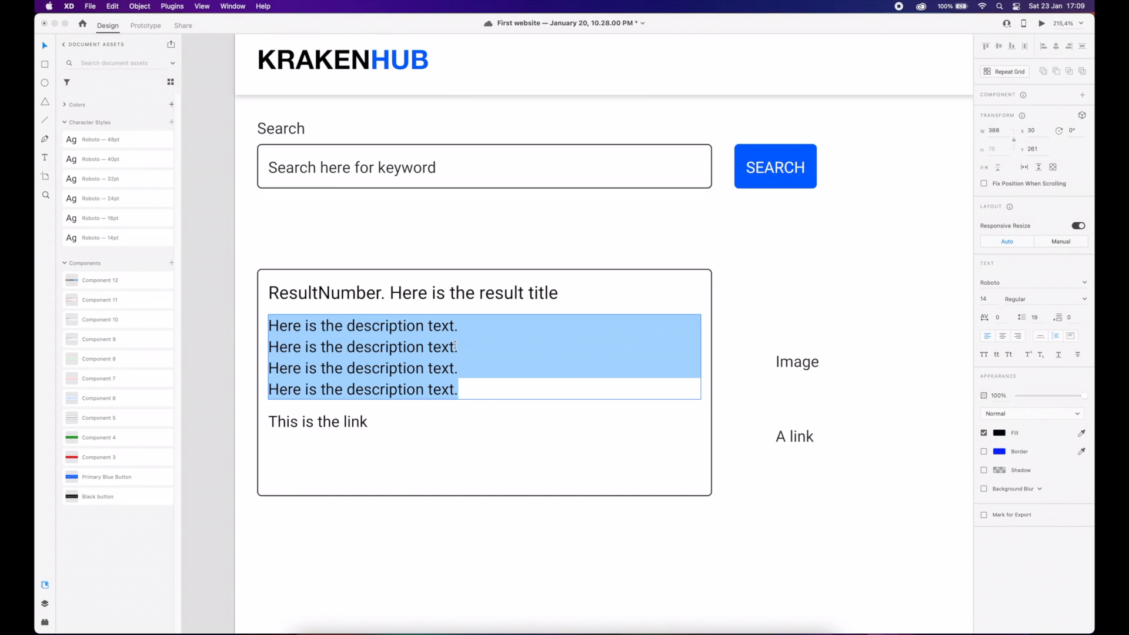
left_click(460, 347)
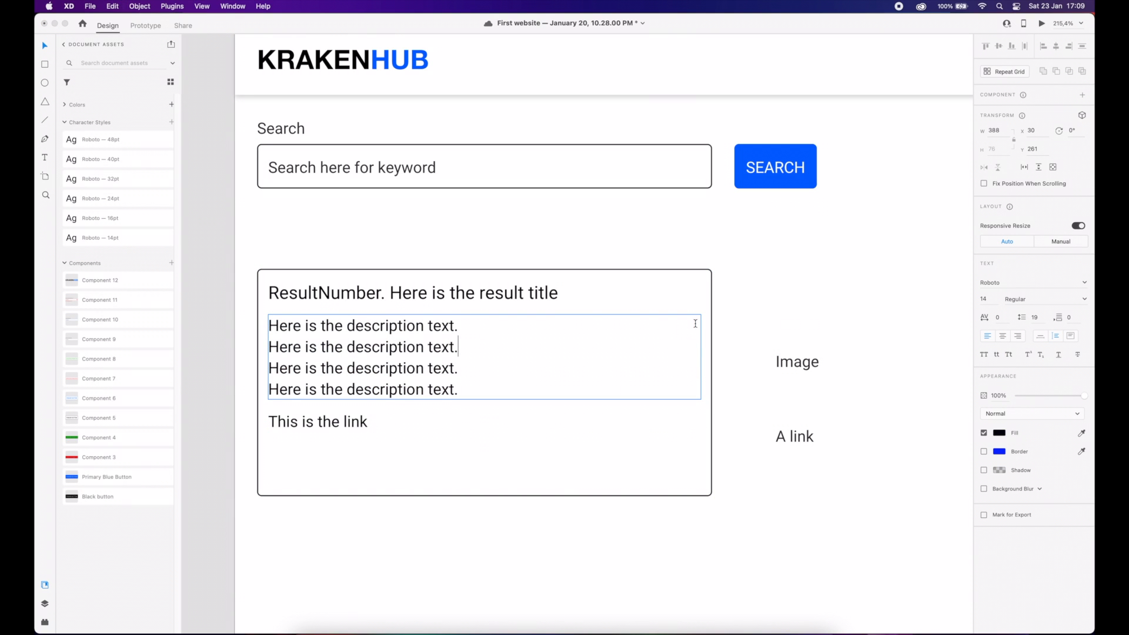
key("Escape")
left_click(764, 320)
- Delete the loose "A link" label and move the "Image" label below the result card
scroll(770, 319, "down", 2)
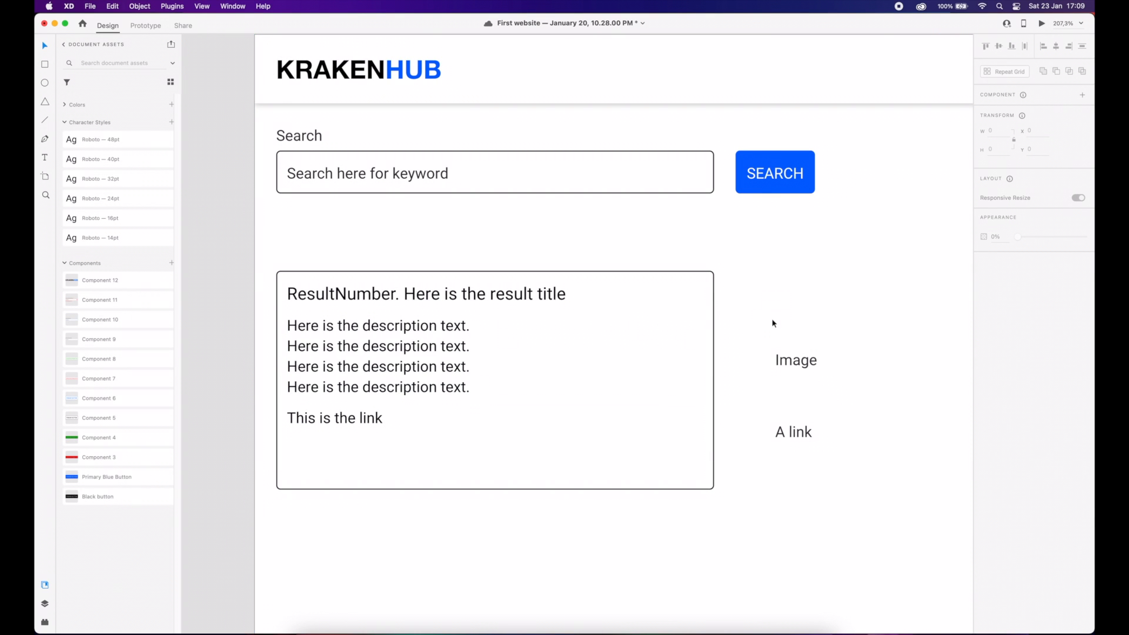
scroll(774, 317, "down", 5)
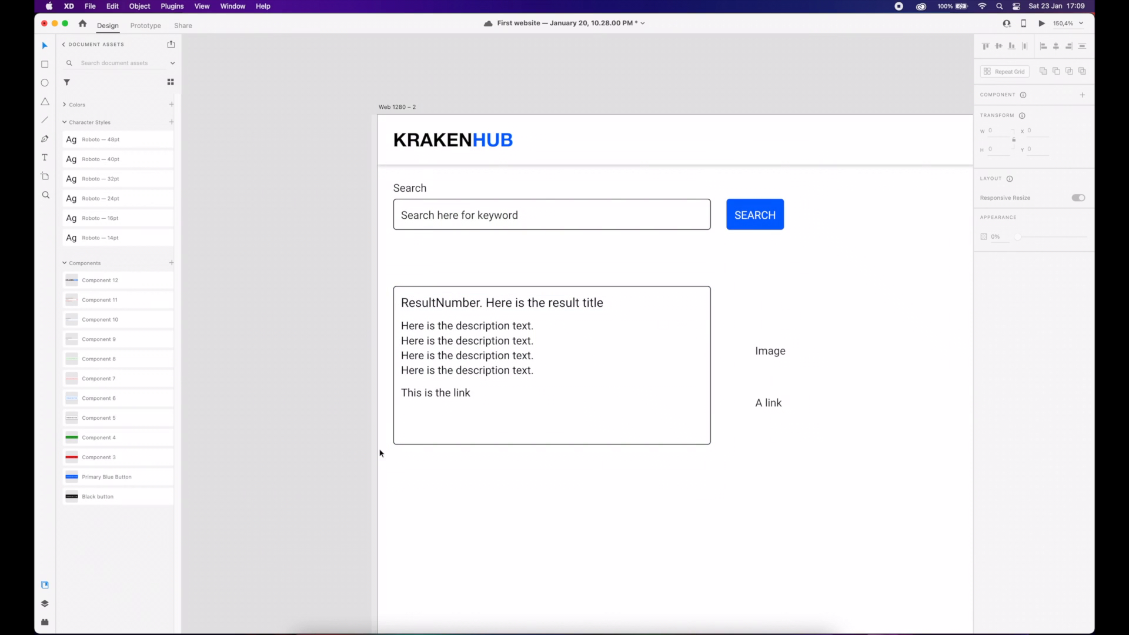
scroll(605, 288, "right", 5)
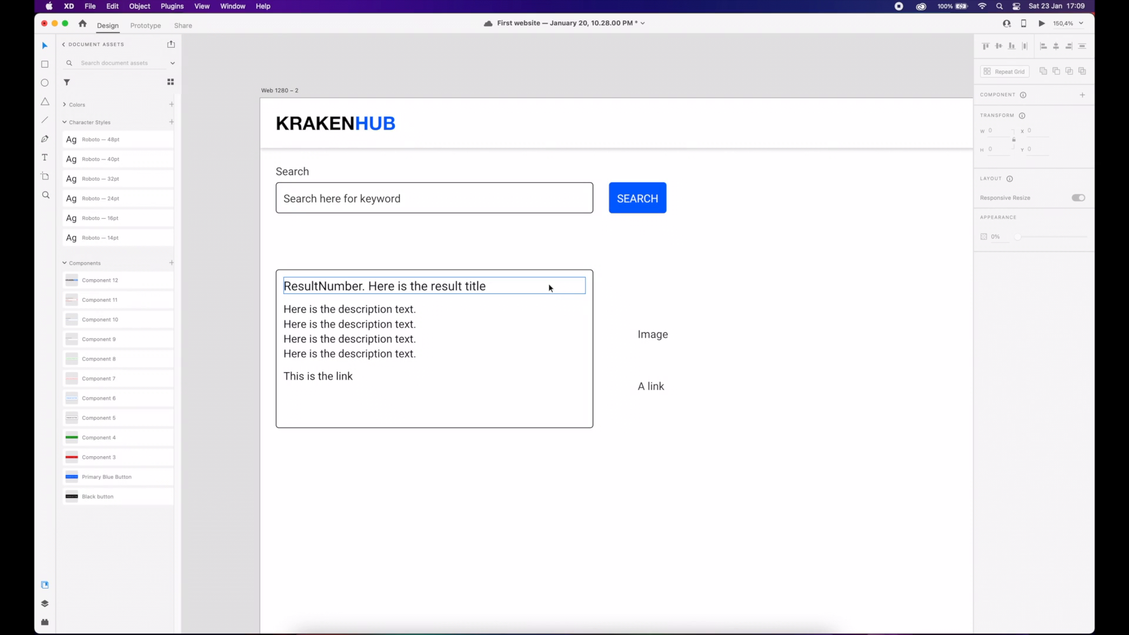
left_click_drag(635, 285, 703, 411)
left_click_drag(700, 366, 644, 414)
key("Delete")
left_click_drag(630, 316, 483, 480)
- Duplicate the result card with all its texts to the right, level with the original
left_click_drag(635, 448, 299, 278)
left_click_drag(301, 286, 676, 292)
left_click(607, 264)
- Delete the title, description and link texts from the original left card
left_click(440, 290)
left_click(382, 359, "shift")
left_click(398, 378, "shift")
key("Delete")
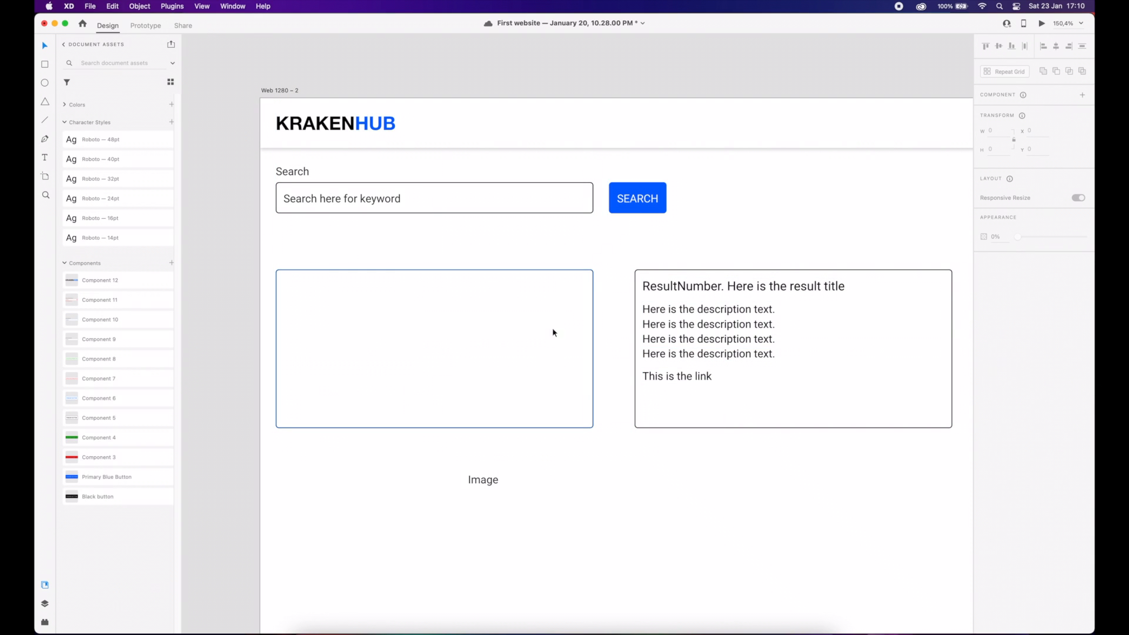
- Make the emptied left card square by setting its width equal to its height of 204
scroll(582, 250, "right", 2)
left_click(544, 292)
left_click(1005, 151)
key("super+c")
key("shift+Tab")
key("super+v")
- Move the result card with its texts against the square's right edge, at X 224, Y 220, and select its rectangle
left_click(532, 243)
left_click_drag(531, 243, 592, 283)
left_click_drag(625, 320, 452, 308)
left_click(407, 254)
scroll(406, 254, "left", 2)
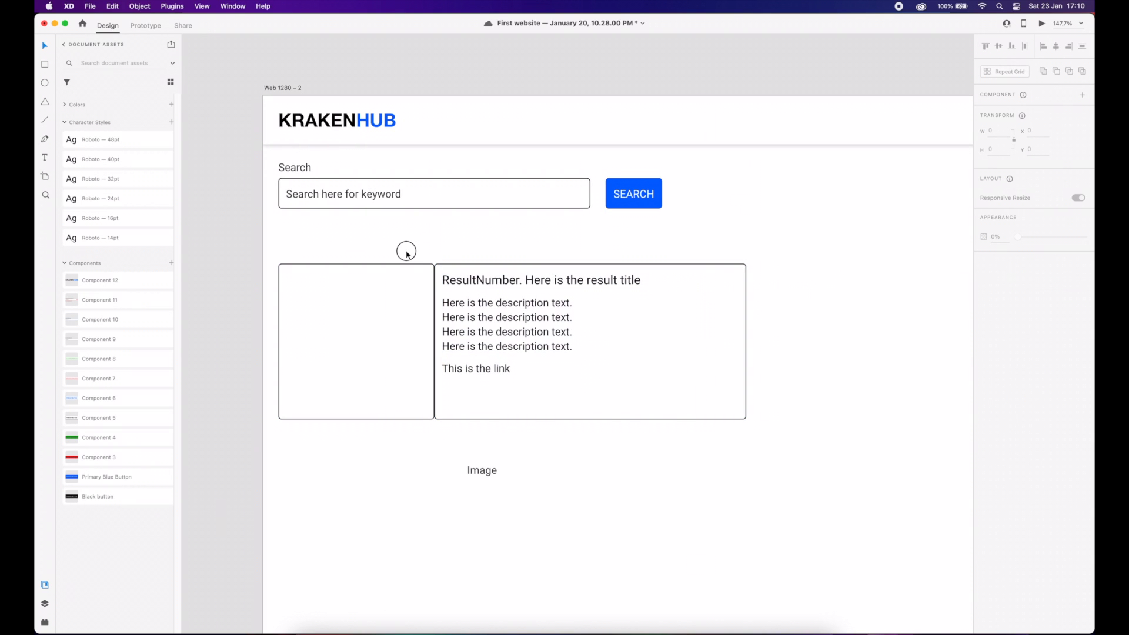
left_click(454, 270)
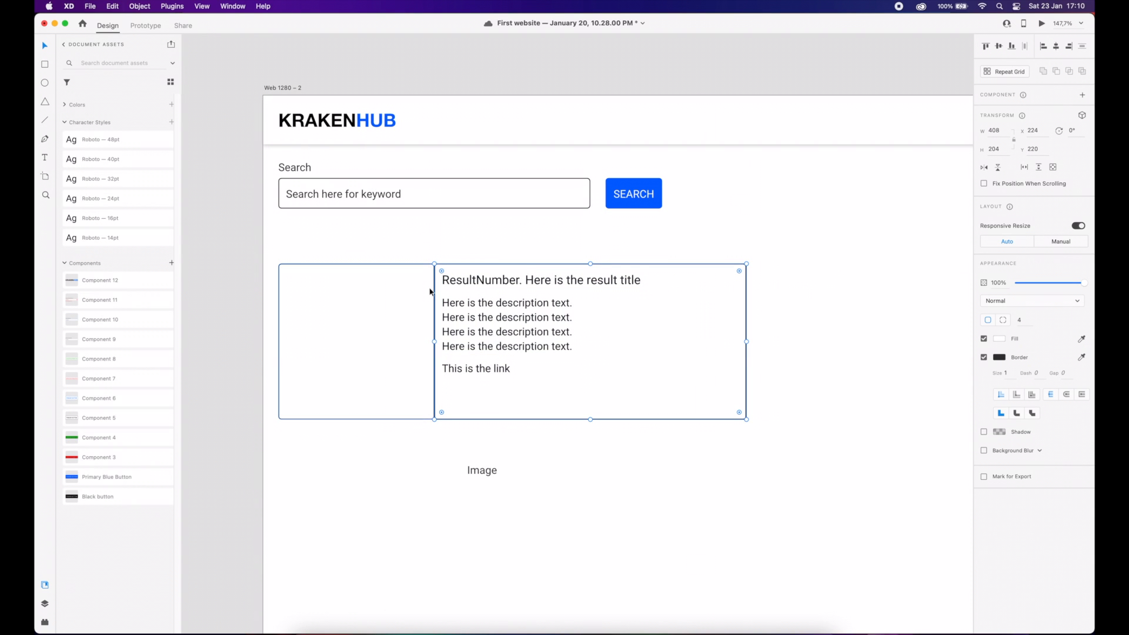
- Extend the result card's rectangle to the image square's outer edge, making the card 612 wide at X 20
left_click(431, 256)
left_click(448, 295)
scroll(416, 372, "up", 2)
left_click_drag(441, 345, 260, 335)
- Resize the image square to 184 by 184 and inset it within the result card at X 30, Y 230
left_click(383, 266)
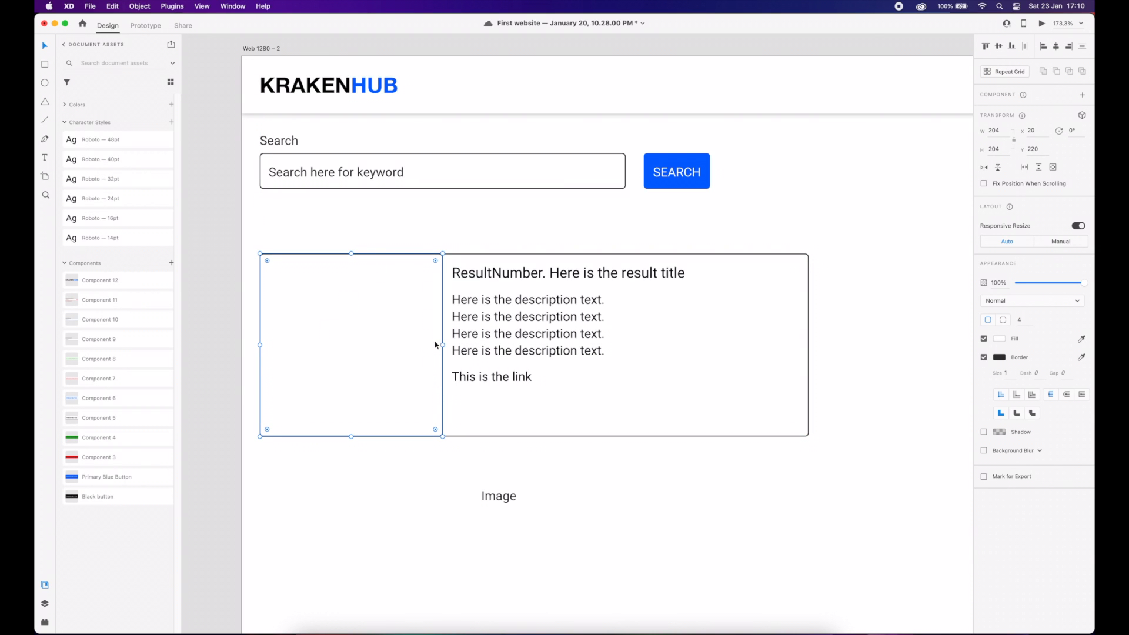
left_click(998, 131)
type("184")
left_click(998, 151)
type("184")
key("Return")
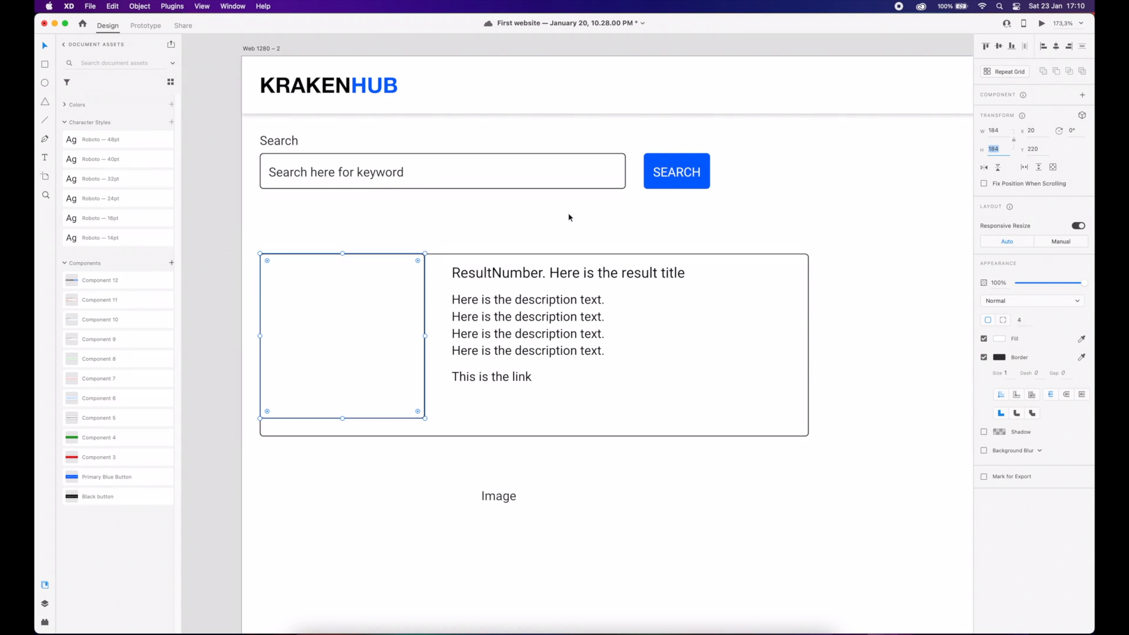
key("shift+Down")
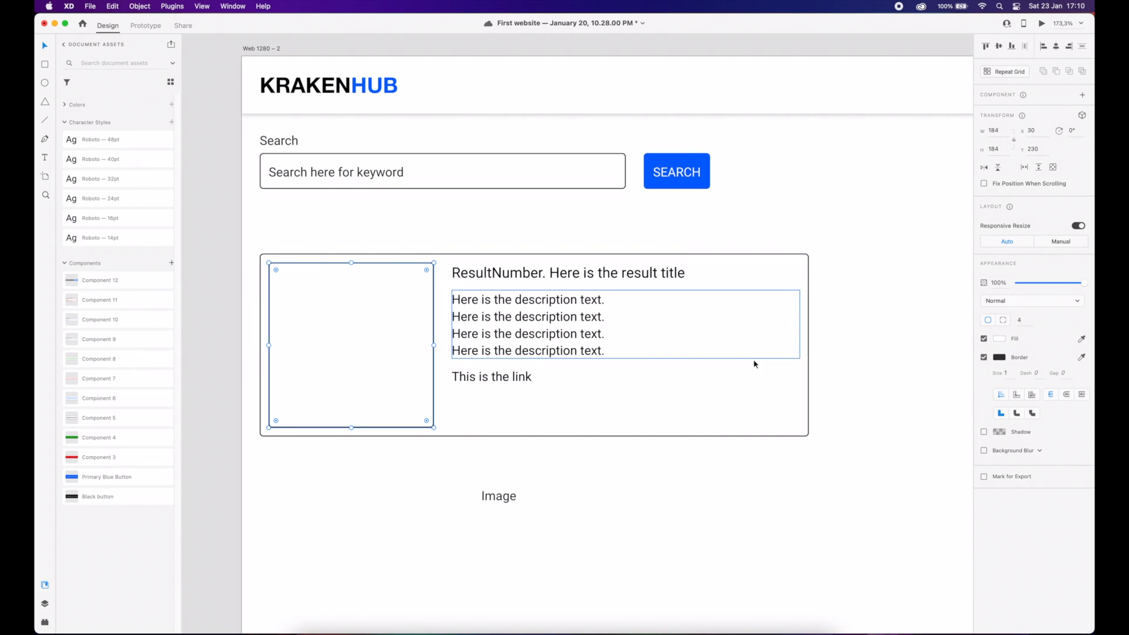
- Style the image square as a placeholder with corner radius 0, no border and the light grey fill #E5E5E5
left_click(1016, 321)
type("0")
key("Return")
left_click(984, 357)
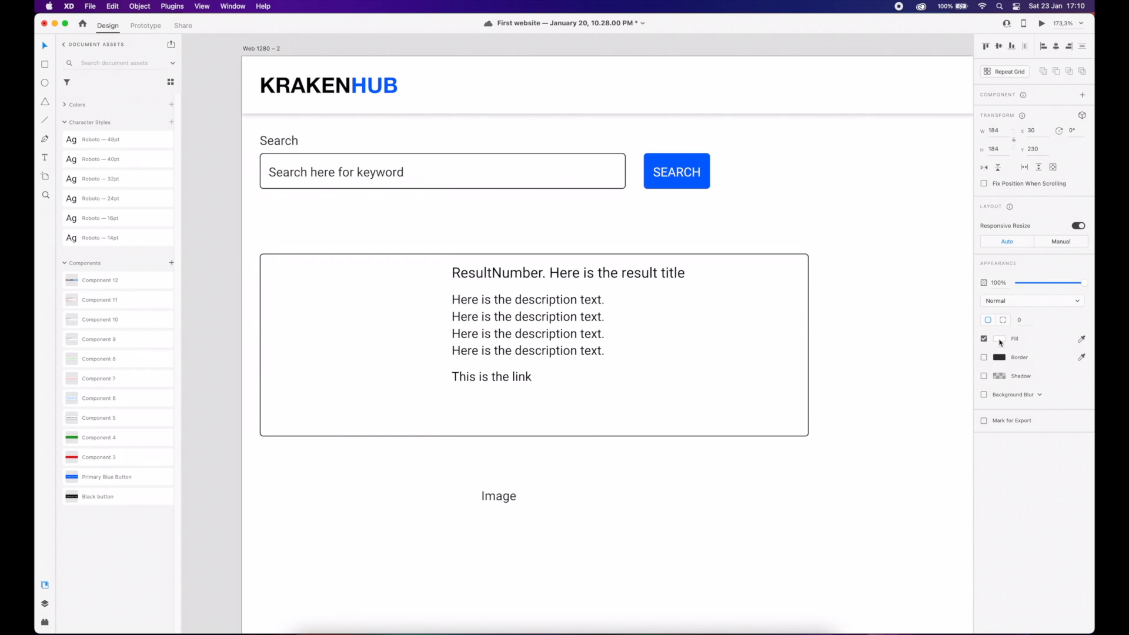
left_click(1000, 339)
left_click(968, 398)
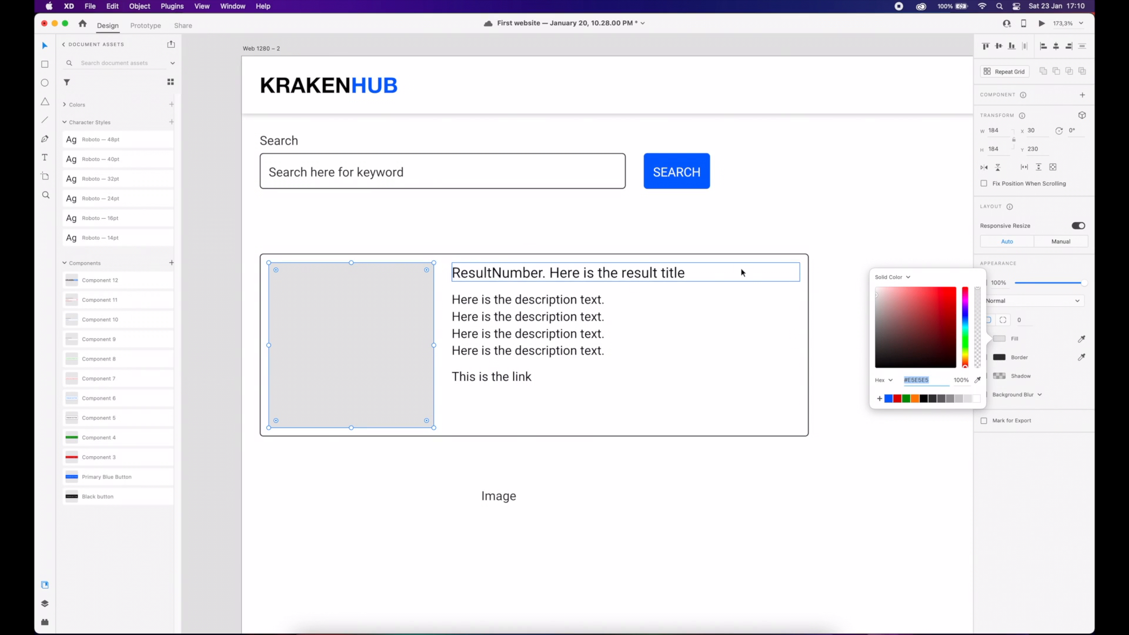
- Delete the loose Image text below the result card
scroll(649, 244, "down", 2)
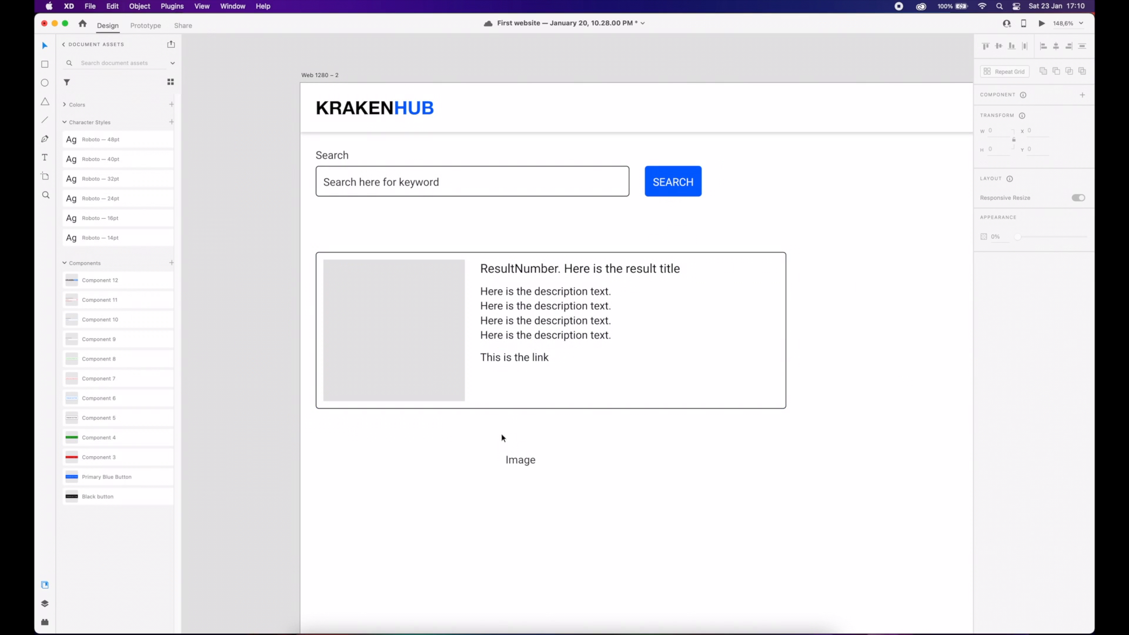
left_click(521, 459)
key("BackSpace")
- Change the result card's border colour to the grey #999999
left_click(650, 408)
left_click(998, 358)
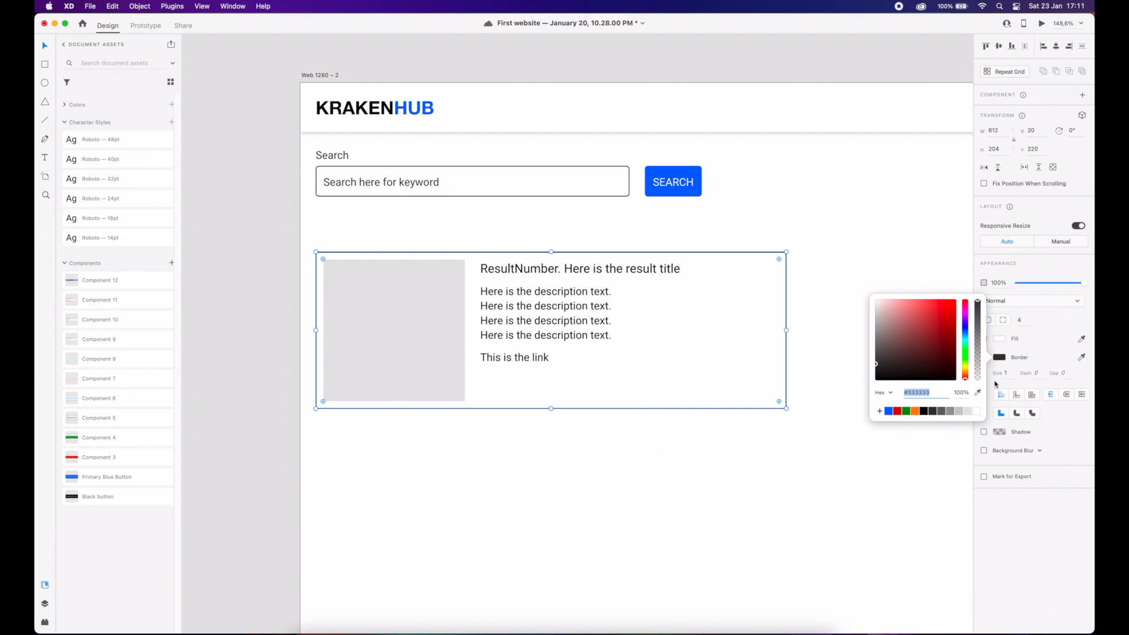
left_click(949, 412)
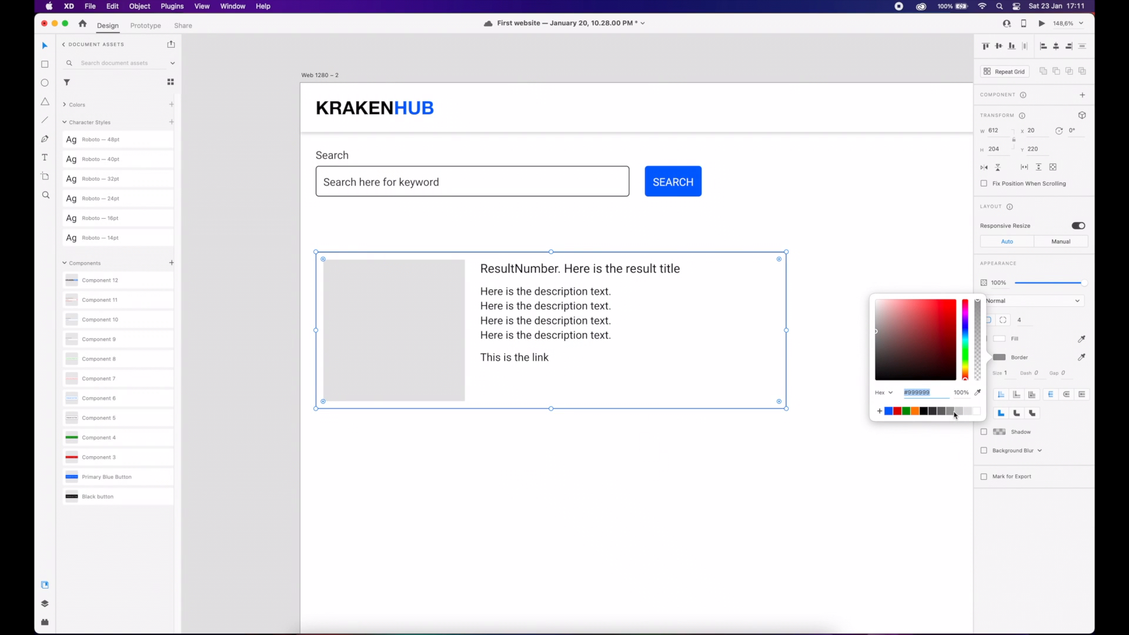
left_click(808, 397)
scroll(760, 392, "right", 3)
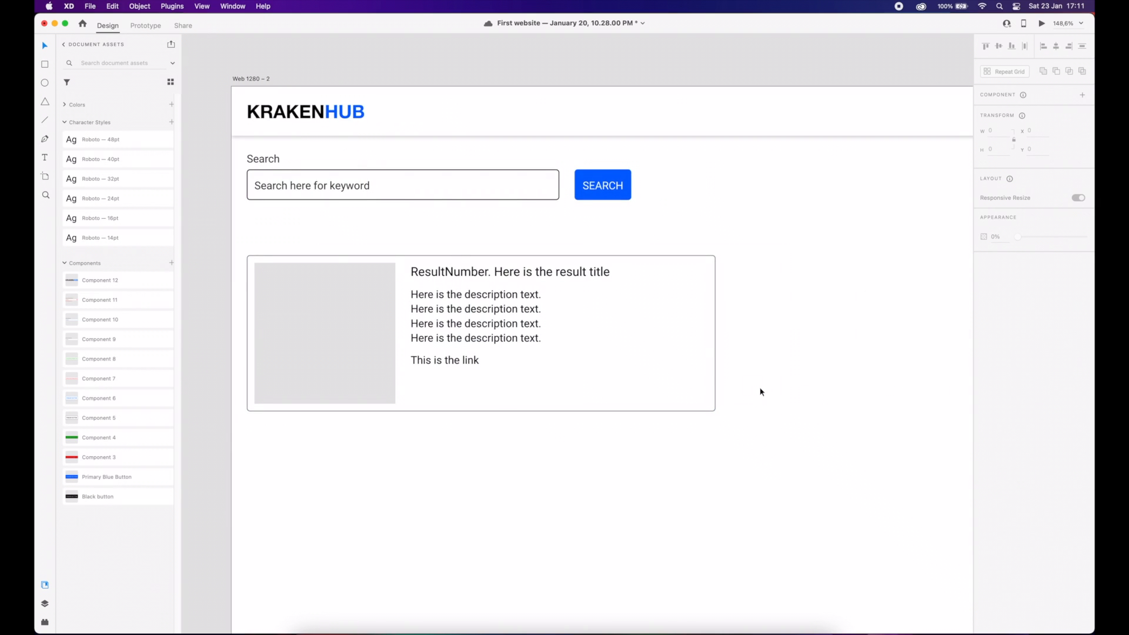
scroll(760, 391, "down", 3)
left_click(621, 167)
left_click(728, 246)
left_click(568, 295)
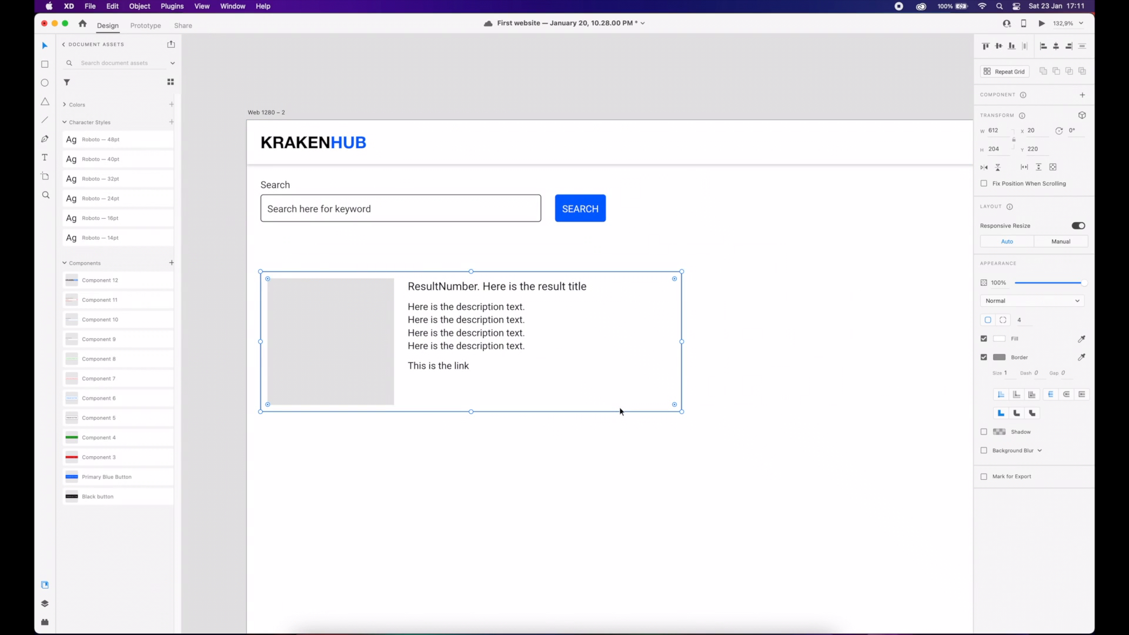
left_click(710, 365)
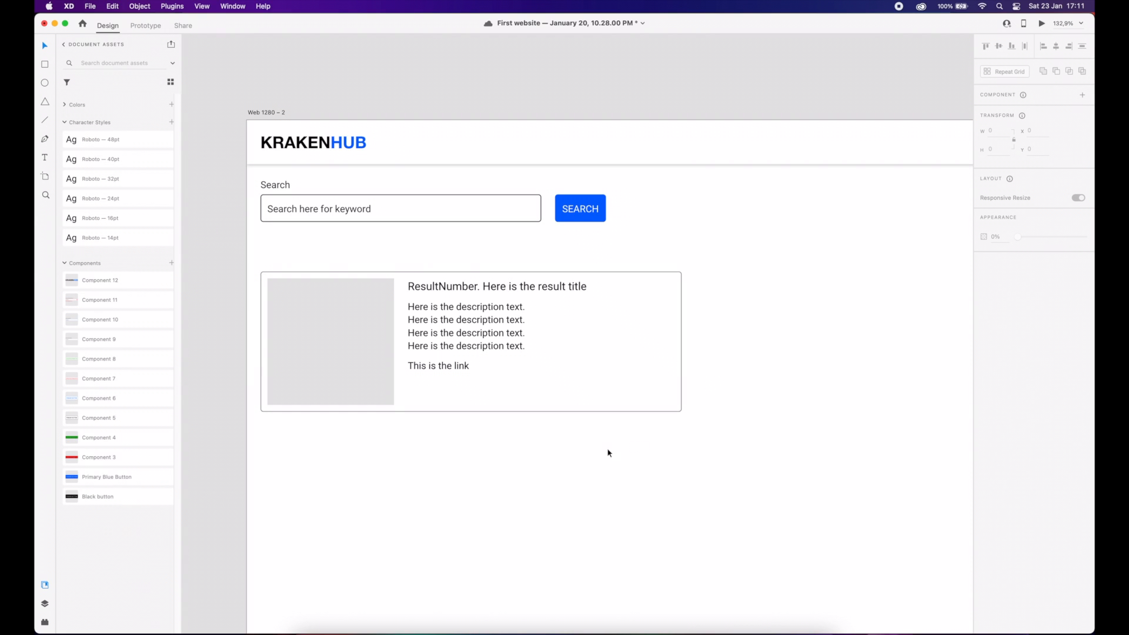
- Duplicate the result title text to the right of the card and replace the copy's wording with ID
left_click(461, 288)
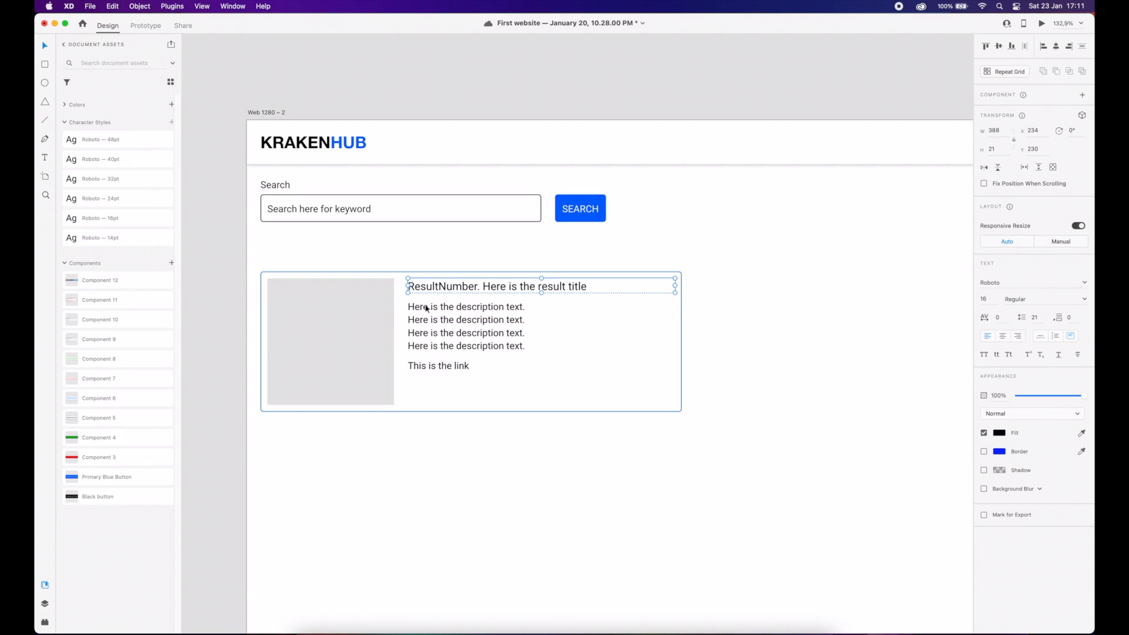
left_click(456, 288)
left_click_drag(456, 288, 736, 286)
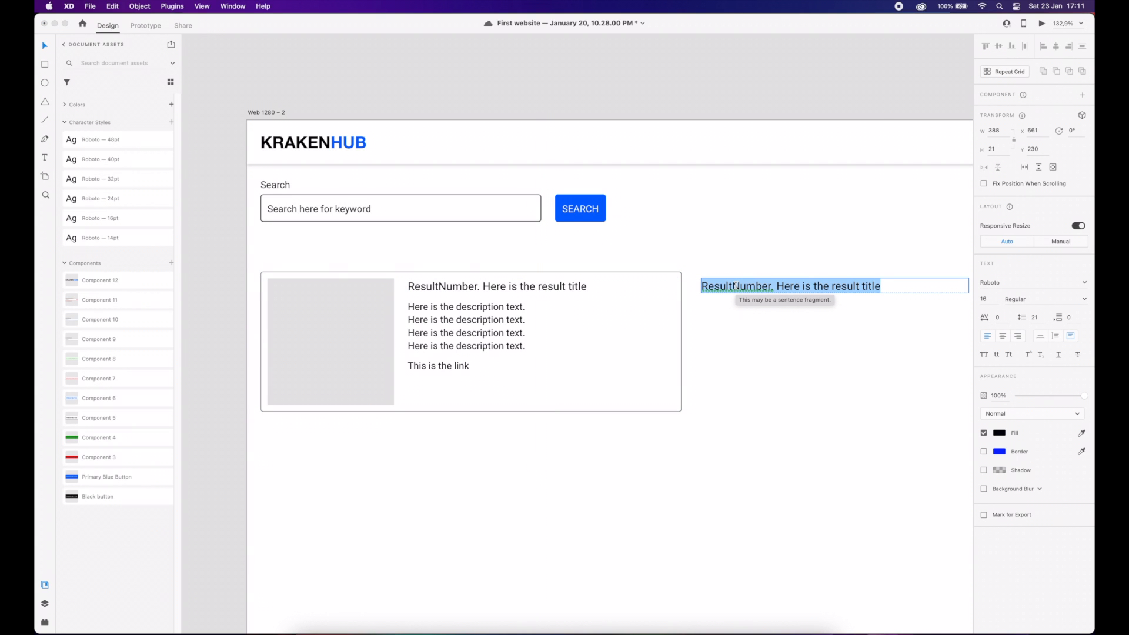
key("BackSpace")
type("ID")
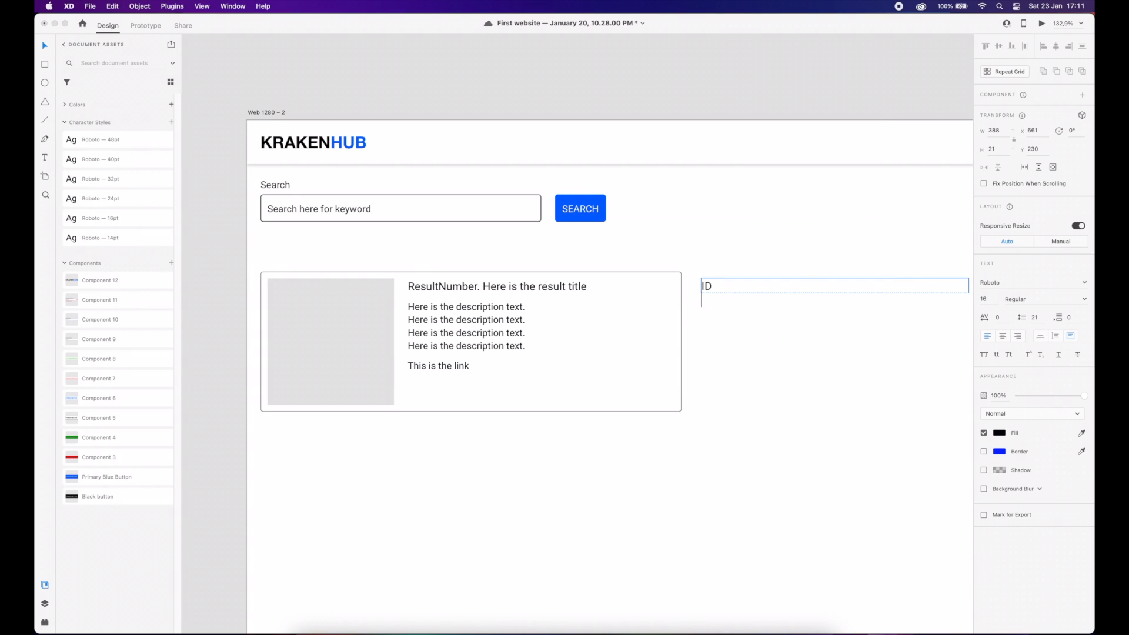
- Add the lines Title, Description, Link and Image under ID in the copied text
key("Return")
type("Title")
key("Return")
type("Description")
key("Return")
type("Link")
key("Return")
type("Image")
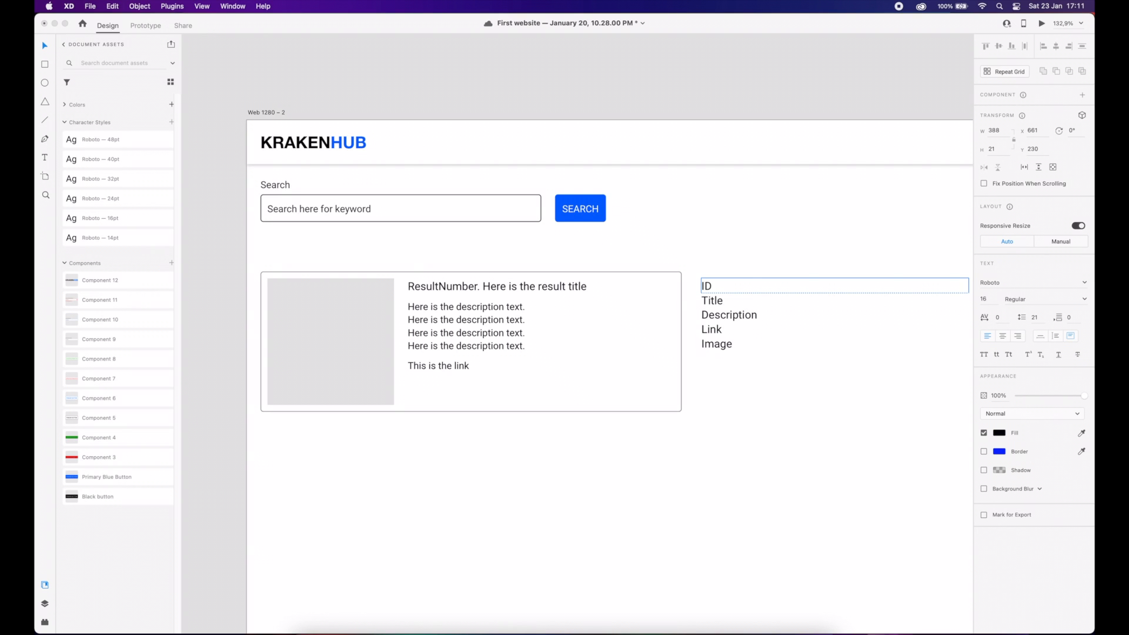
key("Escape")
- Delete the text list of field names beside the result card
left_click(835, 293)
left_click_drag(794, 263, 708, 288)
scroll(700, 293, "down", 1)
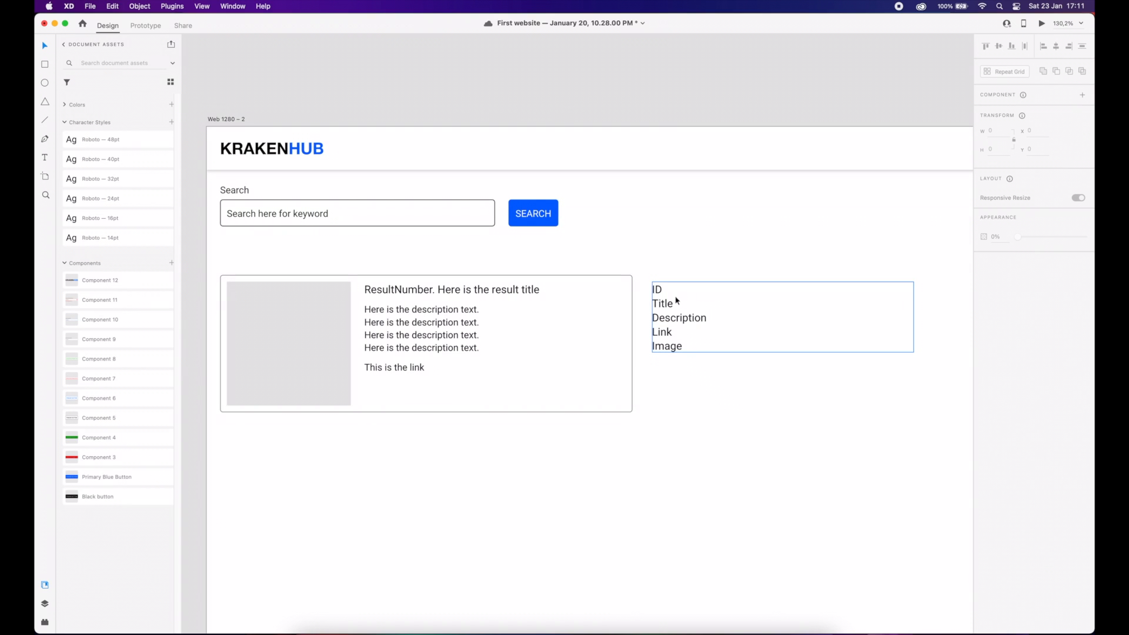
scroll(671, 293, "left", 1)
left_click_drag(671, 257, 721, 352)
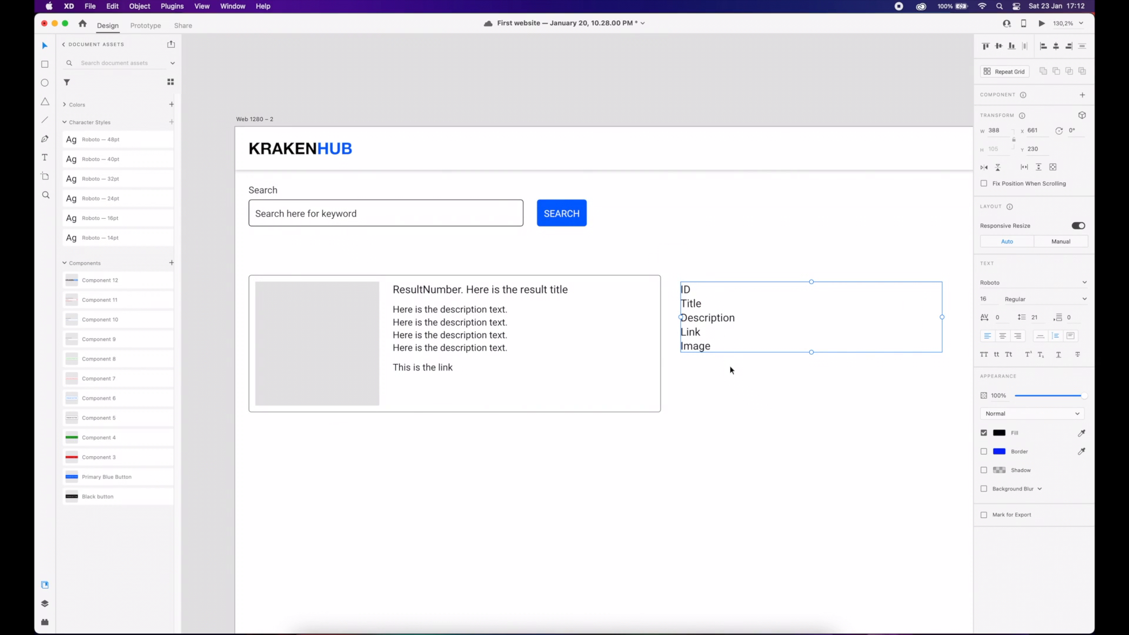
left_click(730, 367)
left_click_drag(715, 367, 691, 291)
left_click(756, 349)
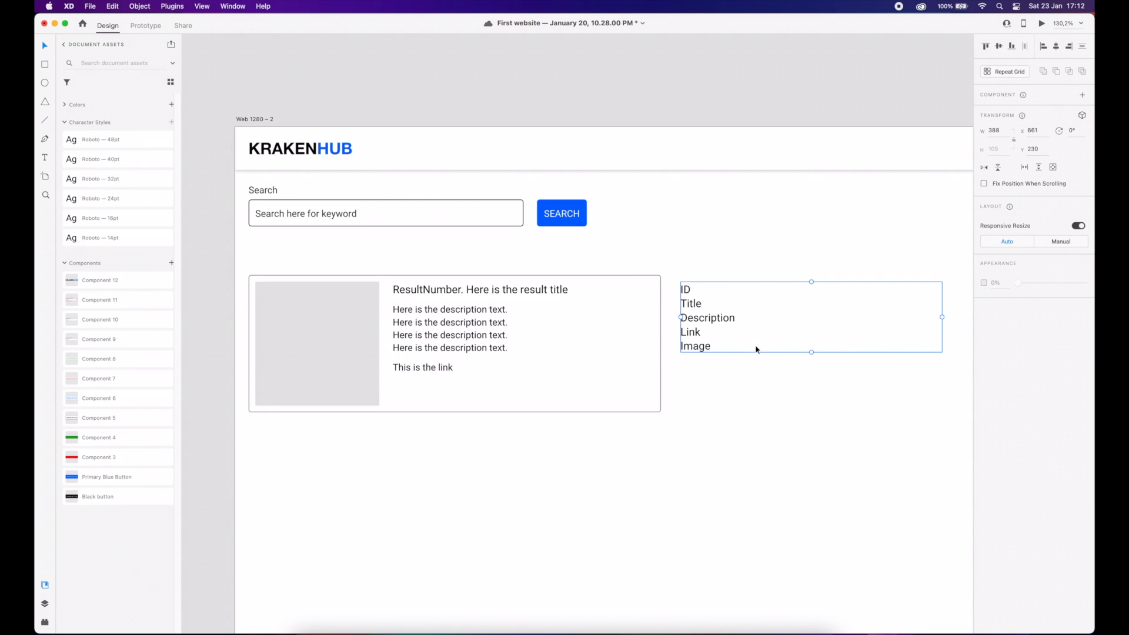
key("BackSpace")
- Copy the header bar's appearance with its shadow and no border, and apply it to the result card's rectangle
left_click(685, 169)
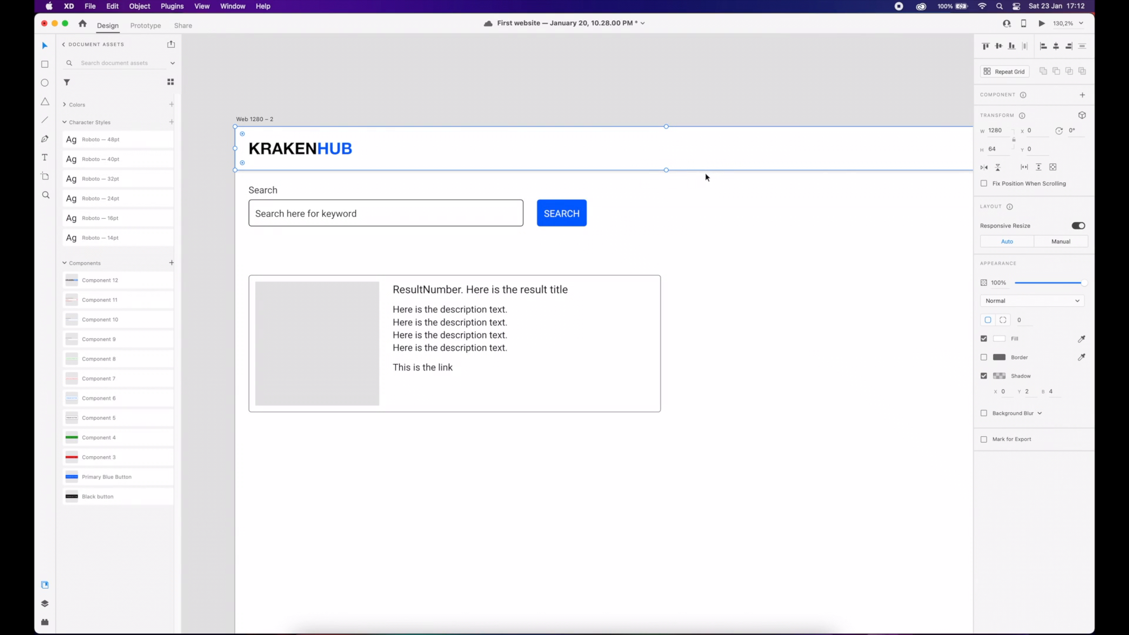
left_click(640, 282)
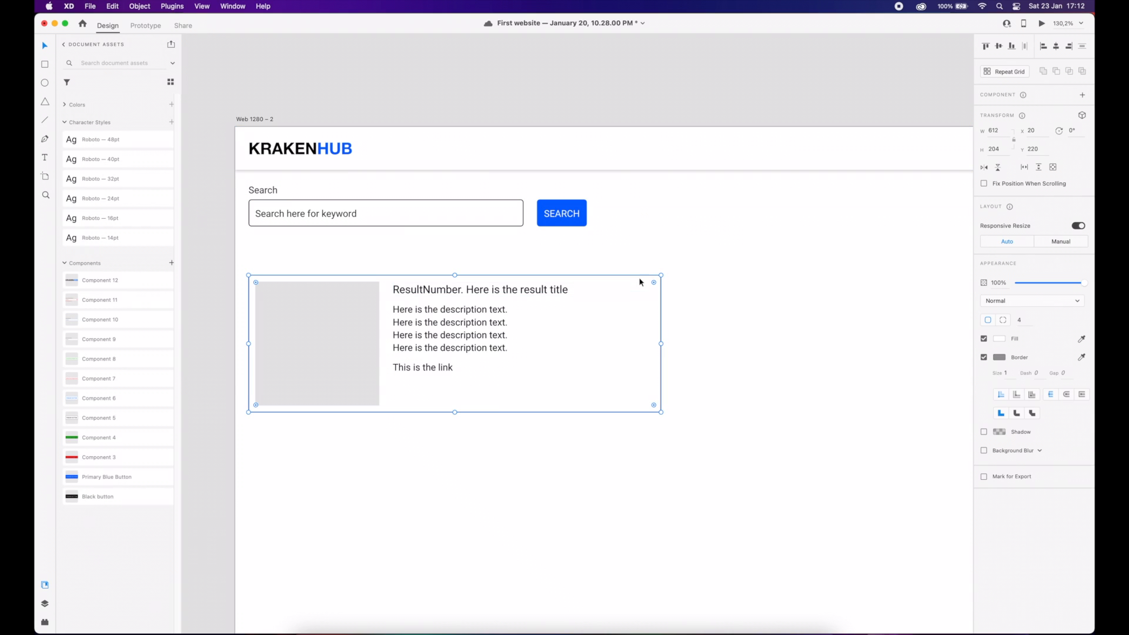
key("alt")
left_click(700, 295)
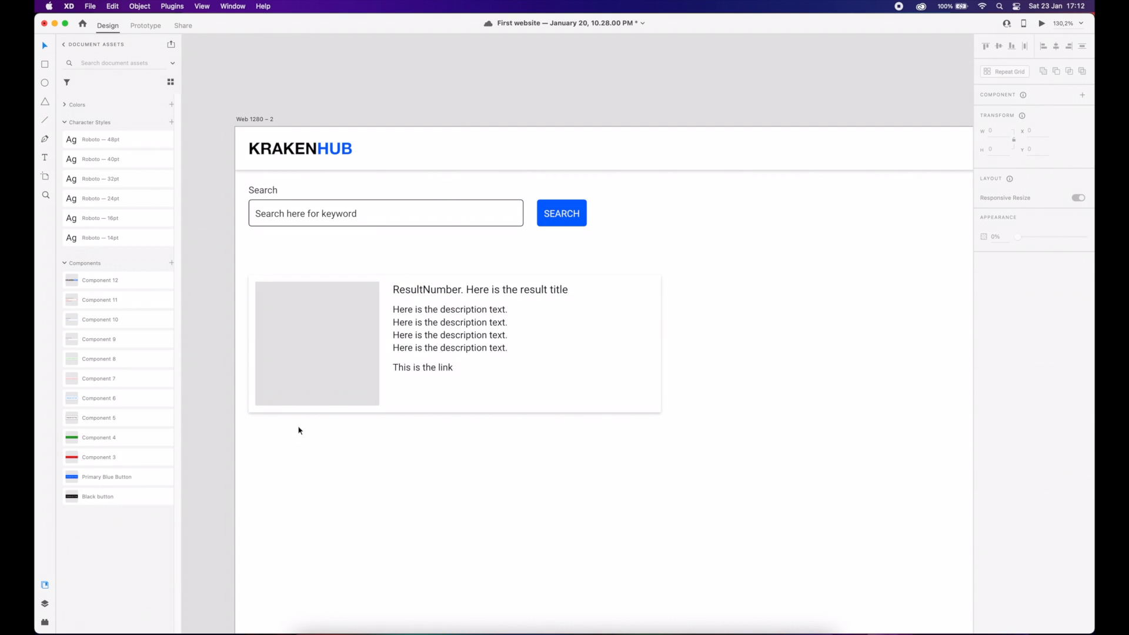
- Group the result card with its image and texts, and move it up beneath the search field to X 20, Y 188
scroll(696, 318, "down", 1)
left_click(696, 318)
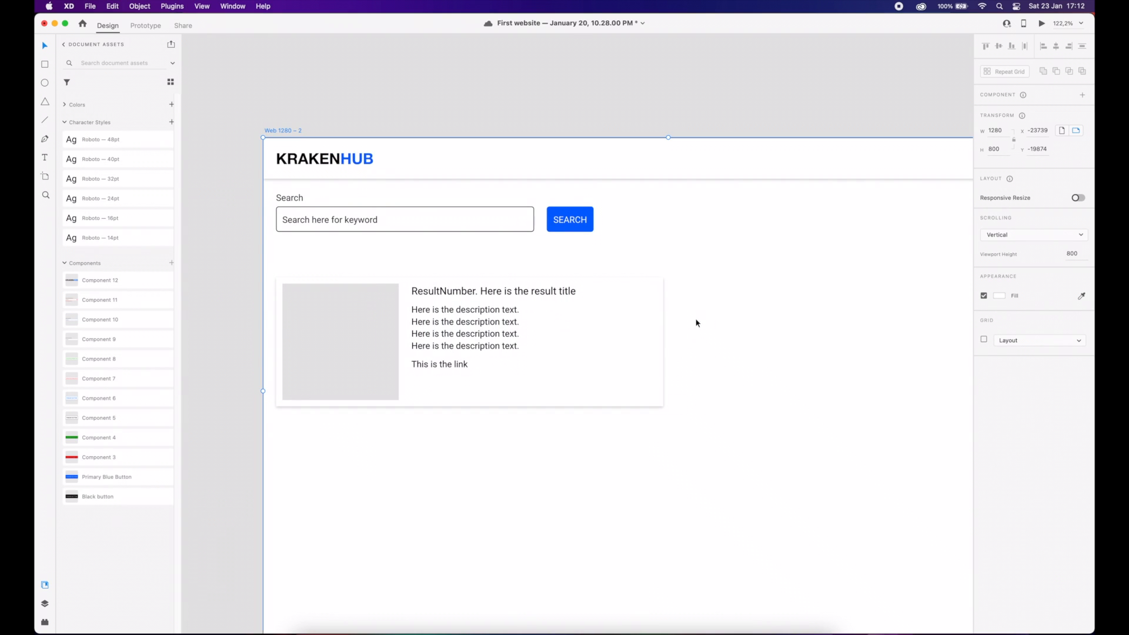
left_click_drag(706, 437, 684, 359)
scroll(673, 343, "down", 2)
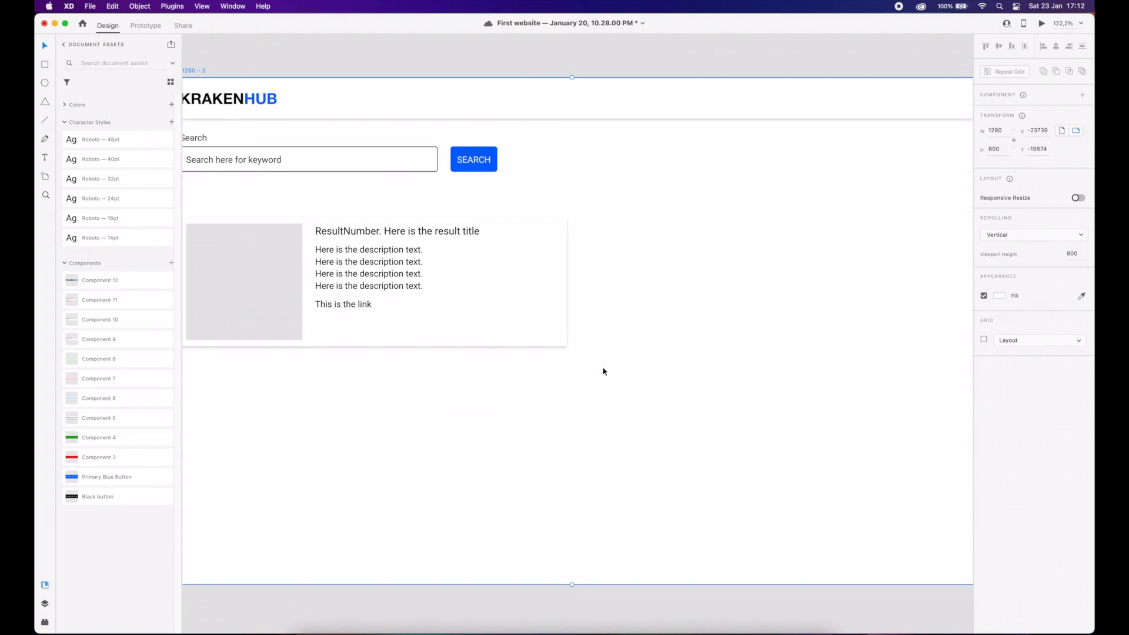
left_click(431, 370)
left_click_drag(221, 386, 587, 235)
left_click_drag(302, 283, 287, 263)
key("Down")
key("Down")
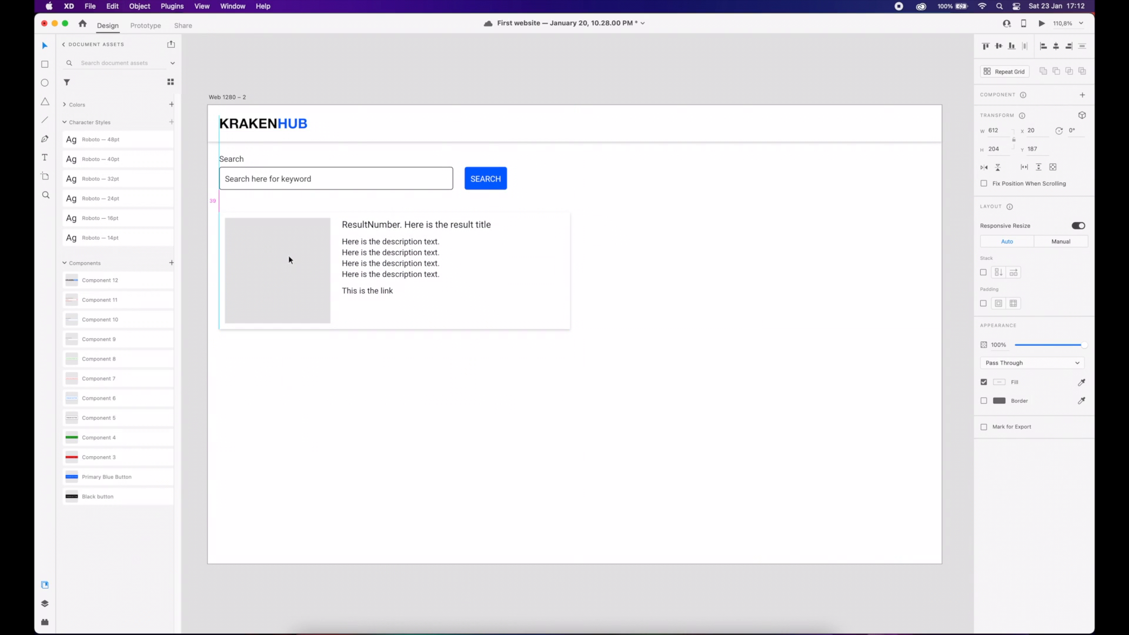
- Duplicate the grouped result card twice, stacking the copies below the original
mouse_move(274, 235)
left_mouse_down()
mouse_move(277, 395)
mouse_move(280, 365)
left_mouse_up()
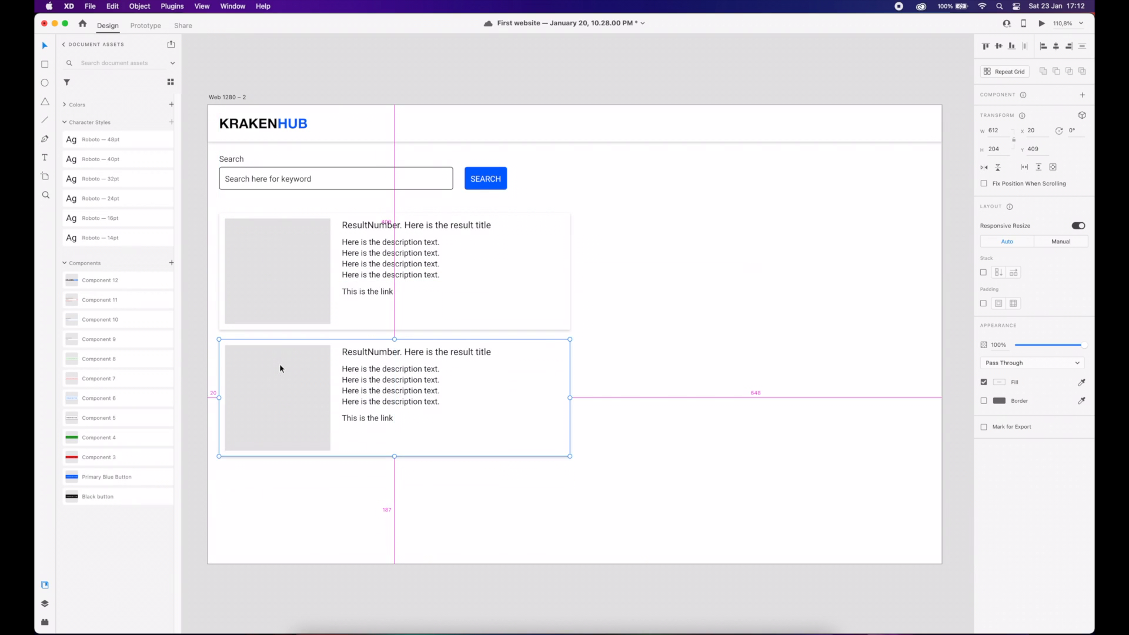
key("Down")
key("Down")
key("Down")
key("Down")
left_click_drag(282, 367, 285, 476)
left_click(636, 437)
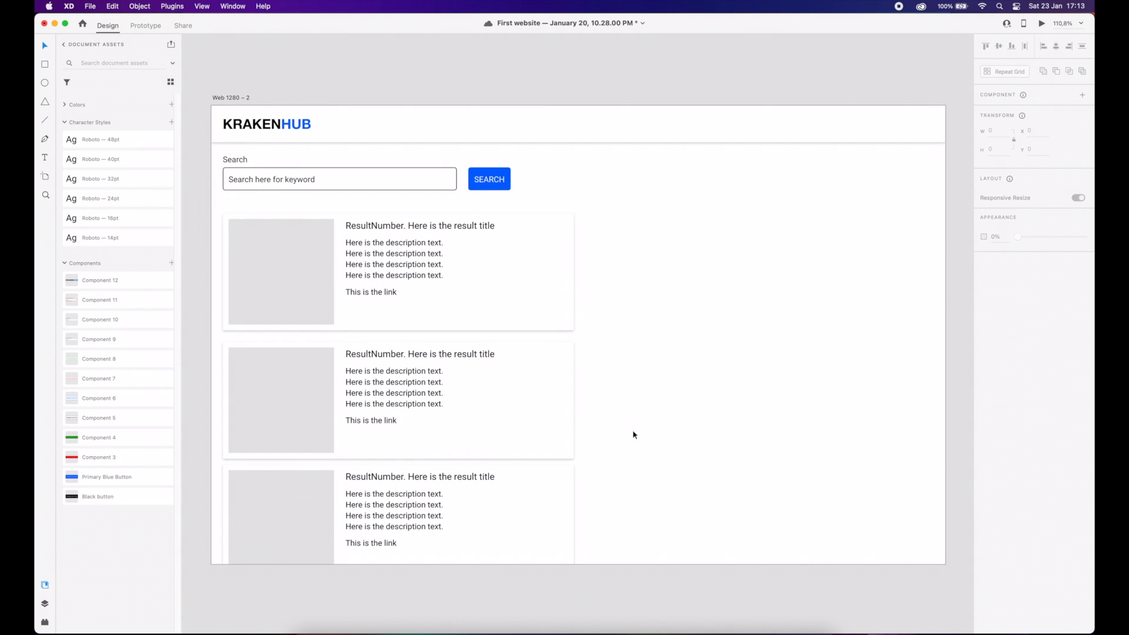
- Delete both duplicated result cards, keeping only the first one
left_click(574, 489)
left_click(612, 475)
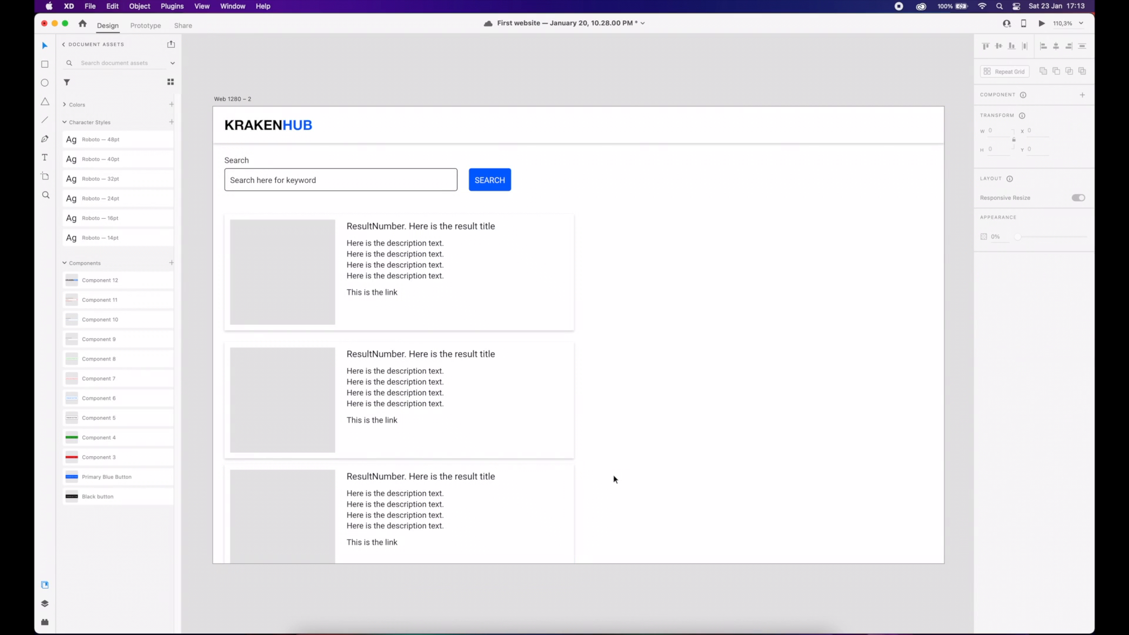
left_click(459, 477)
left_click(529, 431, "shift")
key("Delete")
- Turn the result card into a Repeat Grid and extend it downward to a height of 1166
left_click(556, 329)
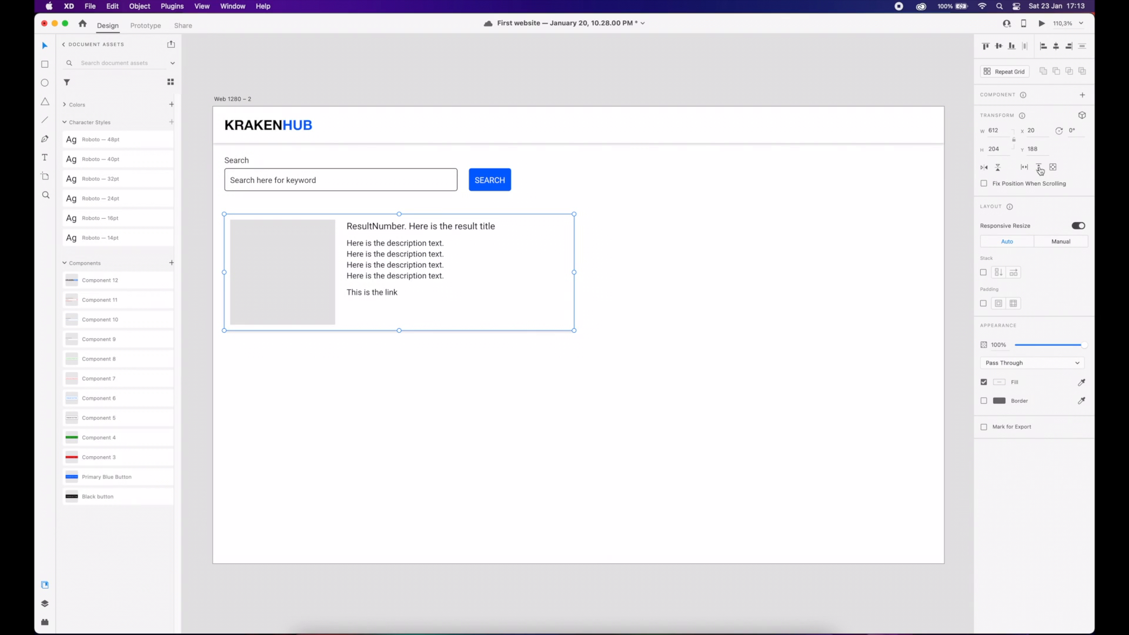
left_click(998, 70)
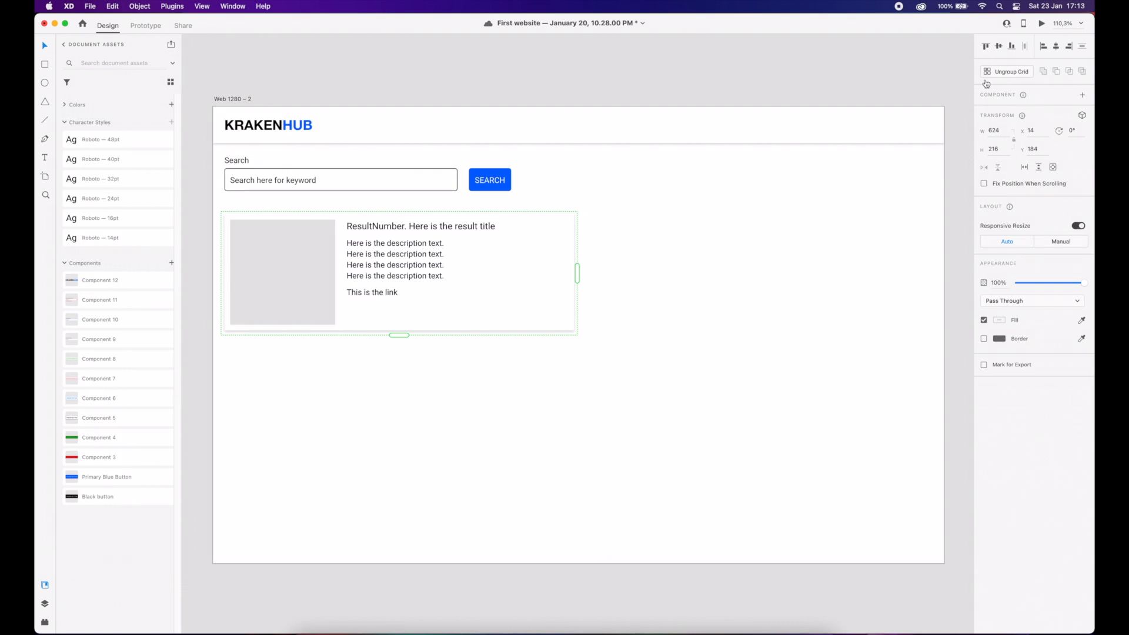
left_click_drag(403, 335, 398, 582)
scroll(489, 479, "down", 1)
scroll(505, 542, "down", 1)
mouse_move(441, 548)
left_mouse_down()
mouse_move(425, 352)
mouse_move(423, 556)
left_mouse_up()
scroll(519, 478, "up", 3)
scroll(381, 298, "up", 2)
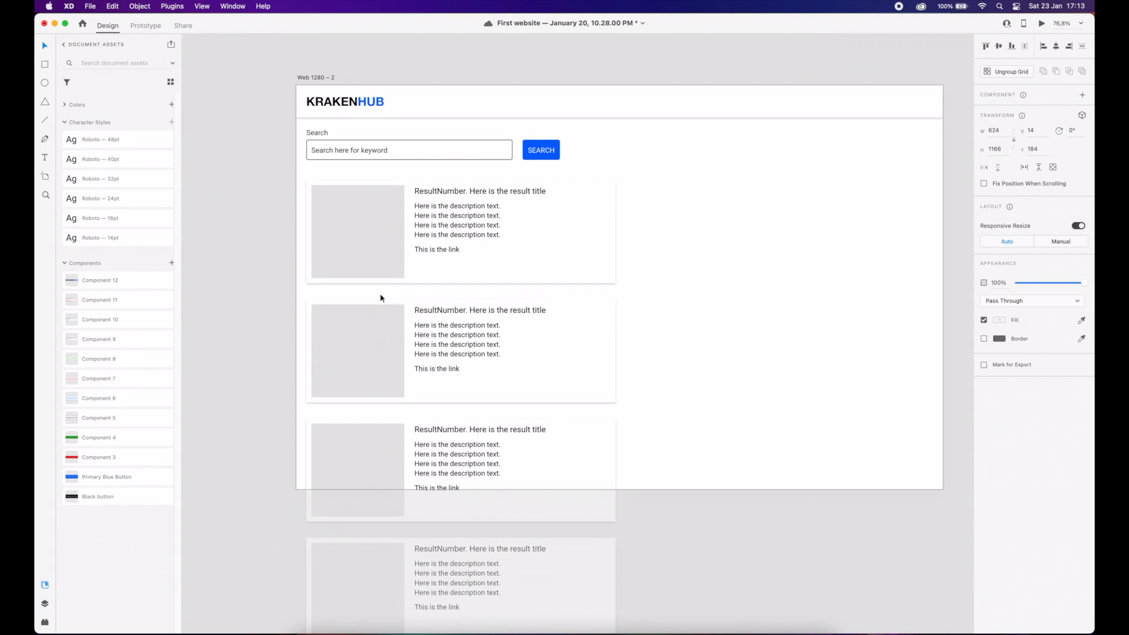
- Ungroup the repeat grid into separate result cards
left_click(378, 290)
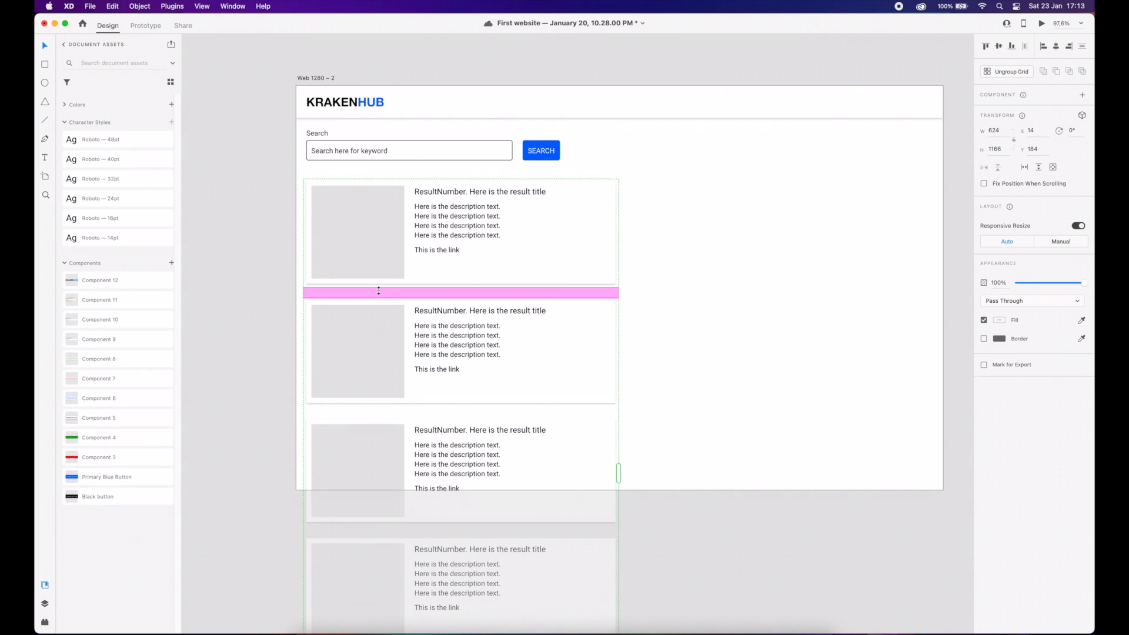
left_click(670, 316)
left_click(616, 198)
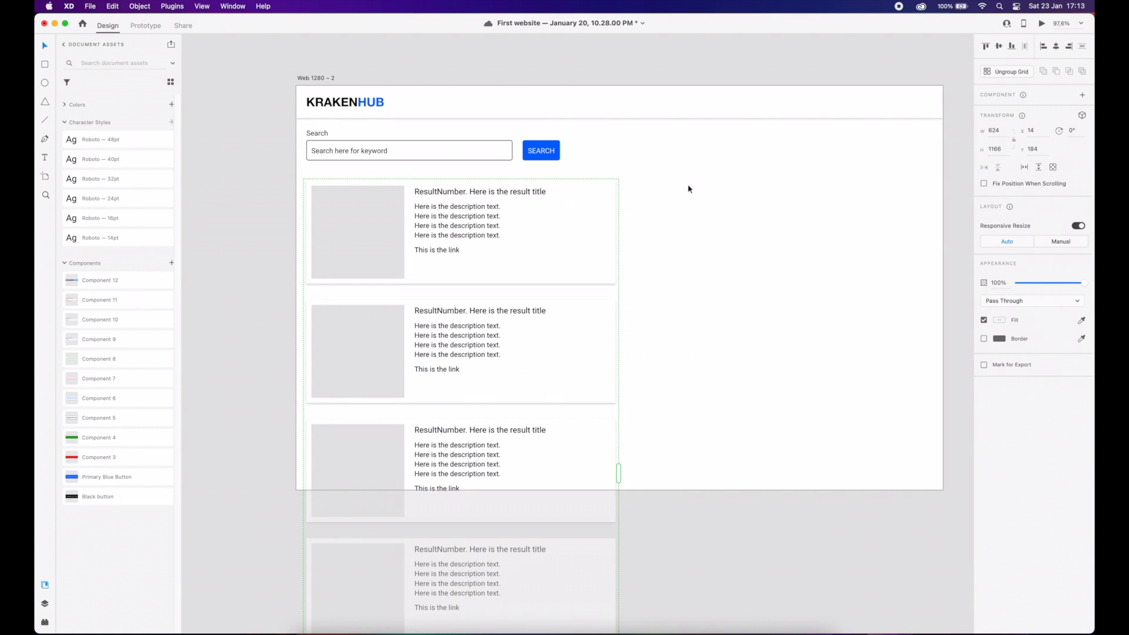
left_click(998, 71)
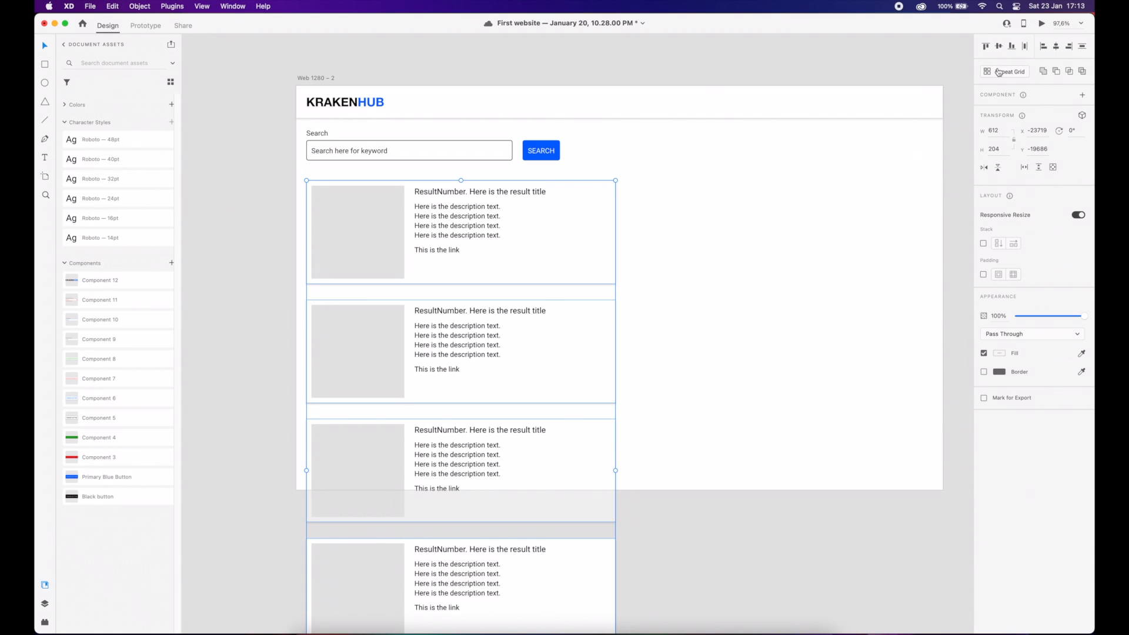
left_click(712, 196)
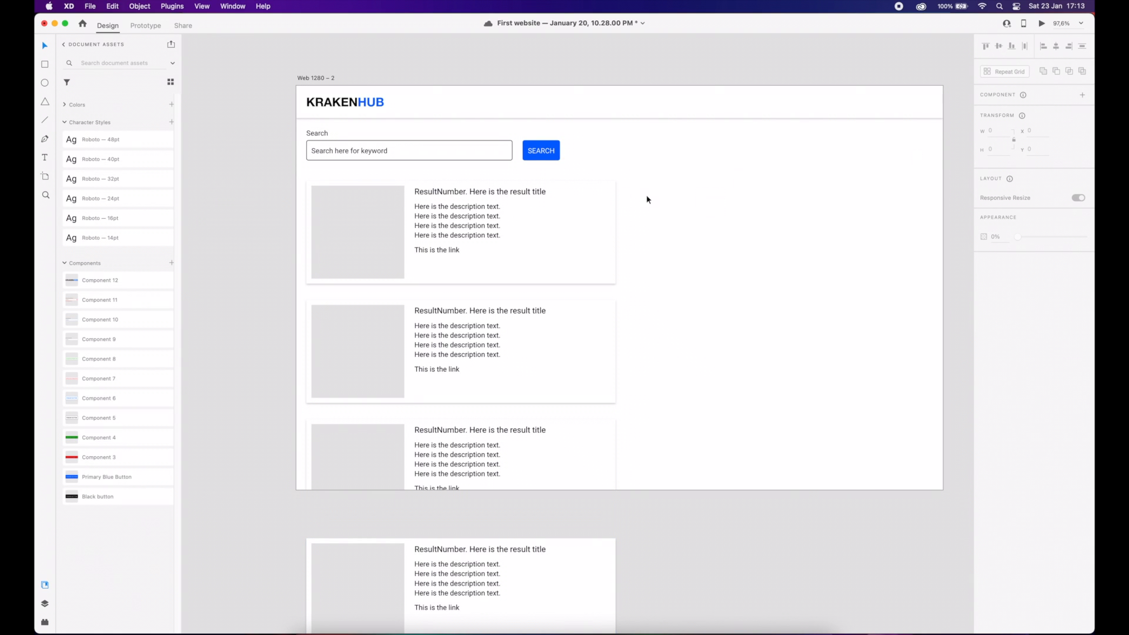
scroll(643, 206, "right", 3)
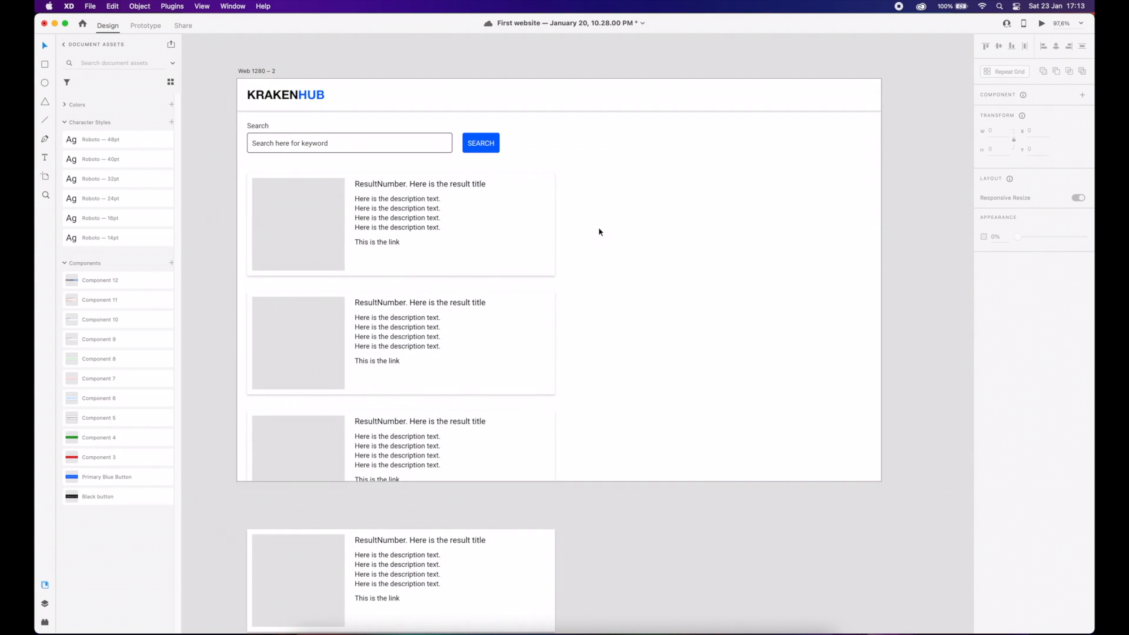
- Turn all the result cards into one vertical scroll group
scroll(599, 231, "down", 3)
left_click_drag(333, 192, 542, 563)
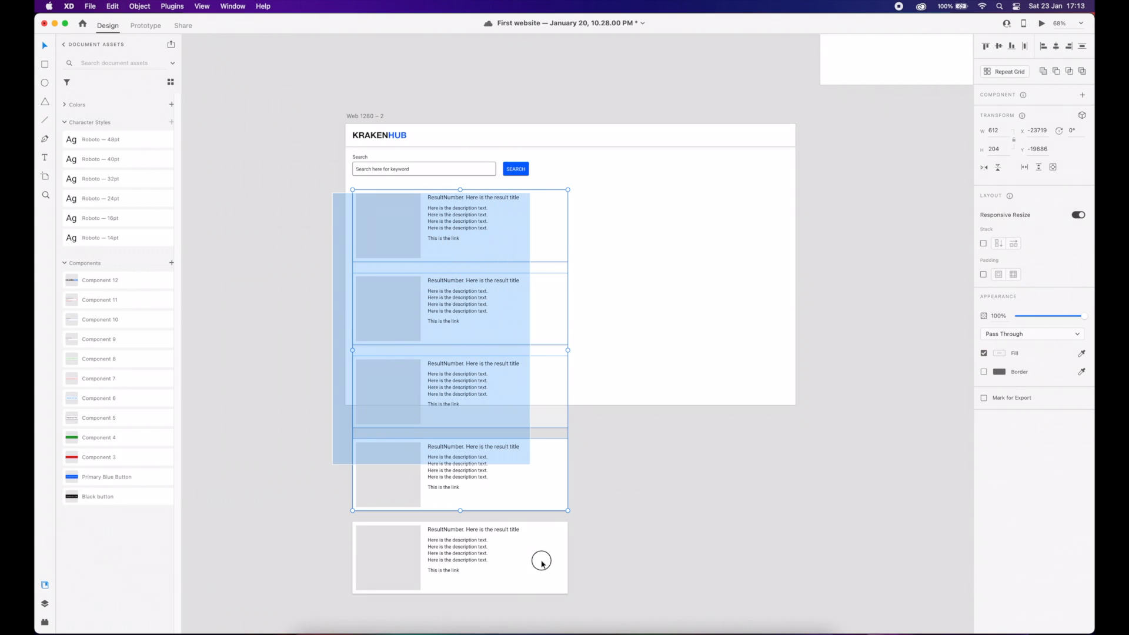
left_click(1039, 169)
left_click(742, 283)
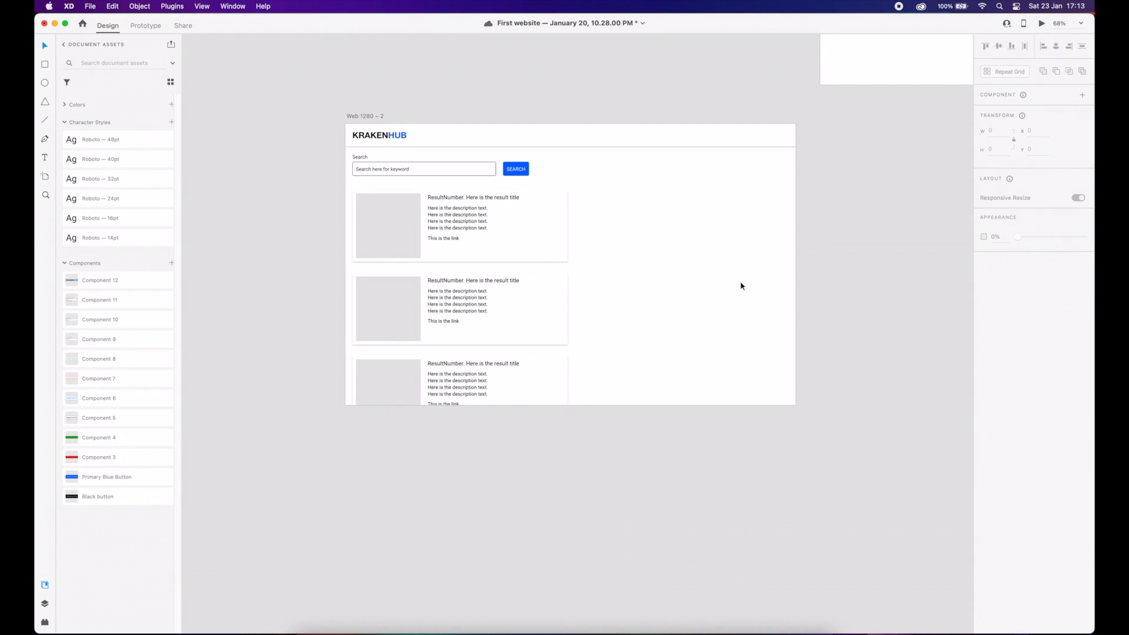
- Shorten the scroll group's viewport to about 593 high so it ends just above the web artboard's lower edge
left_click(461, 403)
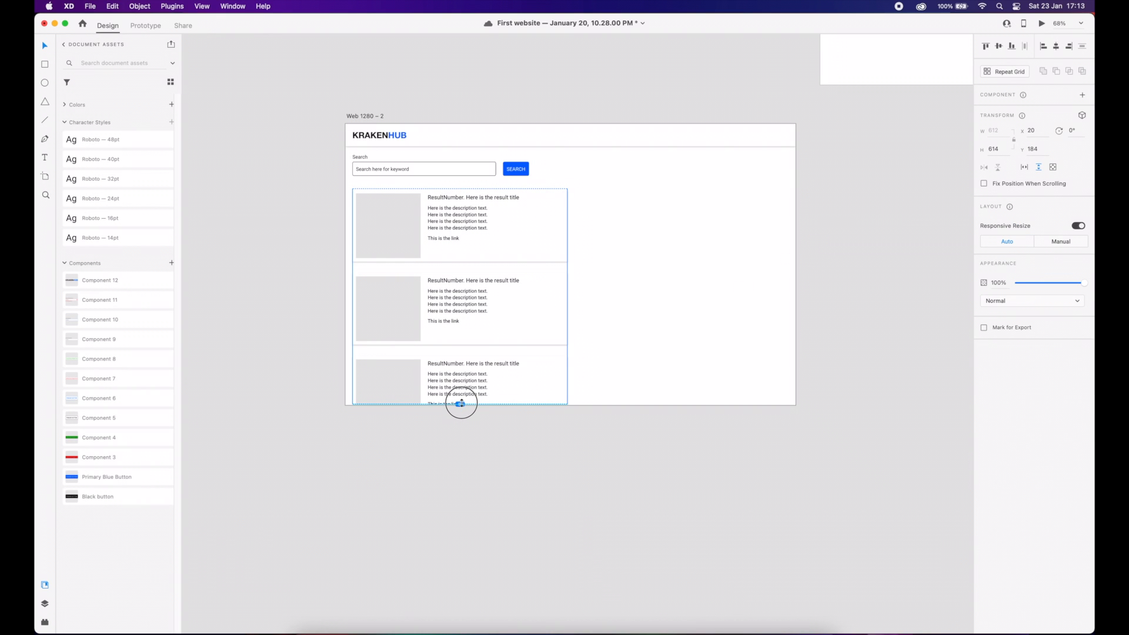
left_click_drag(462, 403, 461, 396)
left_click(590, 363)
scroll(590, 363, "up", 1)
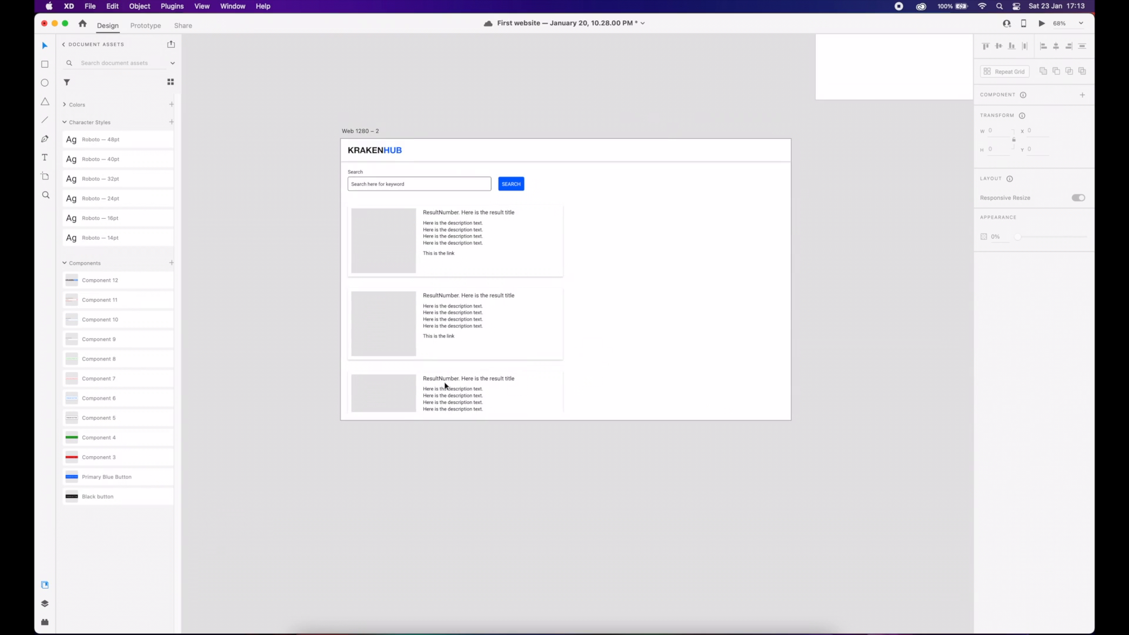
- Preview the web results artboard and test the vertical scrolling of its result cards
scroll(510, 258, "up", 1)
left_click(353, 149)
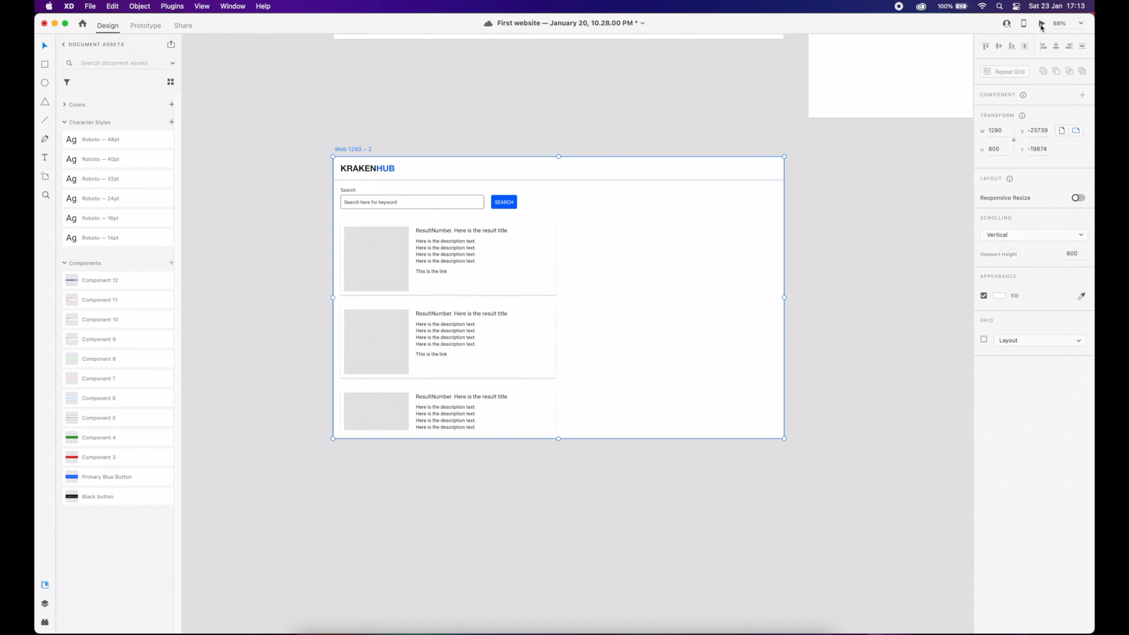
key("super+Return")
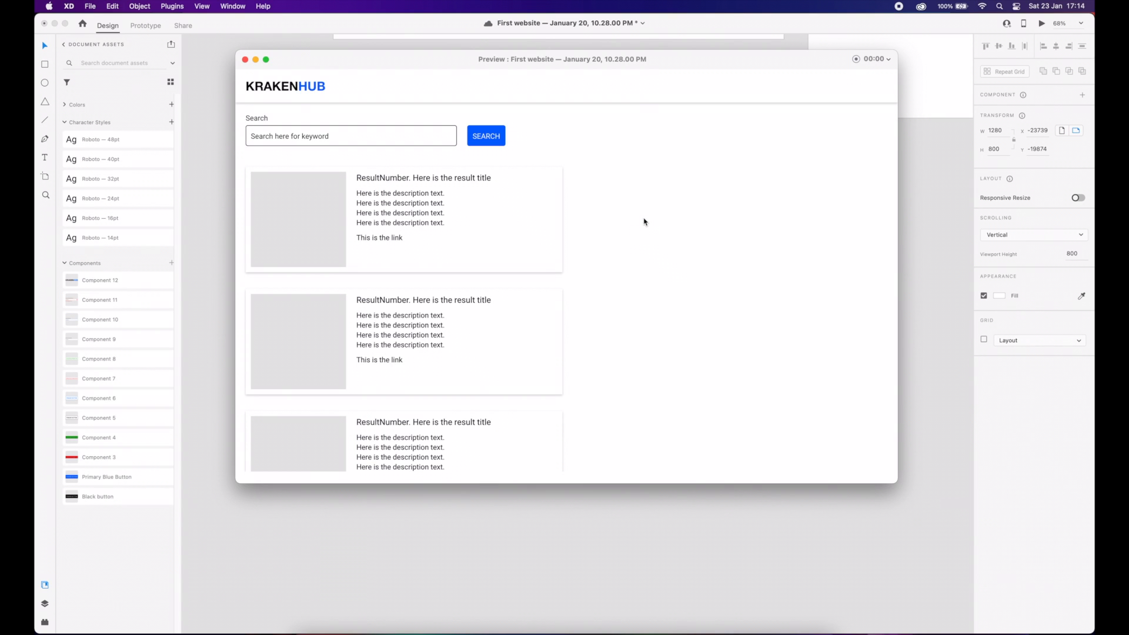
scroll(395, 209, "down", 2)
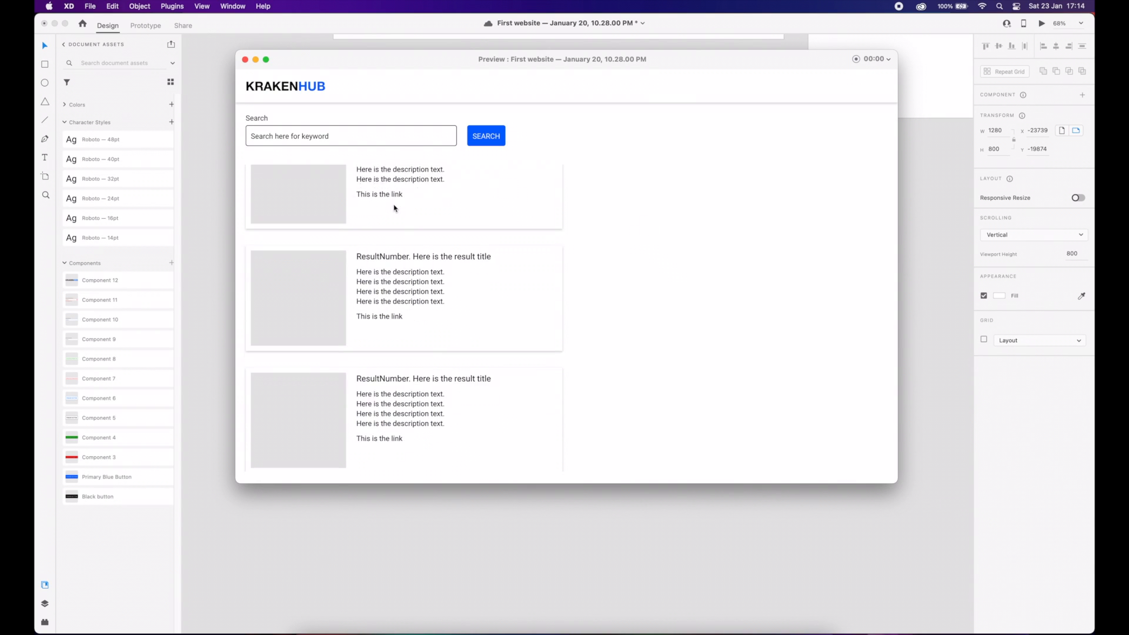
scroll(394, 209, "up", 3)
scroll(395, 208, "down", 2)
scroll(394, 208, "up", 2)
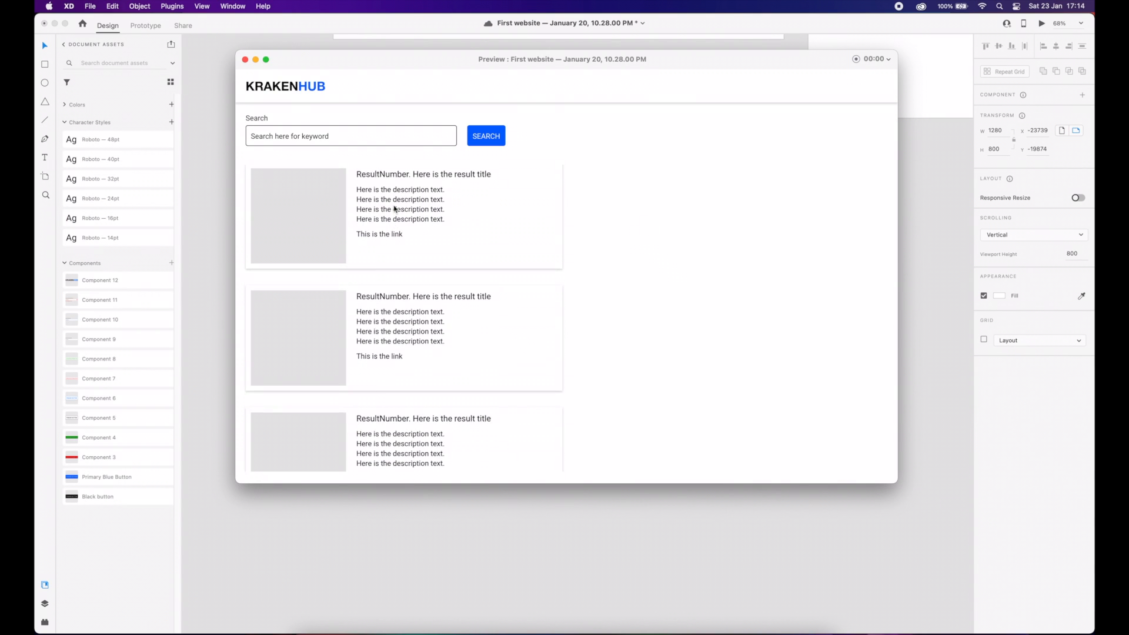
scroll(395, 209, "down", 3)
scroll(394, 208, "up", 3)
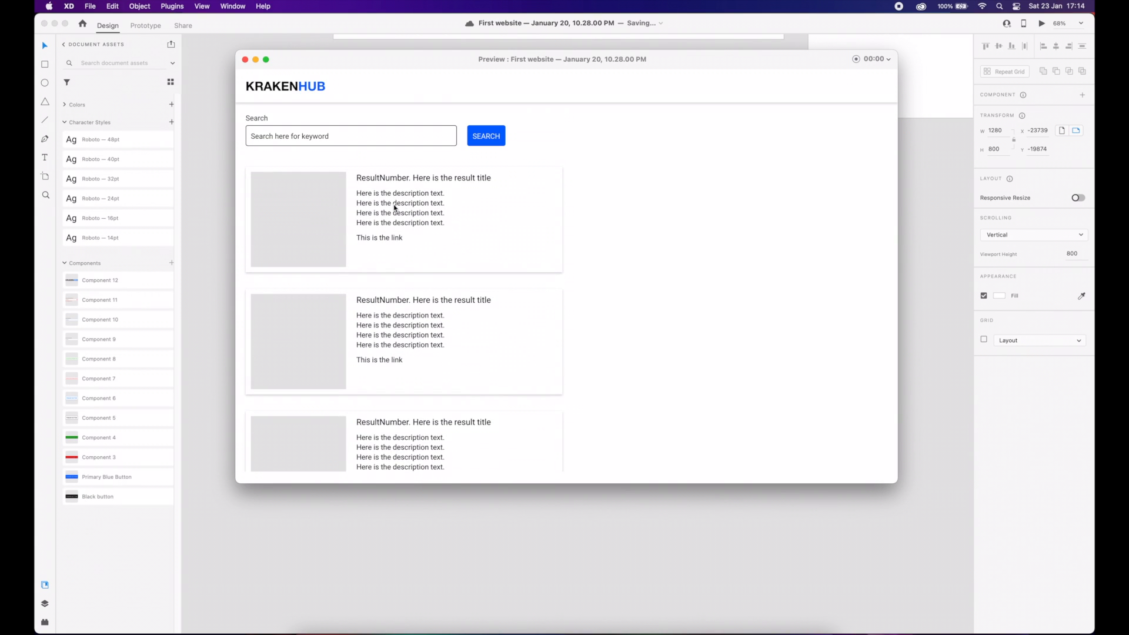
scroll(395, 208, "down", 3)
scroll(394, 208, "up", 3)
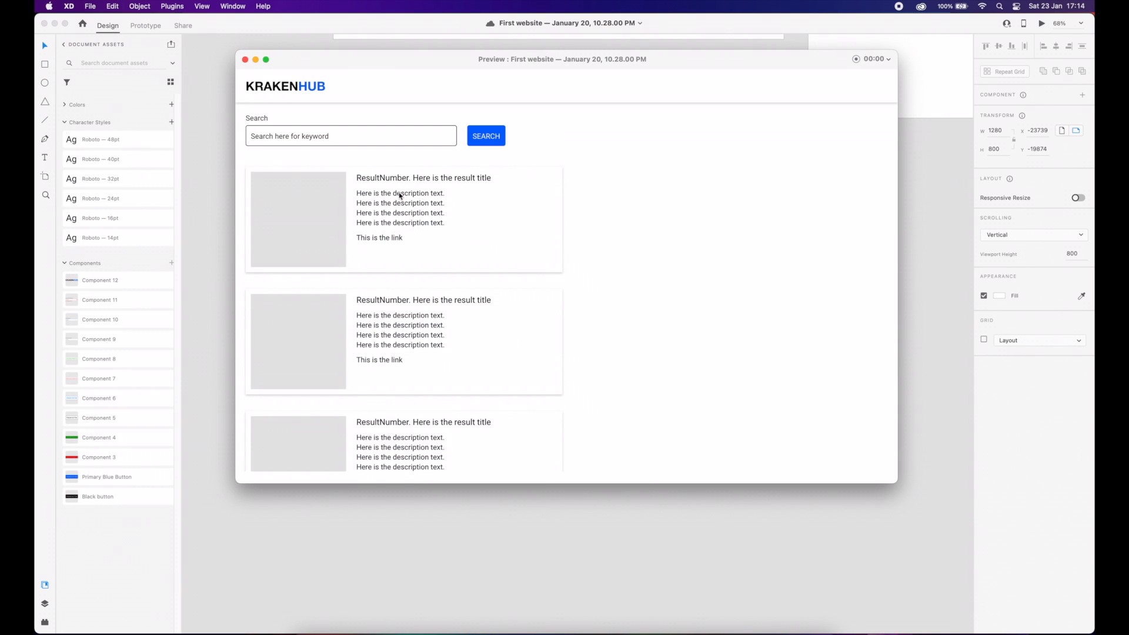
left_click(246, 60)
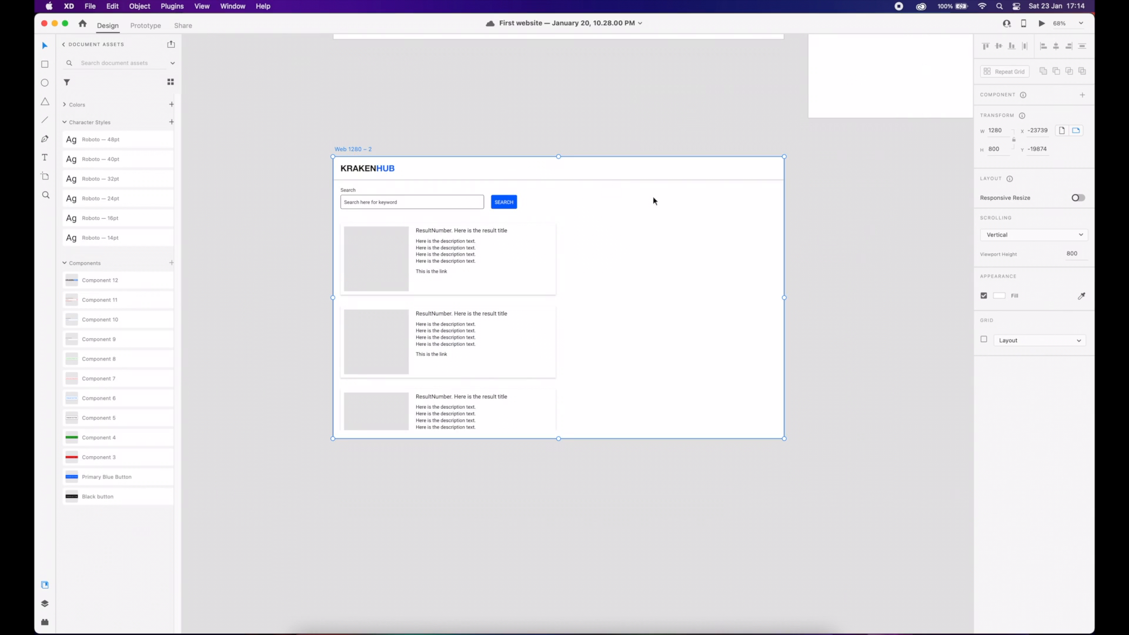
- Duplicate the iPad and iPhone home artboards below their originals, in line with the web results artboard
left_click(666, 151)
scroll(591, 173, "right", 3)
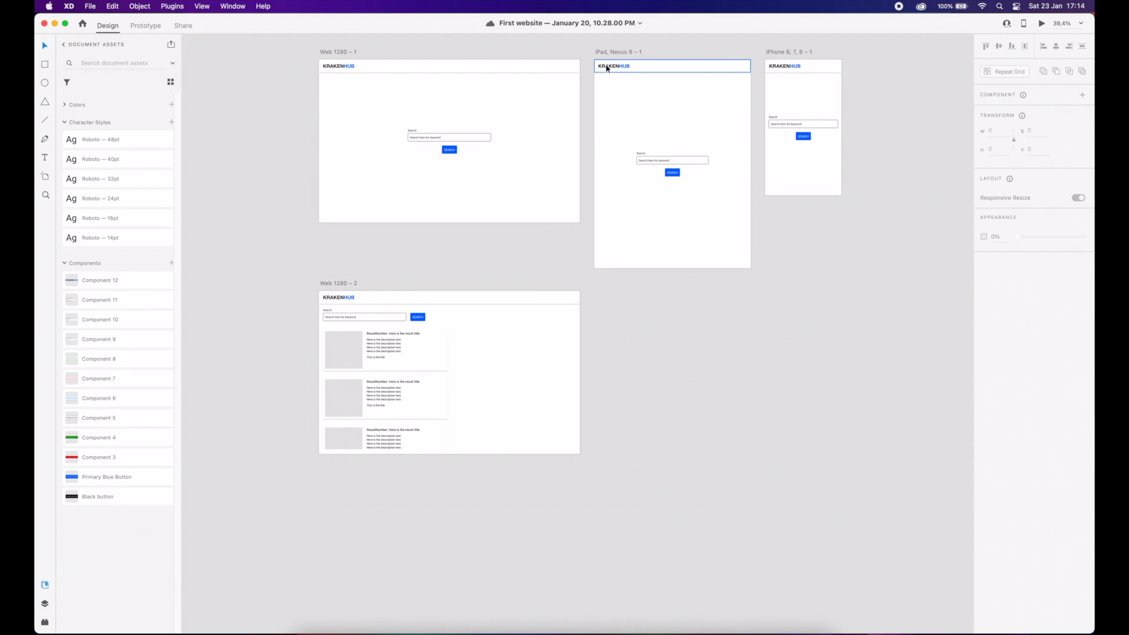
left_click_drag(635, 53, 637, 285)
left_click_drag(774, 57, 788, 284)
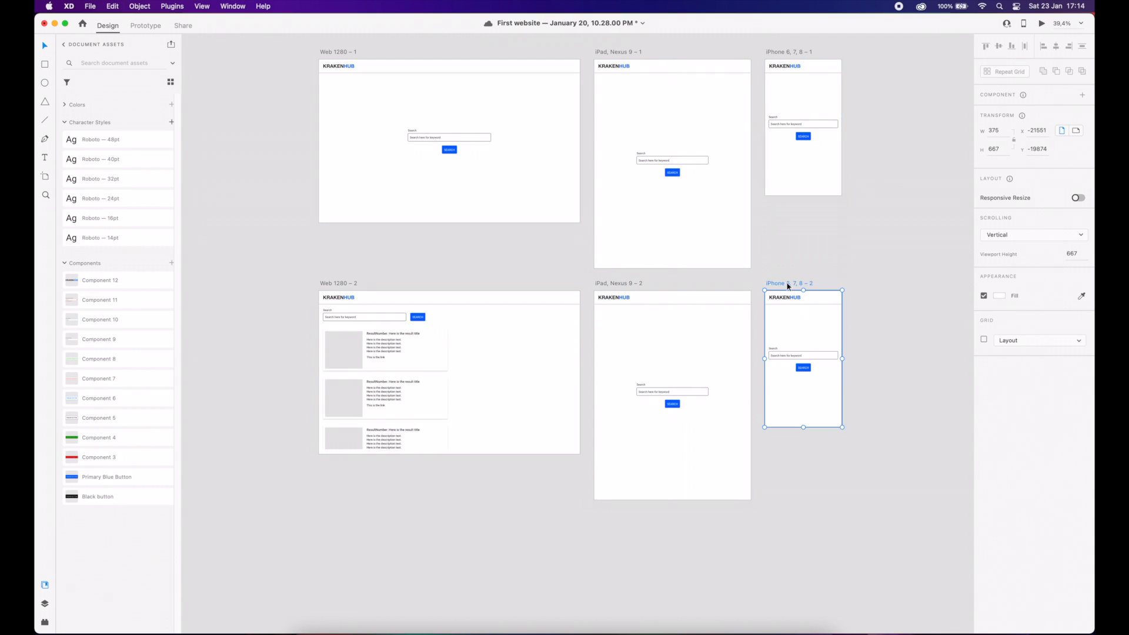
- On the duplicated iPad artboard, move the search field beneath the header and place the Search button to its right
scroll(415, 335, "up", 5)
scroll(576, 306, "right", 5)
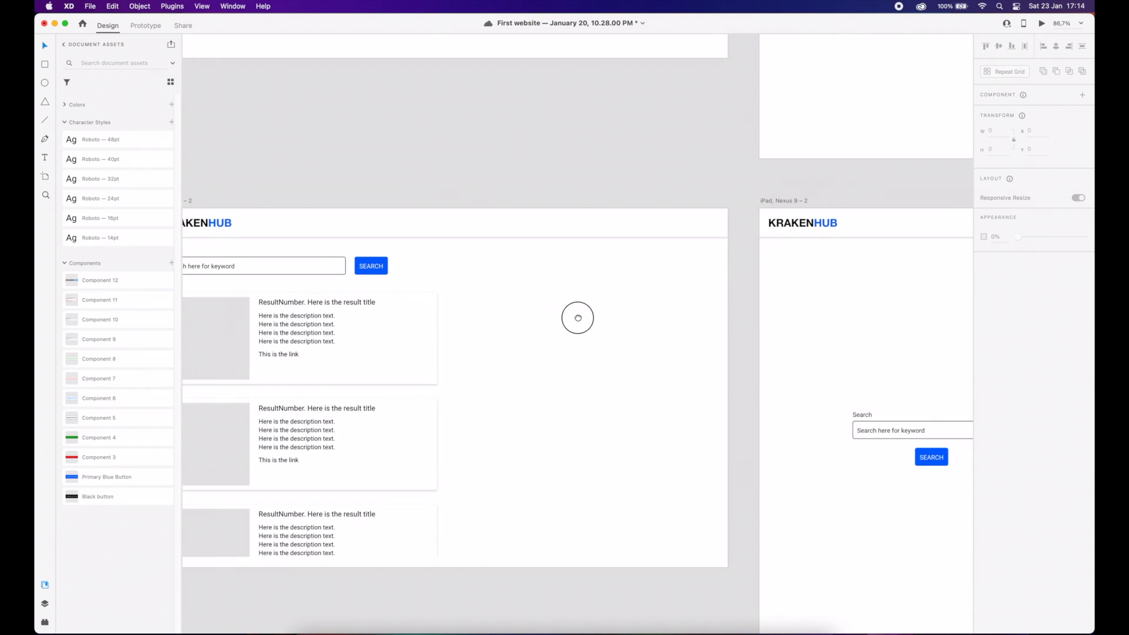
left_click(787, 412)
double_click(766, 405)
left_click_drag(766, 404, 691, 245)
key("Down")
key("alt")
key("Down")
key("space")
left_click_drag(803, 299, 714, 295)
left_click_drag(747, 429, 762, 264)
left_click(737, 317)
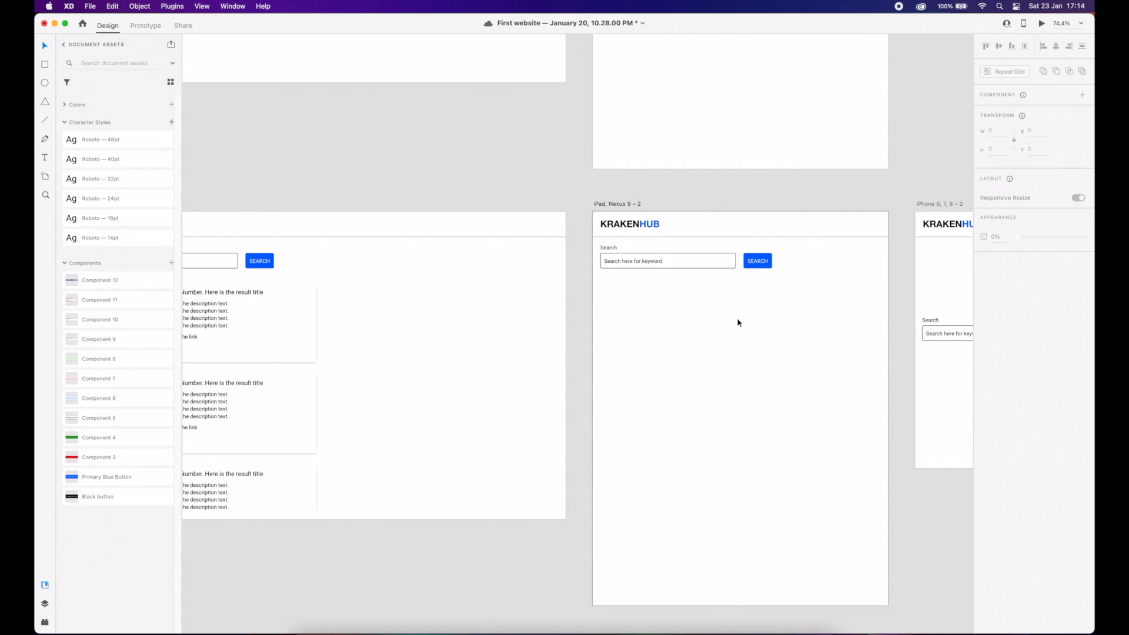
- Nudge the Search buttons on the web and iPad results artboards closer to their search fields
scroll(446, 289, "left", 5)
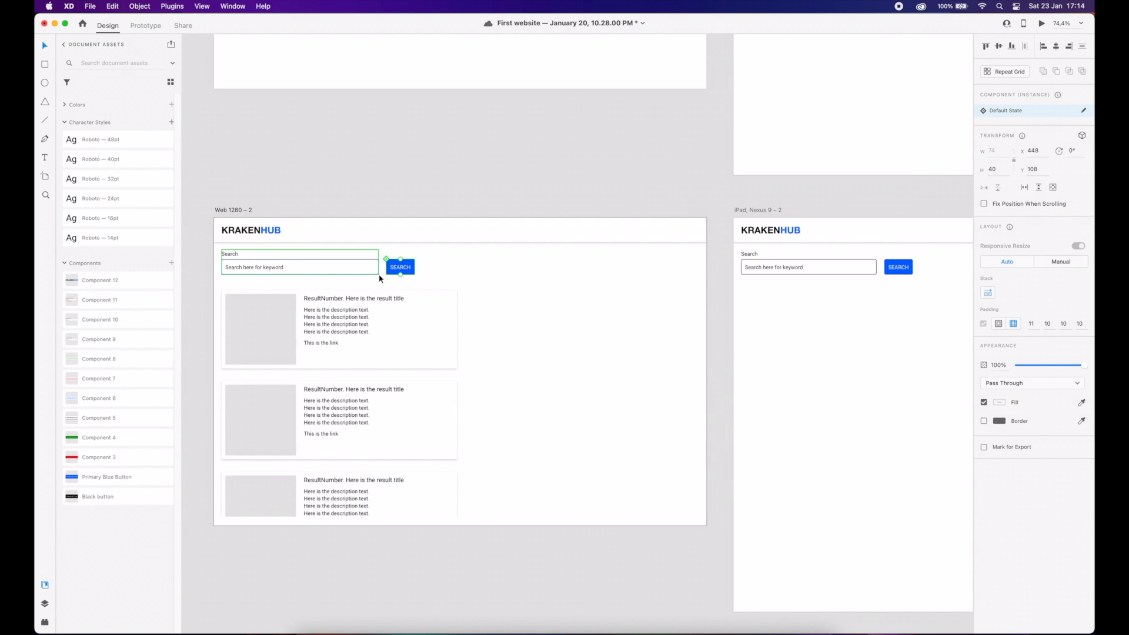
key("shift+Left")
left_click(481, 264)
left_click(898, 268)
key("shift+Left")
left_click(908, 300)
- Copy the results scroll group from the web artboard to the iPad results artboard and position it at X 21, Y 188
left_click(370, 340)
left_click_drag(381, 343, 841, 350)
scroll(841, 350, "right", 5)
scroll(584, 290, "up", 4)
left_click(537, 294)
key("Right")
key("Down")
key("Down")
key("Down")
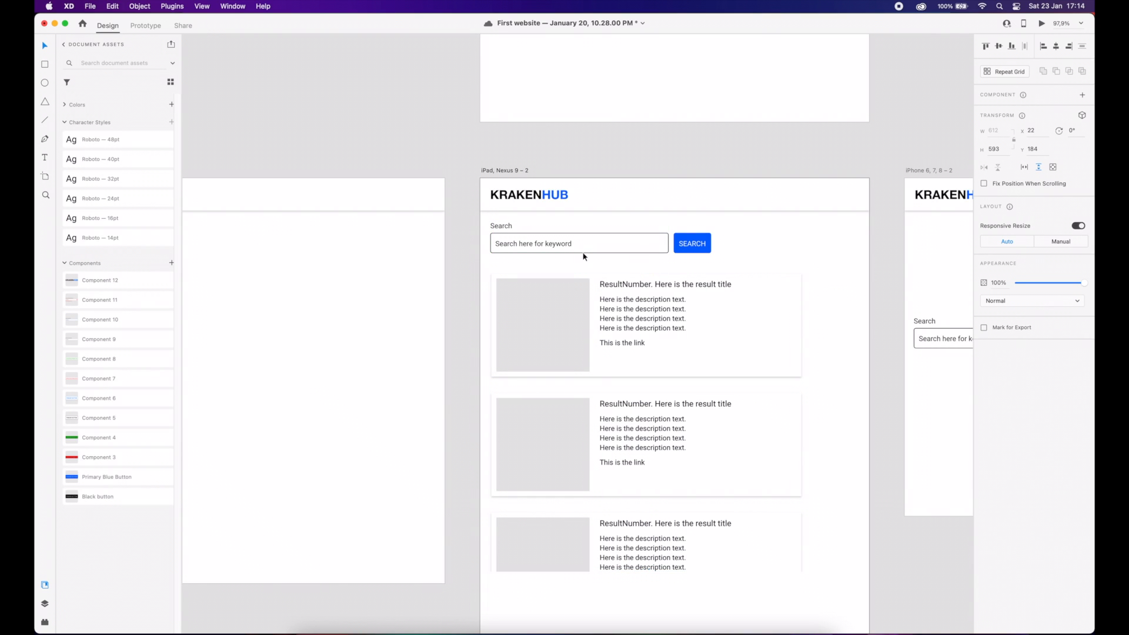
key("Down")
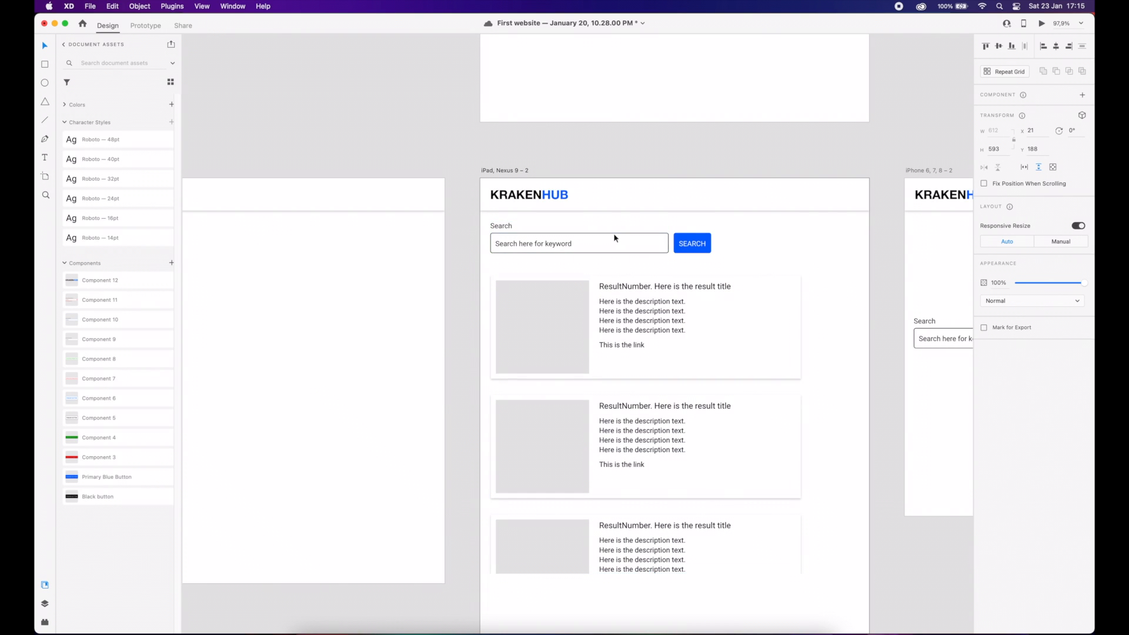
- Extend the iPad scroll group's viewport down to just above the artboard's lower edge
scroll(448, 199, "down", 5)
left_click_drag(647, 415, 652, 524)
left_click(841, 380)
left_click_drag(856, 311, 785, 386)
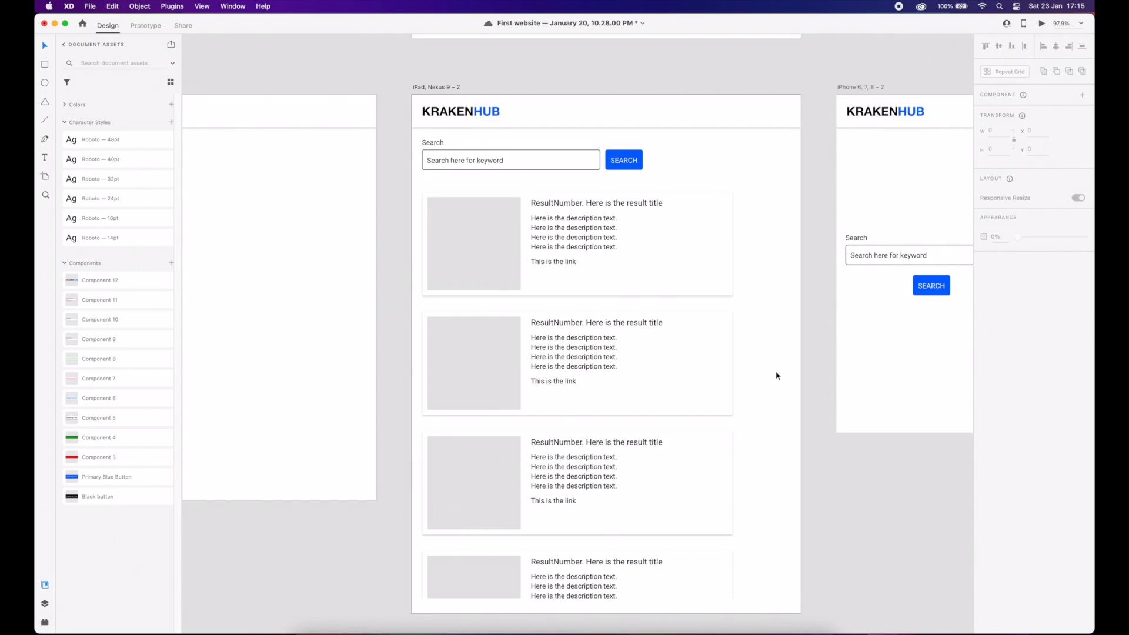
- Preview the iPad results artboard and test the scrolling of its result cards
scroll(778, 376, "down", 2)
double_click(777, 377)
left_click(1041, 25)
scroll(453, 276, "down", 4)
scroll(454, 276, "down", 3)
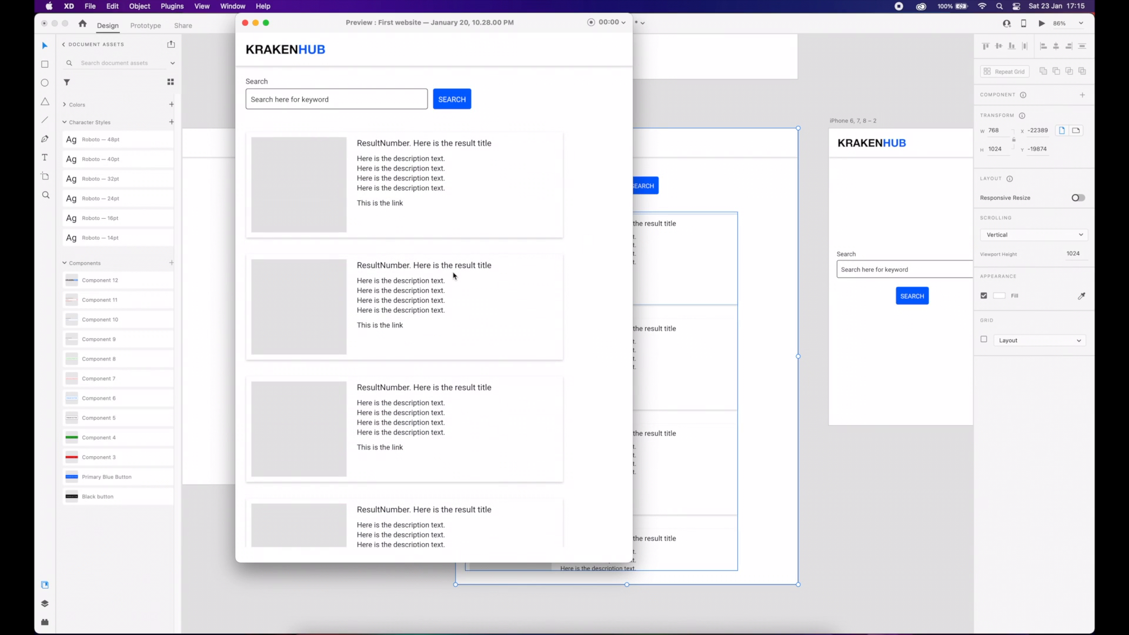
left_click(245, 23)
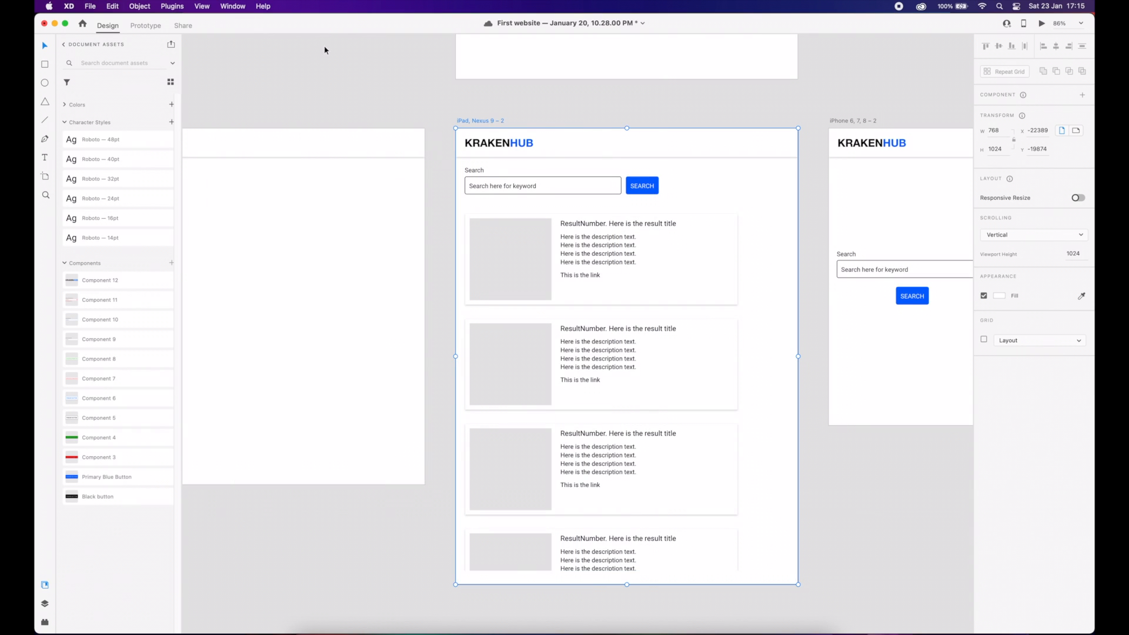
- Move the search field on the duplicated iPhone artboard up beneath the header, at X 18, Y 84
scroll(447, 114, "right", 2)
left_click(537, 113)
scroll(676, 112, "right", 5)
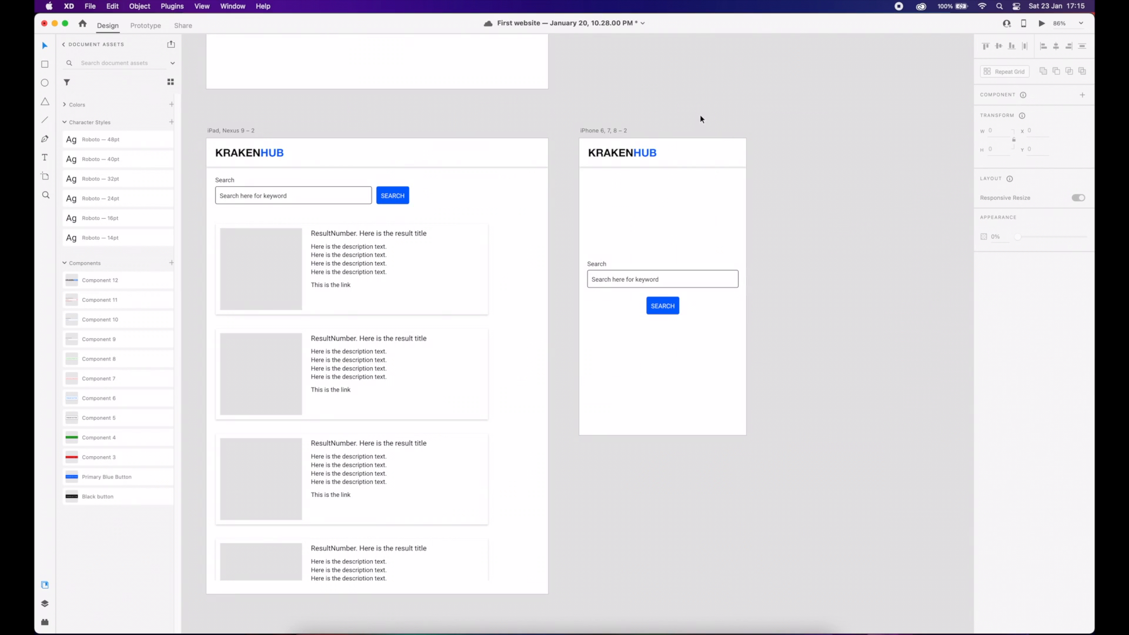
scroll(588, 113, "left", 2)
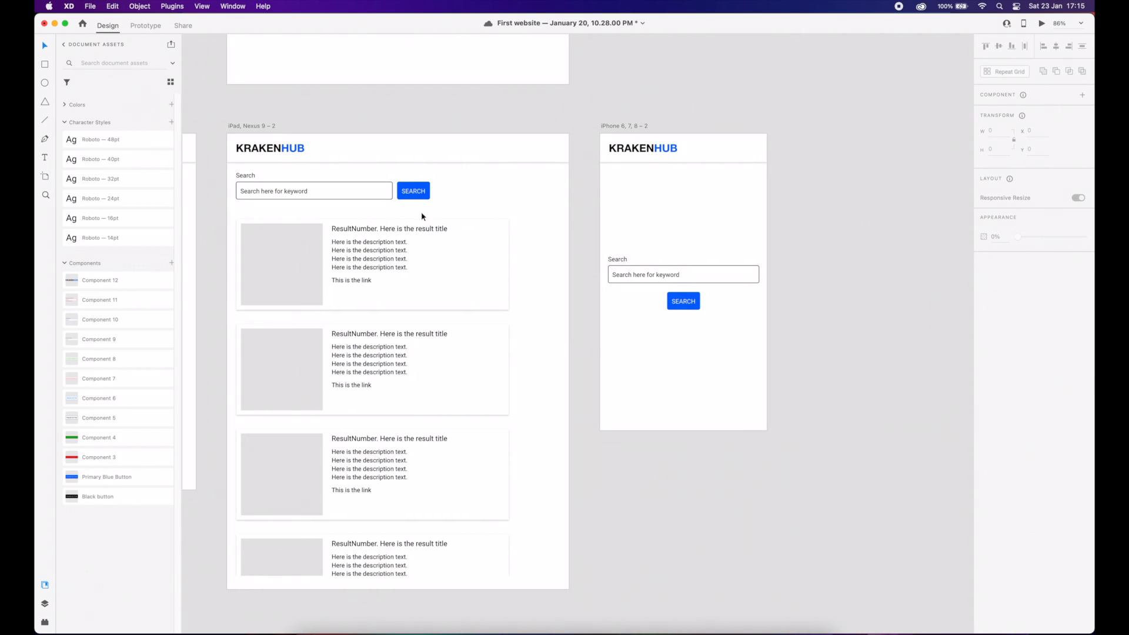
left_click(628, 266)
left_click_drag(662, 197, 657, 181)
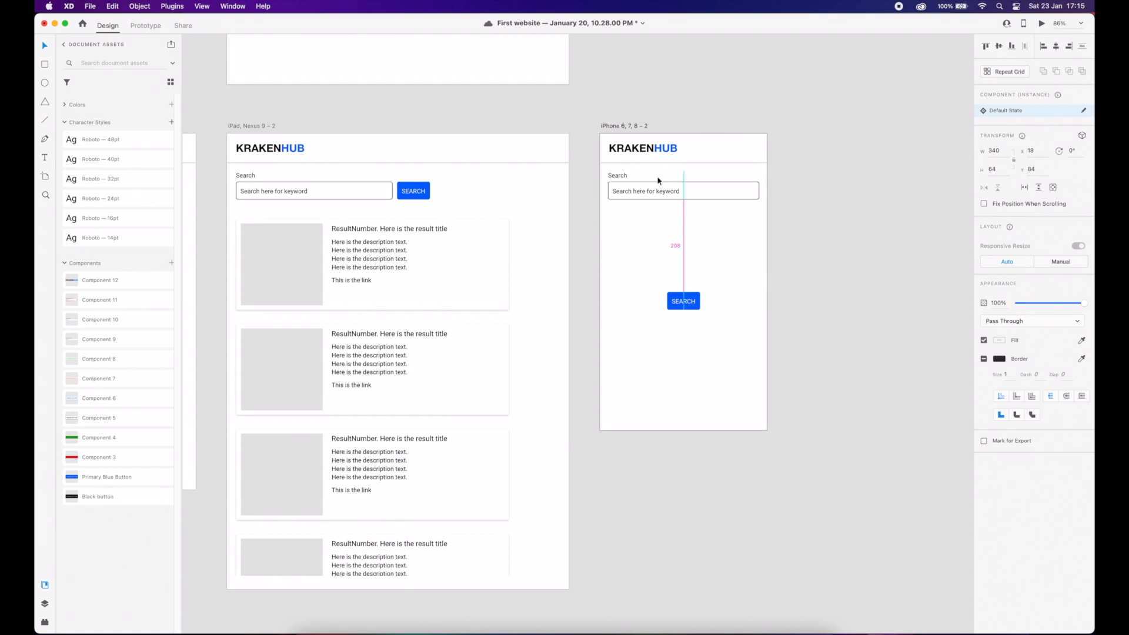
- Narrow the iPhone search field to about 273 wide and place the Search button beside it
left_click_drag(760, 185, 732, 185)
left_click(770, 236)
left_click_drag(684, 301, 728, 185)
- Set the iPhone search field's width to 263
left_click(713, 191)
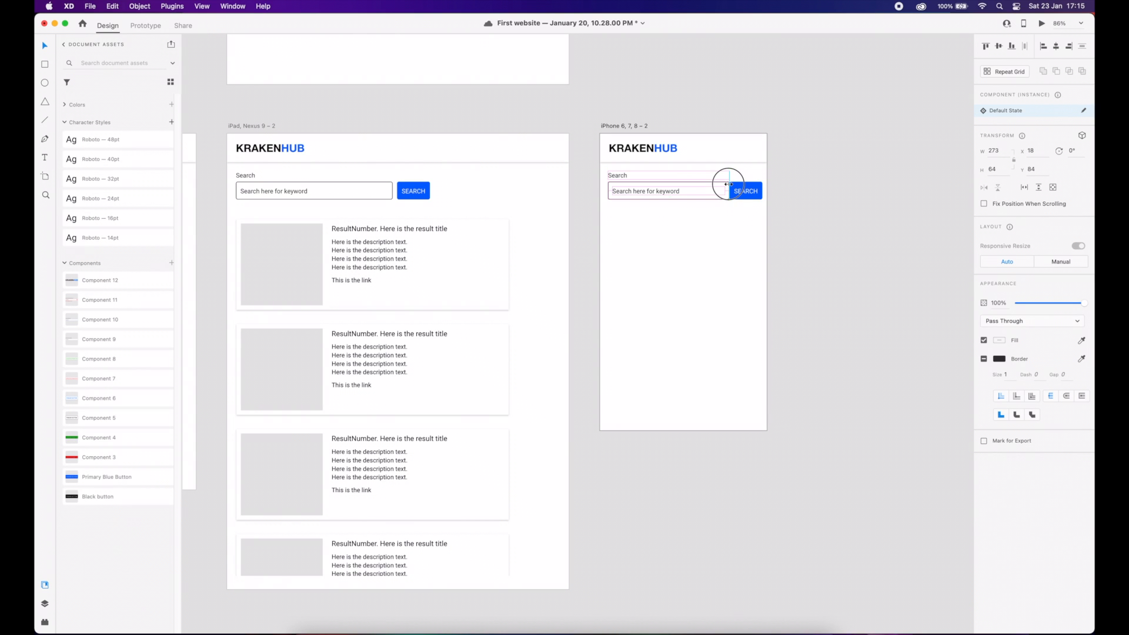
left_click(1008, 156)
type("263")
left_click(900, 204)
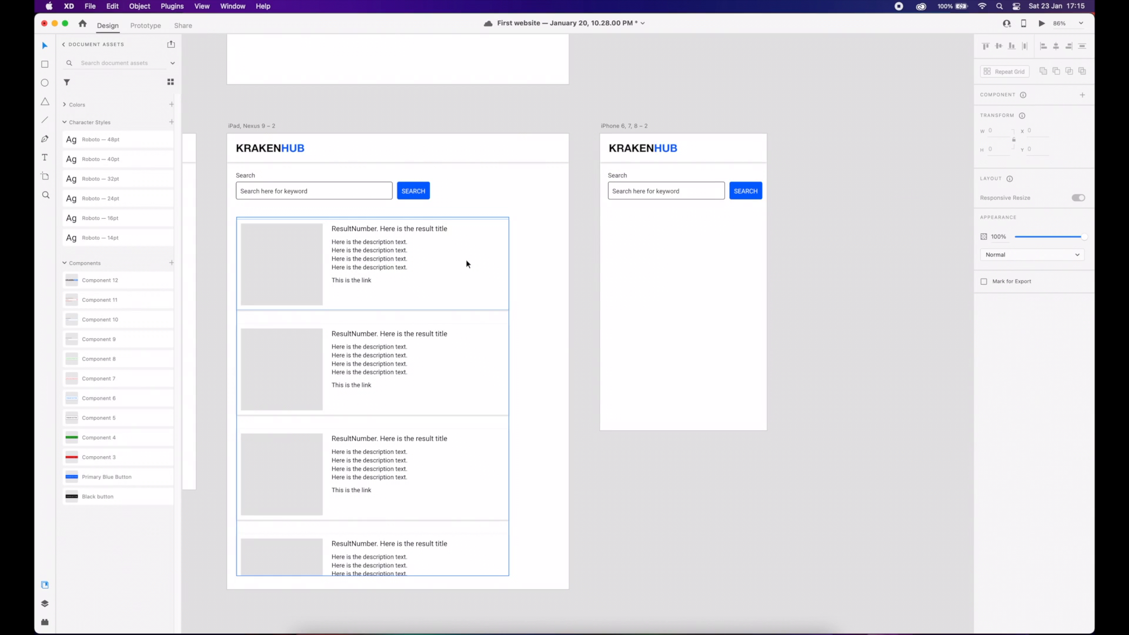
- Copy the iPad results scroll group to the empty canvas beside the iPhone artboard and ungroup the copy
left_click_drag(466, 258, 806, 249)
scroll(804, 249, "right", 3)
key("super+shift+g")
left_click(688, 198)
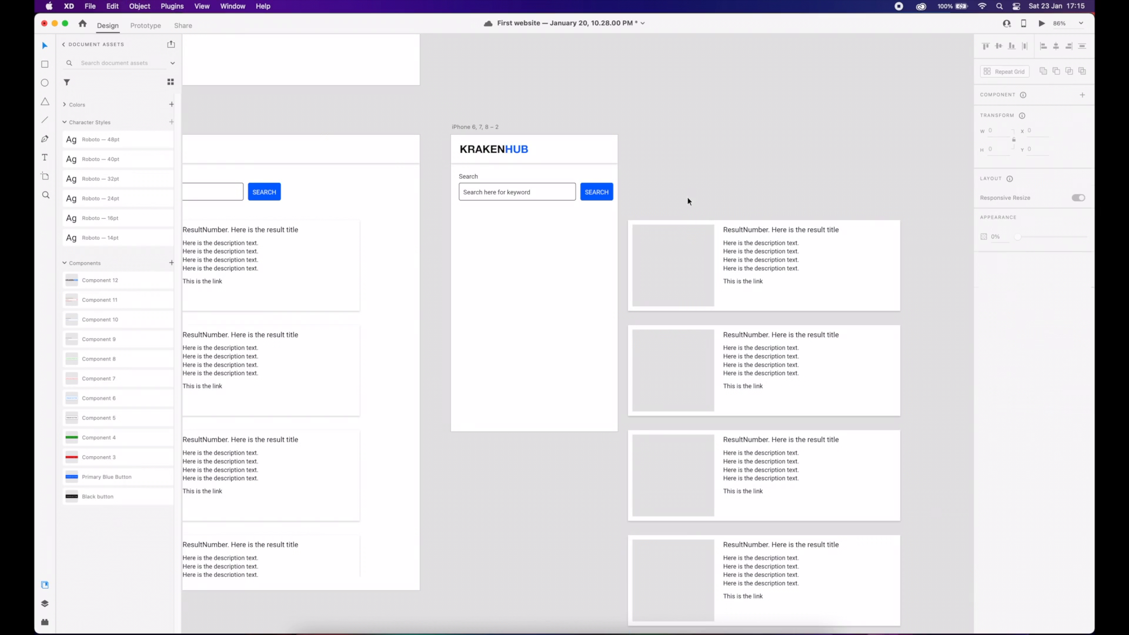
- Delete all the ungrouped result cards beside the iPhone artboard except the first one
left_click_drag(510, 363, 568, 121)
left_click(736, 401)
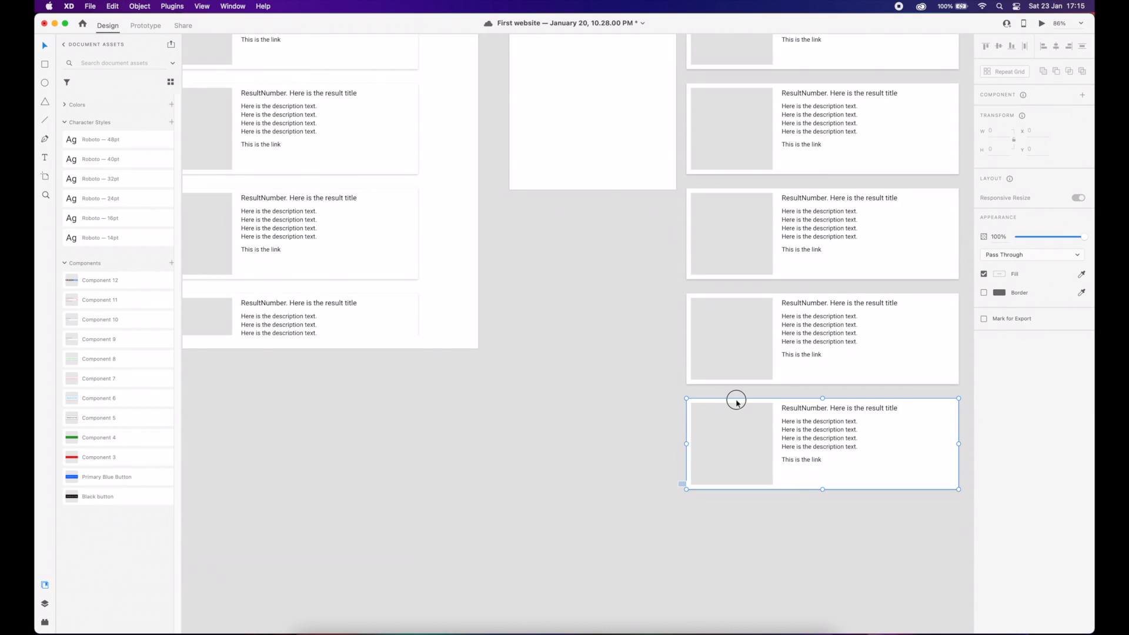
key("BackSpace")
left_click_drag(736, 403, 761, 331)
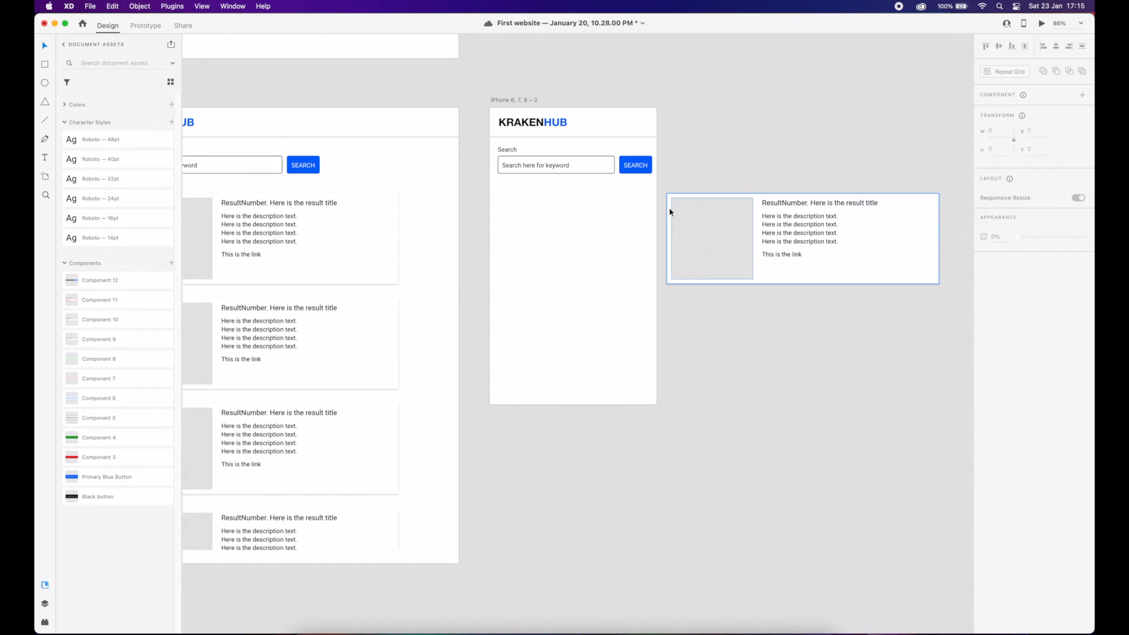
- Duplicate the remaining result card onto the lower part of the iPhone artboard and ungroup the copy
left_click(723, 232)
scroll(723, 232, "up", 5)
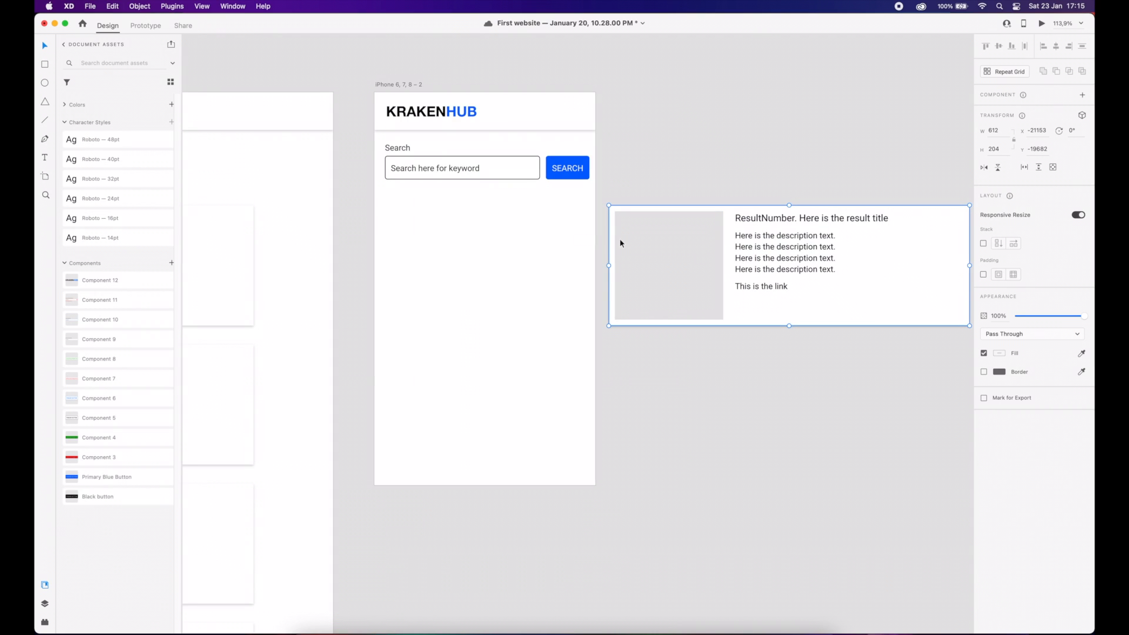
scroll(620, 242, "up", 2)
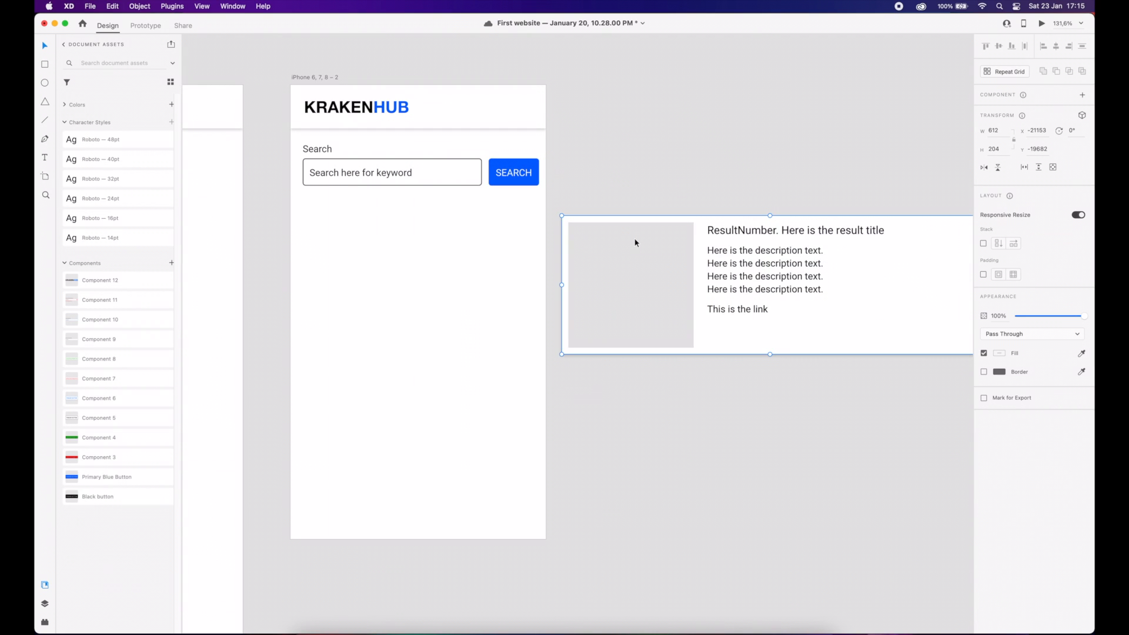
left_click_drag(587, 307, 414, 395)
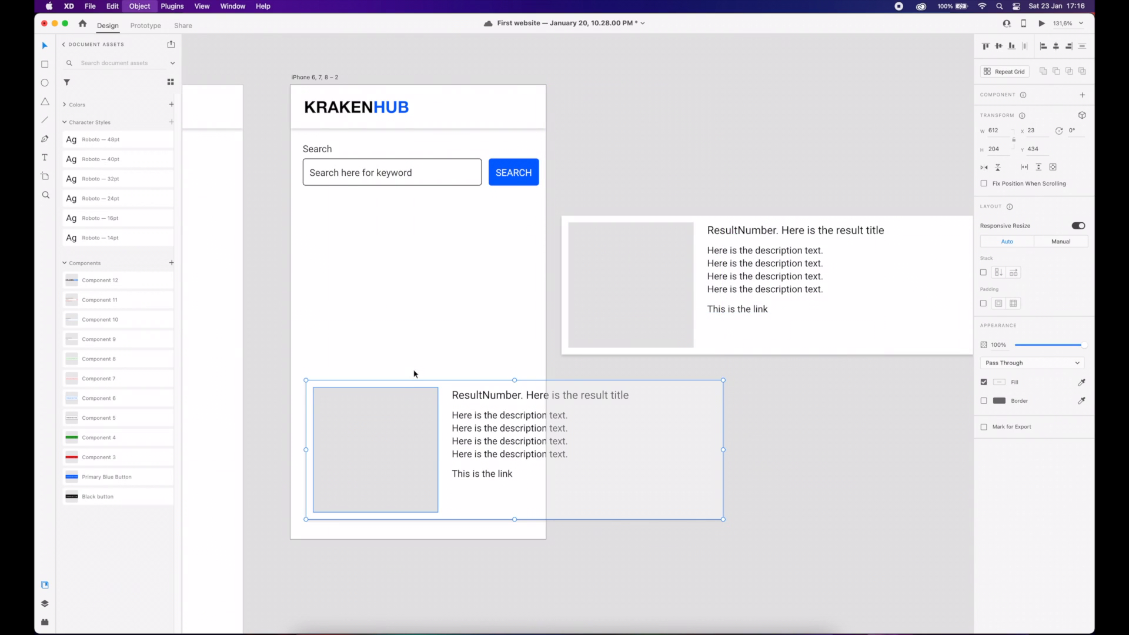
left_click(406, 365)
- Move the copied card's background below the iPhone search field to X 18, Y 164 and narrow it to about 339, using the artboard's layout grid
left_click_drag(346, 383, 341, 202)
double_click(316, 139)
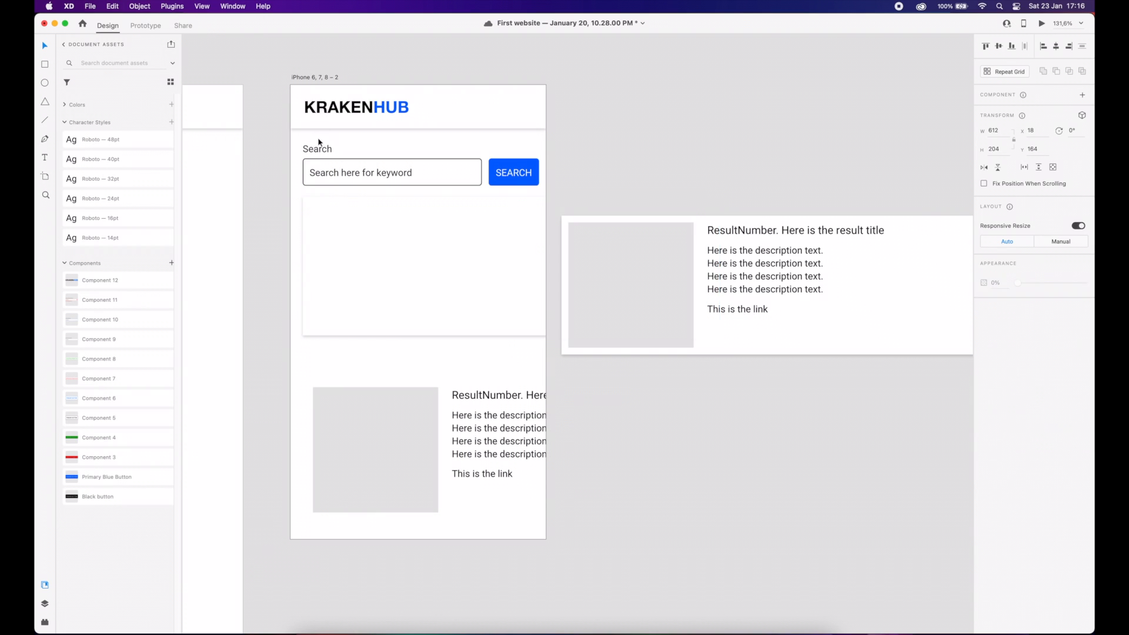
left_click(982, 339)
left_click(353, 226)
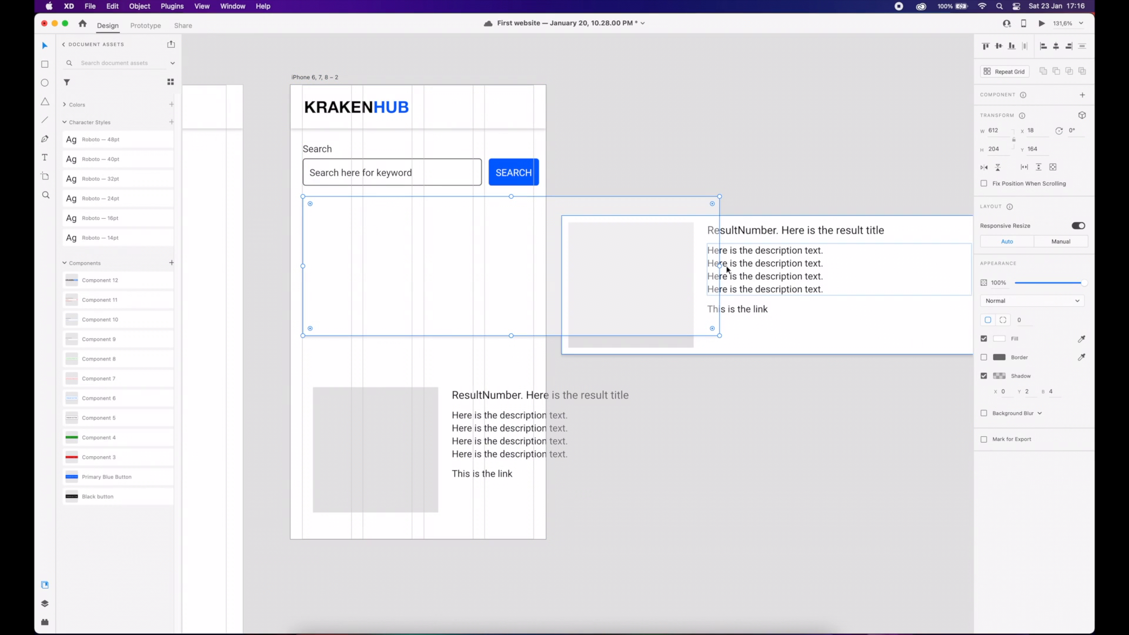
left_click_drag(720, 265, 533, 258)
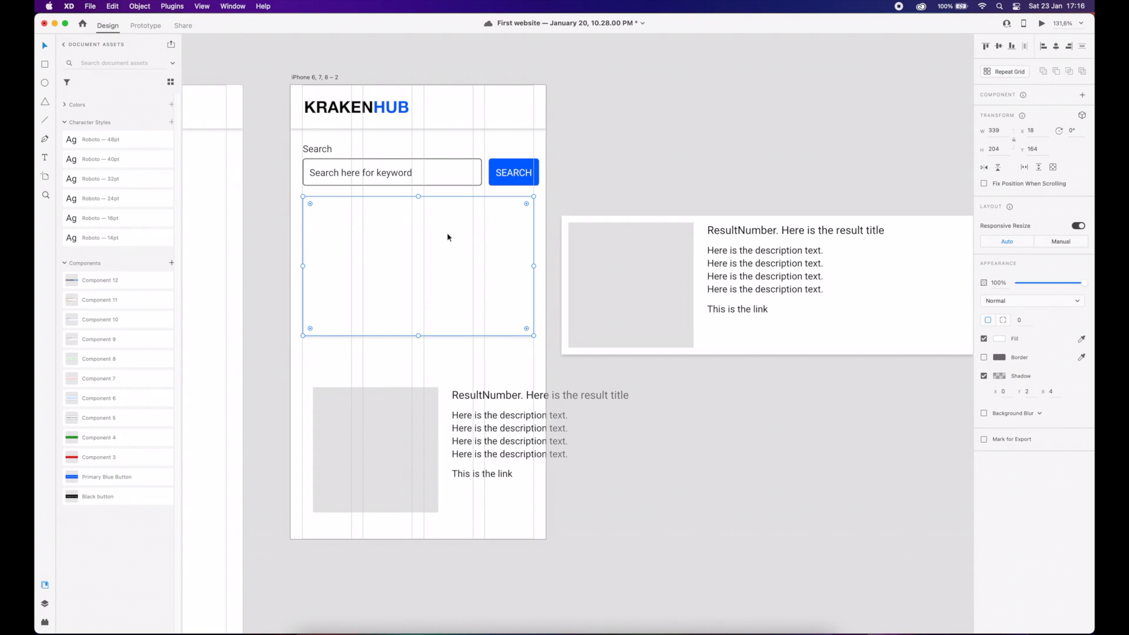
- Extend the card background on the iPhone artboard to about 287 high and move the grey image placeholder up to its top edge
left_click_drag(419, 334, 418, 391)
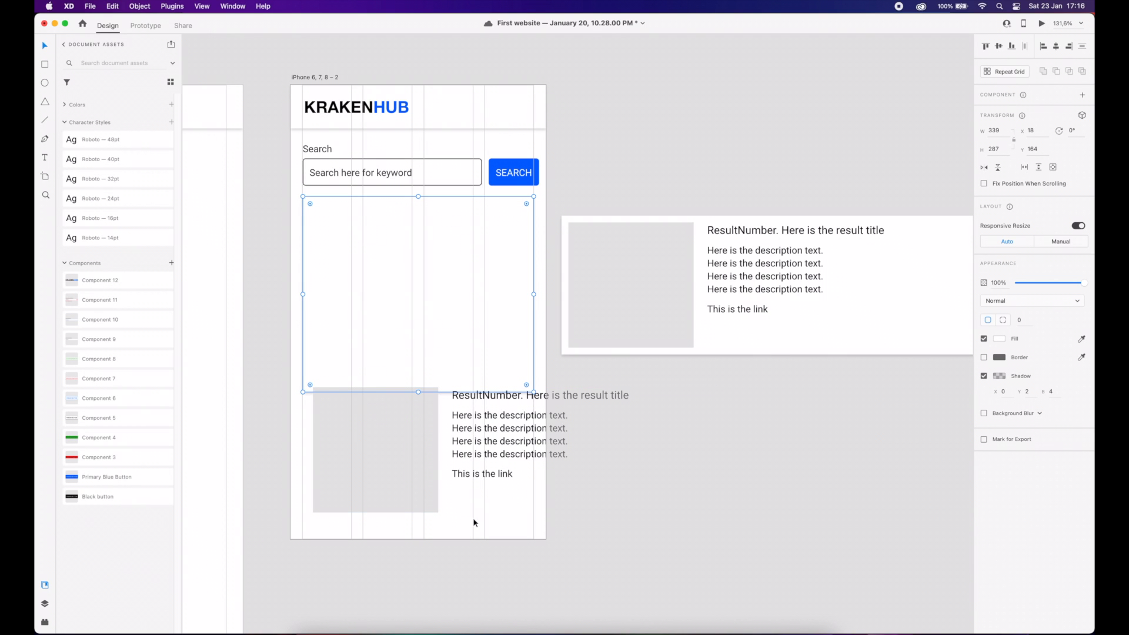
left_click(396, 438)
left_click_drag(396, 438, 400, 250)
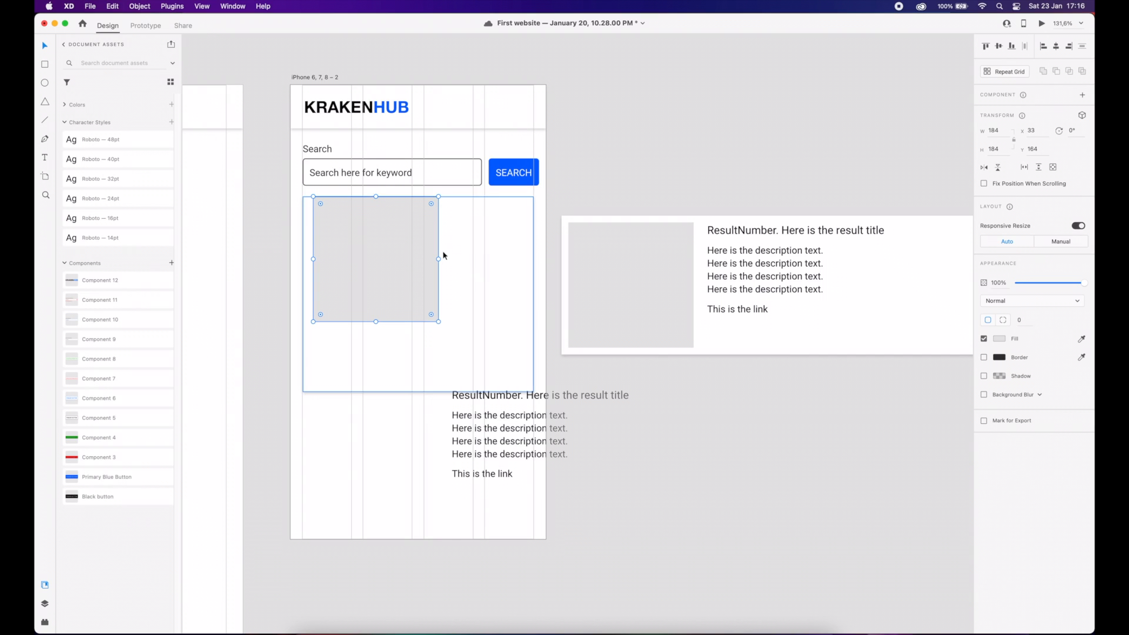
- Widen the card's grey image placeholder to about 314 and lower it by 10 to Y 174
left_click_drag(438, 259, 534, 253)
left_click(996, 131)
key("shift+Down")
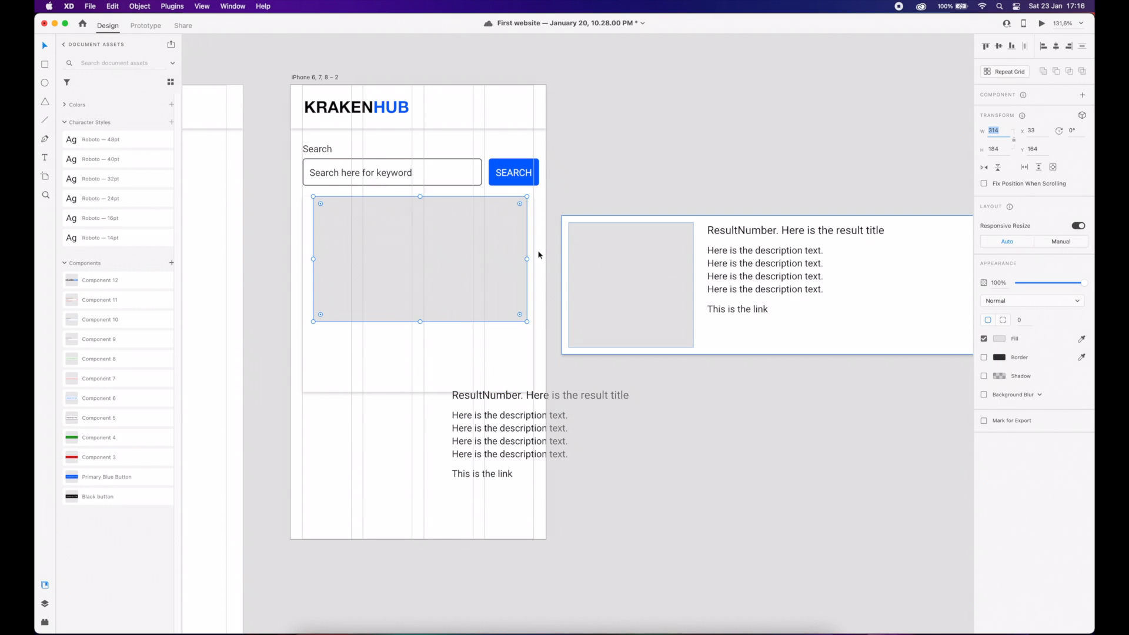
left_click(442, 269)
key("shift+Down")
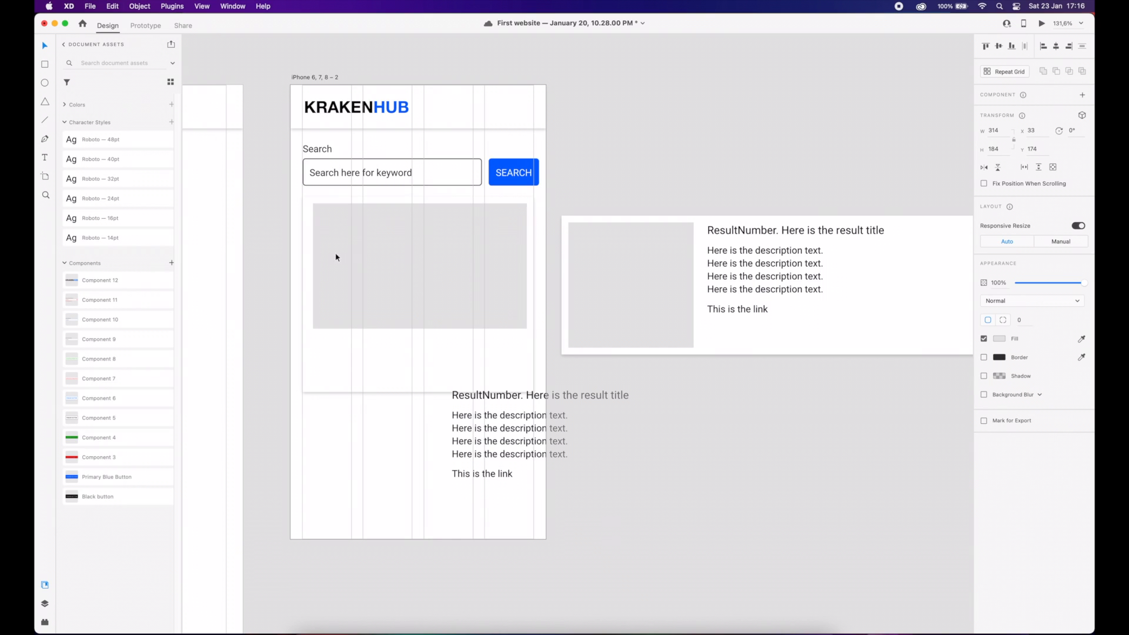
- Shift only the image placeholder's left edge outward by 10 to X 23, giving it a width of 324
key("alt")
double_click(323, 260)
left_click_drag(328, 189, 293, 346)
key("shift+Left")
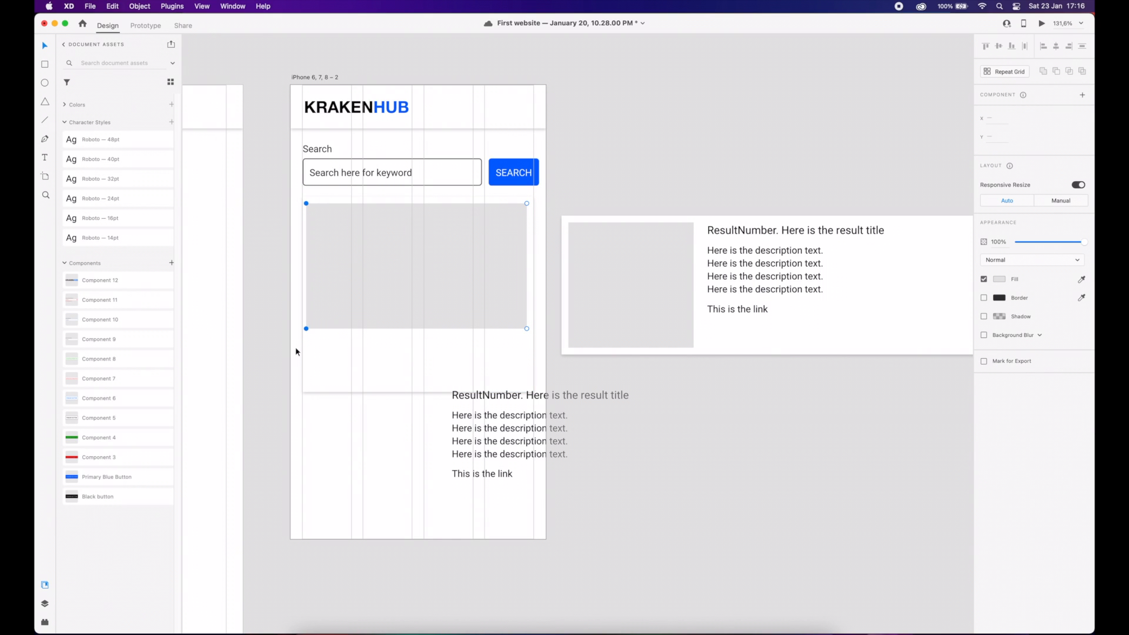
left_click(291, 276)
left_click(415, 324)
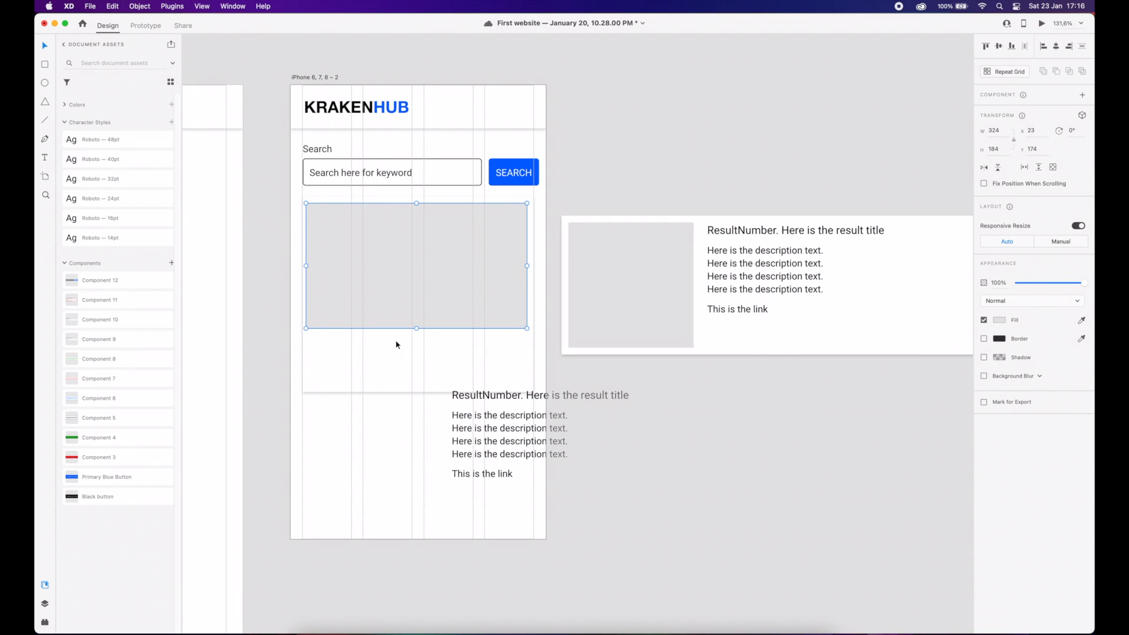
- Move the card's title, description and link texts below the image placeholder, aligned with its left edge at X 23, Y 364
left_click(467, 396)
left_click(472, 419, "shift")
left_click(468, 475, "shift")
left_click_drag(463, 398, 322, 346)
key("super+z")
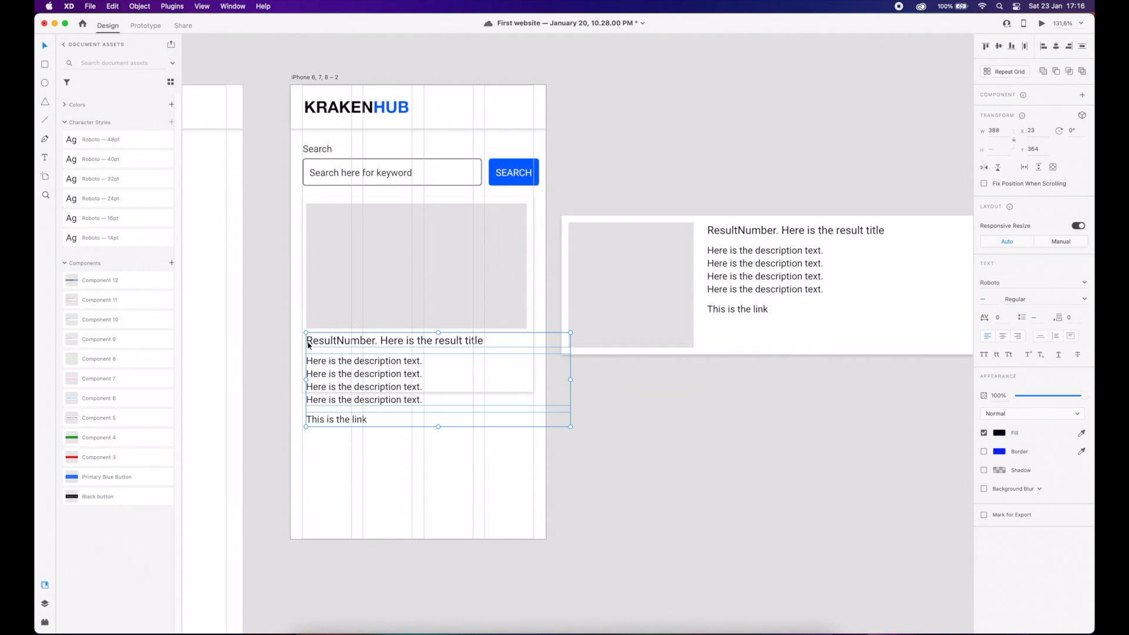
- Shift only the image placeholder's left edge inward by 5 to X 28
left_click(312, 299)
scroll(304, 250, "up", 5)
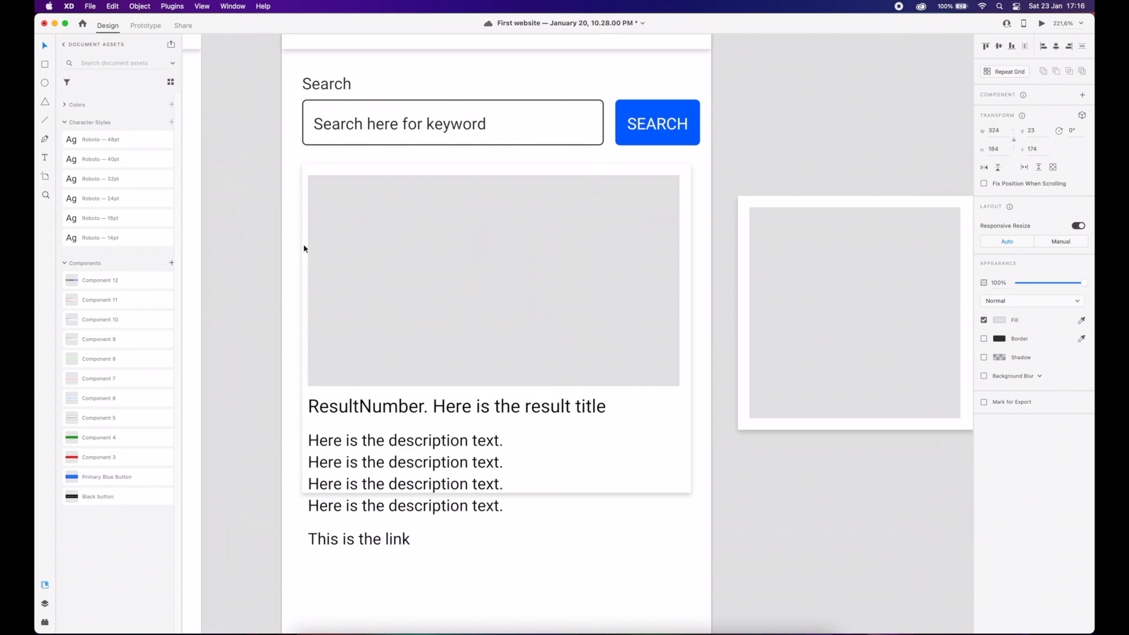
double_click(311, 250)
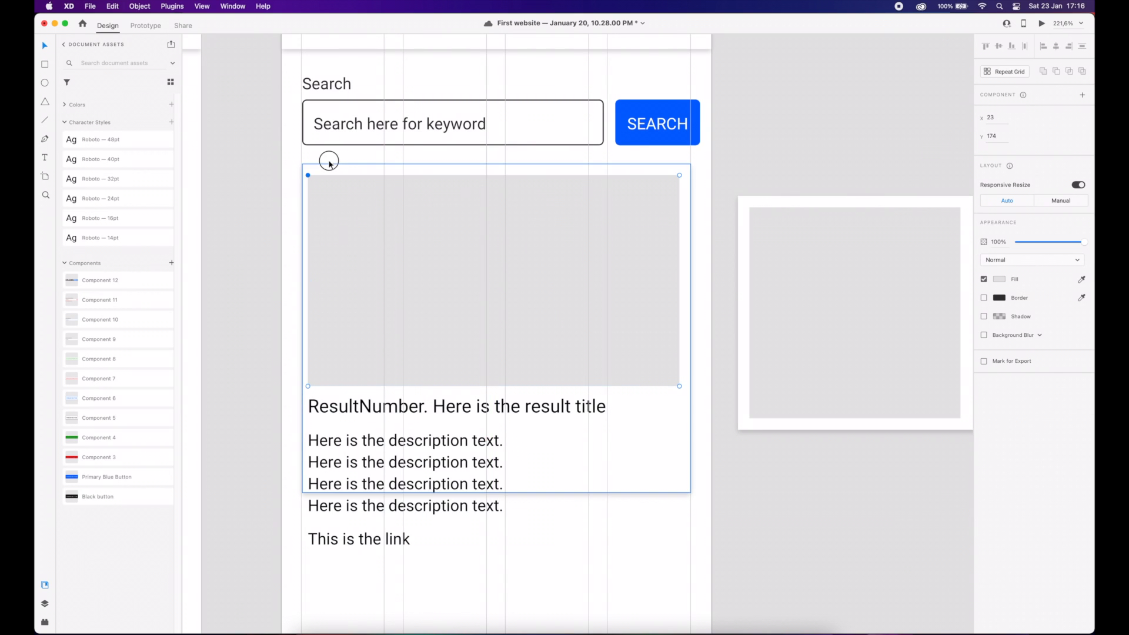
left_click_drag(277, 382, 328, 161)
key("Right")
key("Right")
key("Right")
key("Escape")
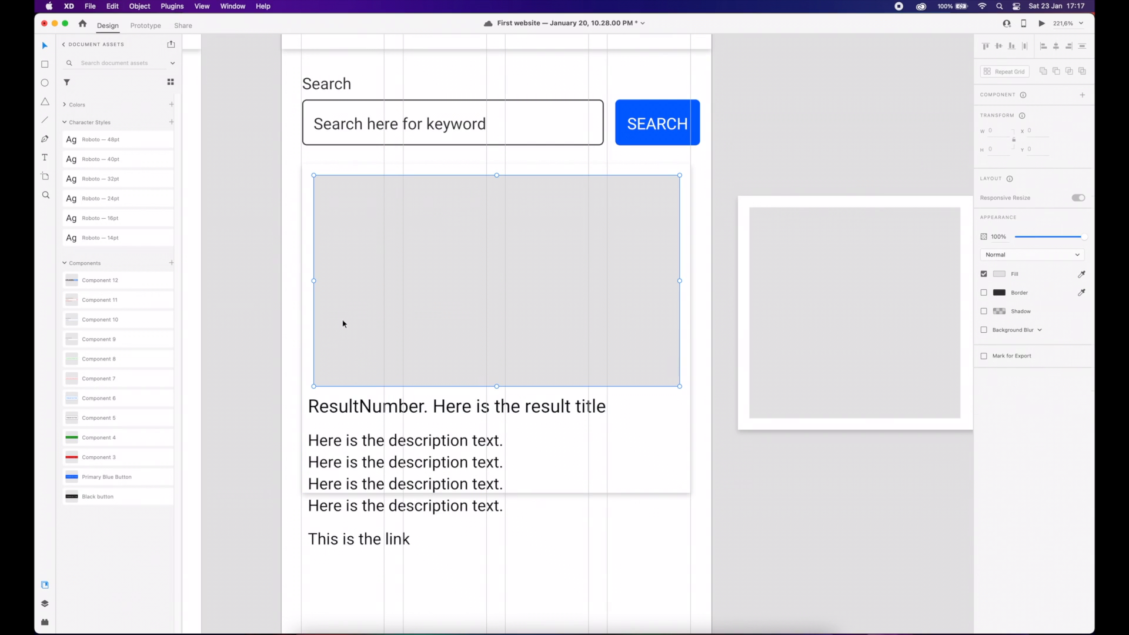
- Move the title, description and link texts to X 28, Y 368 and narrow them to 319, matching the image placeholder
left_click(313, 406)
left_click(335, 497, "shift")
left_click(332, 534, "shift")
left_click_drag(360, 410, 366, 415)
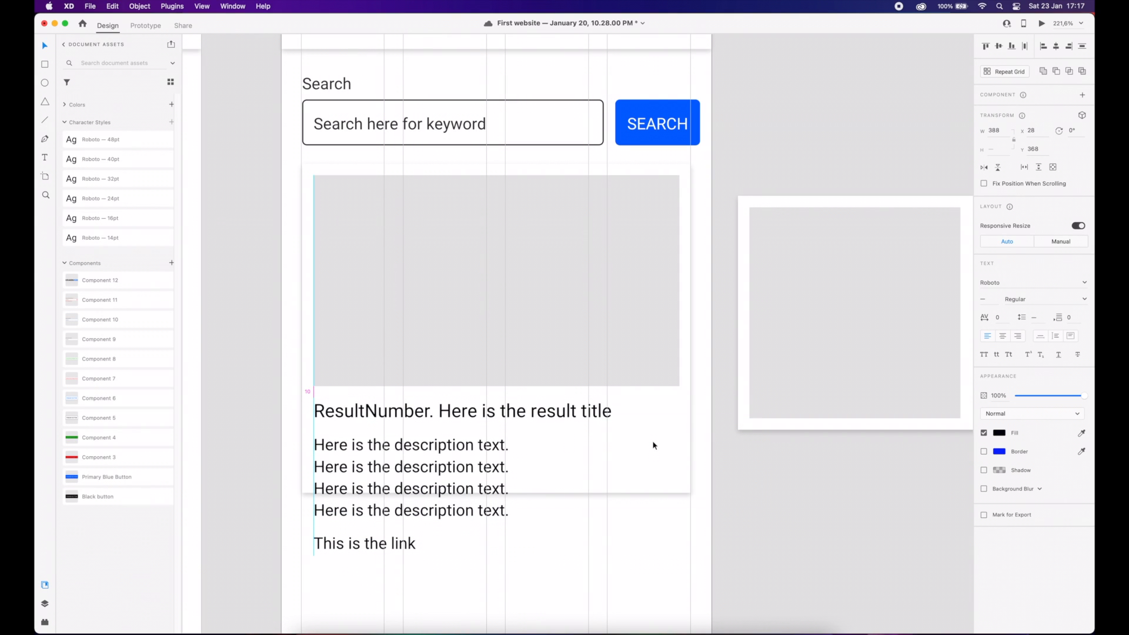
left_click_drag(759, 478, 680, 477)
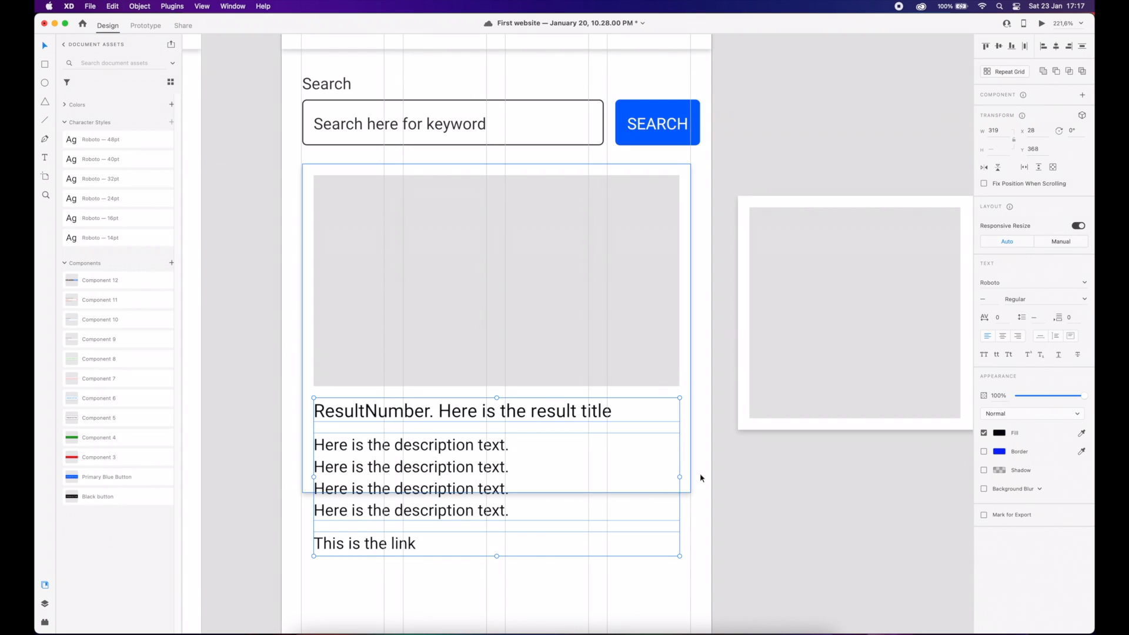
- Set the height of the card's image placeholder to 150
scroll(700, 478, "down", 2)
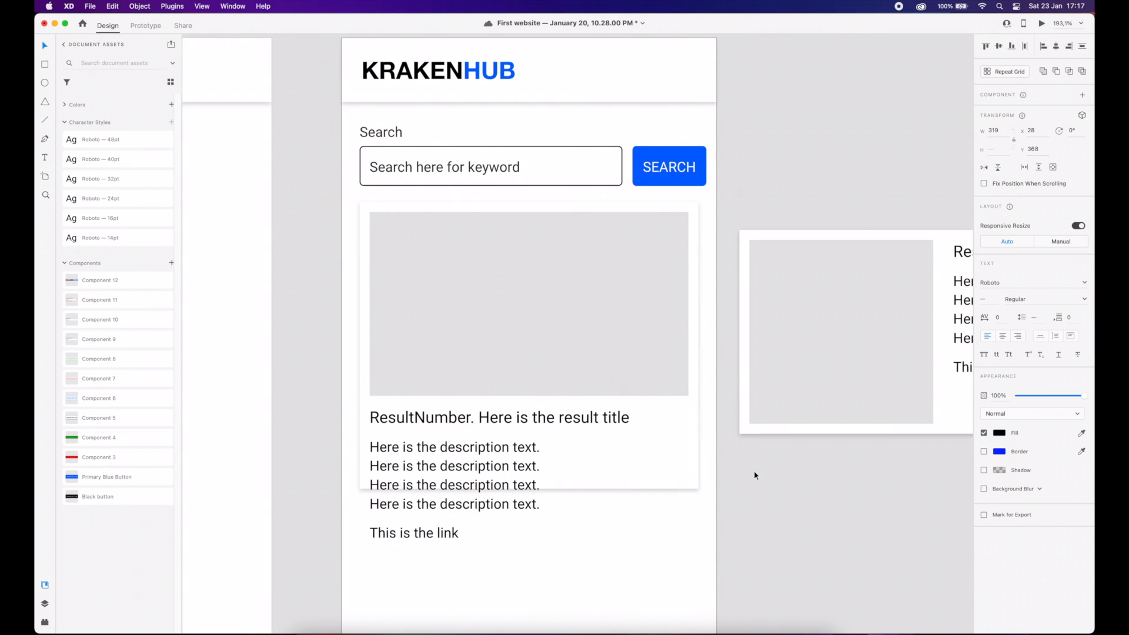
scroll(754, 470, "down", 1)
left_click(601, 338)
left_click(970, 148)
type("150")
key("Return")
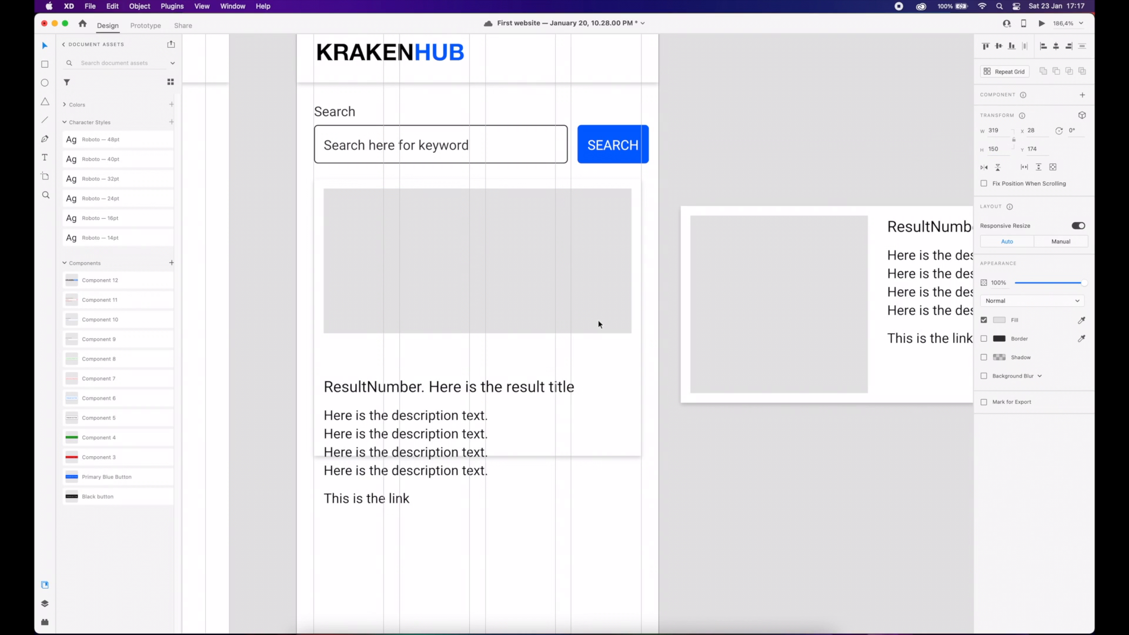
- Move the card's texts up to Y 334 under the image placeholder and set the card background's height to 318
left_click(444, 388)
left_click_drag(444, 387, 395, 316)
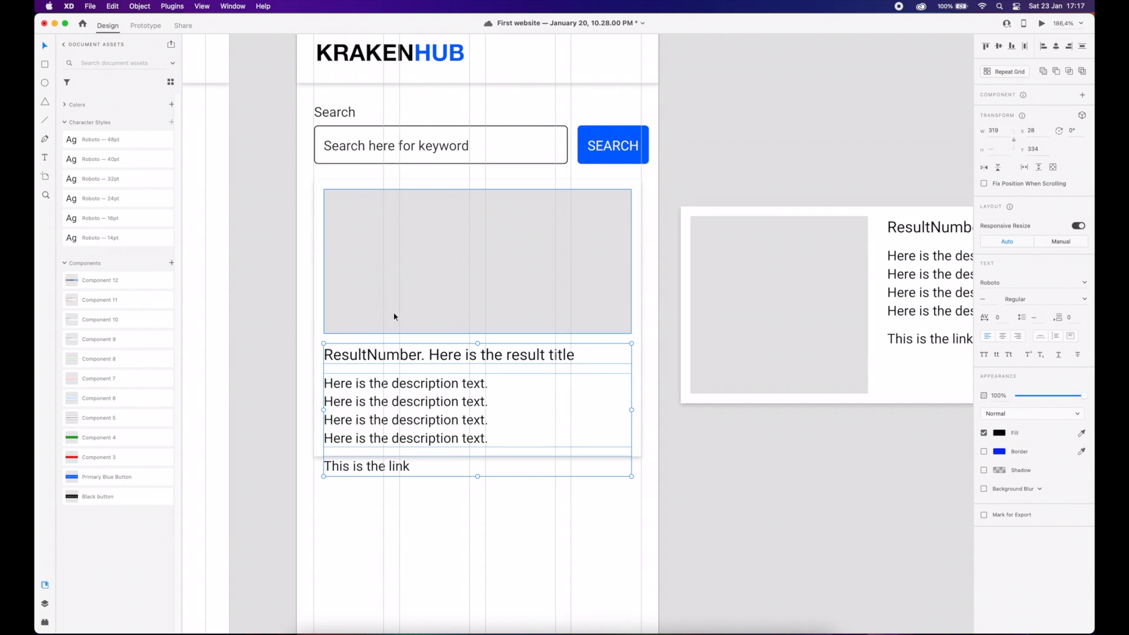
left_click(320, 357)
left_click_drag(478, 456, 479, 476)
left_click(994, 148)
type("318")
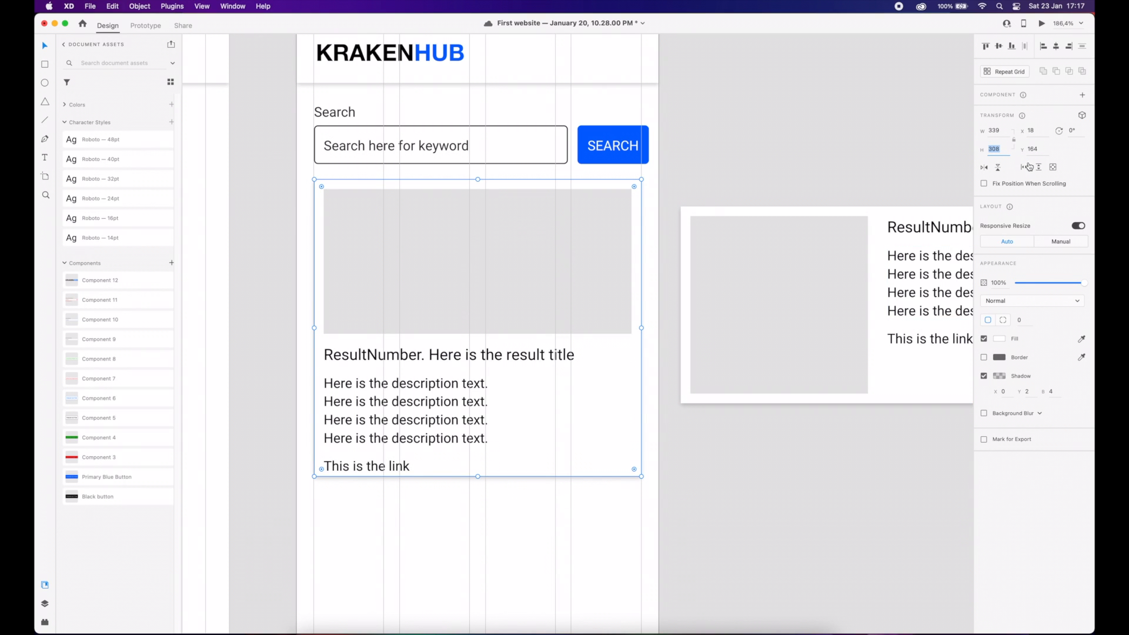
key("Return")
- Group the iPhone result card's elements and delete the leftover wide card beside the artboard
scroll(642, 357, "down", 3)
left_click_drag(422, 488, 613, 292)
key("super+g")
left_click(718, 402)
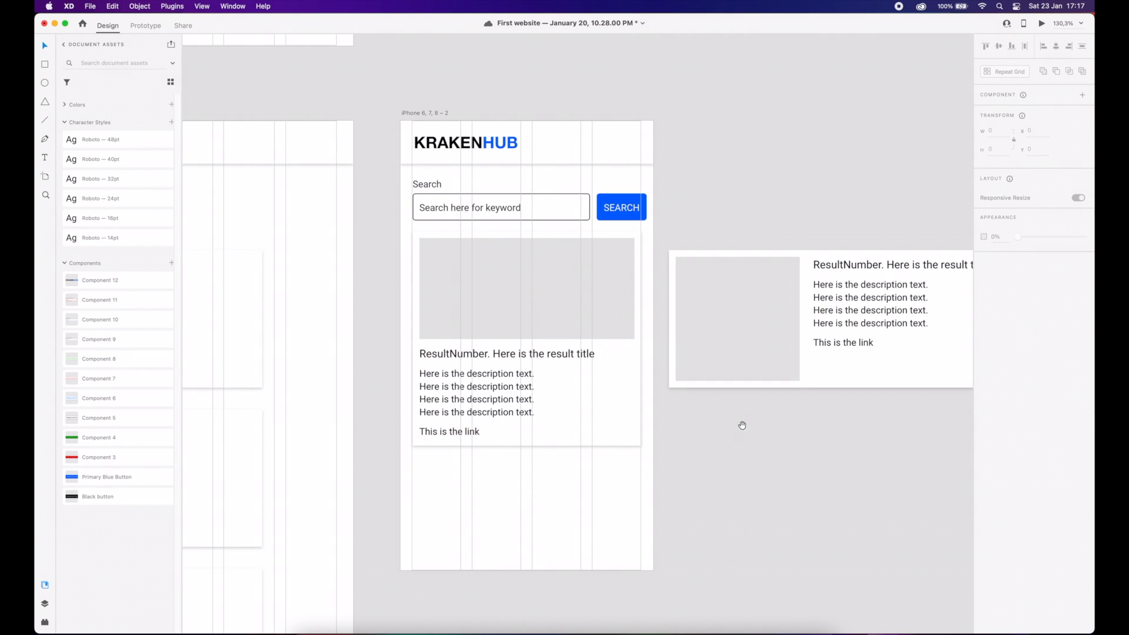
scroll(736, 426, "down", 1)
left_click_drag(704, 422, 843, 316)
key("Delete")
- Repeat the iPhone result card downward into a column of four and turn the ungrouped cards into a vertical scroll group
left_click(569, 313)
scroll(694, 331, "down", 1)
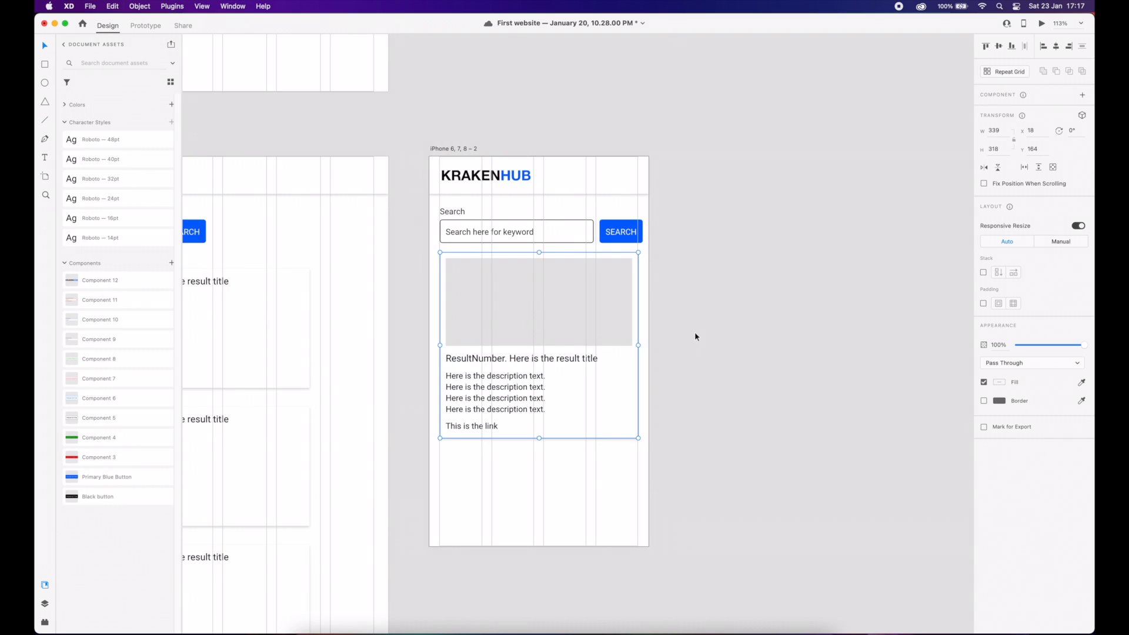
scroll(694, 336, "down", 3)
key("super+r")
left_click_drag(598, 407, 718, 524)
scroll(679, 303, "down", 2)
left_click_drag(596, 332, 597, 499)
left_click(1006, 71)
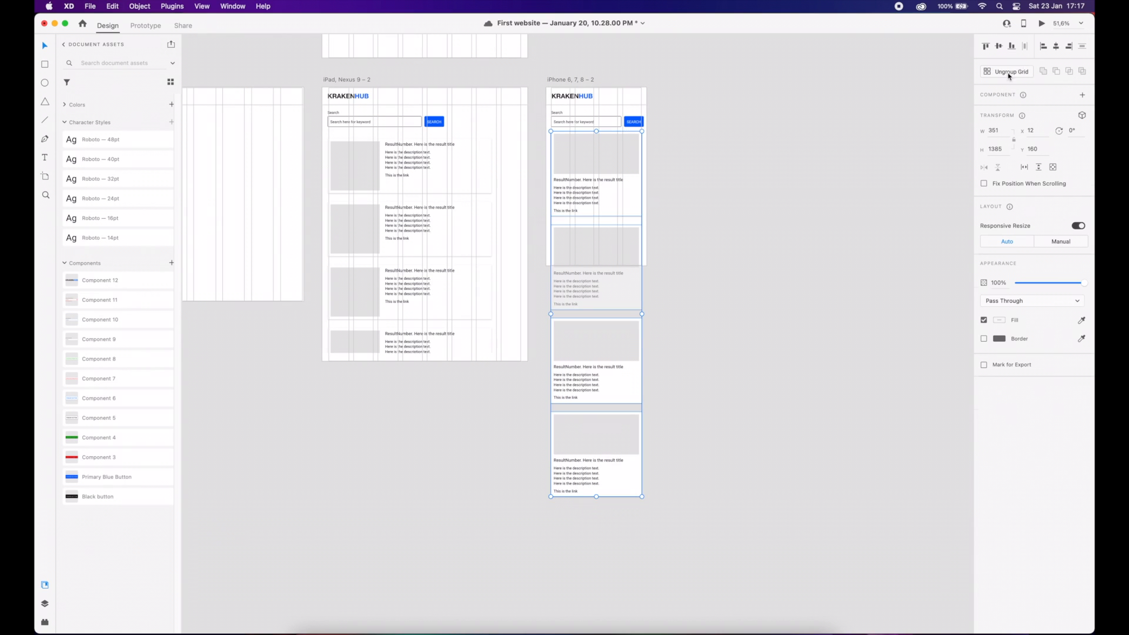
left_click(1038, 167)
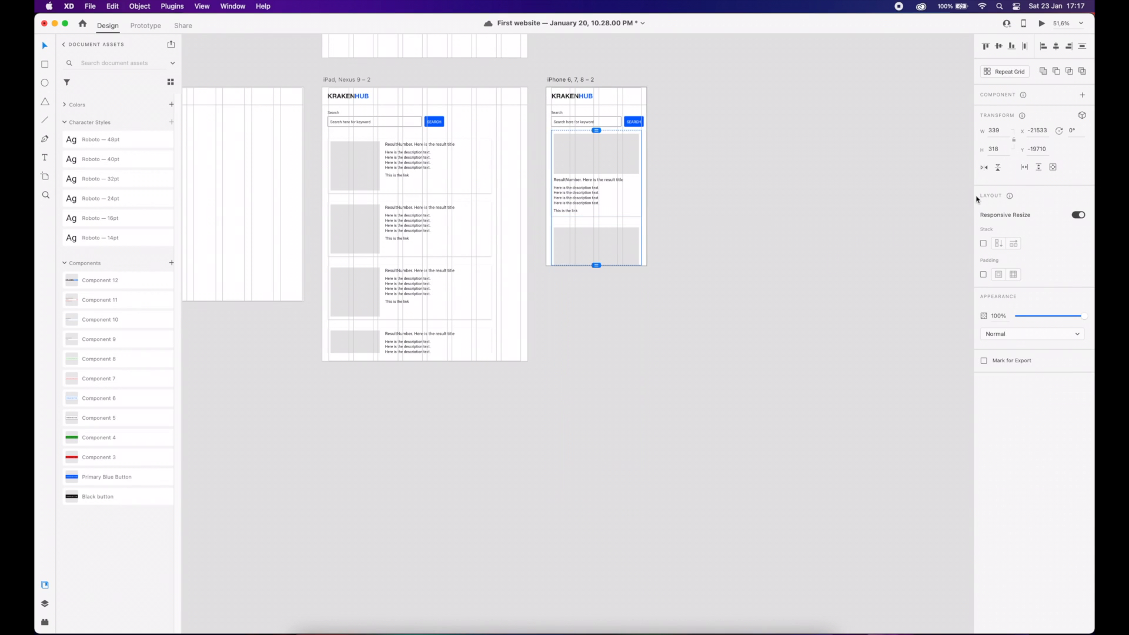
- Preview the iPhone results artboard and scroll through its result cards to check the scroll group, and close the preview
left_click(582, 80)
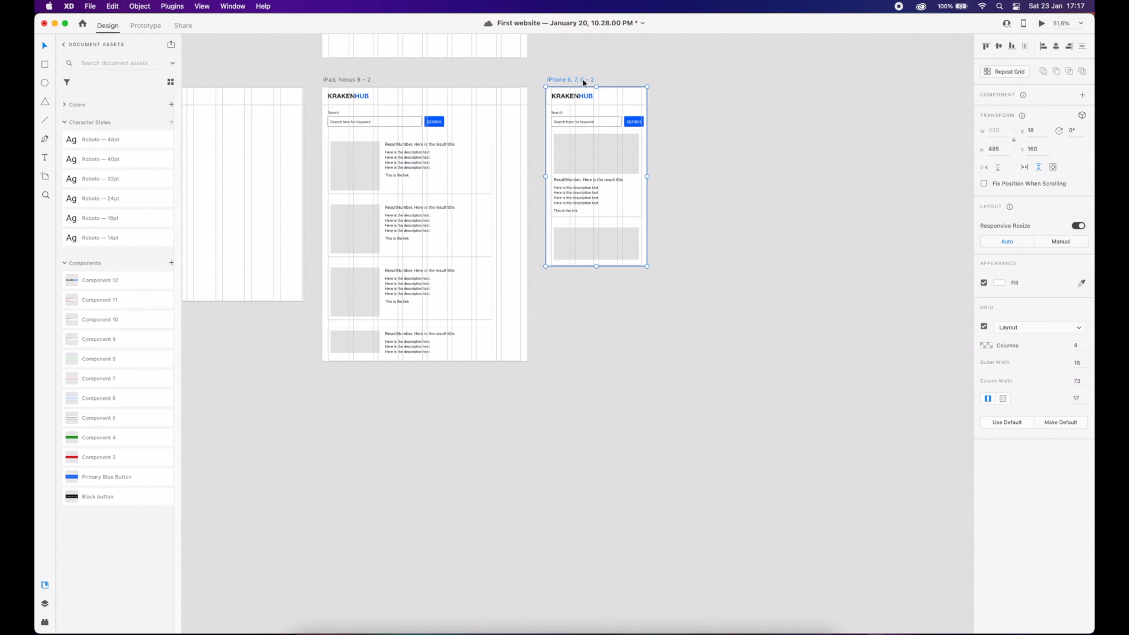
left_click(1041, 23)
left_click_drag(318, 211, 607, 212)
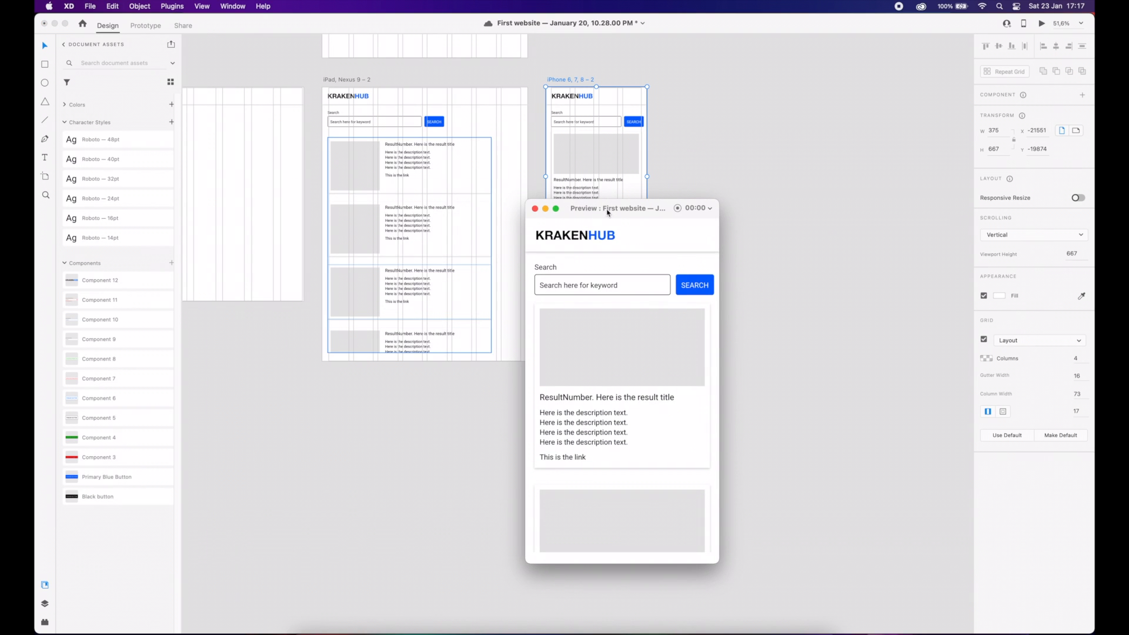
scroll(613, 391, "down", 4)
scroll(614, 391, "down", 5)
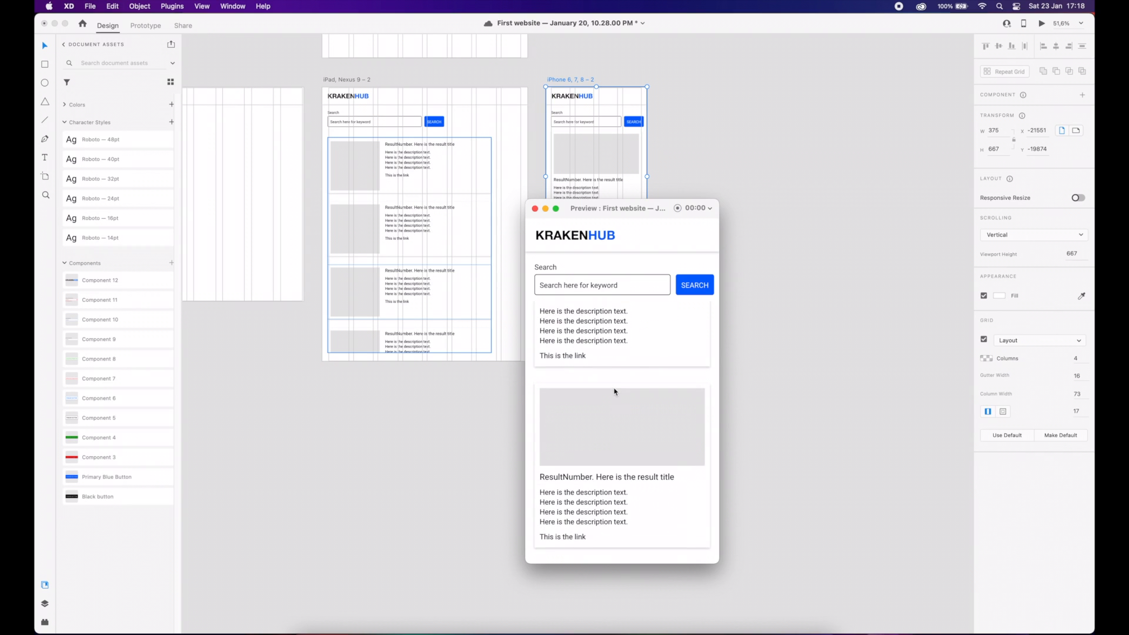
scroll(614, 391, "down", 4)
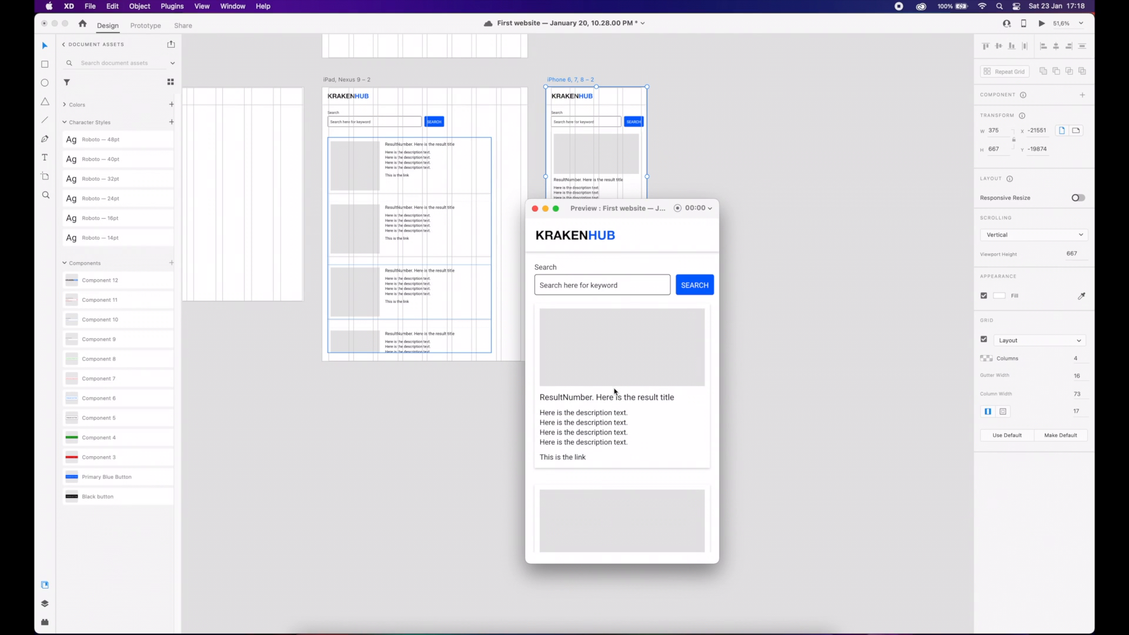
scroll(614, 390, "down", 4)
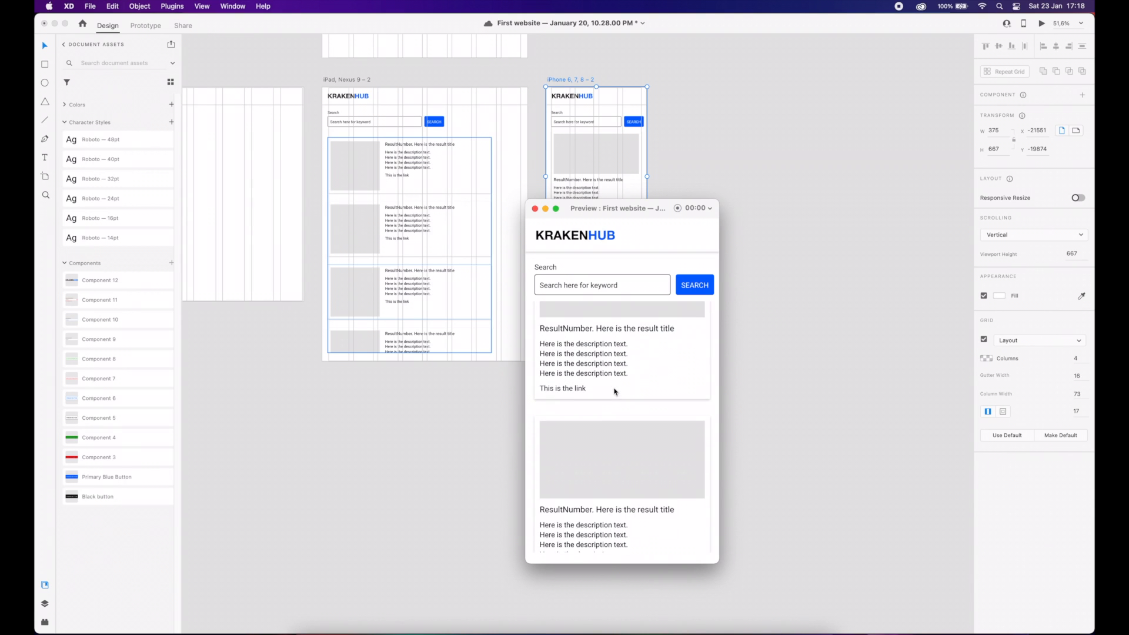
scroll(614, 392, "down", 3)
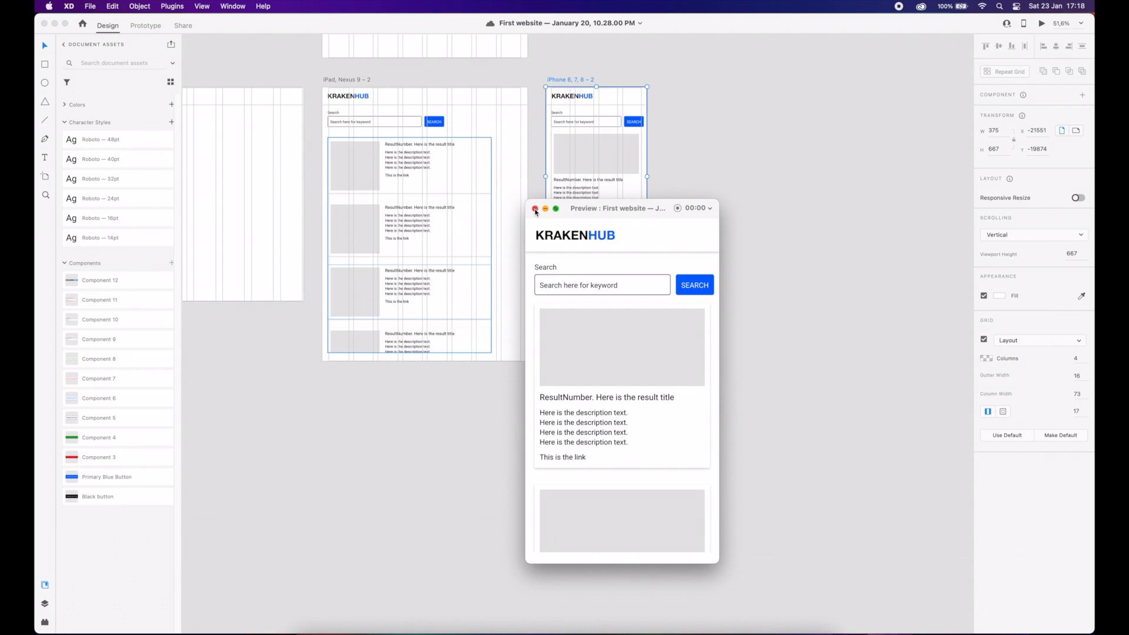
left_click(534, 209)
- Hide the layout grids on all the home and results artboards
scroll(571, 305, "left", 8)
scroll(571, 305, "up", 6)
left_click(539, 267)
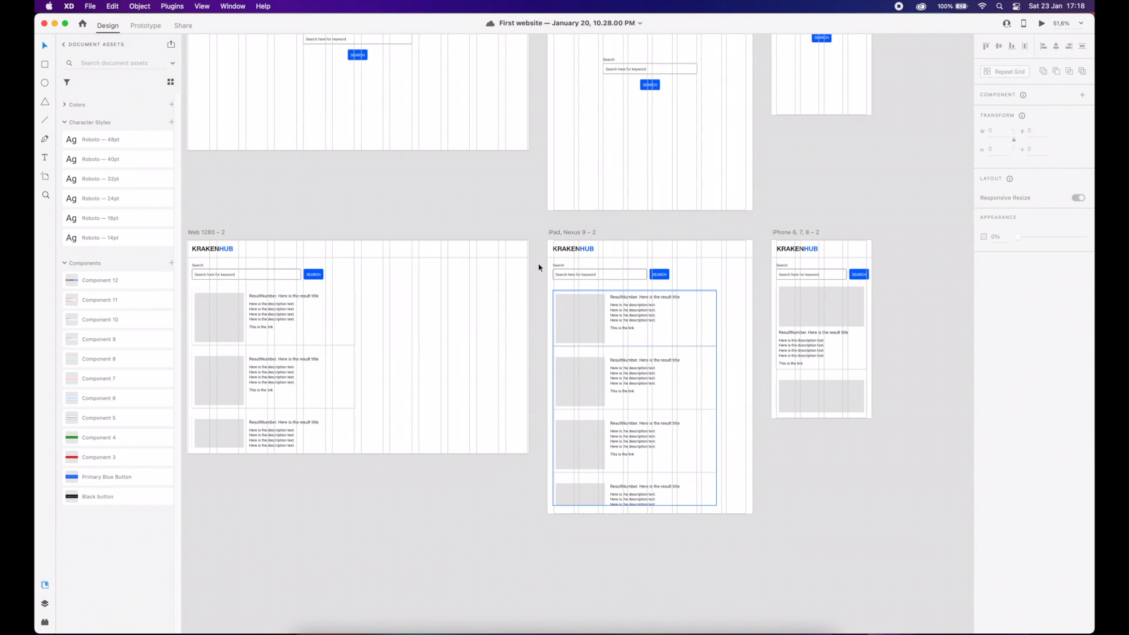
scroll(497, 289, "up", 3)
scroll(496, 288, "down", 1)
scroll(488, 271, "up", 1)
left_click(499, 389)
left_click(985, 341)
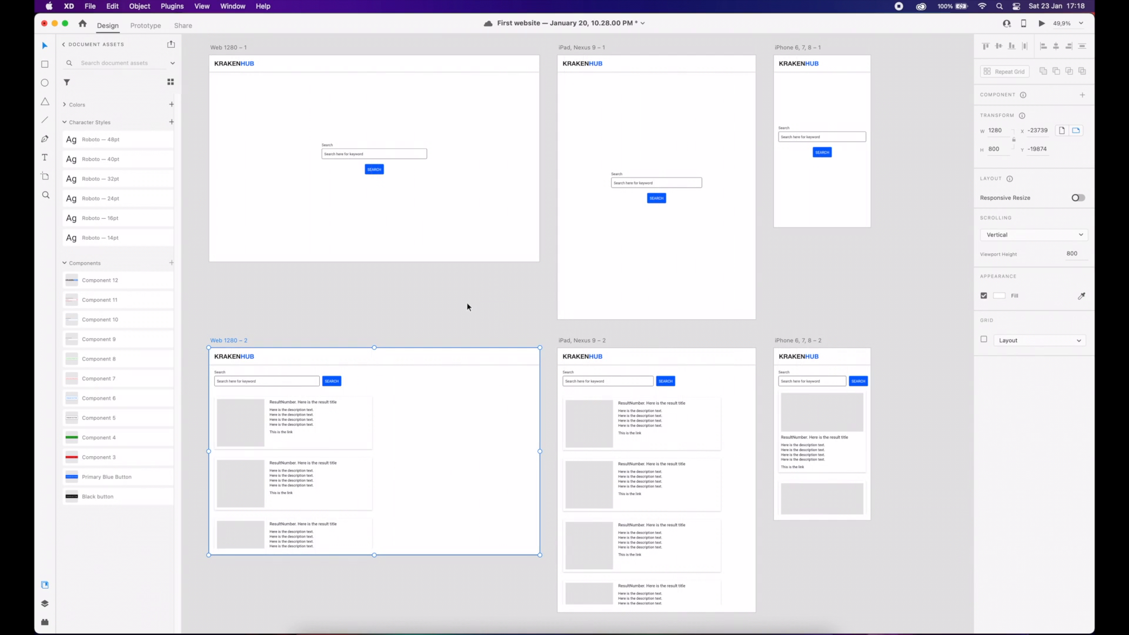
left_click(465, 304)
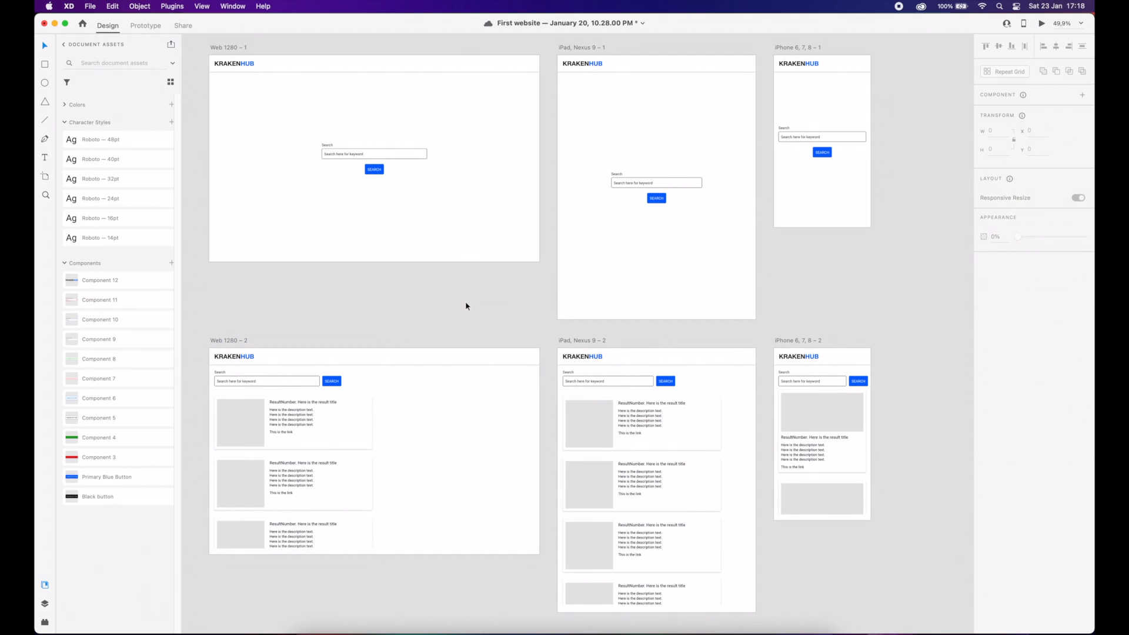